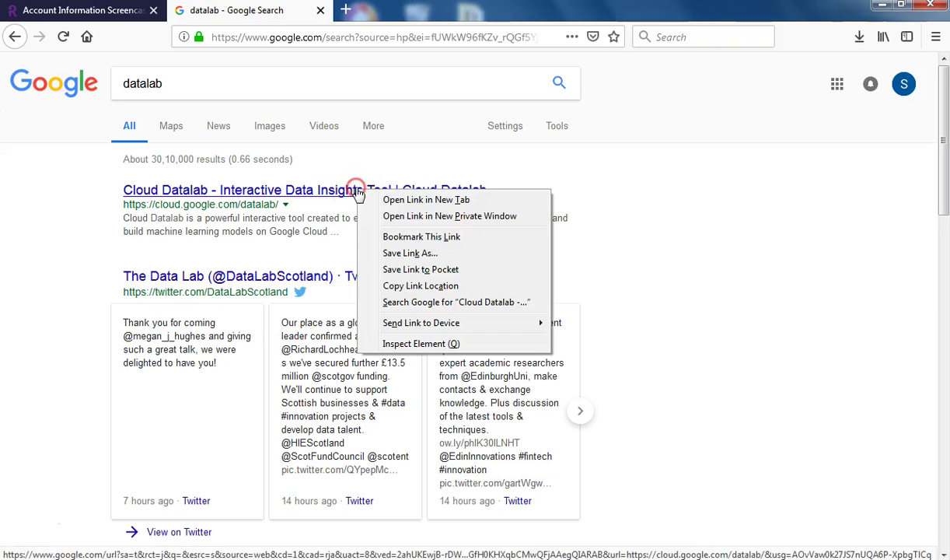
Step: Open the Cloud Datalab search result in a new browser tab and start the free trial sign-up from its page
click(391, 181)
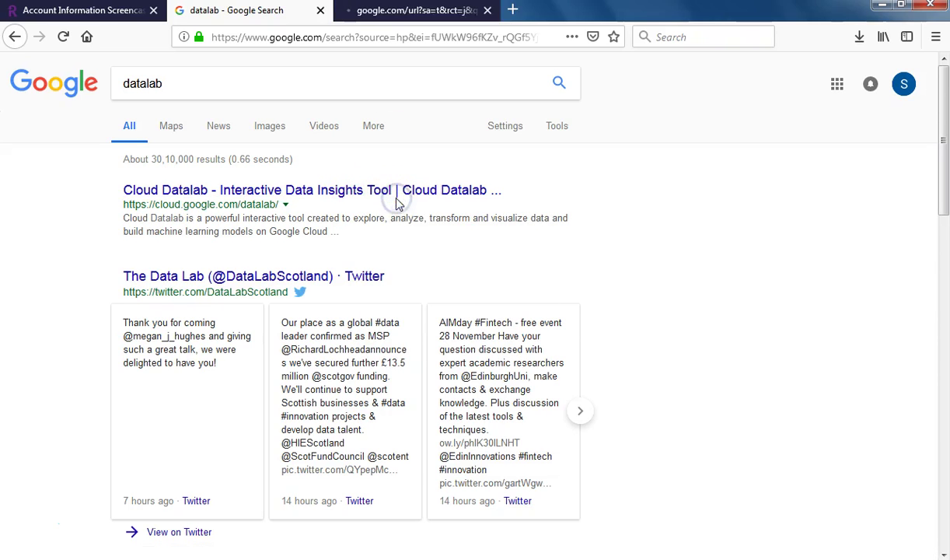
click(373, 10)
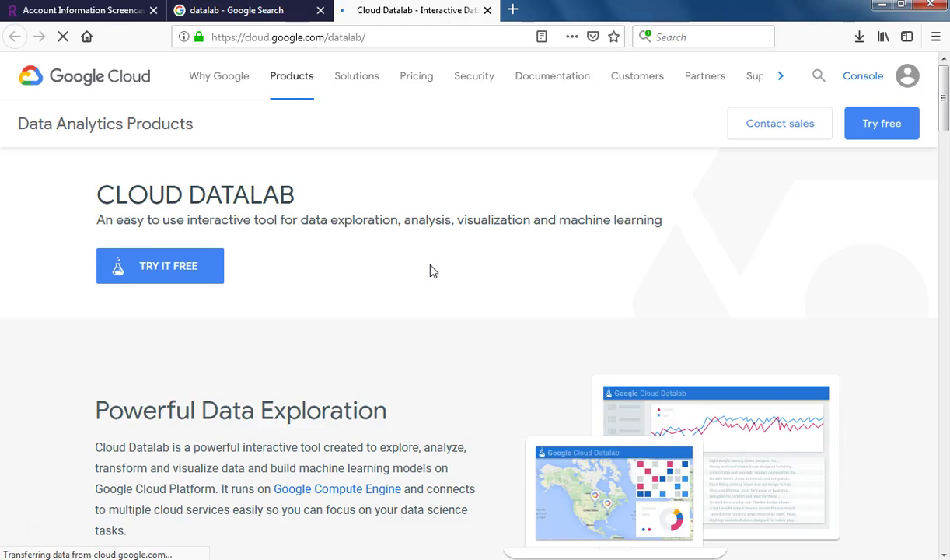
click(208, 273)
click(209, 272)
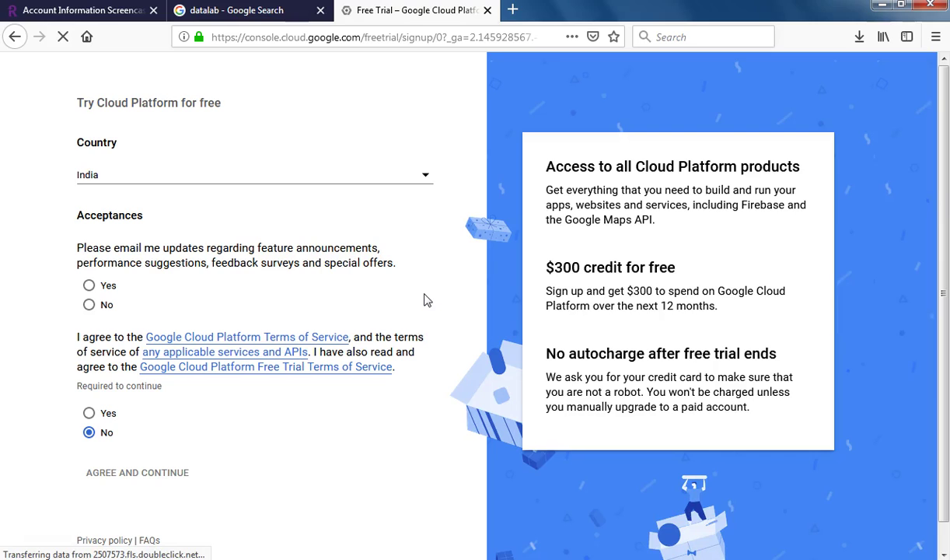
Step: Choose India as the country for the Cloud Platform free trial
click(426, 179)
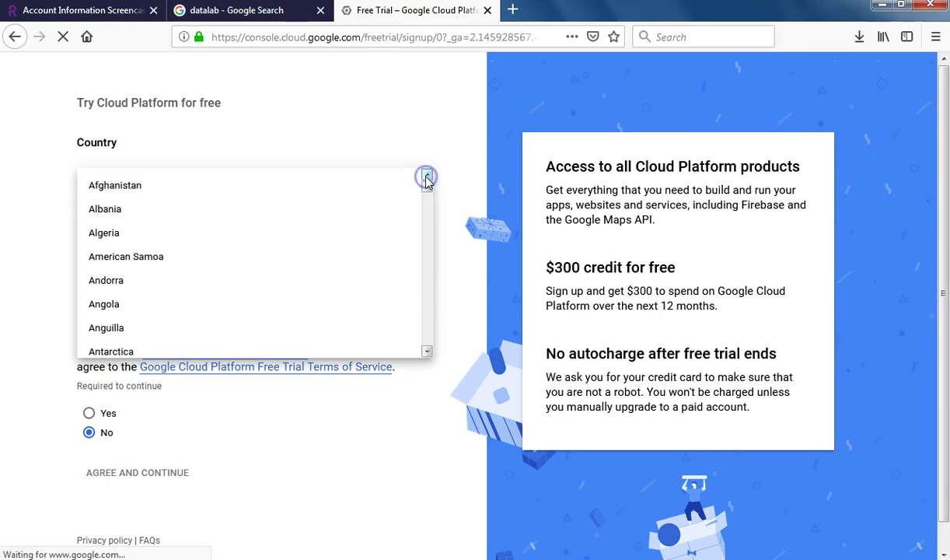
scroll(249, 295, down, 2)
scroll(175, 324, down, 6)
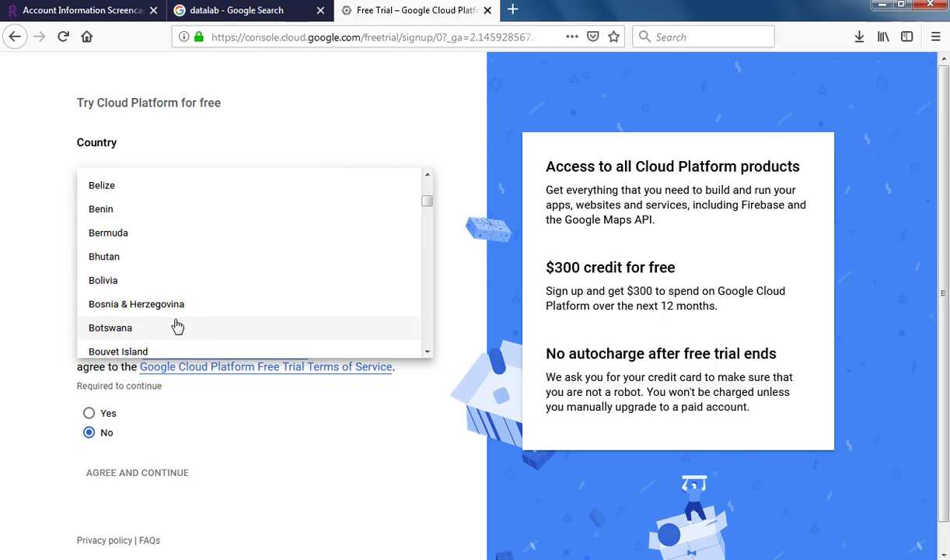
scroll(176, 325, down, 15)
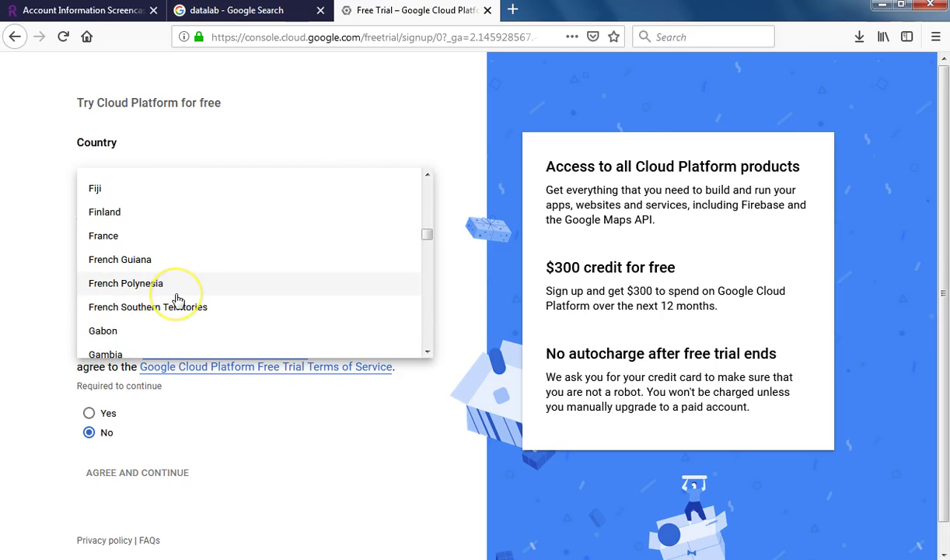
scroll(178, 300, down, 4)
scroll(161, 307, down, 5)
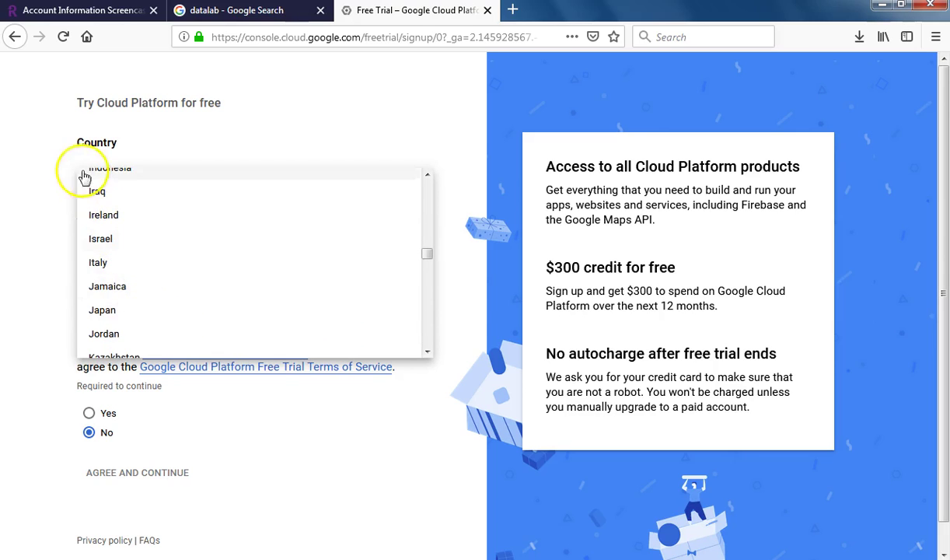
drag(92, 260, 137, 260)
scroll(136, 263, up, 2)
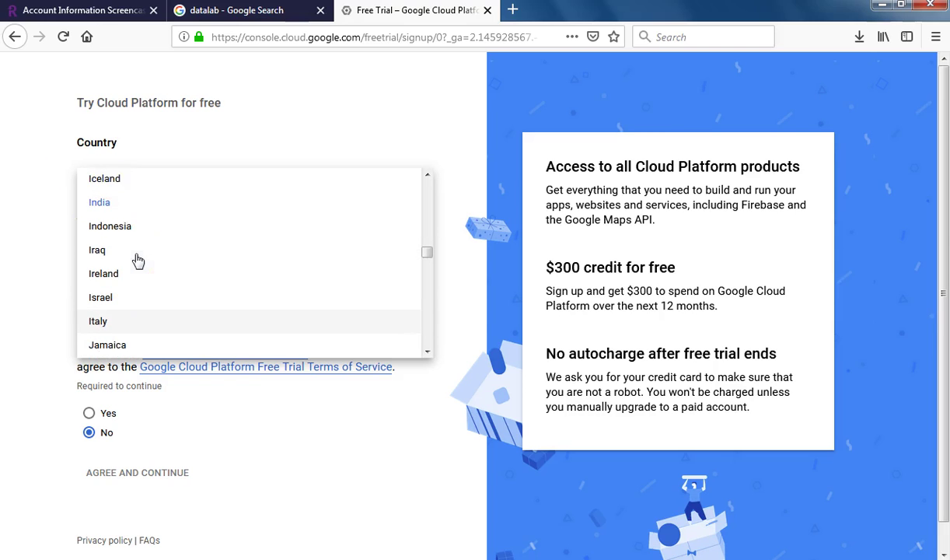
click(89, 201)
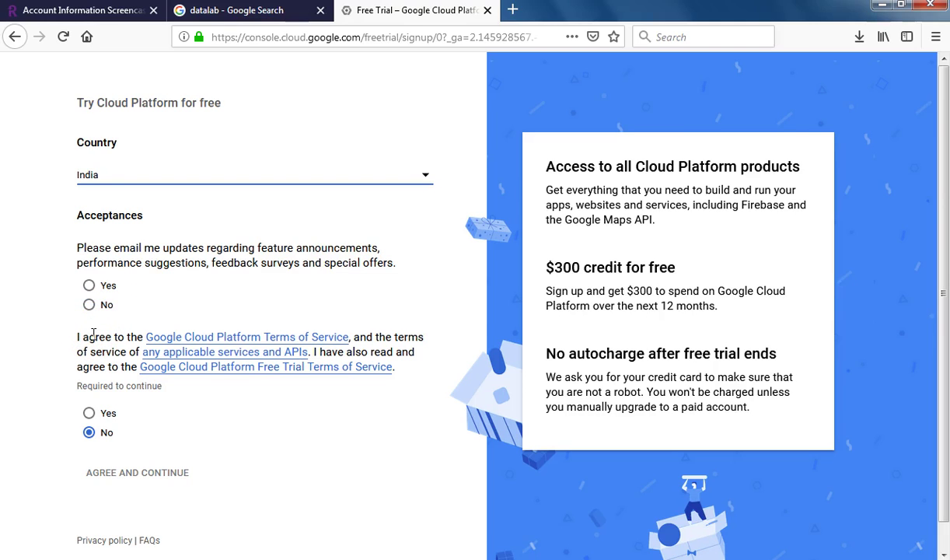
Step: Answer Yes to the email updates and to the terms of service, and continue to the customer information
click(89, 287)
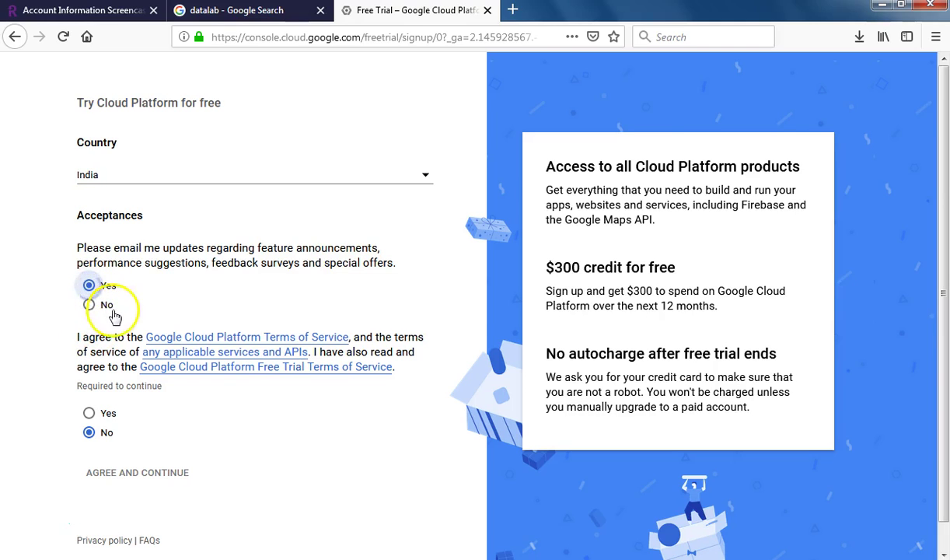
click(89, 414)
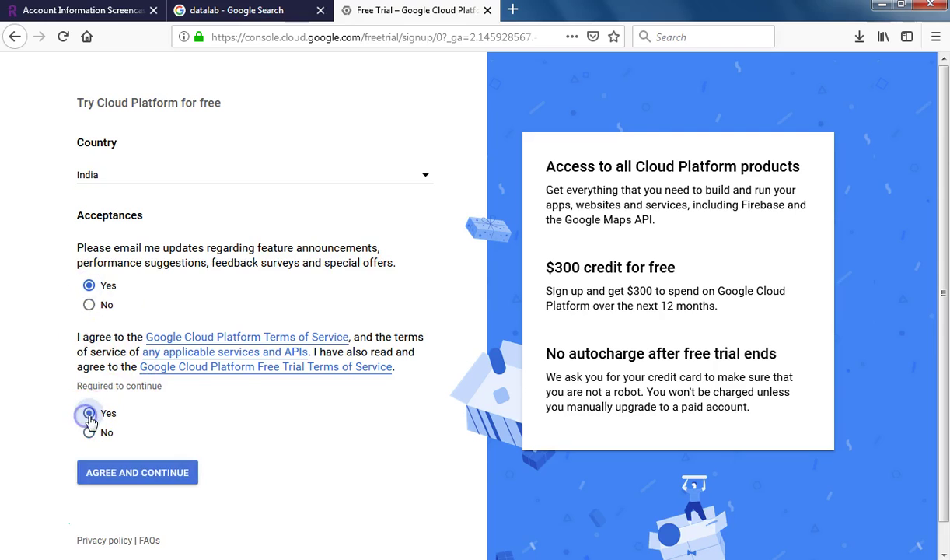
click(164, 471)
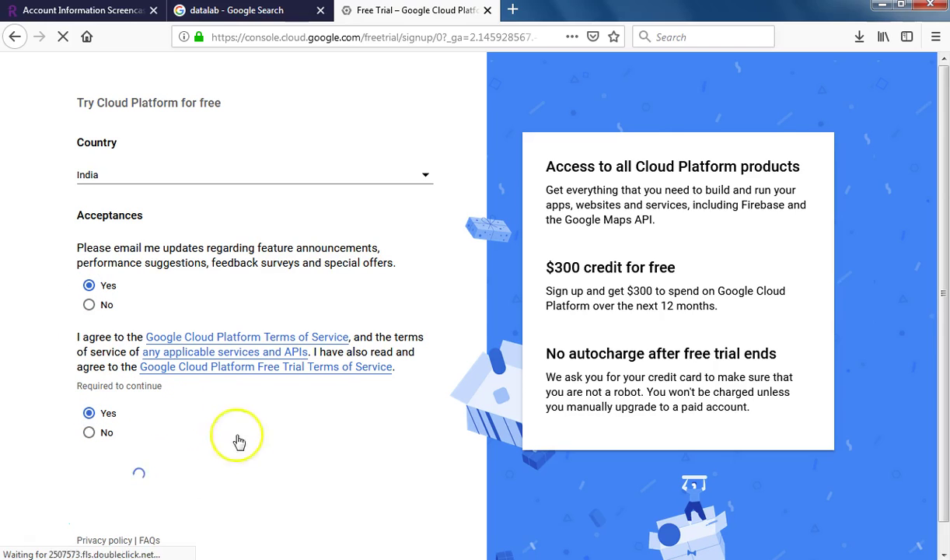
Step: Change the account type in the customer info to Individual
scroll(272, 434, down, 1)
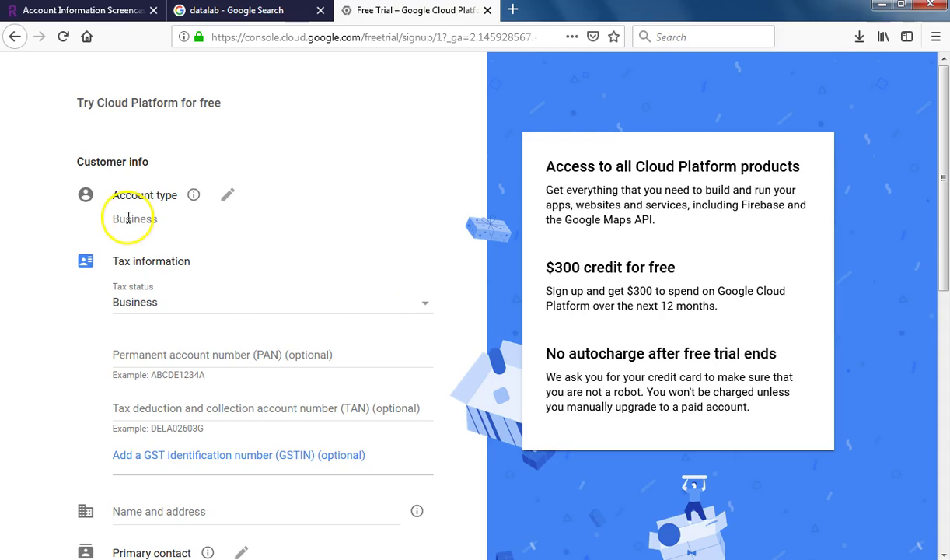
click(227, 195)
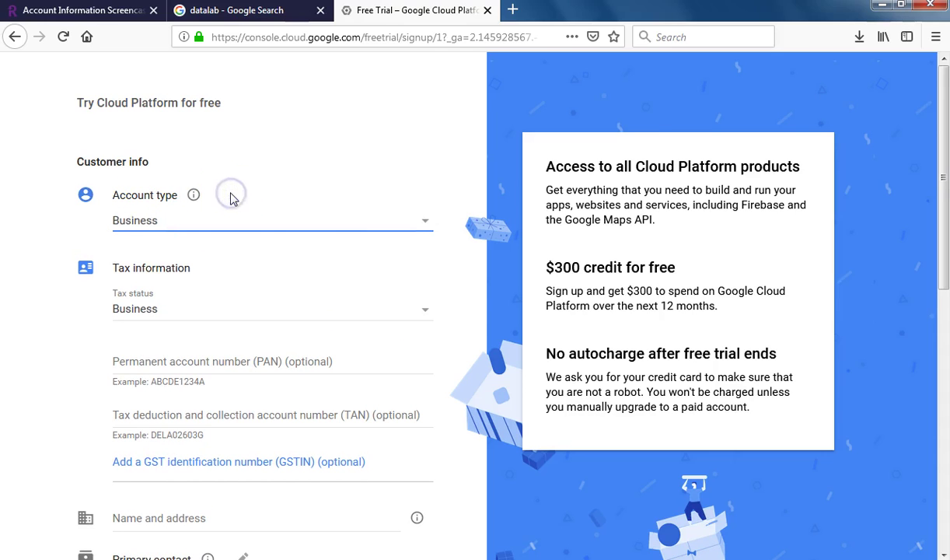
click(426, 223)
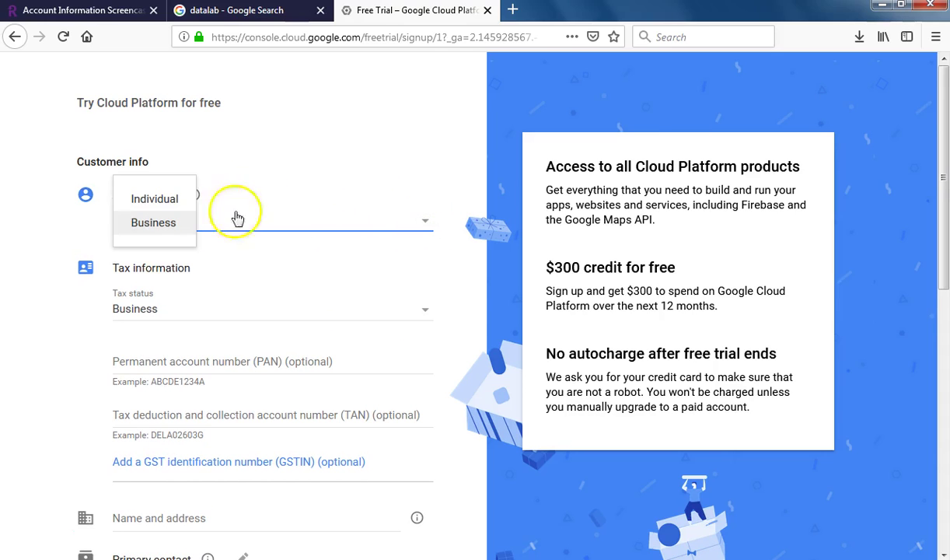
click(137, 198)
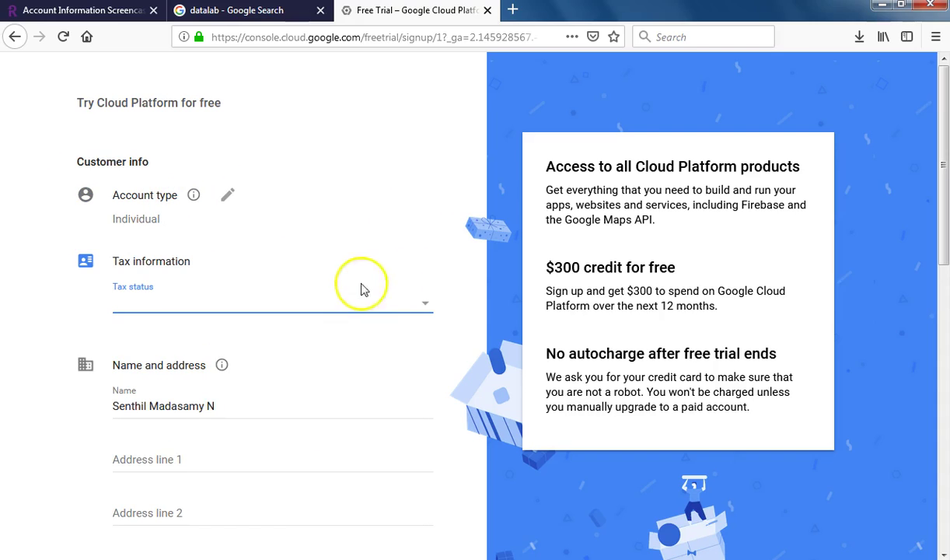
Step: Set the tax status to Unregistered individual
click(425, 308)
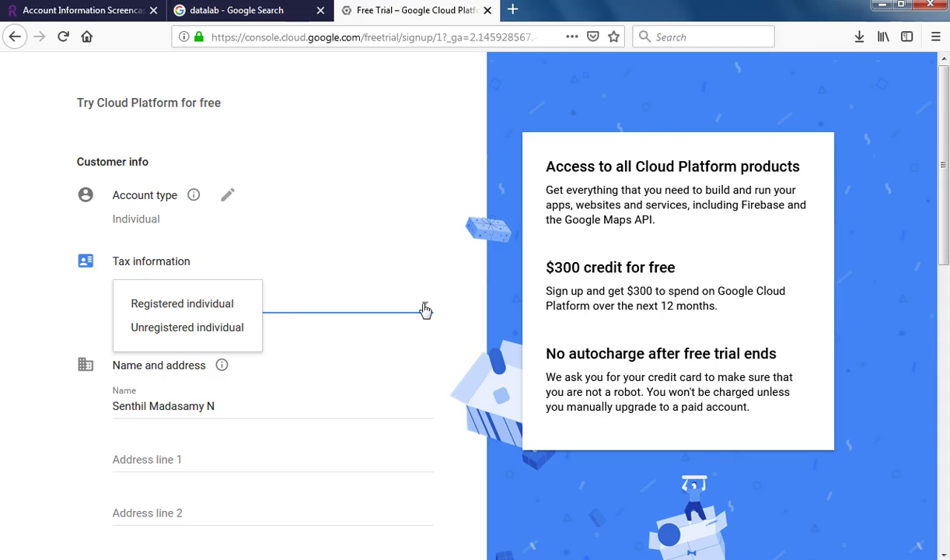
click(227, 304)
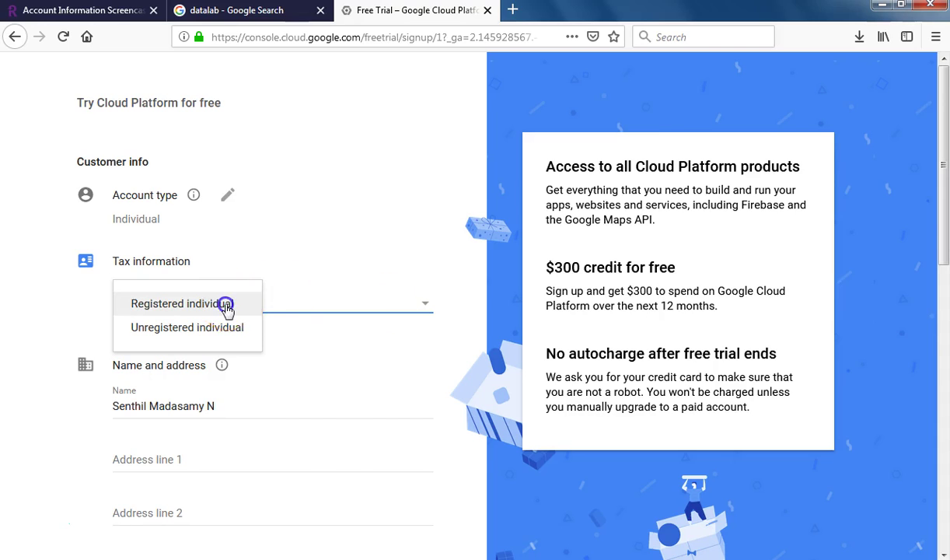
click(362, 302)
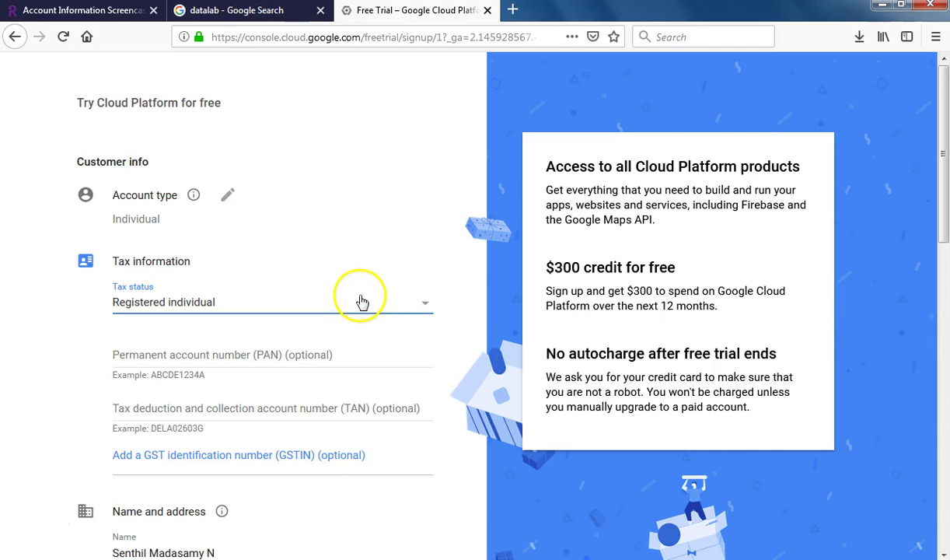
click(420, 303)
click(234, 343)
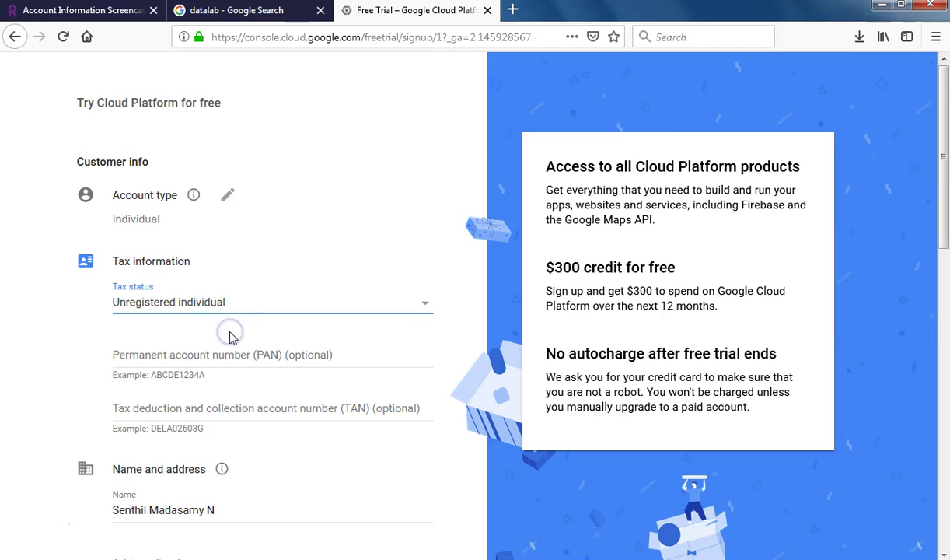
Step: Review the name, address and payment sections of the sign-up form, expanding the card details fields
scroll(220, 509, down, 3)
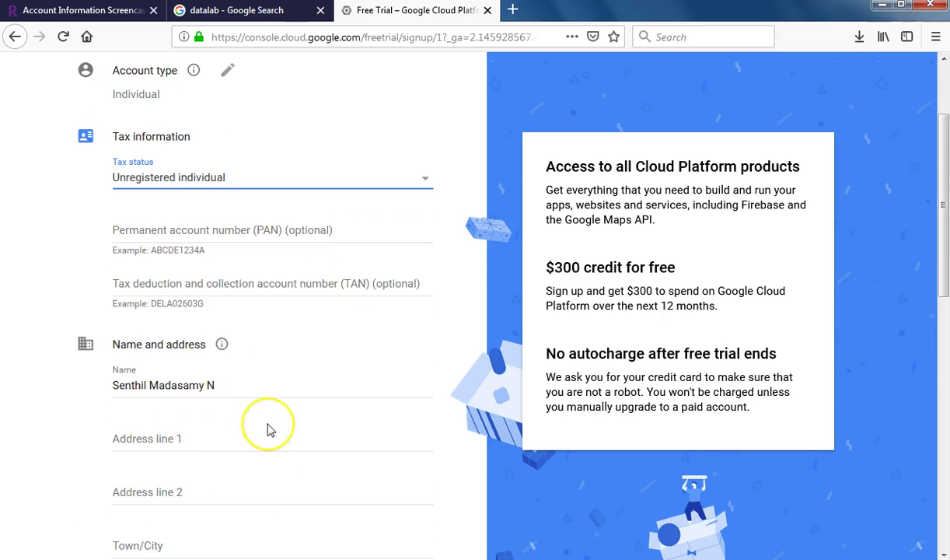
scroll(269, 429, down, 5)
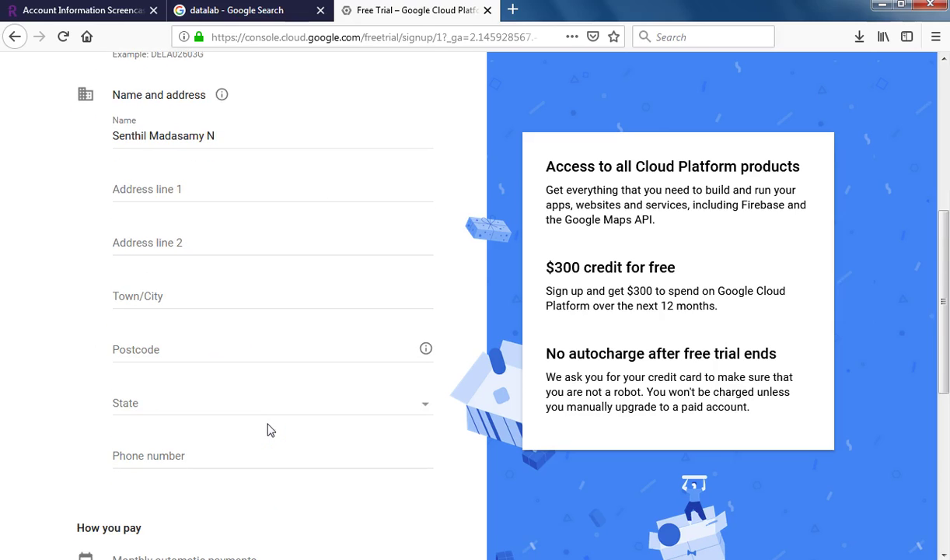
click(161, 189)
scroll(166, 193, down, 3)
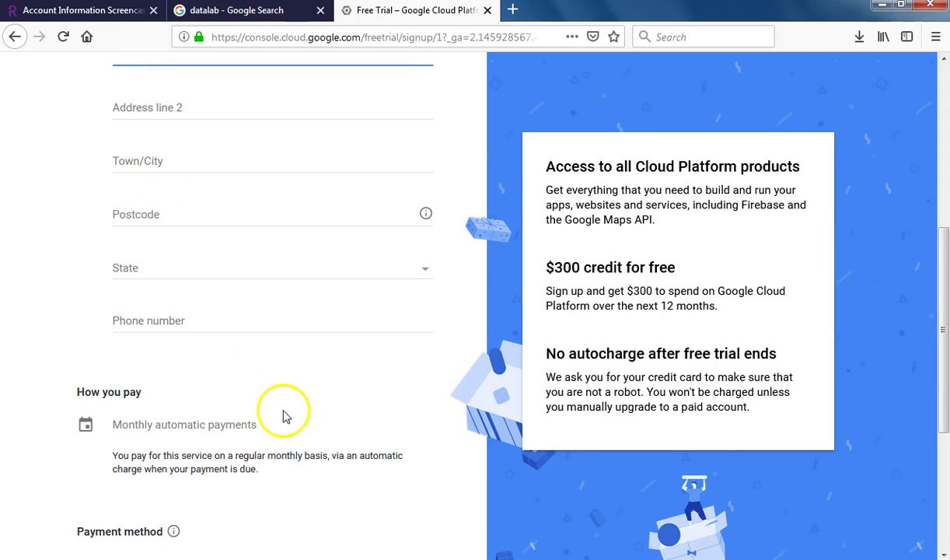
scroll(285, 418, down, 3)
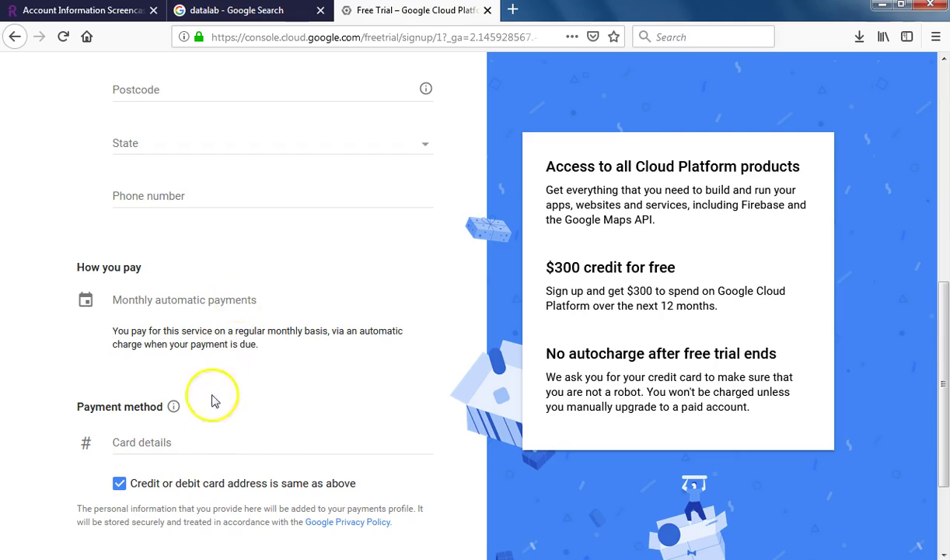
click(193, 444)
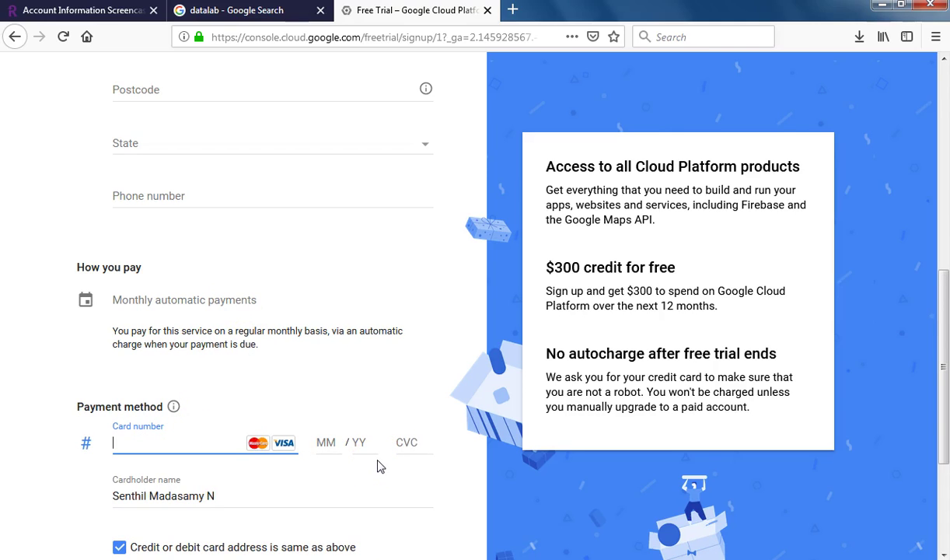
scroll(380, 465, down, 2)
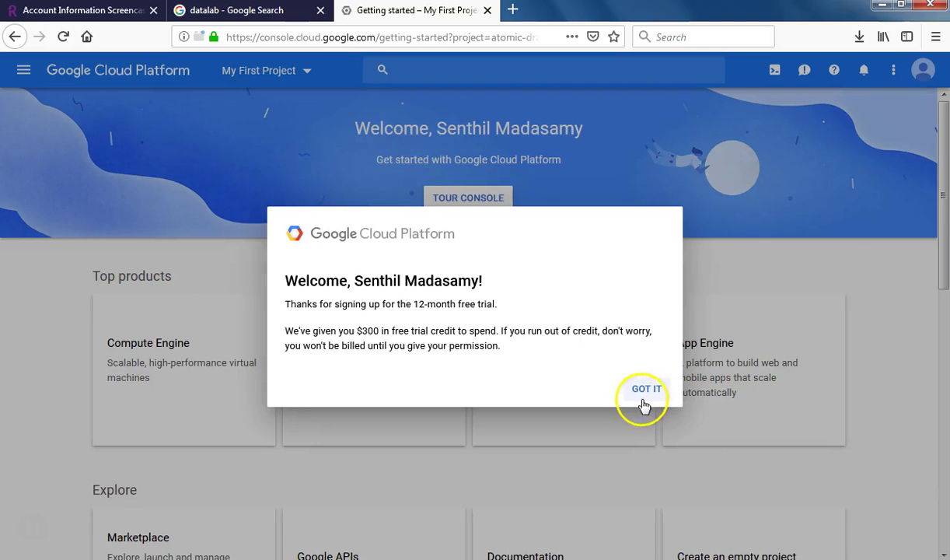
Step: Dismiss the free trial welcome message and look over the products, Explore and tutorial sections of the Getting started page
click(651, 397)
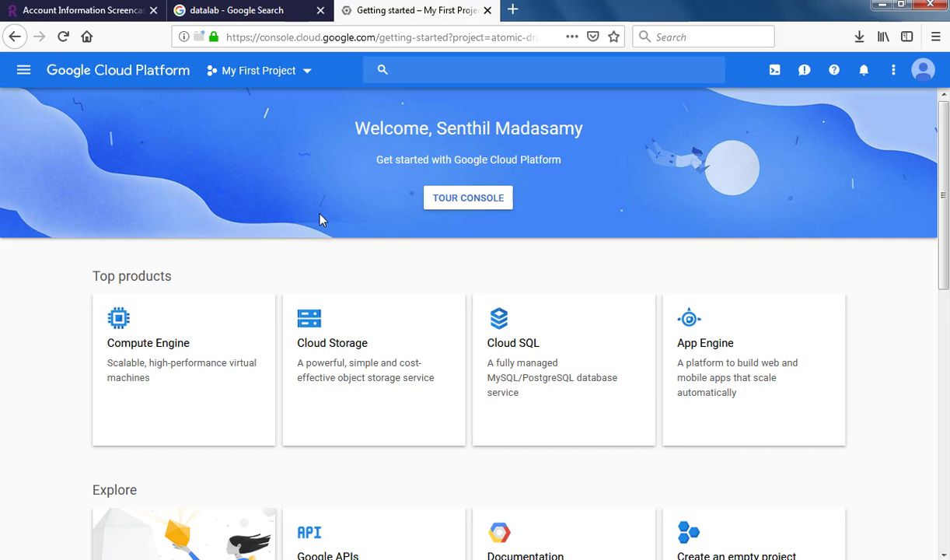
scroll(262, 258, down, 5)
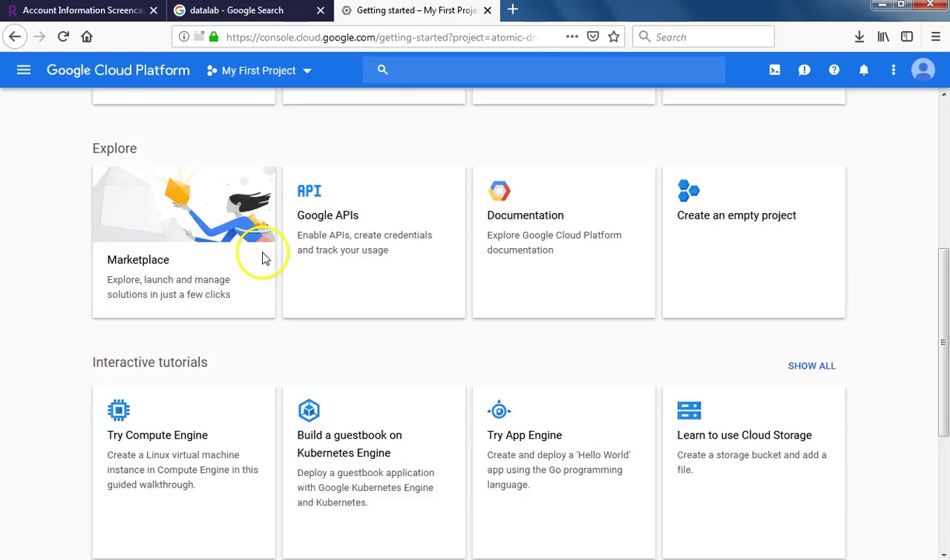
scroll(262, 258, down, 4)
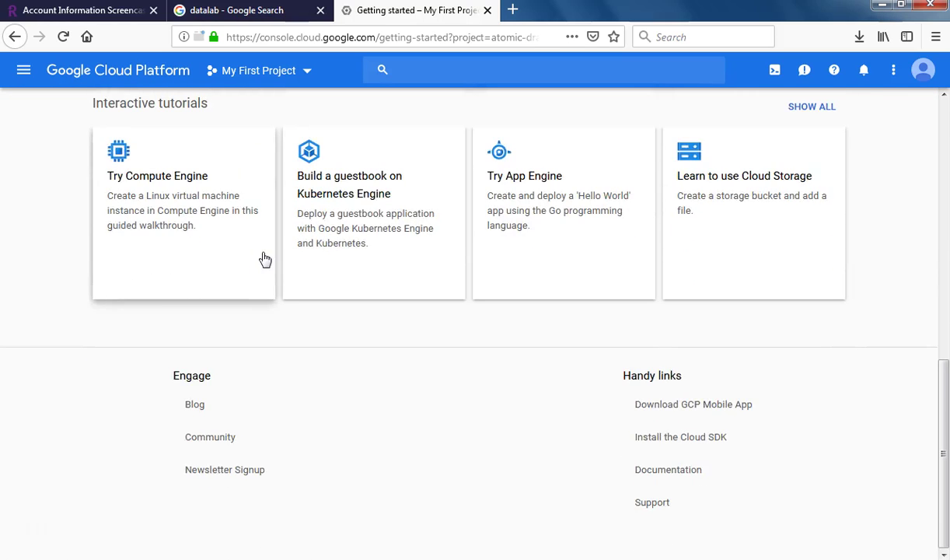
scroll(265, 258, up, 9)
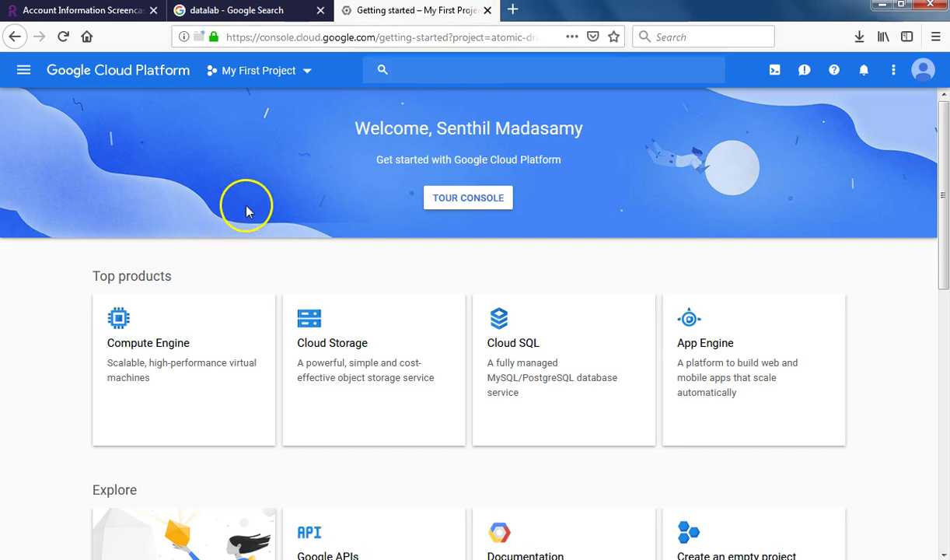
scroll(284, 193, down, 2)
scroll(285, 199, down, 1)
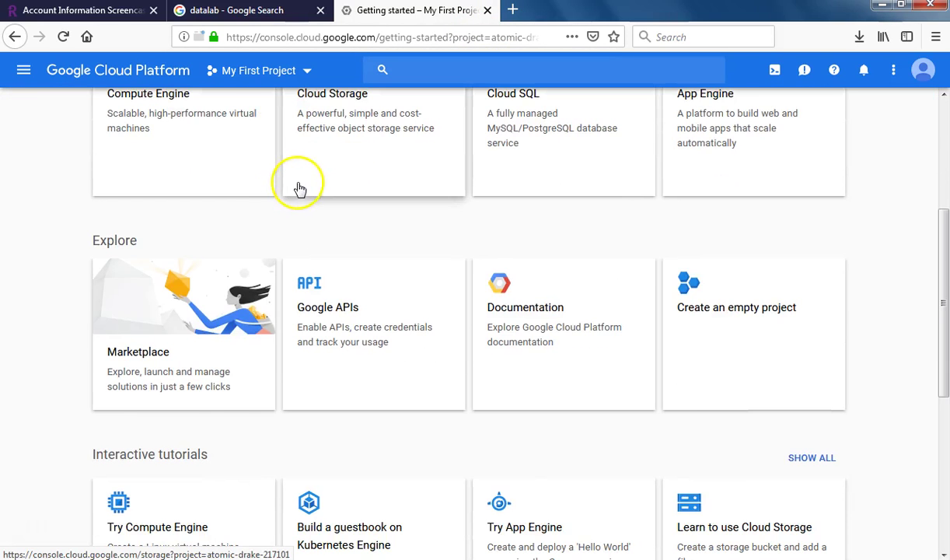
scroll(300, 189, up, 3)
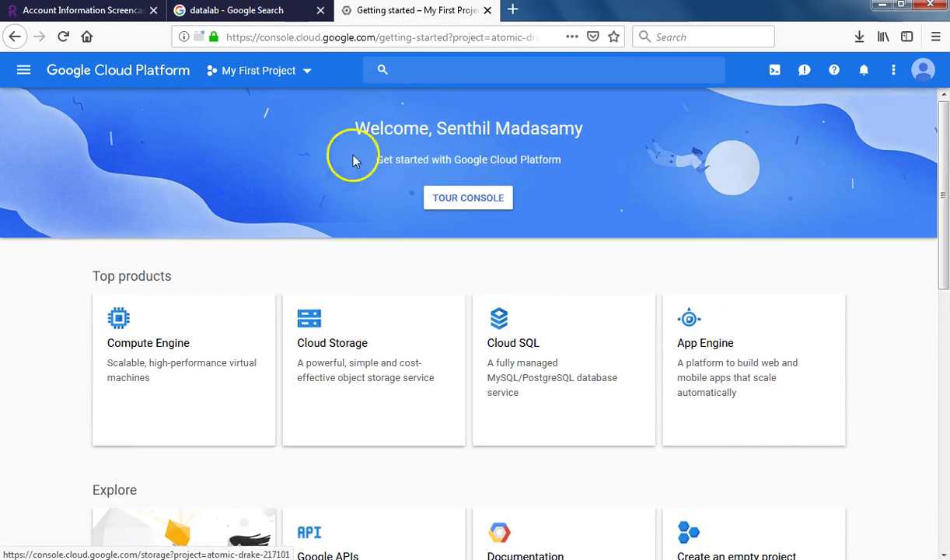
Step: Open a blank browser tab, revisit the datalab search results and return to the Google Cloud Platform Getting started page
click(517, 11)
click(302, 14)
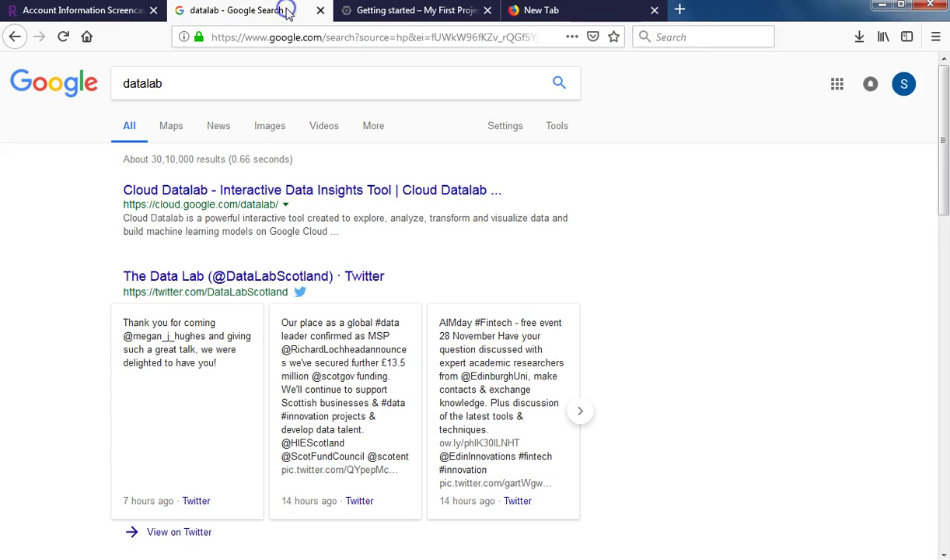
right_click(232, 190)
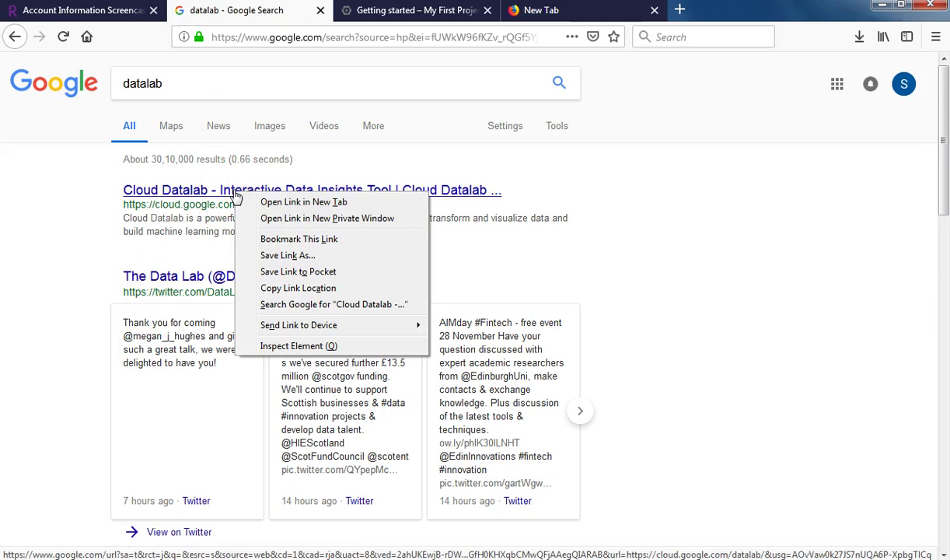
click(414, 16)
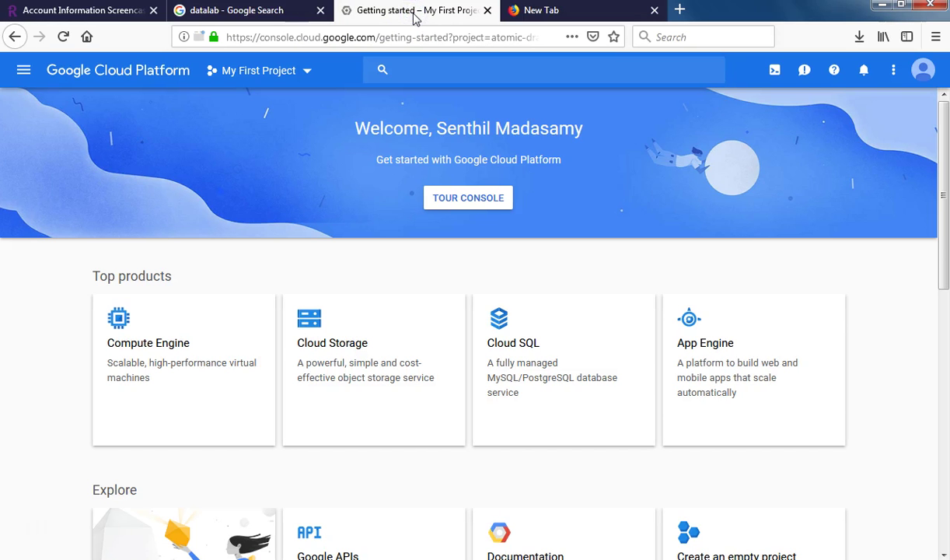
Step: Search the console's resources and products for datalab, and clear the search text
click(399, 70)
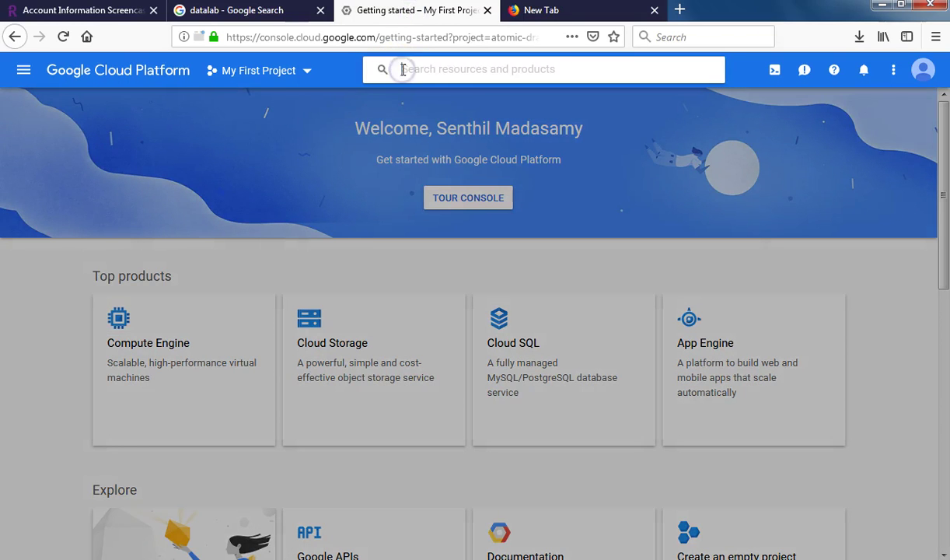
text(datalab)
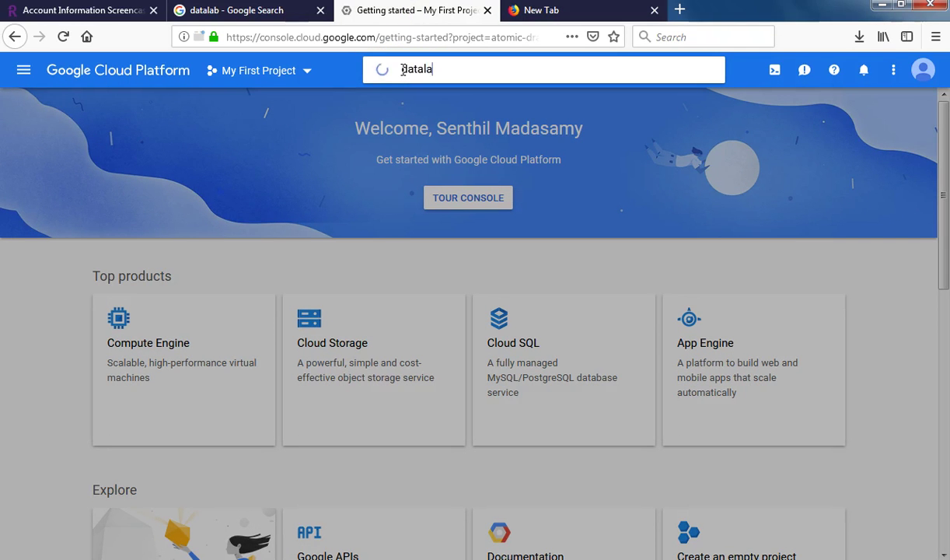
click(577, 64)
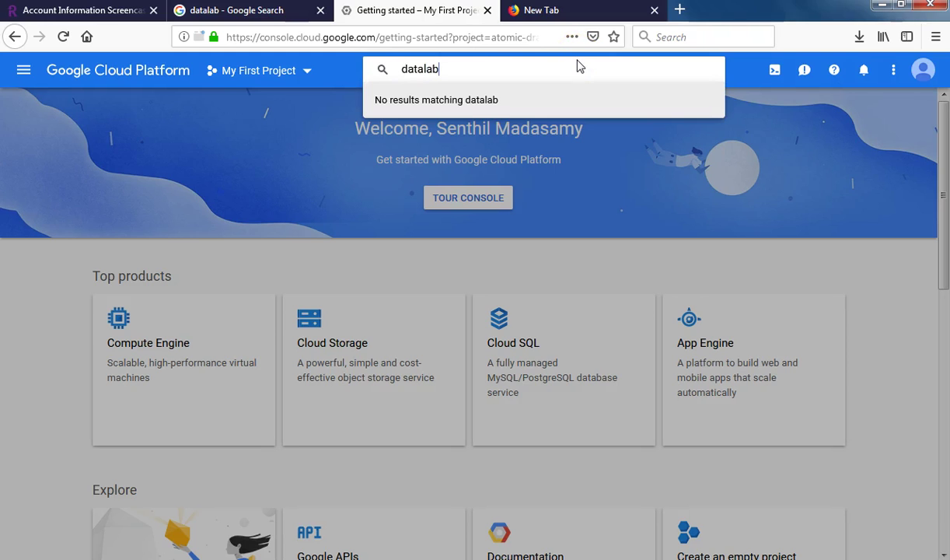
click(470, 69)
key(BackSpace)
key(BackSpace)
key(BackSpace)
key(BackSpace)
key(BackSpace)
key(BackSpace)
key(BackSpace)
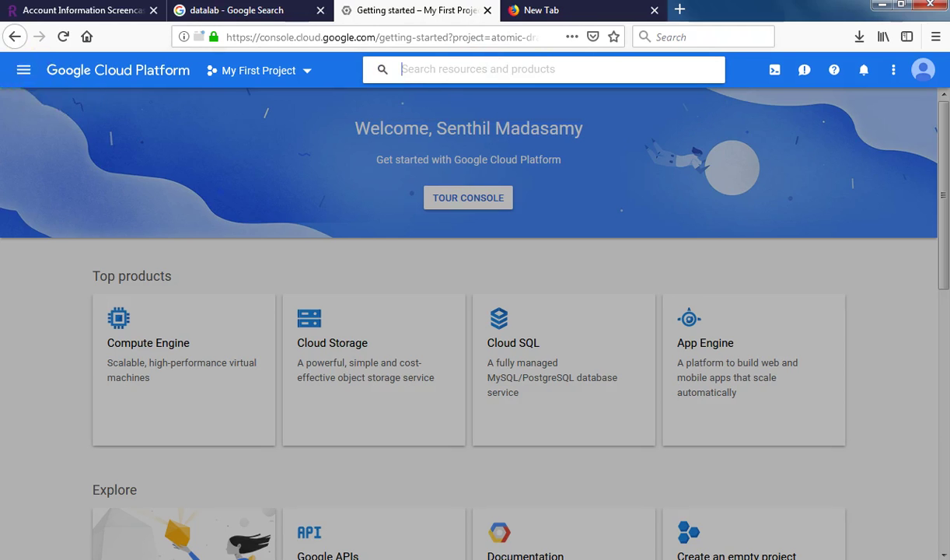
Step: Look through the console's product list for Datalab, from Compute and Storage through Stackdriver and Tools to Big Data and Artificial Intelligence
click(28, 74)
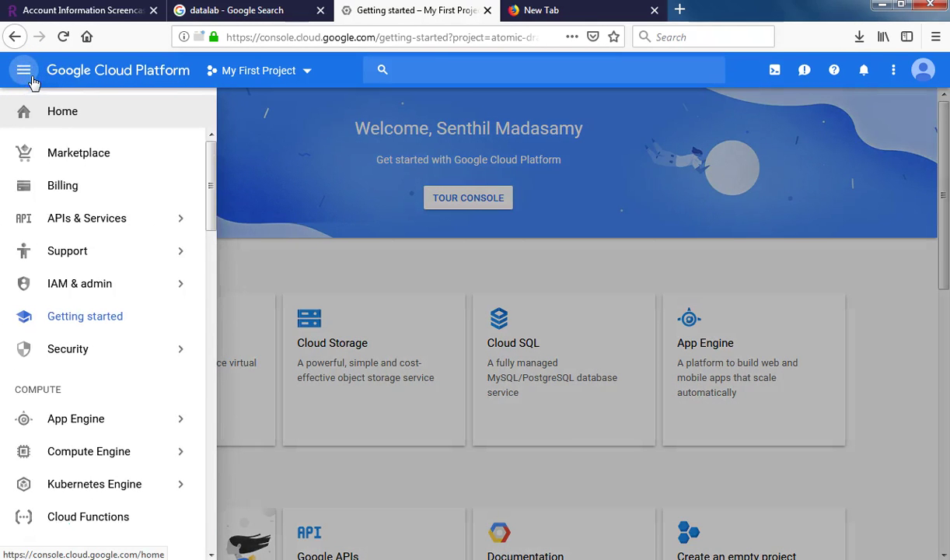
scroll(74, 451, down, 5)
scroll(74, 455, up, 1)
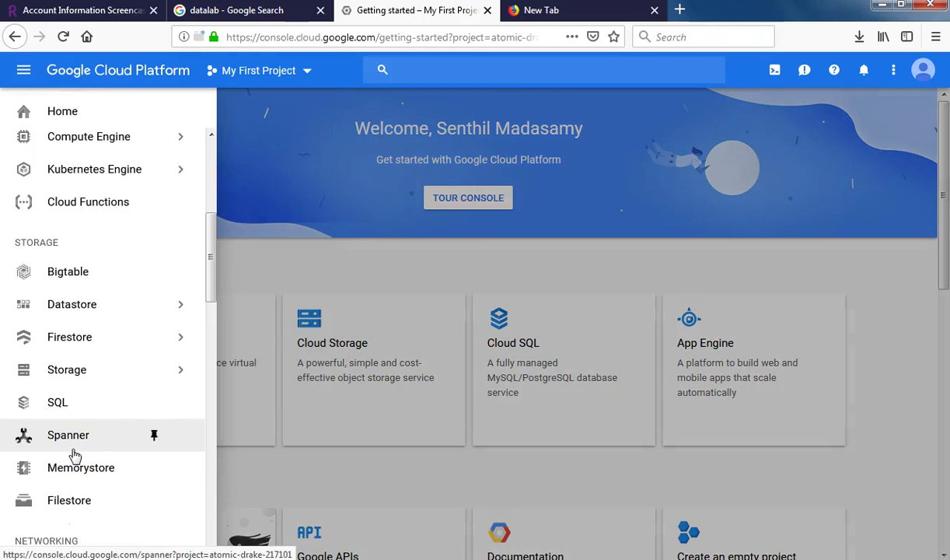
scroll(74, 455, down, 10)
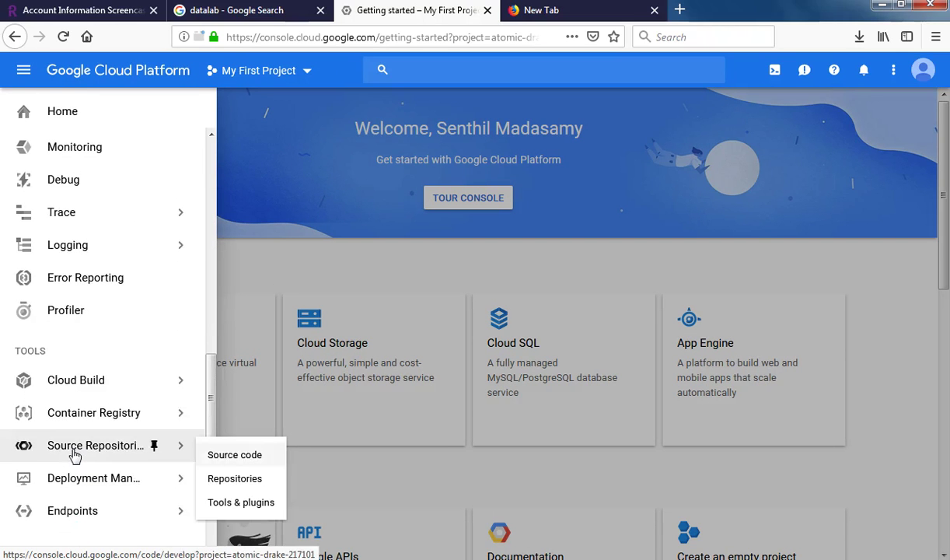
scroll(74, 455, down, 5)
click(78, 449)
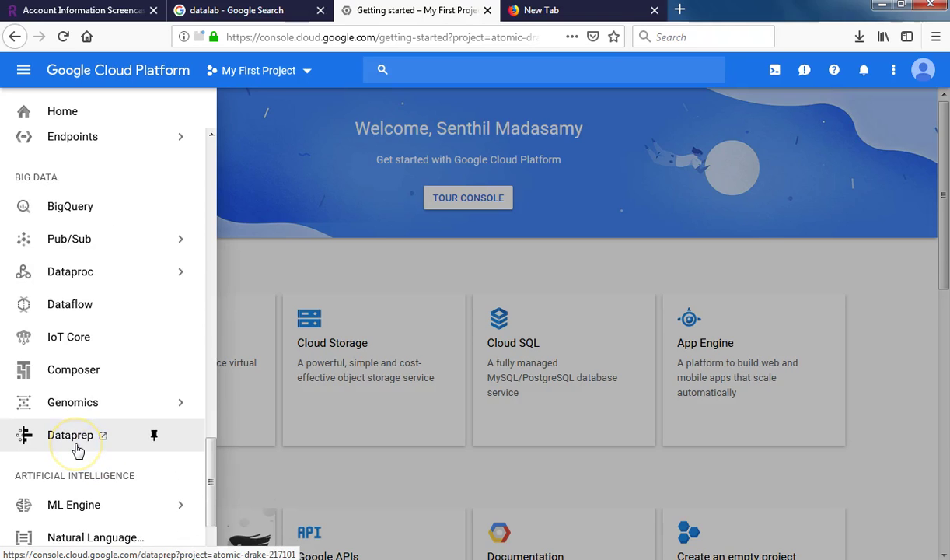
scroll(78, 449, down, 2)
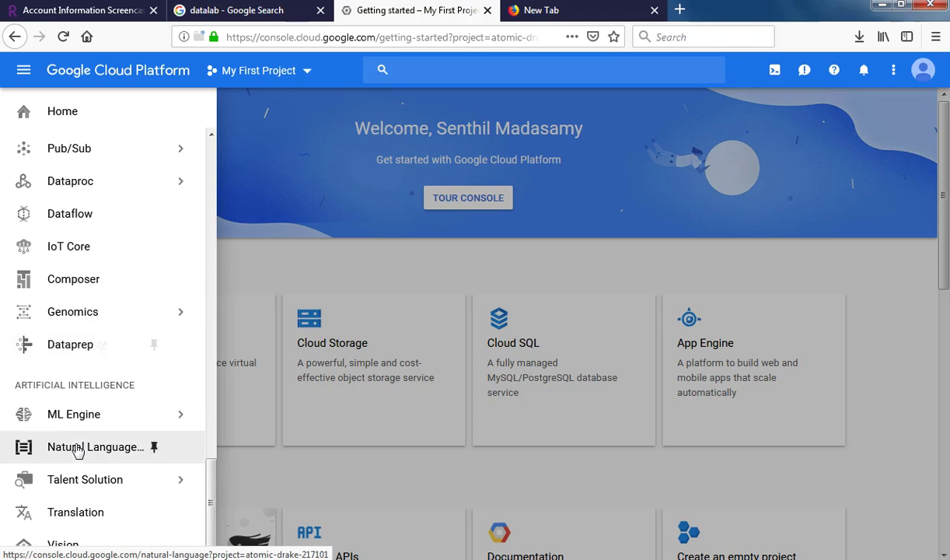
click(80, 490)
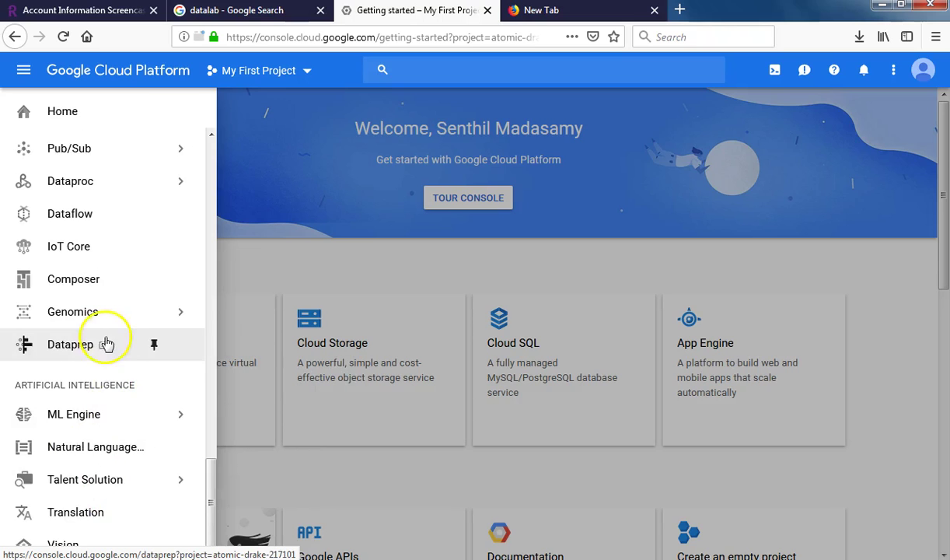
scroll(109, 336, up, 2)
scroll(109, 336, up, 6)
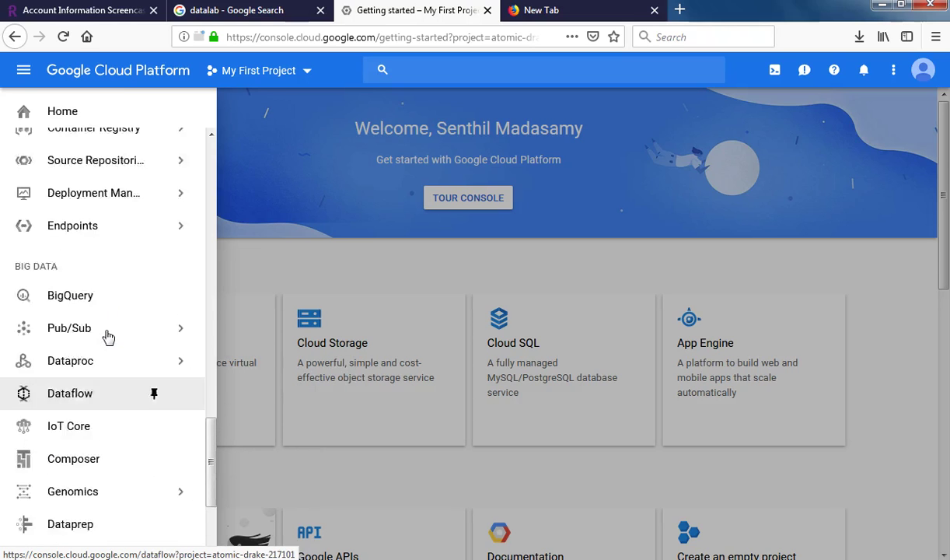
mouse_move(109, 336)
scroll(109, 336, up, 5)
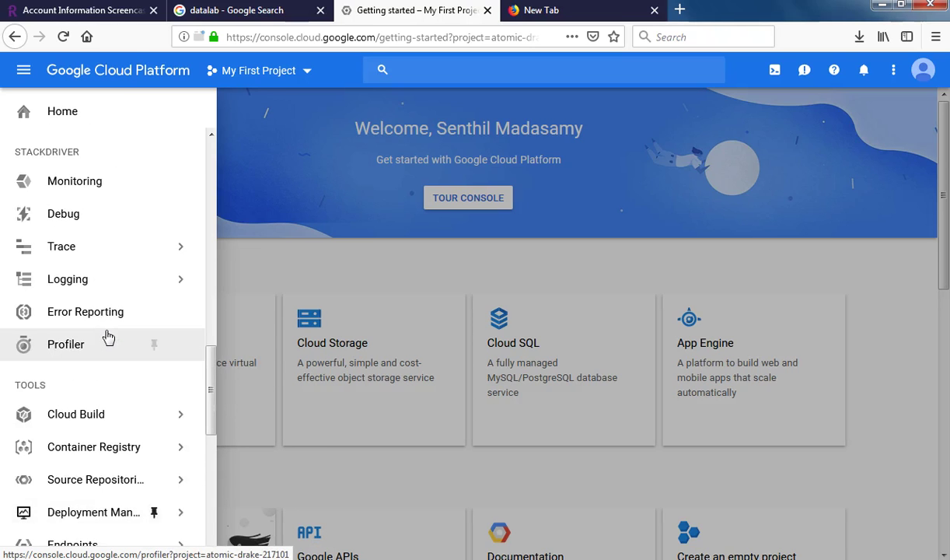
scroll(109, 336, up, 8)
scroll(116, 357, up, 11)
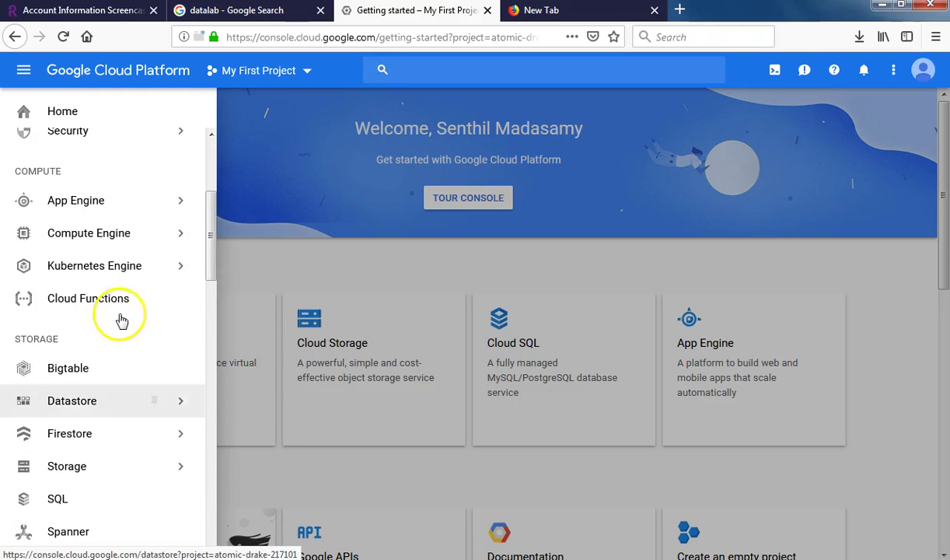
scroll(122, 320, up, 4)
scroll(122, 320, up, 3)
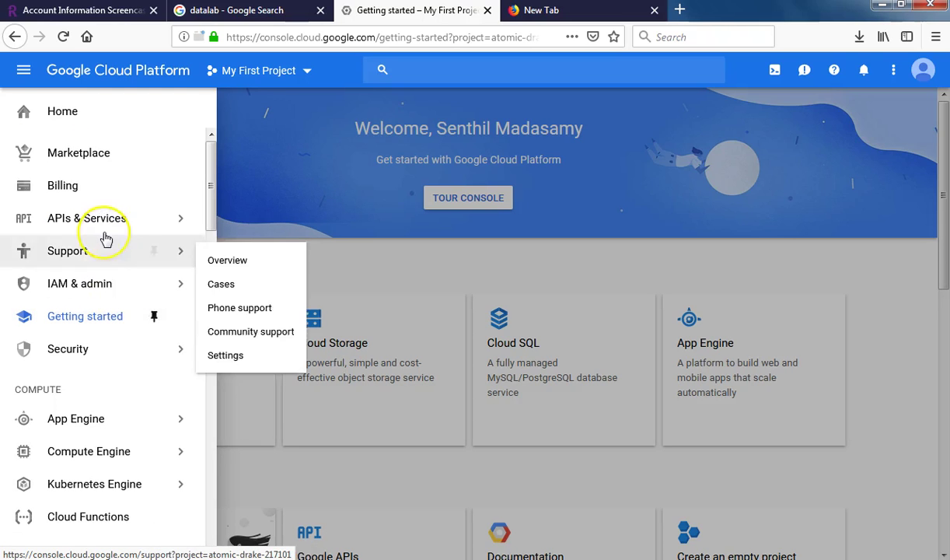
mouse_move(104, 234)
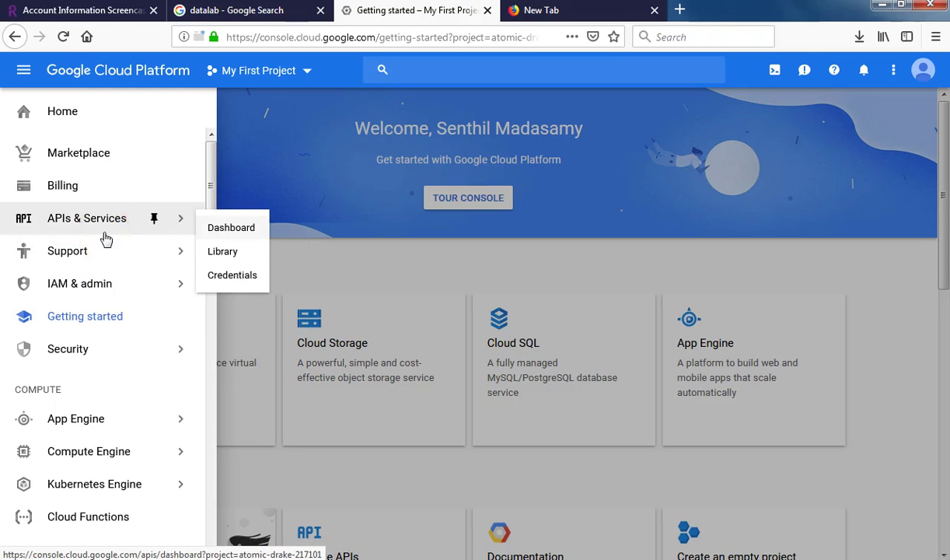
Step: Show the Billing overview and check the billing actions available for the linked project My First Project
click(73, 184)
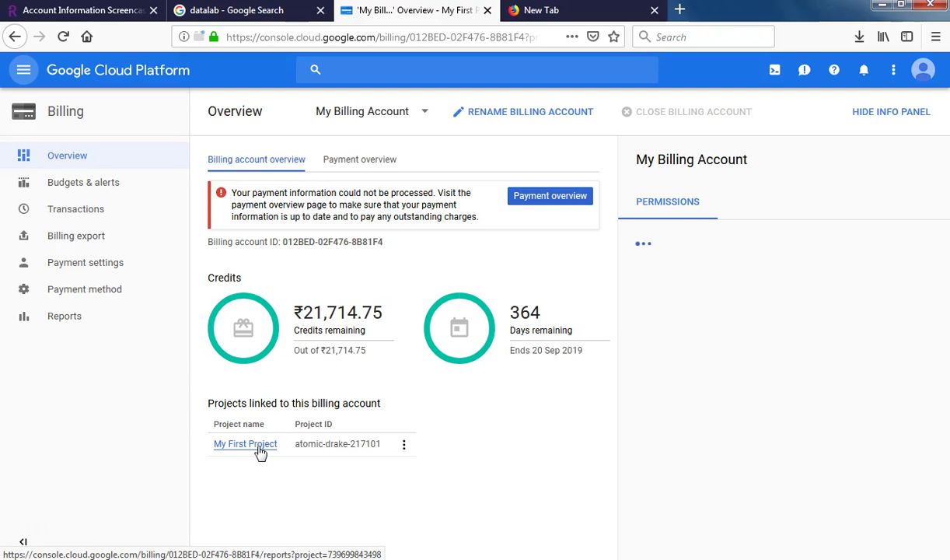
click(403, 444)
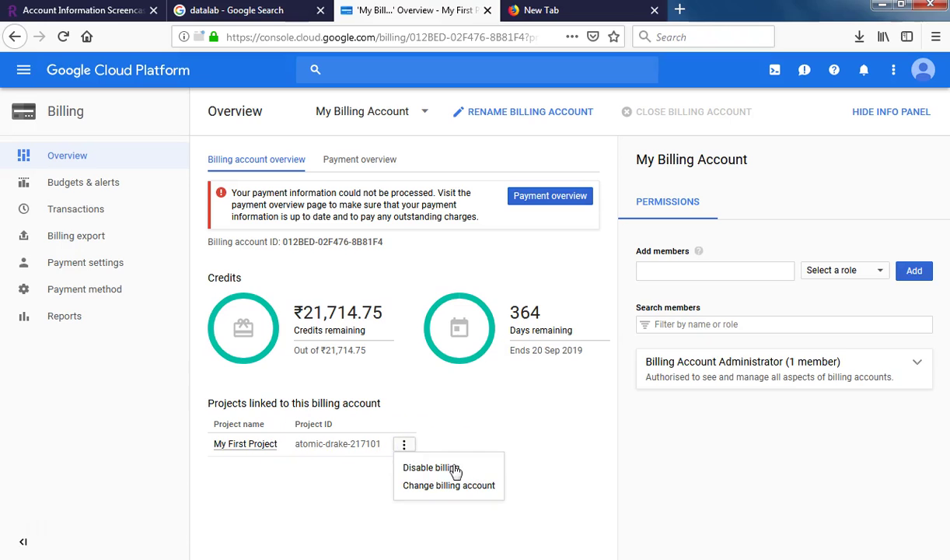
click(327, 517)
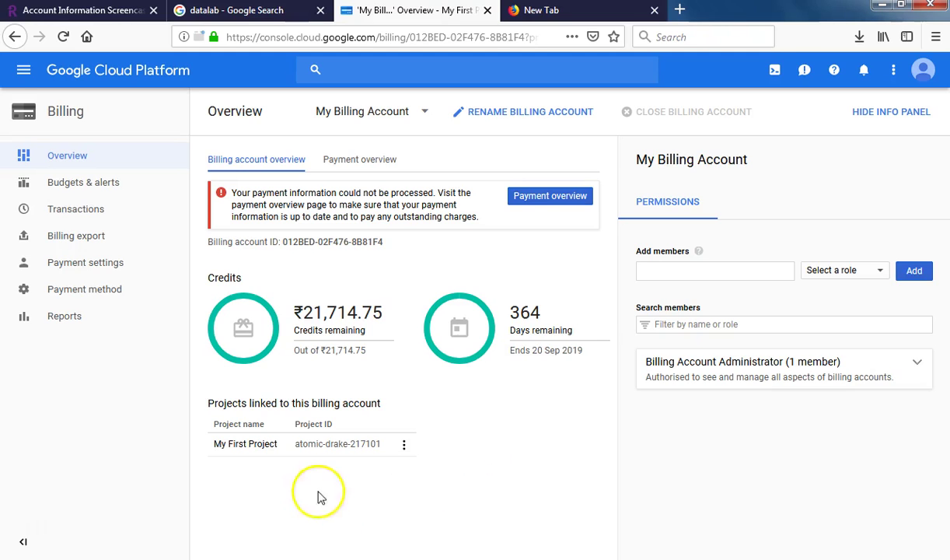
Step: View the billing cost report for My First Project
click(269, 448)
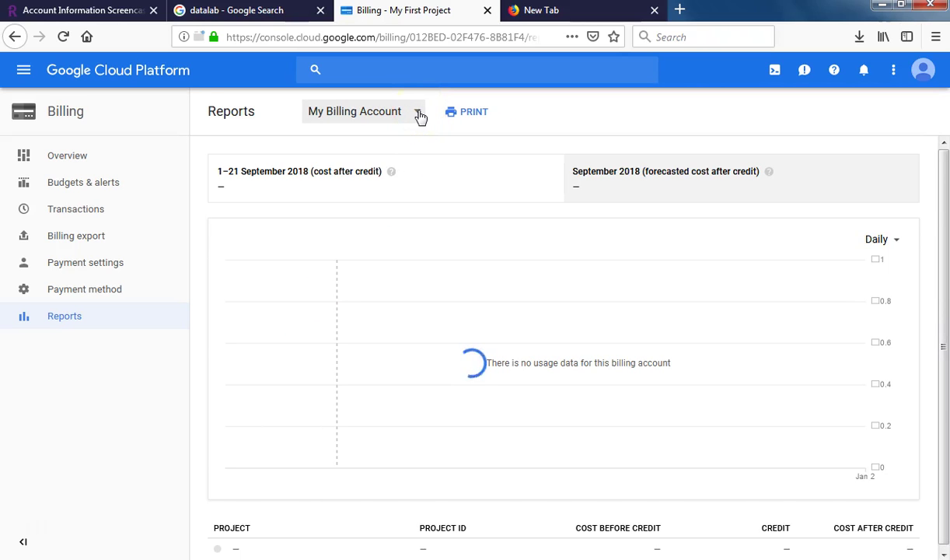
scroll(463, 365, down, 1)
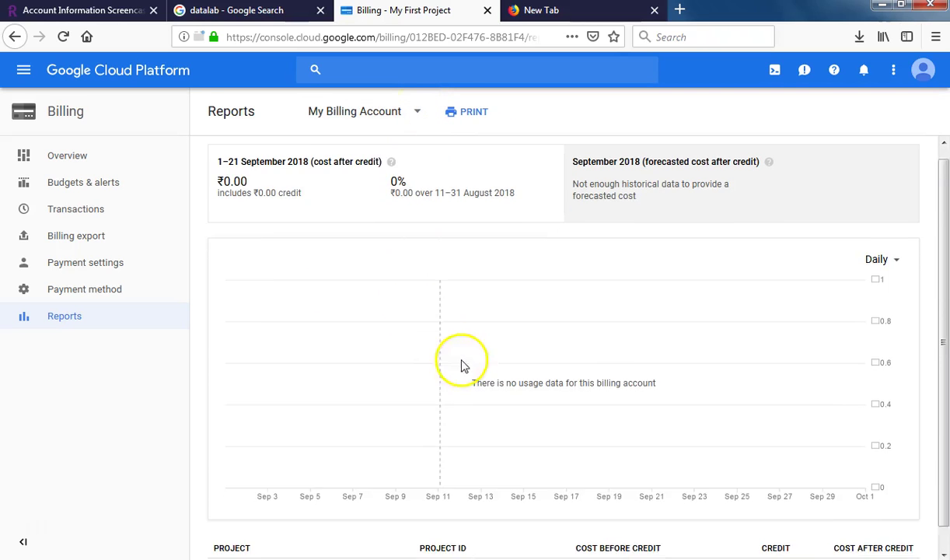
scroll(384, 318, up, 1)
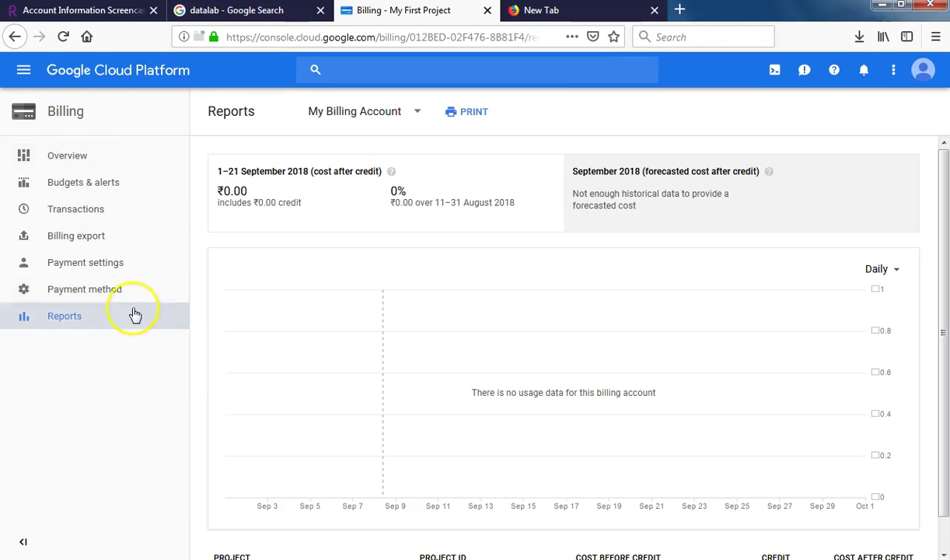
Step: Review the billing account's payment method and the payments account, profile and users sections of its payment settings
click(121, 288)
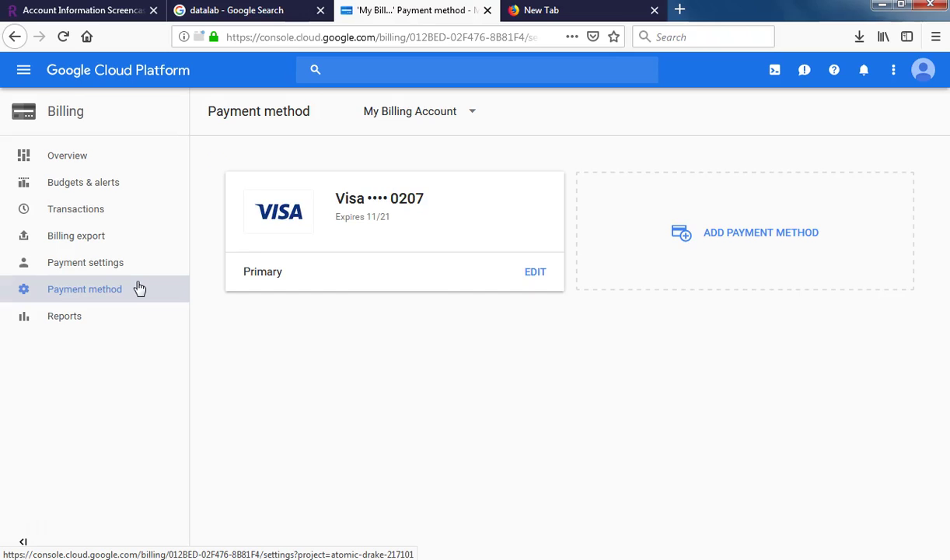
click(86, 266)
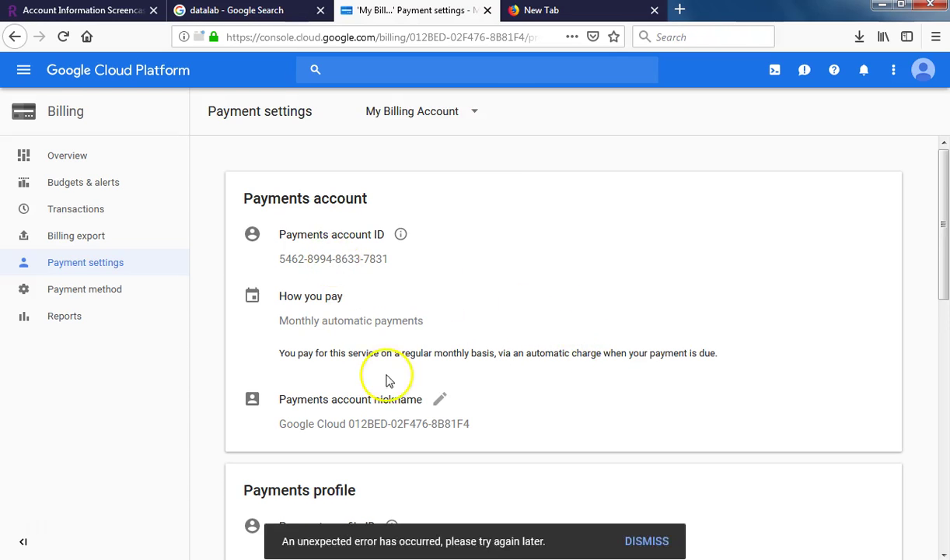
scroll(389, 380, down, 3)
scroll(516, 369, down, 3)
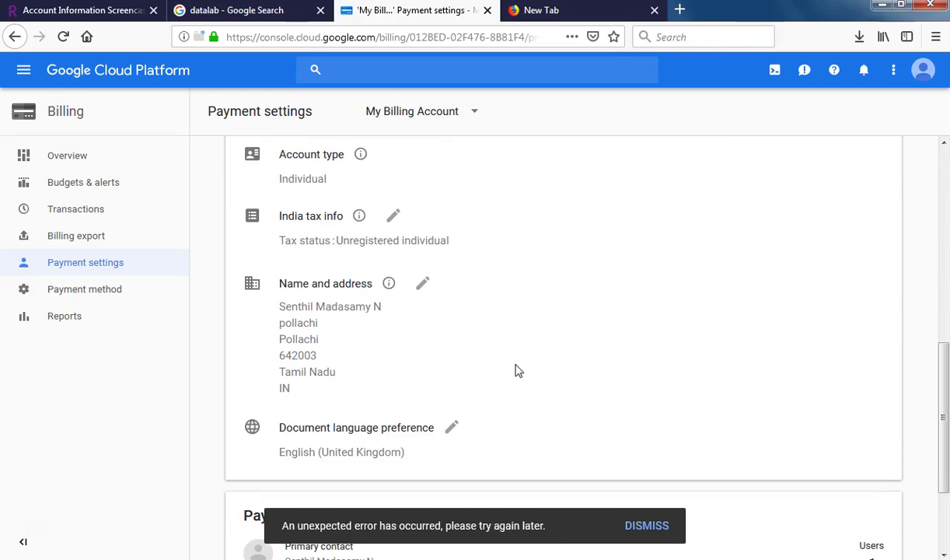
click(499, 297)
scroll(498, 297, up, 3)
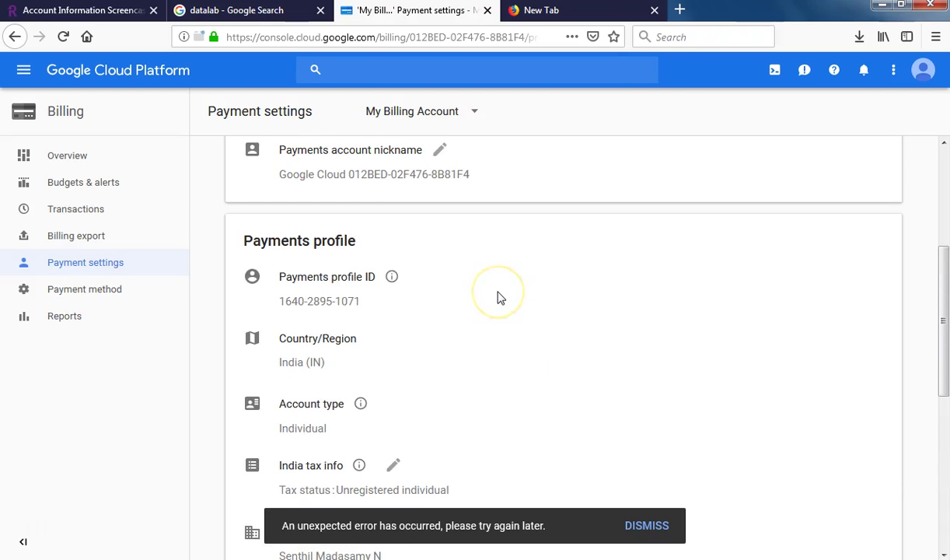
scroll(500, 298, down, 5)
scroll(500, 298, up, 5)
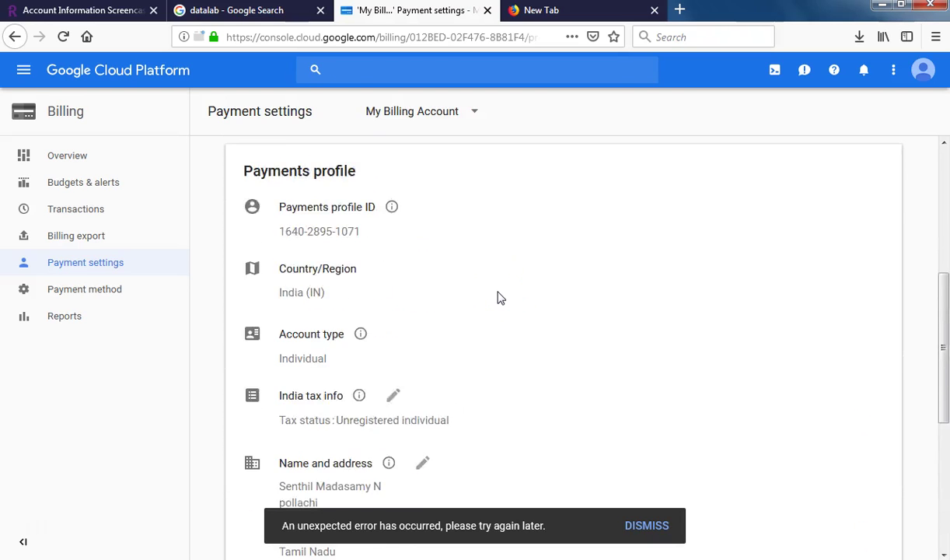
scroll(500, 298, down, 5)
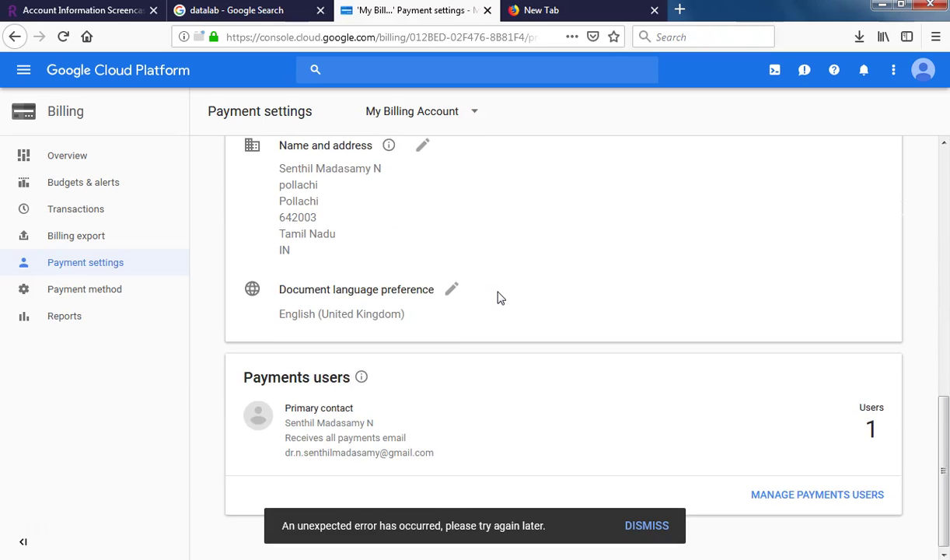
click(89, 283)
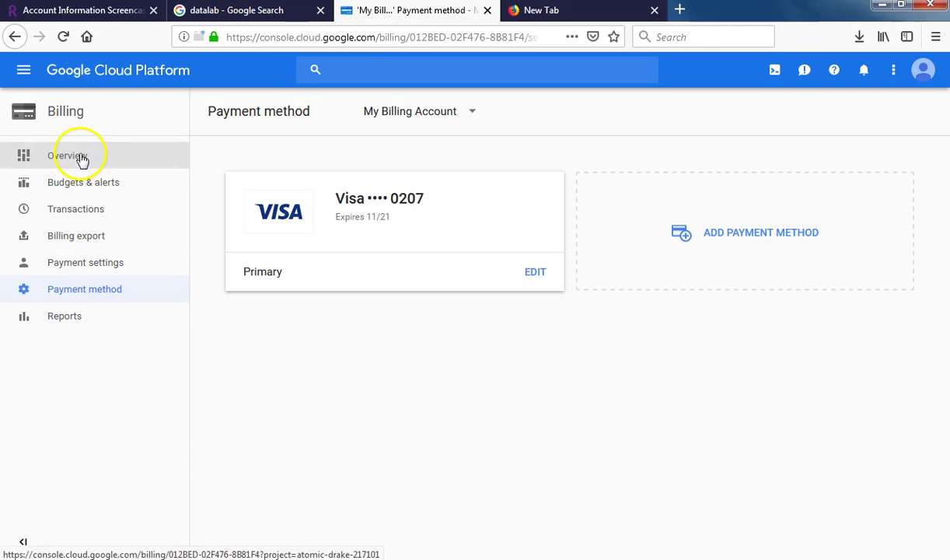
Step: Return to the Google results page for datalab
click(297, 13)
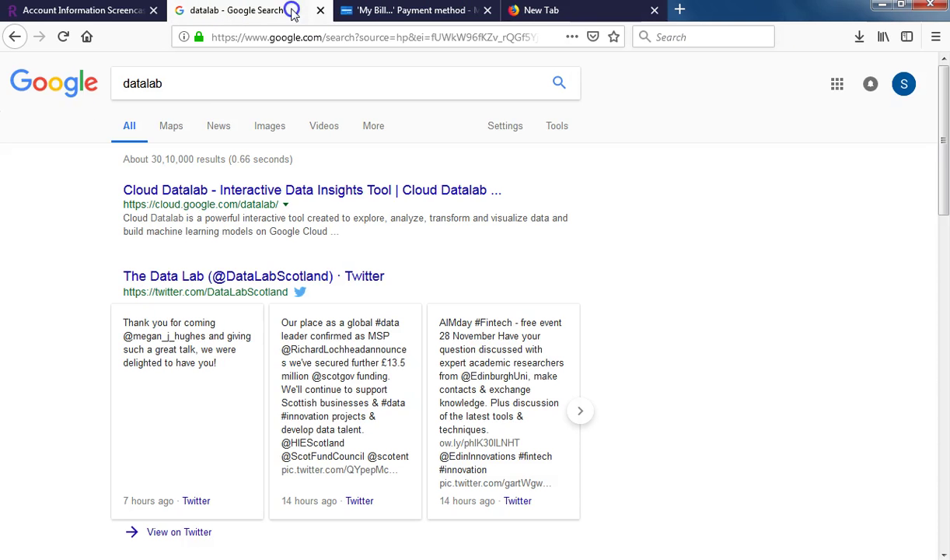
click(393, 15)
click(521, 11)
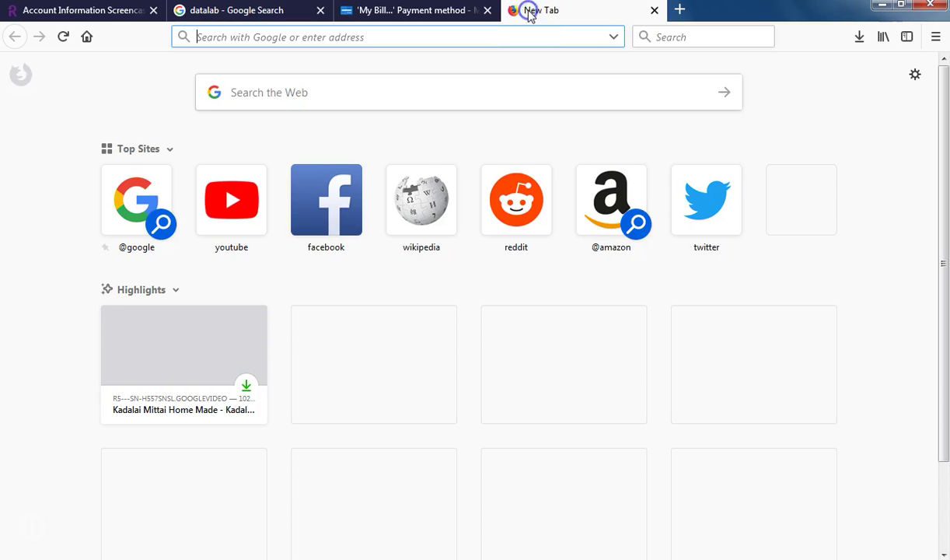
click(256, 10)
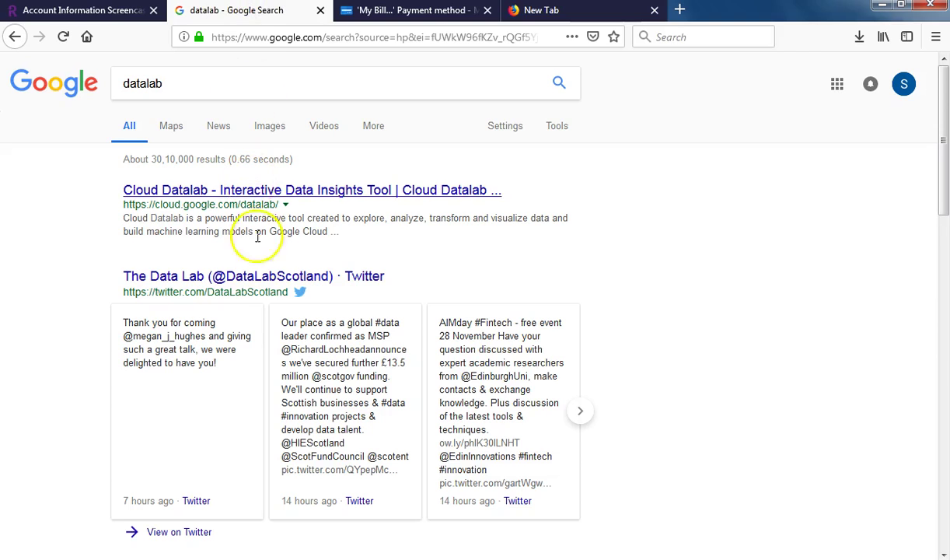
right_click(311, 274)
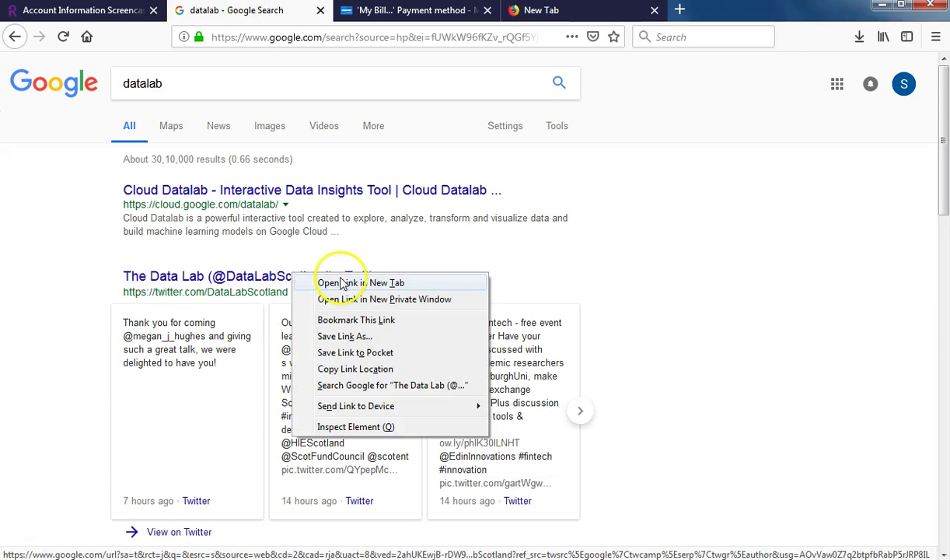
click(341, 283)
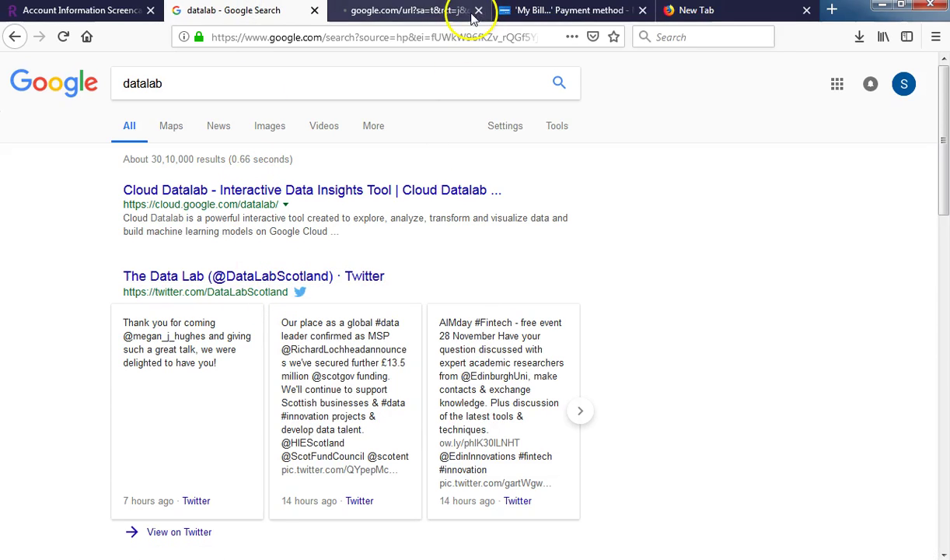
click(427, 11)
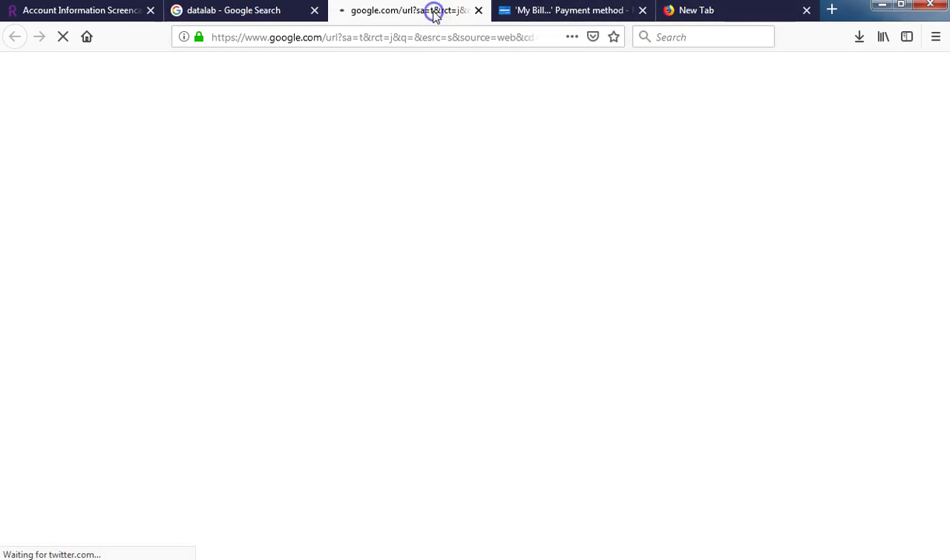
click(478, 10)
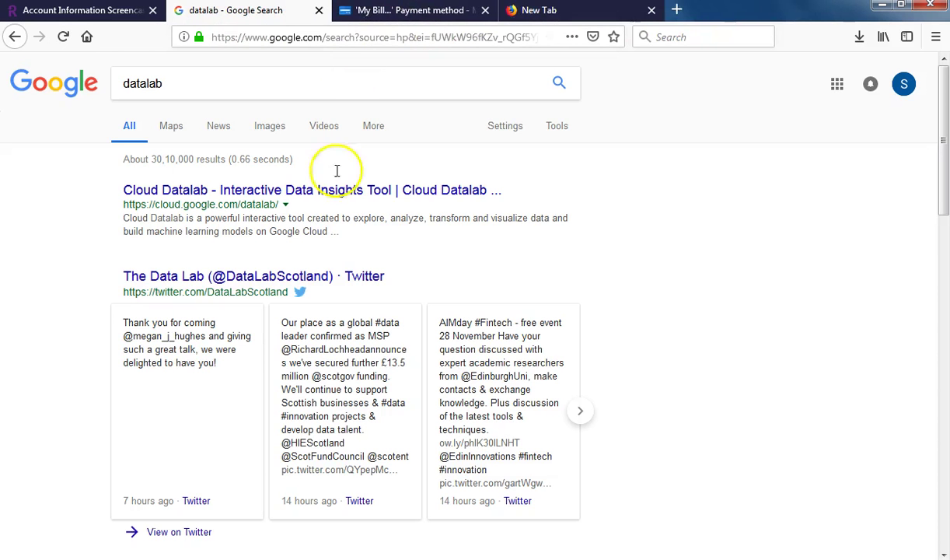
Step: Open the Cloud Datalab product page from the search results in a separate browser tab
right_click(327, 194)
click(359, 199)
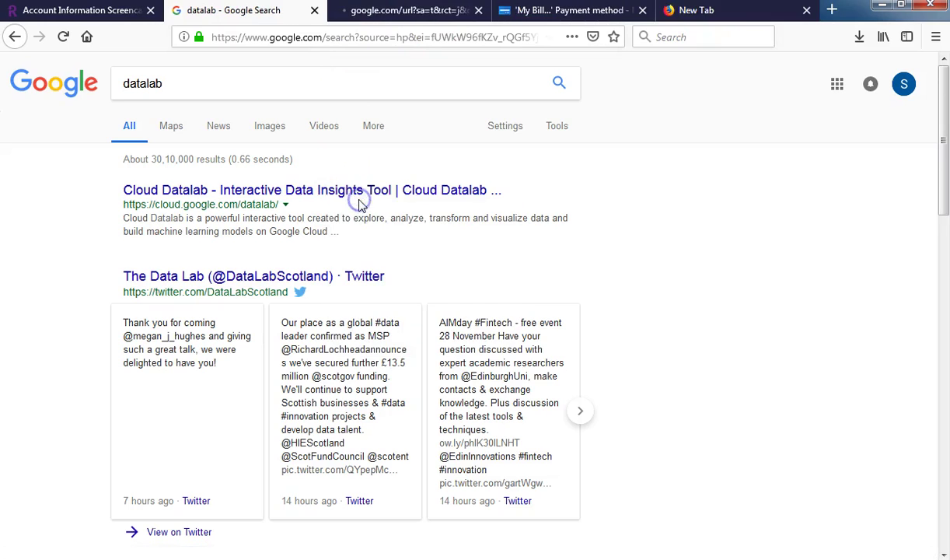
click(412, 11)
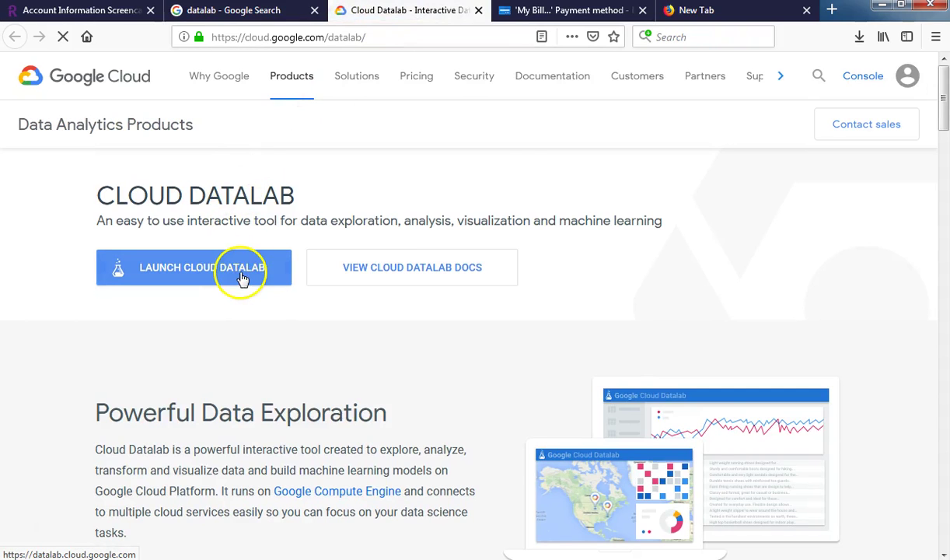
Step: Launch Cloud Datalab from its product page and bring its Quickstart guide into view
click(242, 277)
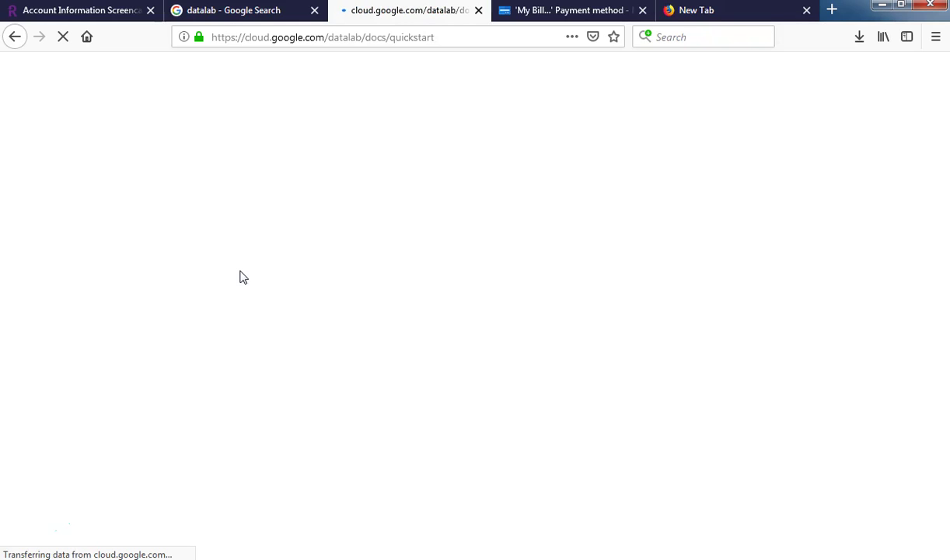
click(283, 17)
click(360, 14)
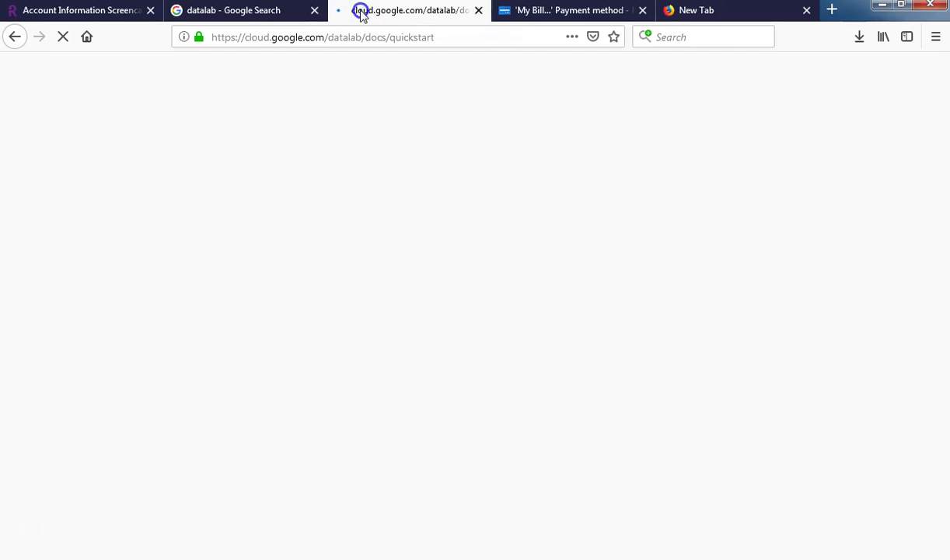
click(535, 10)
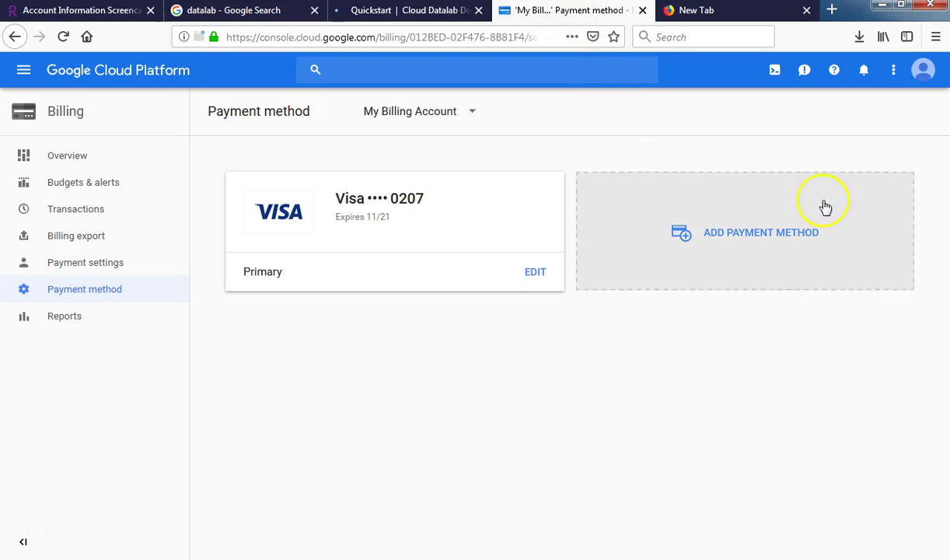
click(371, 17)
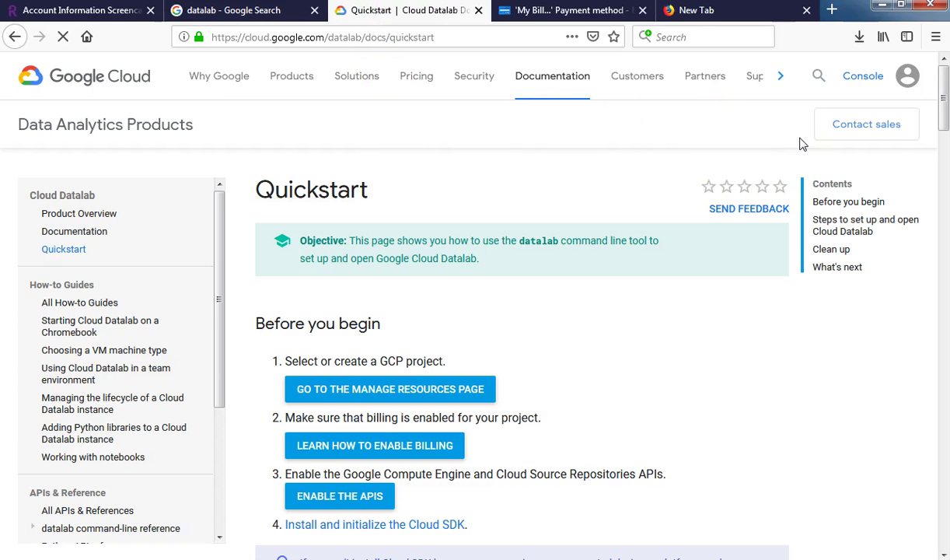
Step: Open the Manage resources page from the Quickstart's Before you begin section in a separate tab and switch to it
scroll(557, 382, down, 2)
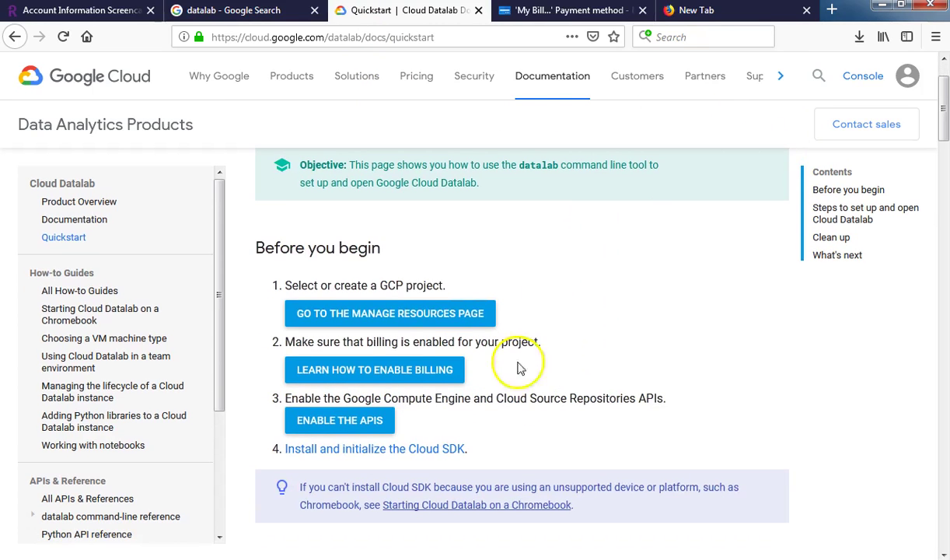
right_click(425, 312)
click(457, 320)
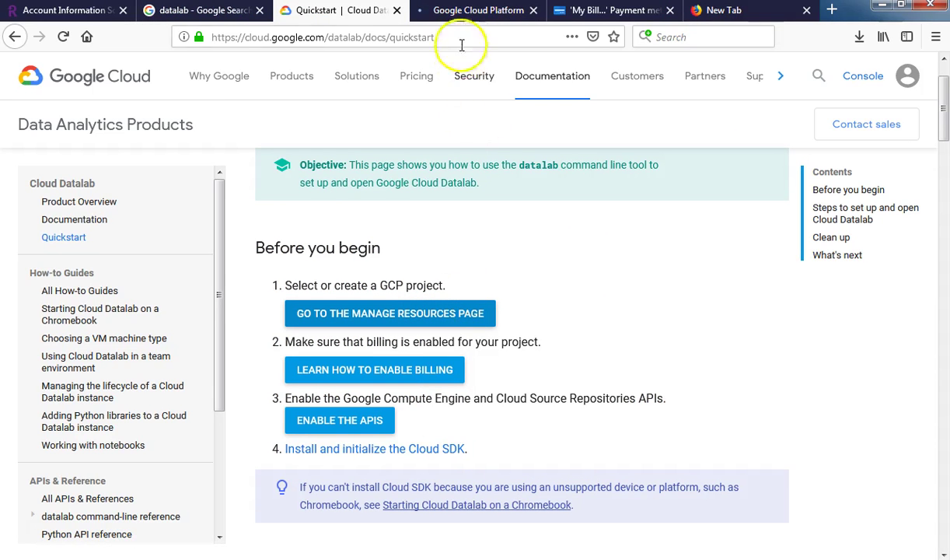
click(460, 13)
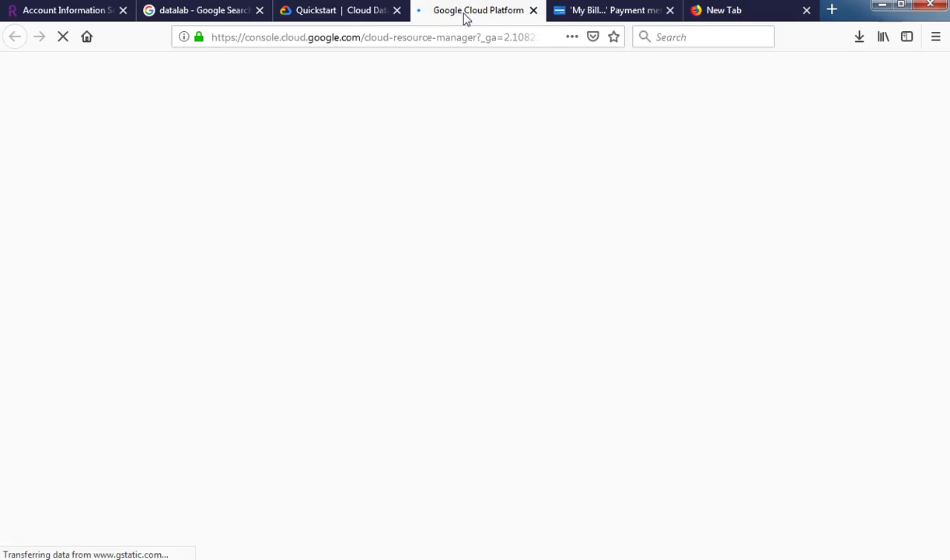
click(325, 12)
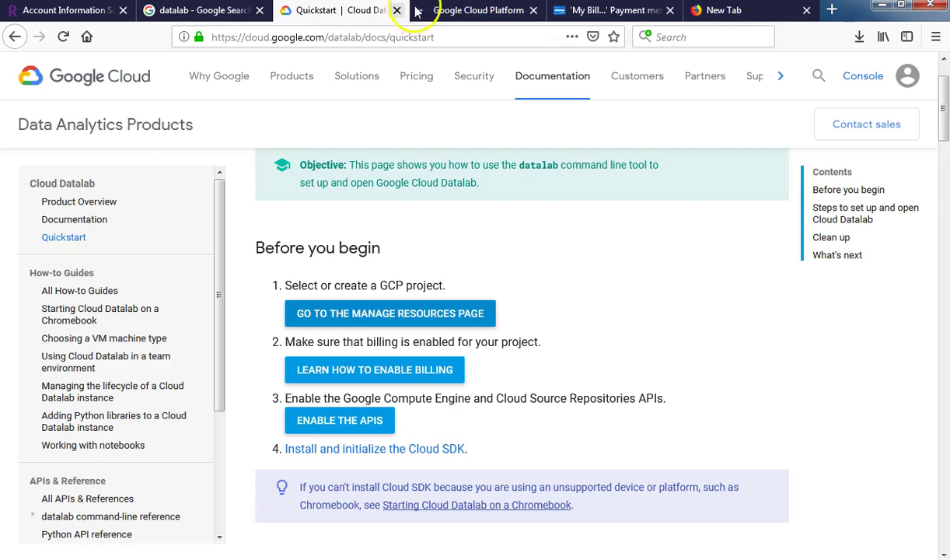
click(462, 12)
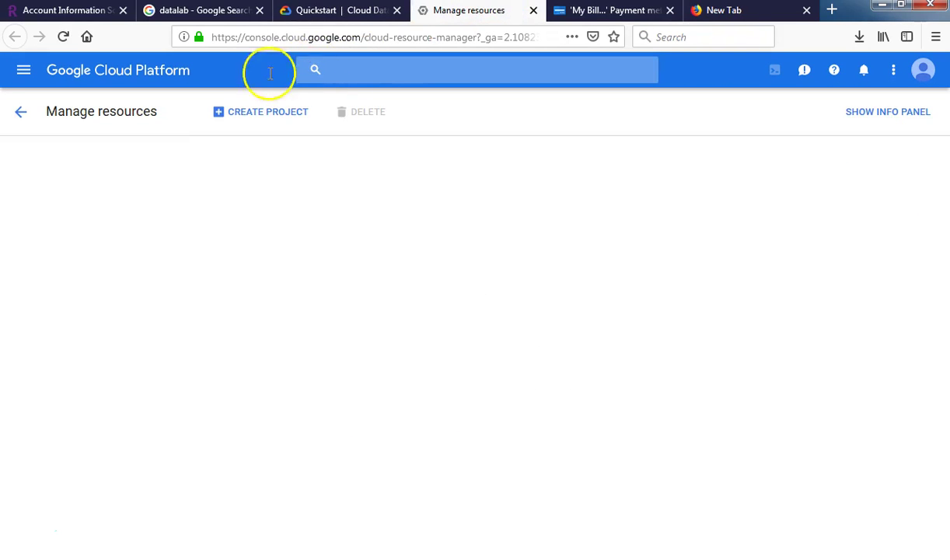
Step: Start a new Google Cloud project and name it nsm1
click(329, 68)
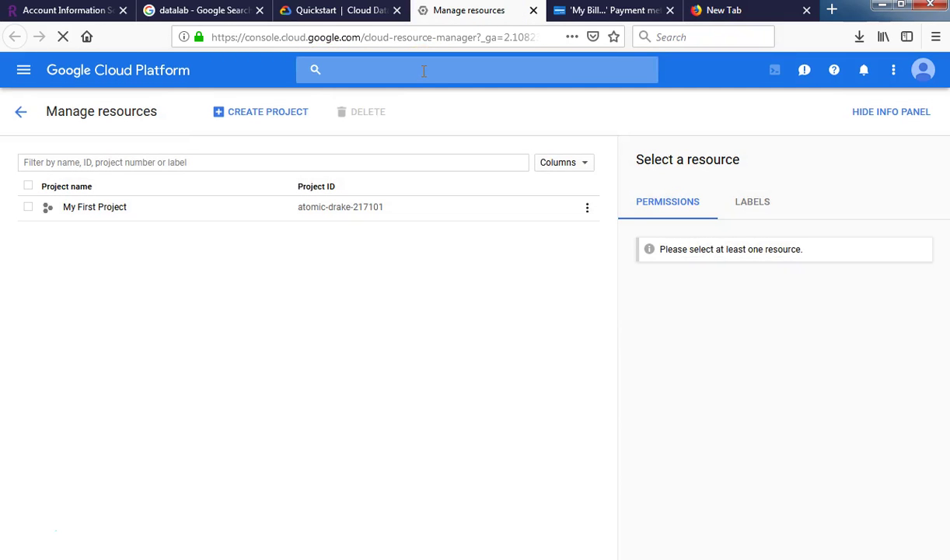
click(424, 71)
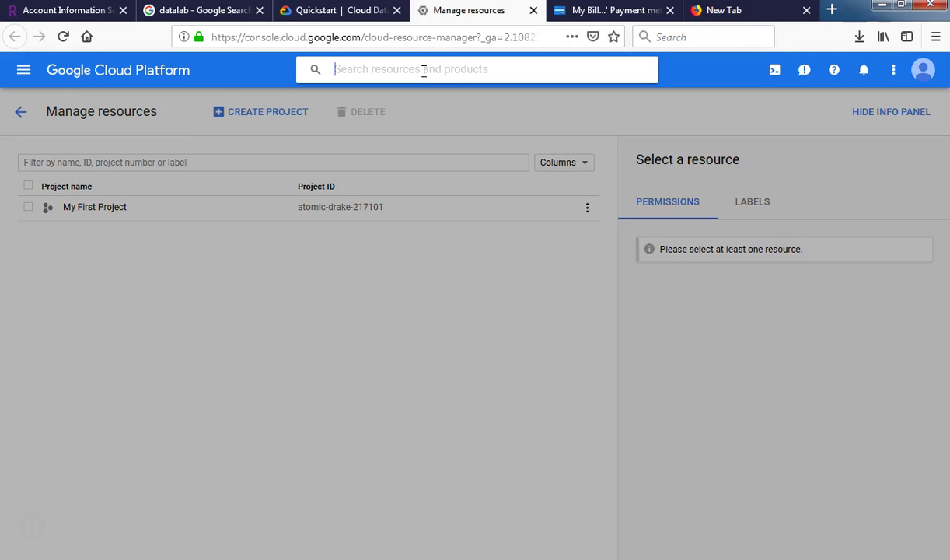
click(254, 110)
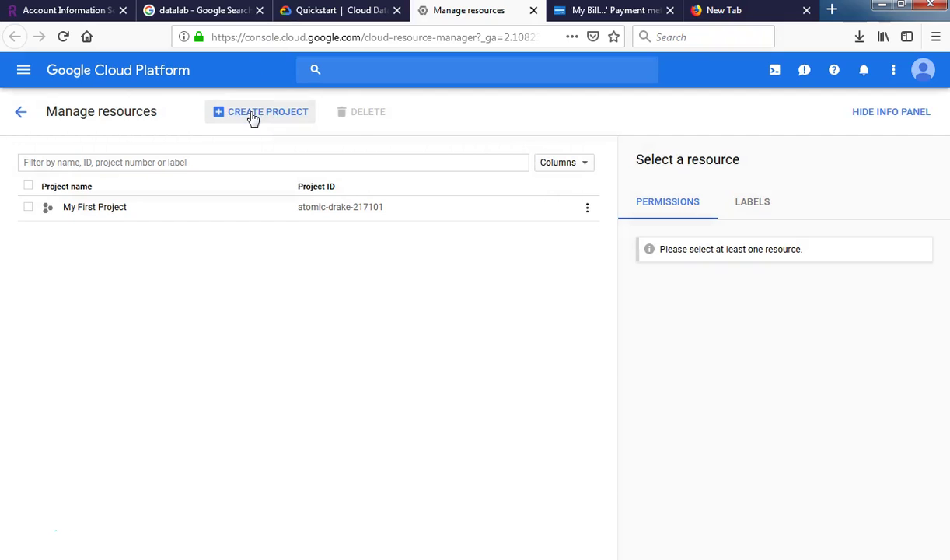
click(253, 114)
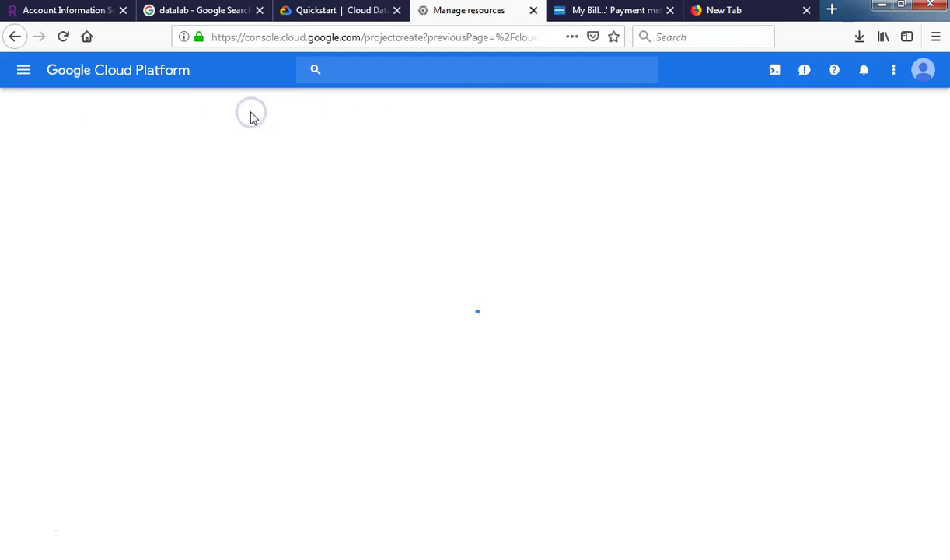
click(252, 109)
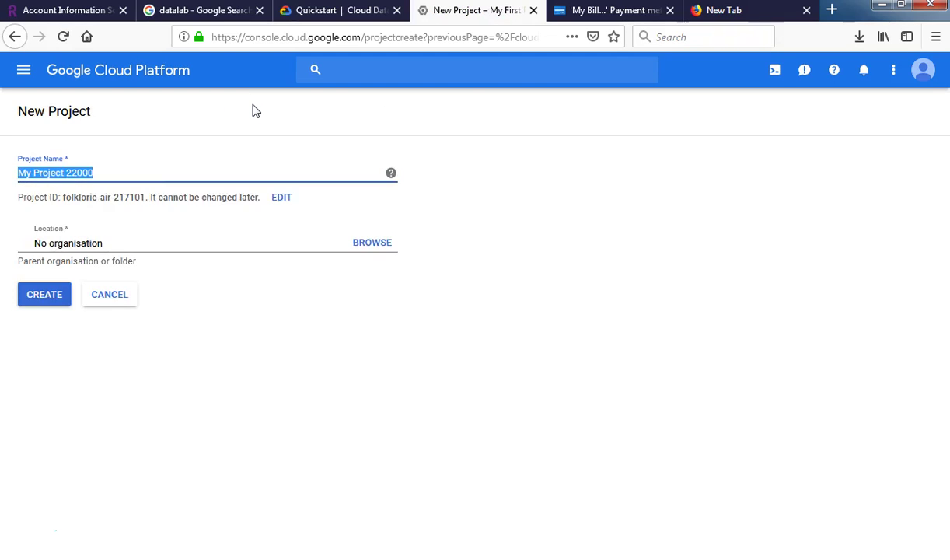
text(nsm)
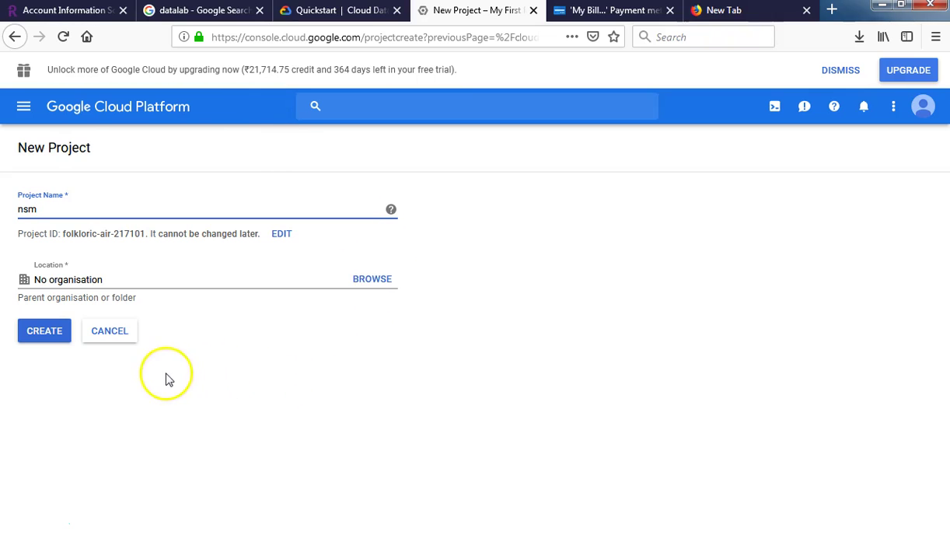
click(276, 280)
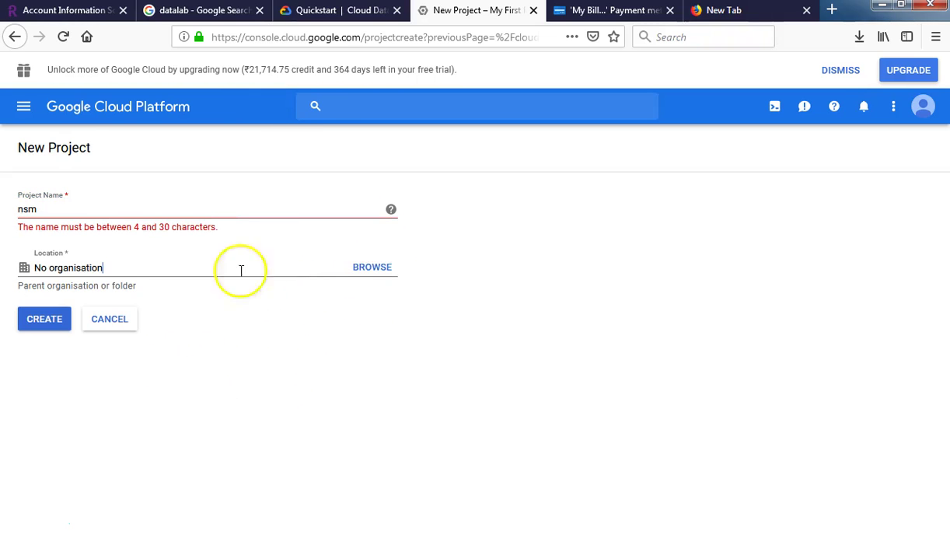
click(59, 209)
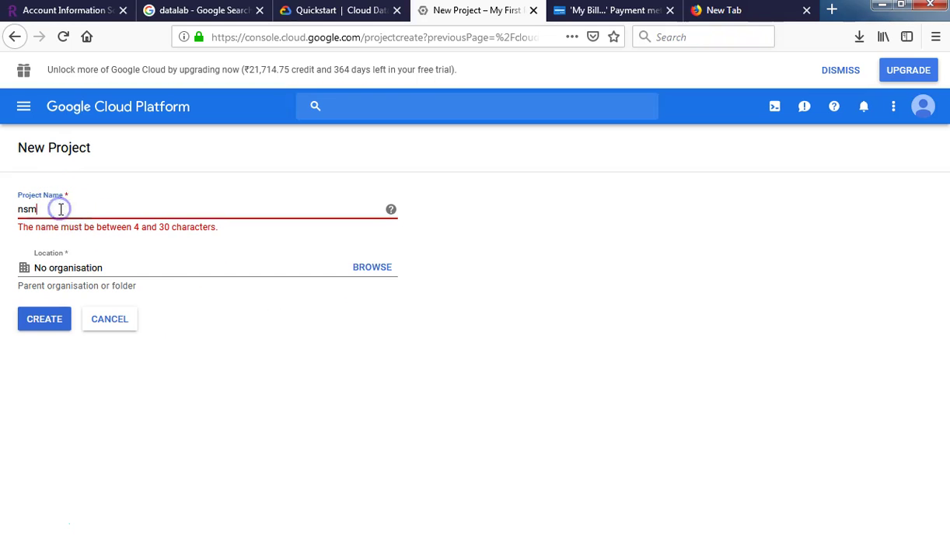
text(1)
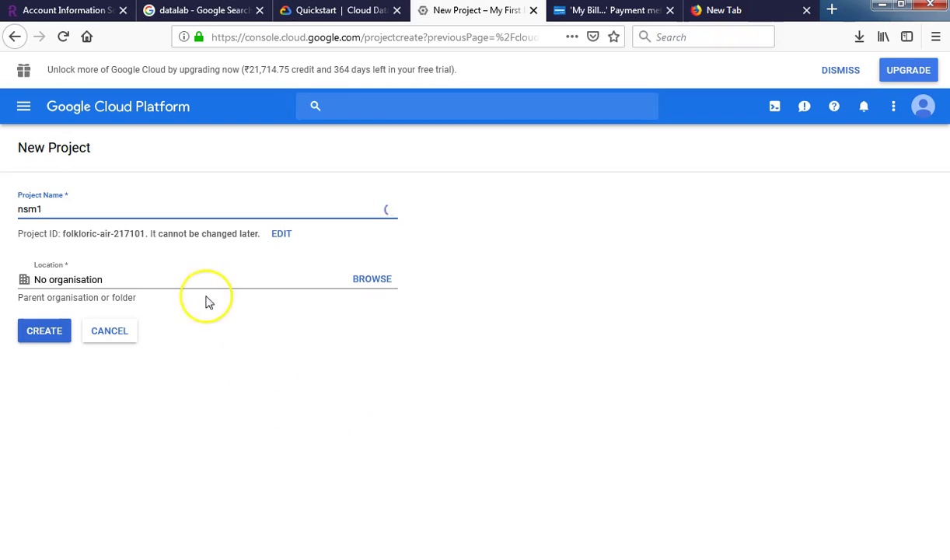
Step: Browse the available locations for the new project and choose No organisation
click(63, 265)
drag(109, 279, 17, 278)
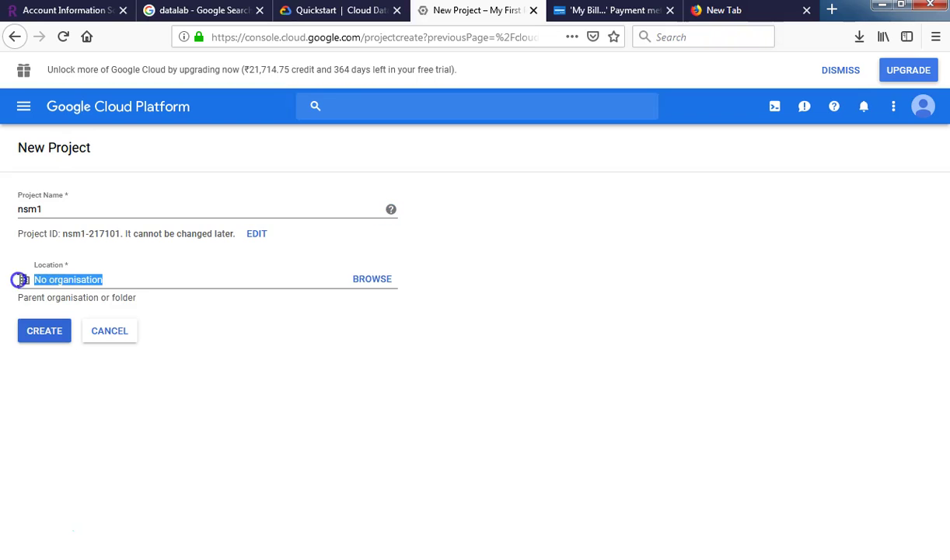
click(363, 280)
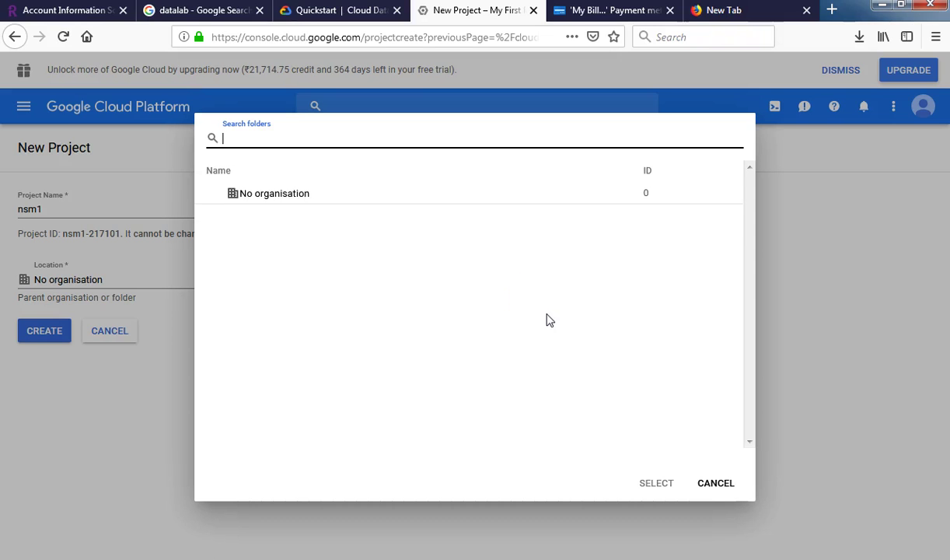
double_click(290, 199)
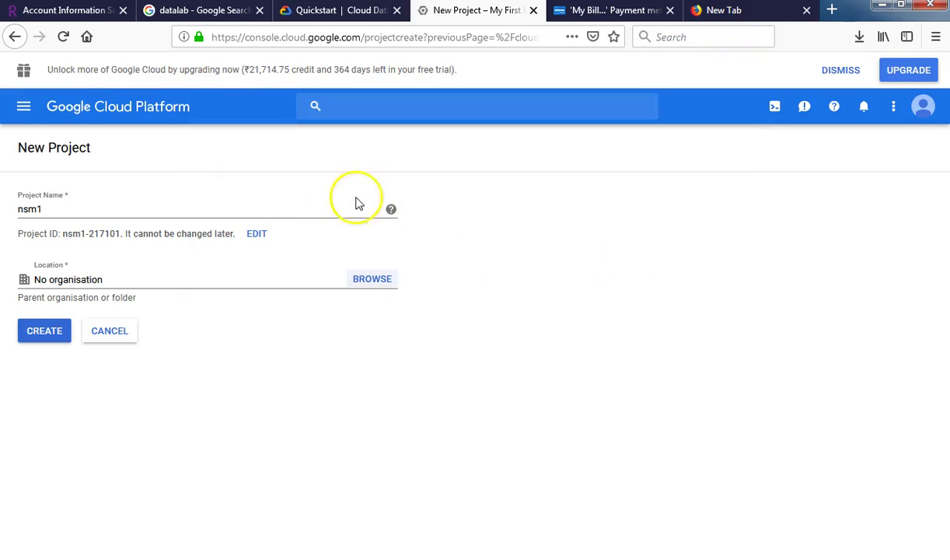
Step: Create the nsm1 project and open its dashboard from the project creation notification
click(44, 332)
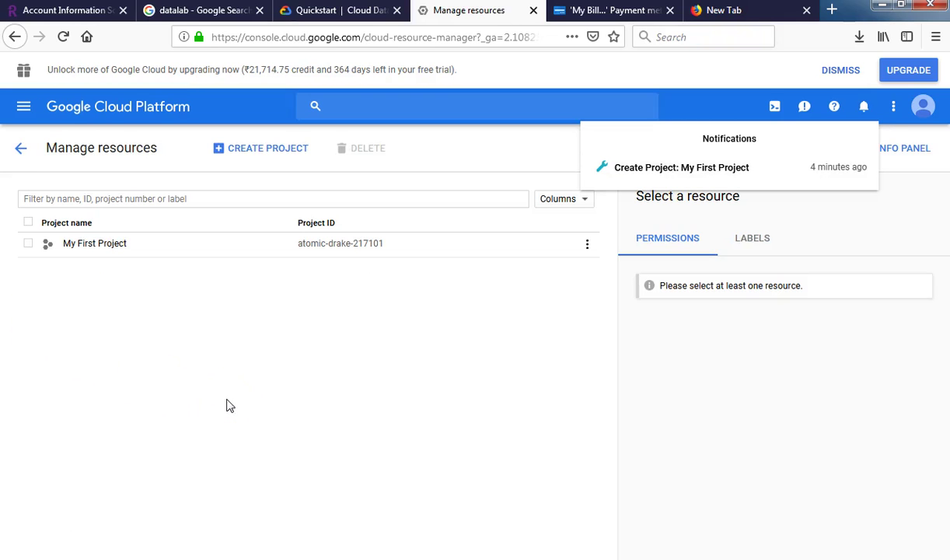
scroll(231, 405, down, 1)
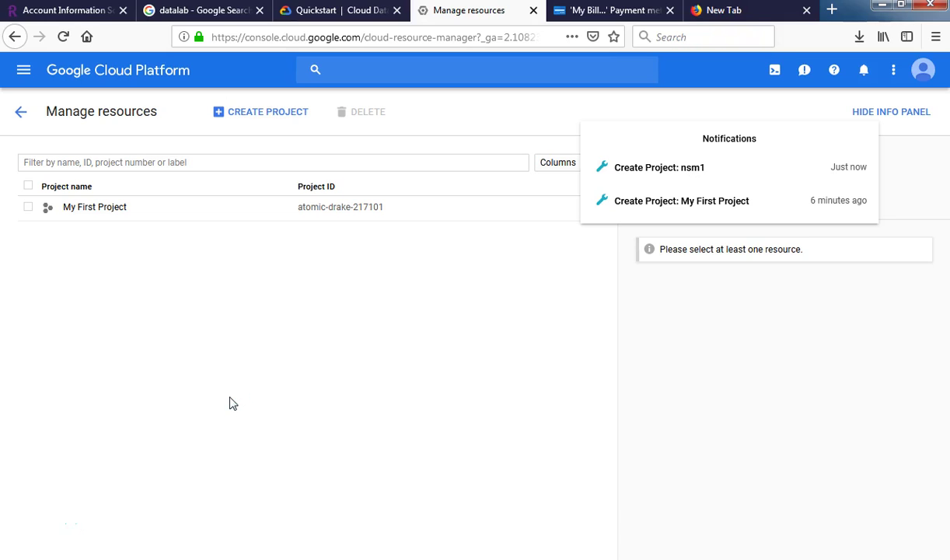
click(630, 169)
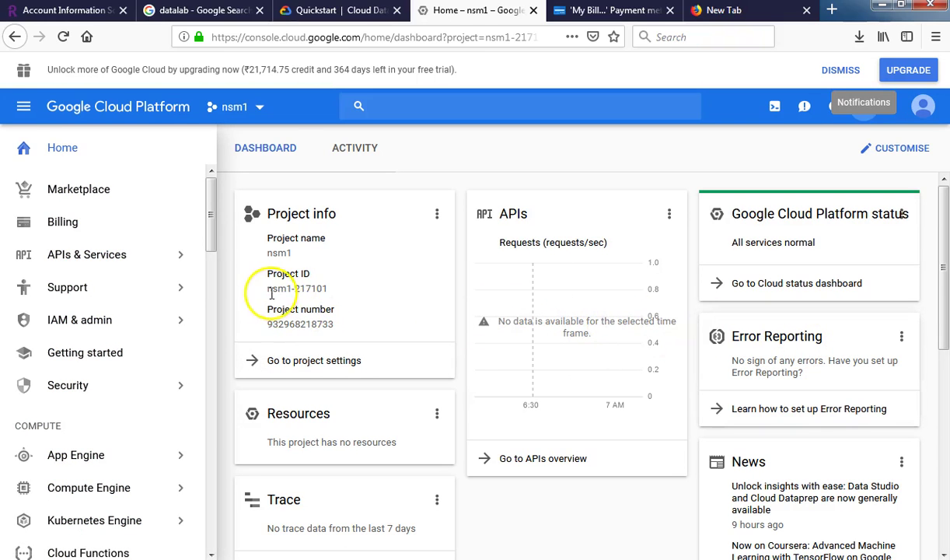
Step: Review the project name, project ID and project number in the nsm1 dashboard's project info
drag(267, 292, 335, 287)
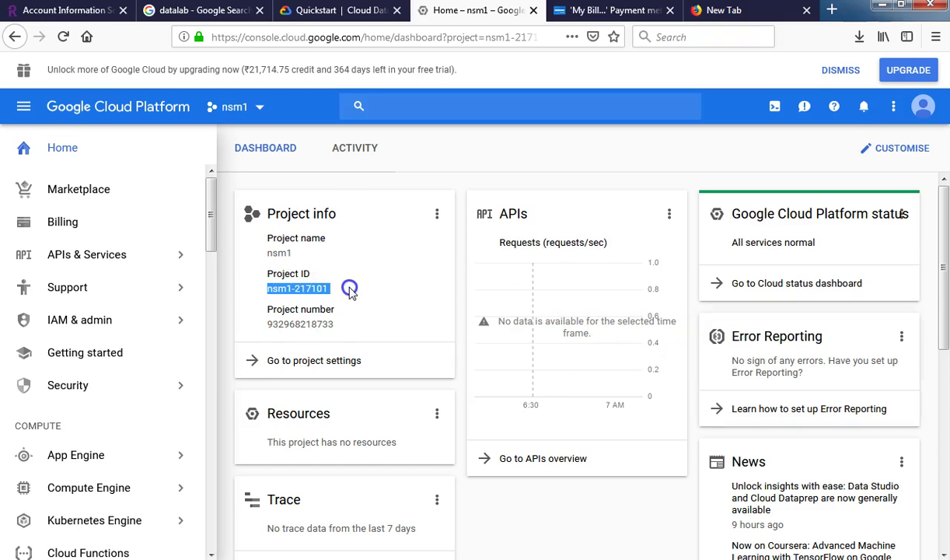
drag(265, 251, 294, 255)
click(252, 323)
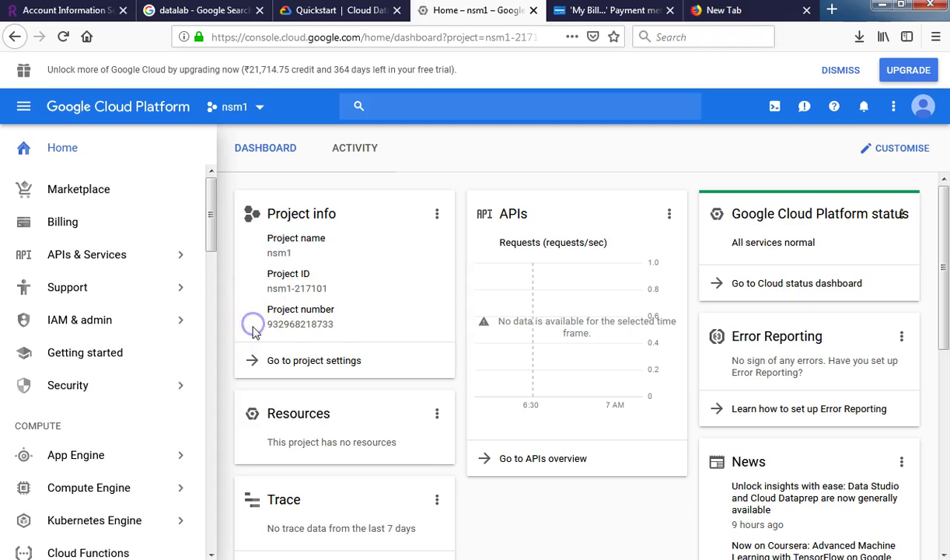
drag(260, 329, 370, 329)
click(369, 305)
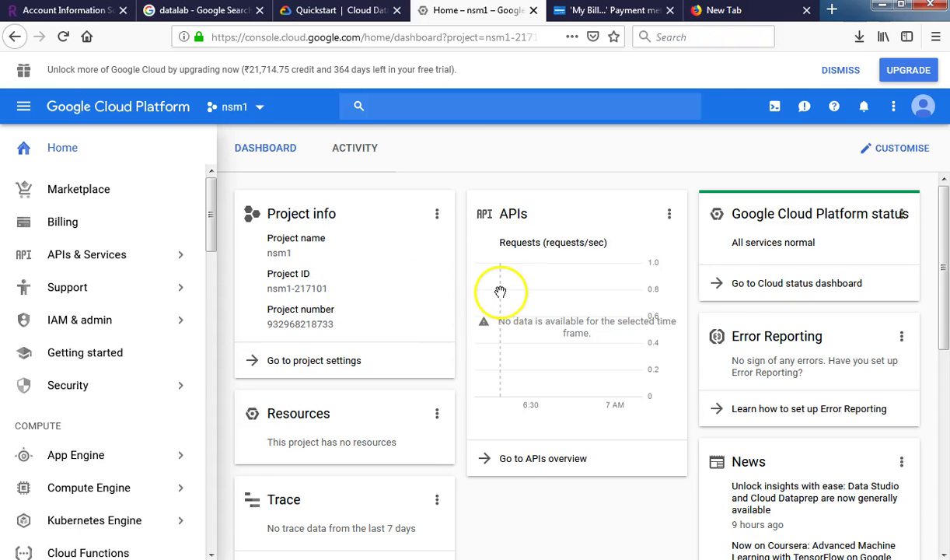
scroll(500, 300, down, 4)
scroll(500, 301, up, 5)
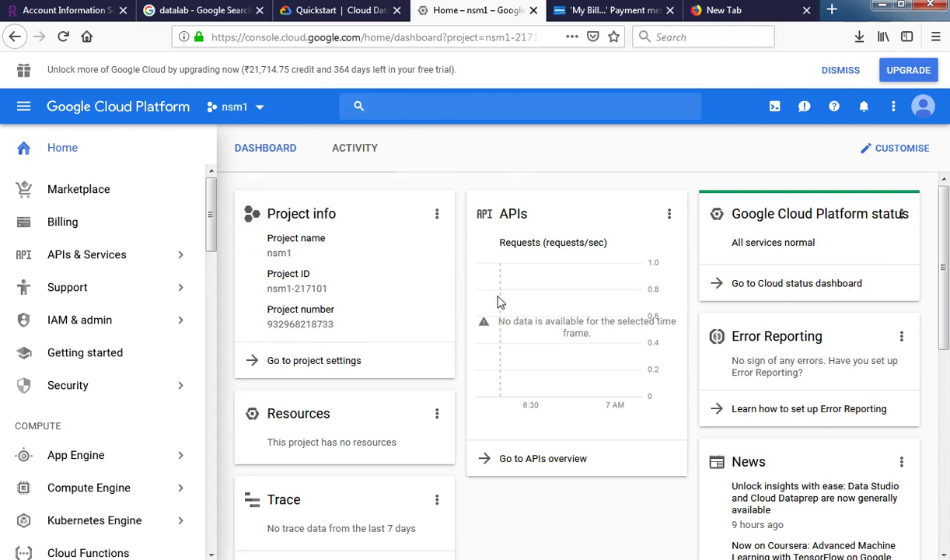
Step: Open the Quickstart's guide on enabling billing in a separate tab and read how to change a project's billing account
click(325, 10)
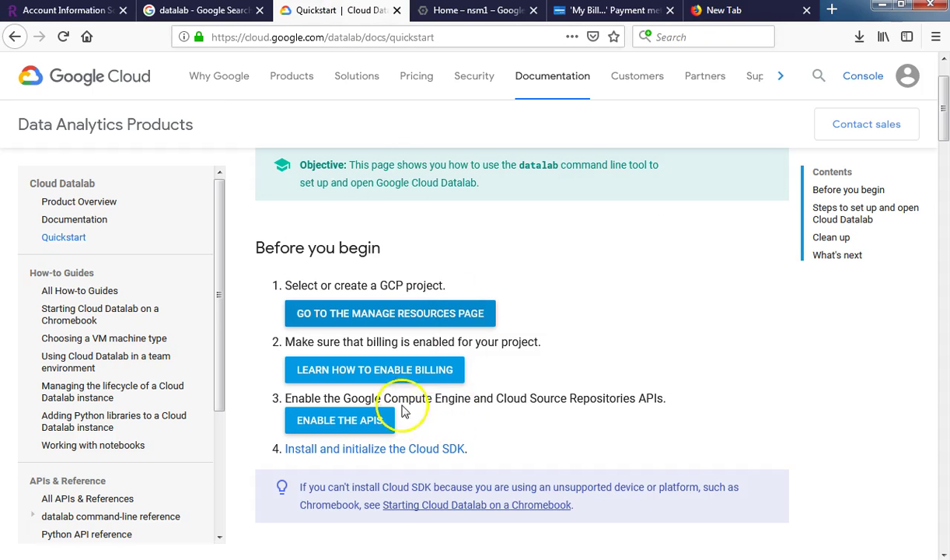
right_click(412, 367)
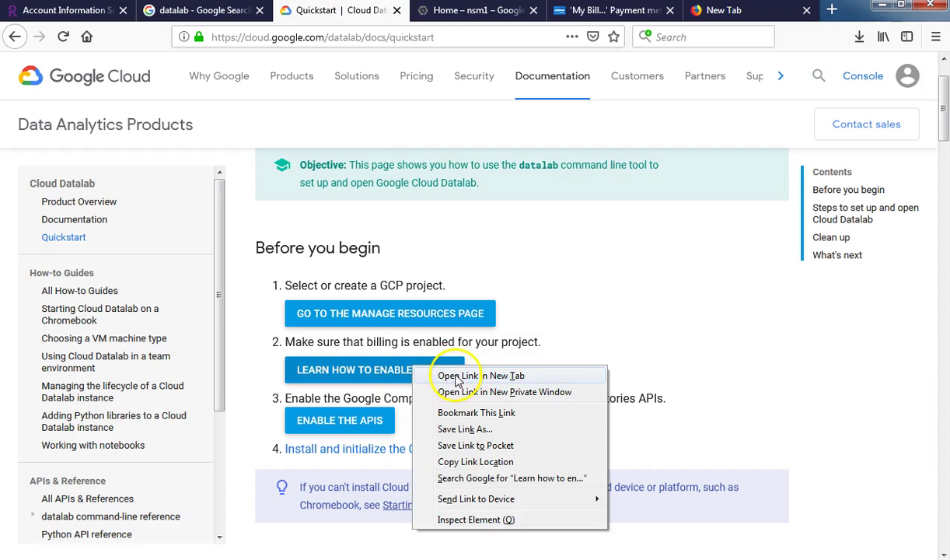
click(457, 377)
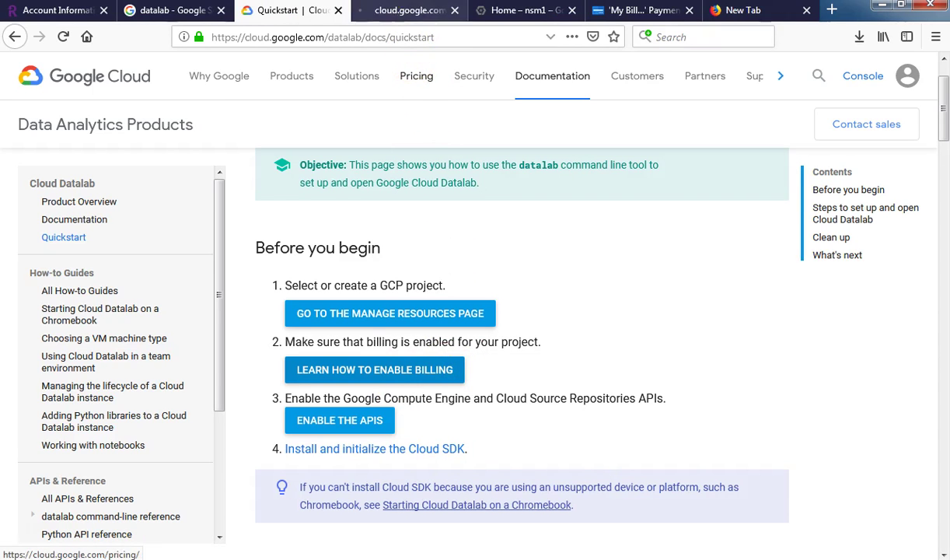
click(418, 11)
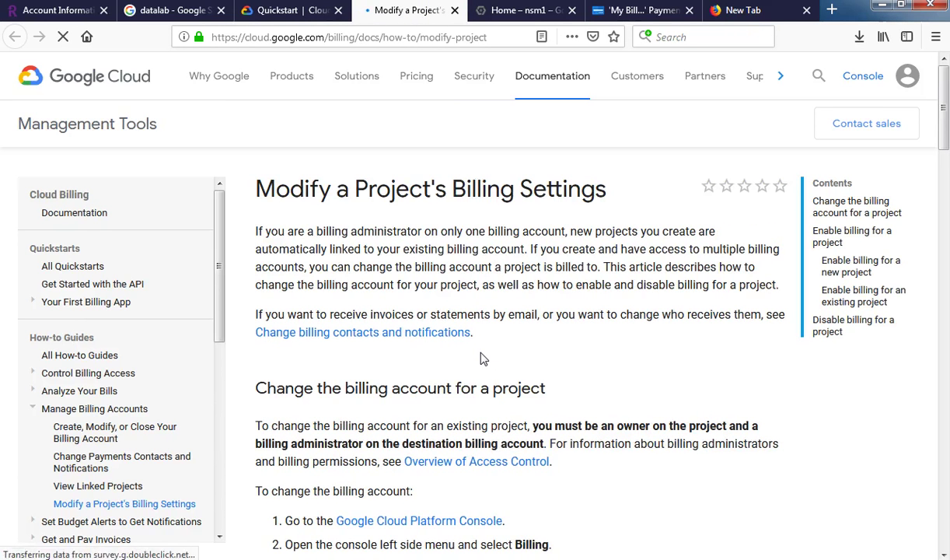
scroll(481, 358, down, 2)
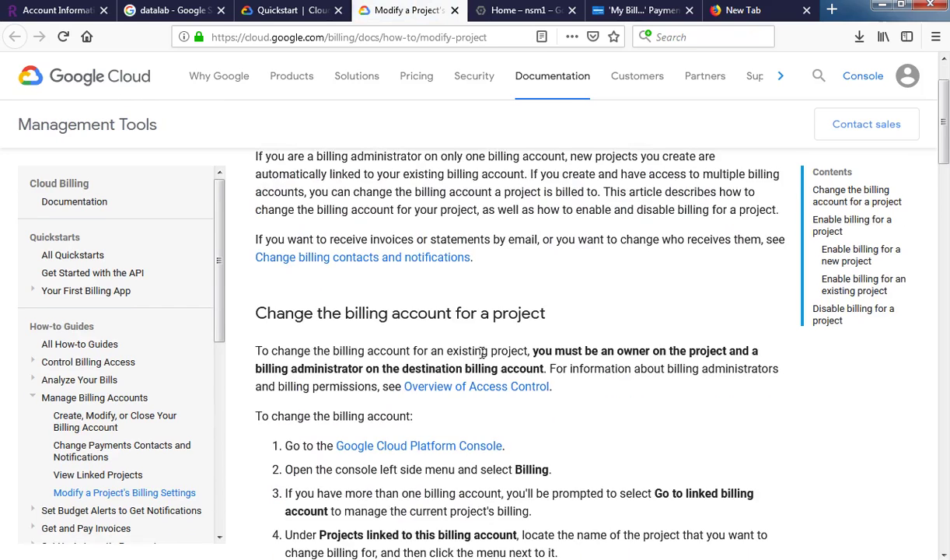
Step: Switch to the billing console and review the payments account, payments profile and payments users in My Billing Account's payment settings
scroll(481, 352, up, 2)
click(609, 11)
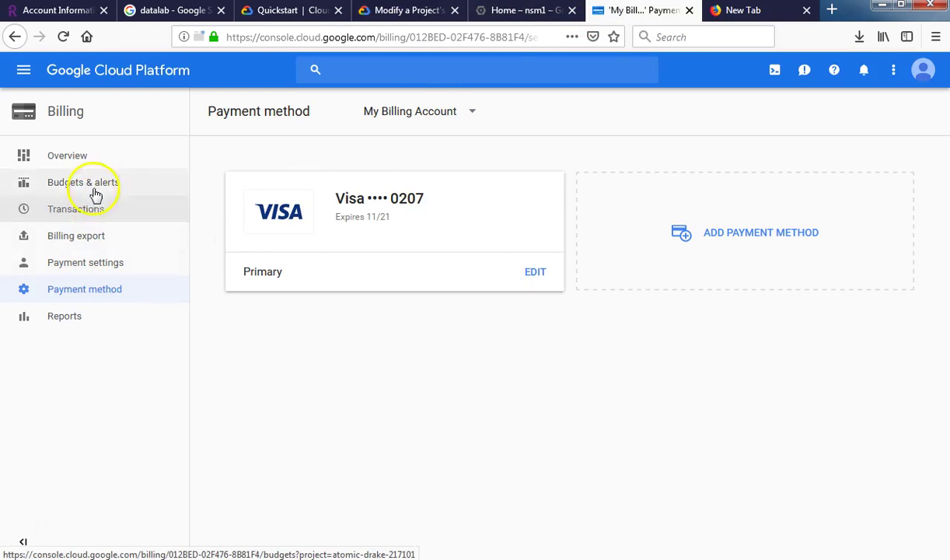
click(108, 270)
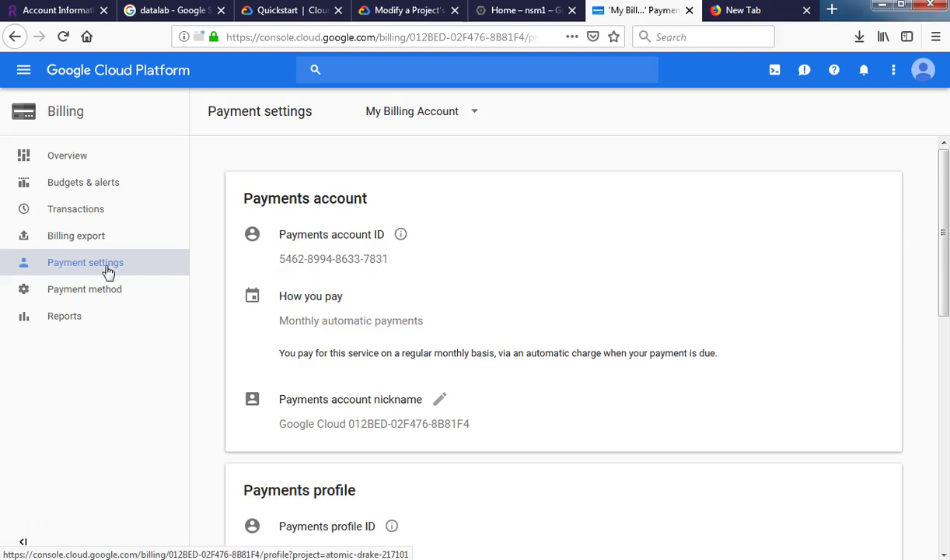
scroll(611, 433, down, 3)
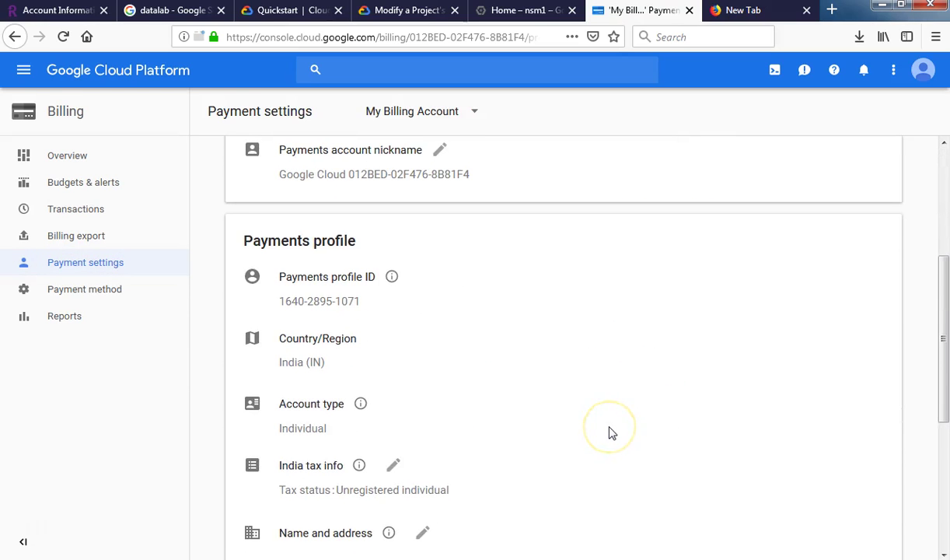
scroll(611, 433, down, 4)
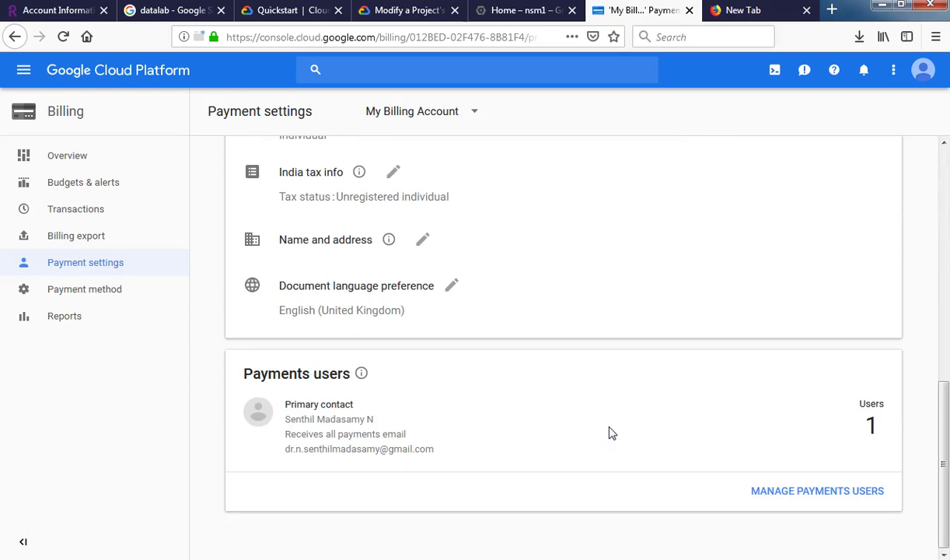
scroll(611, 432, up, 8)
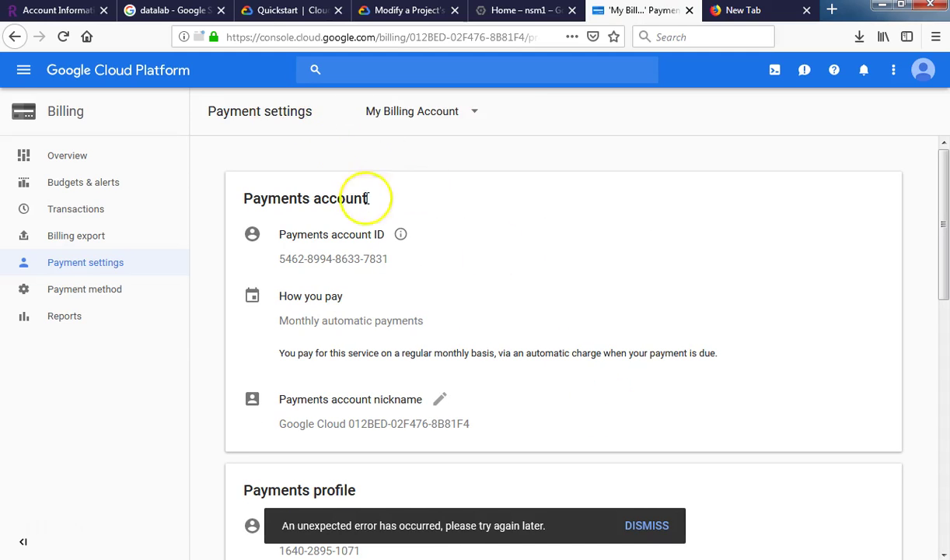
Step: List the projects under billing account management and try to change My First Project's billing account
click(467, 112)
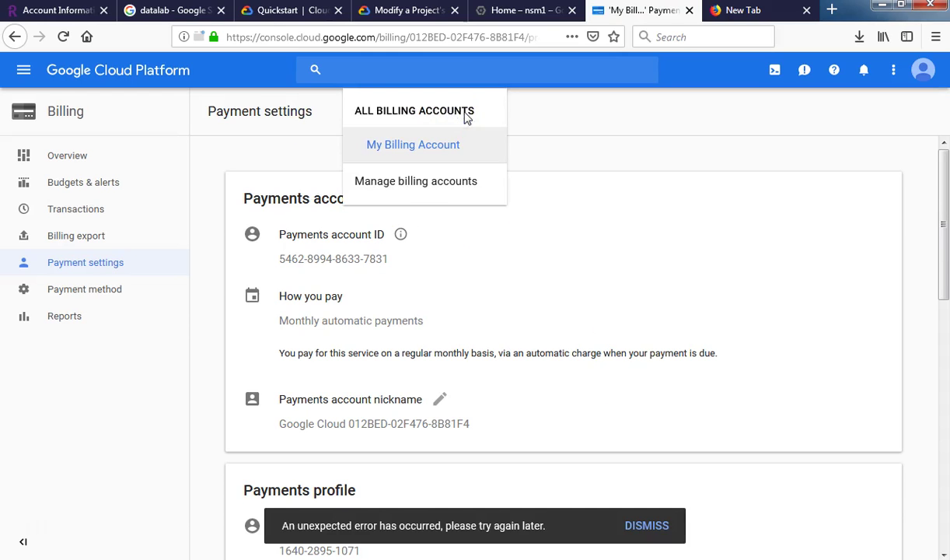
click(432, 186)
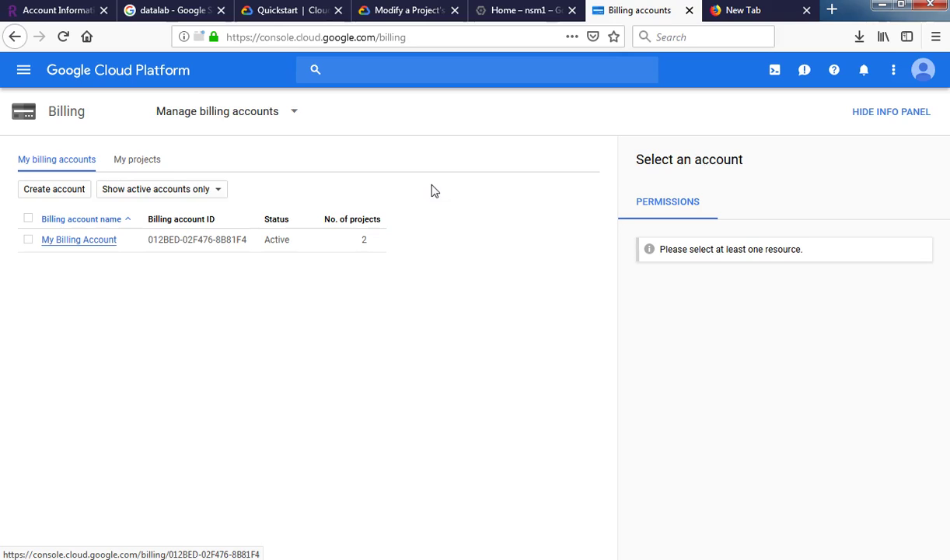
click(152, 166)
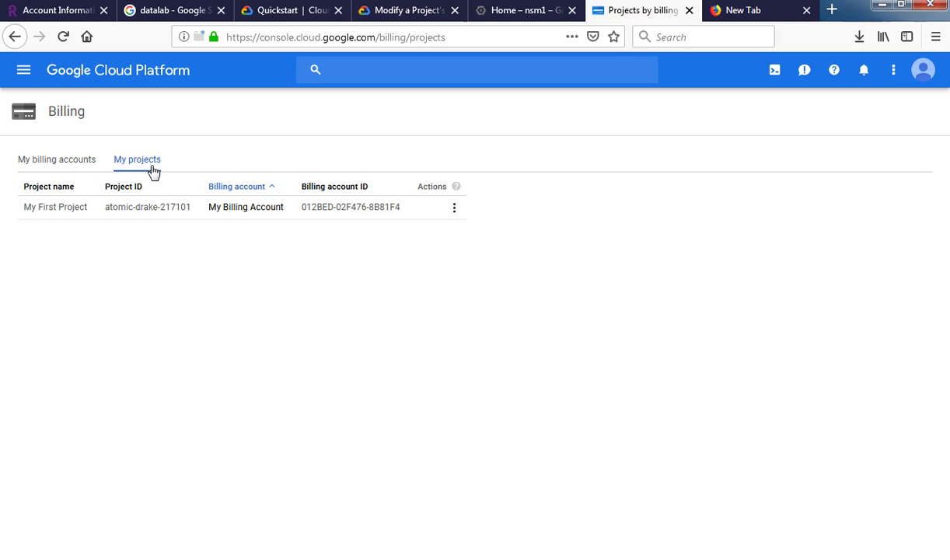
click(454, 208)
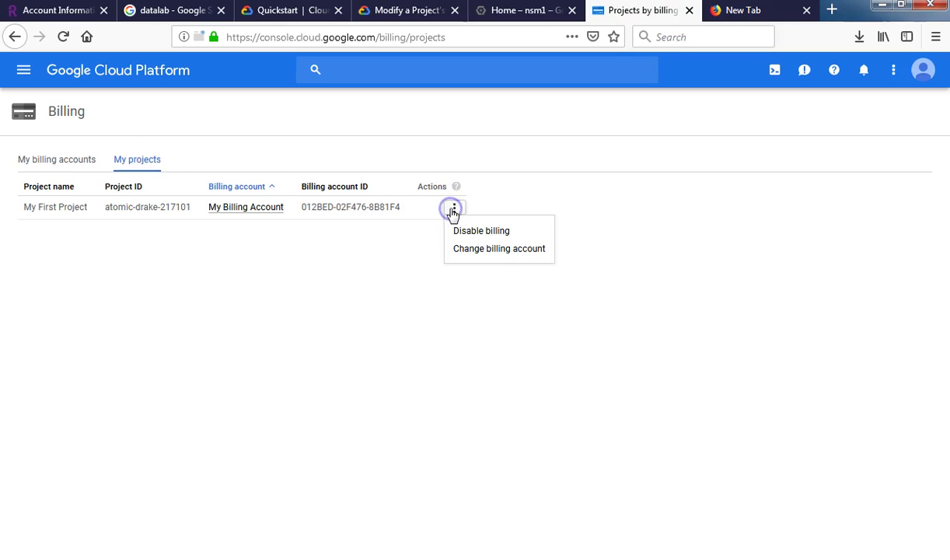
click(476, 248)
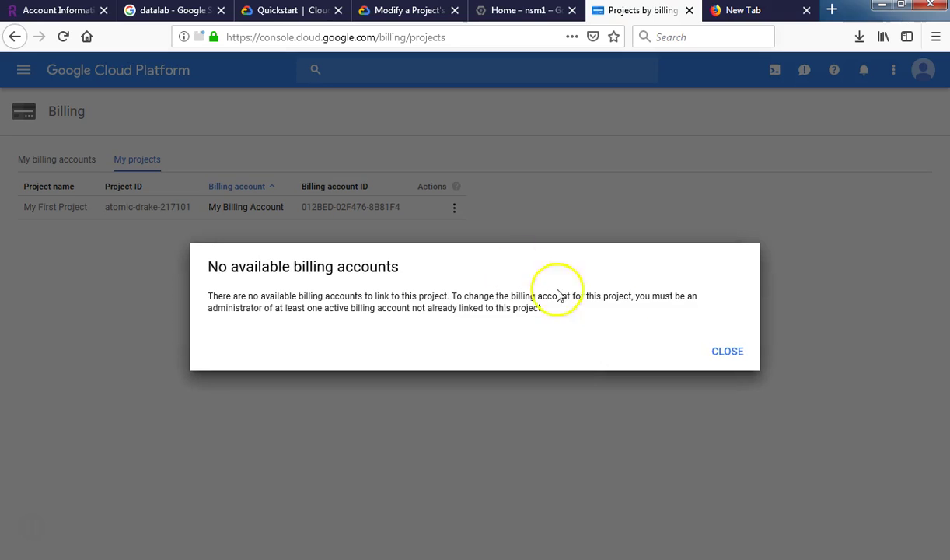
click(729, 350)
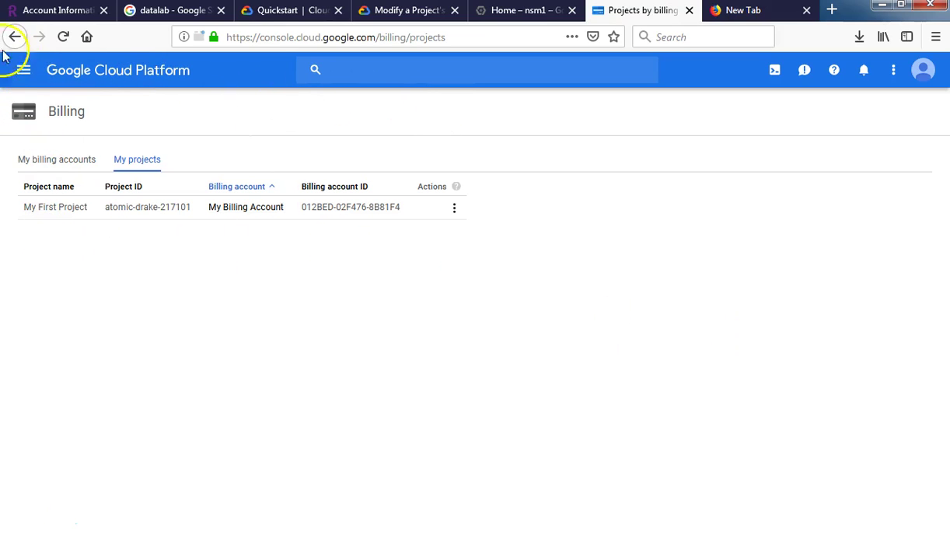
Step: Return to the billing accounts list, show all accounts and select My Billing Account
click(23, 70)
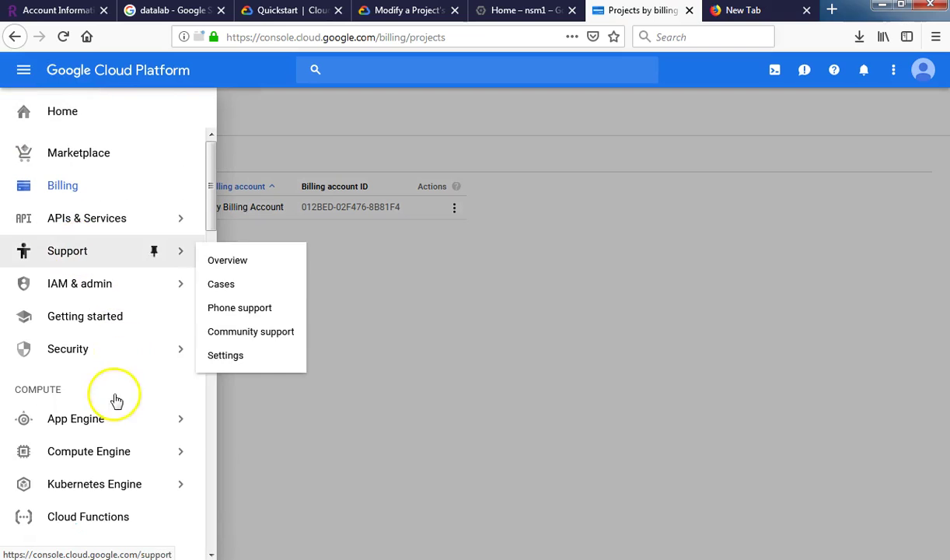
click(64, 190)
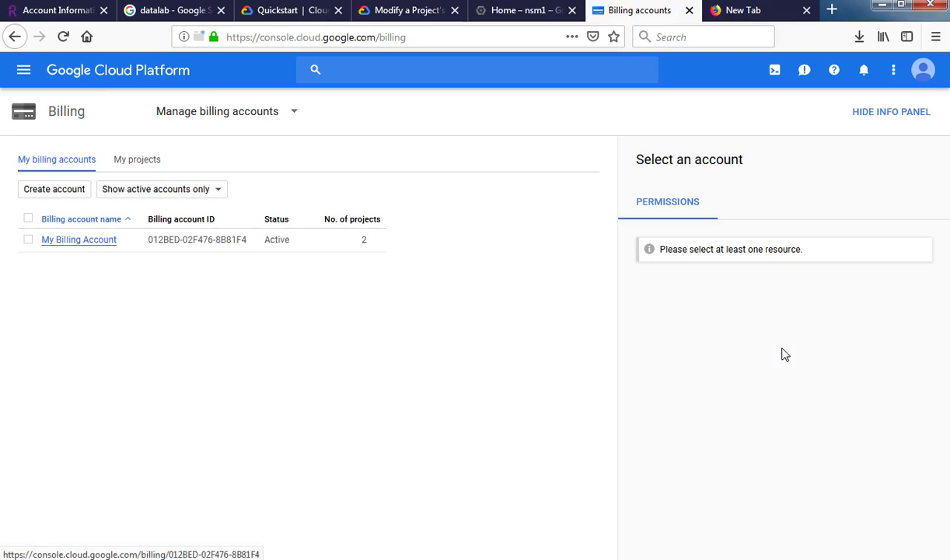
click(206, 191)
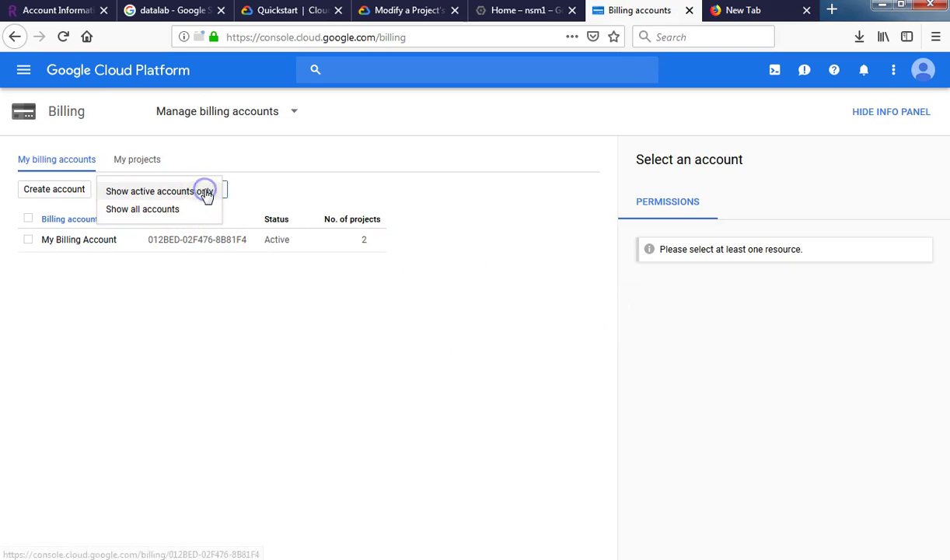
click(188, 210)
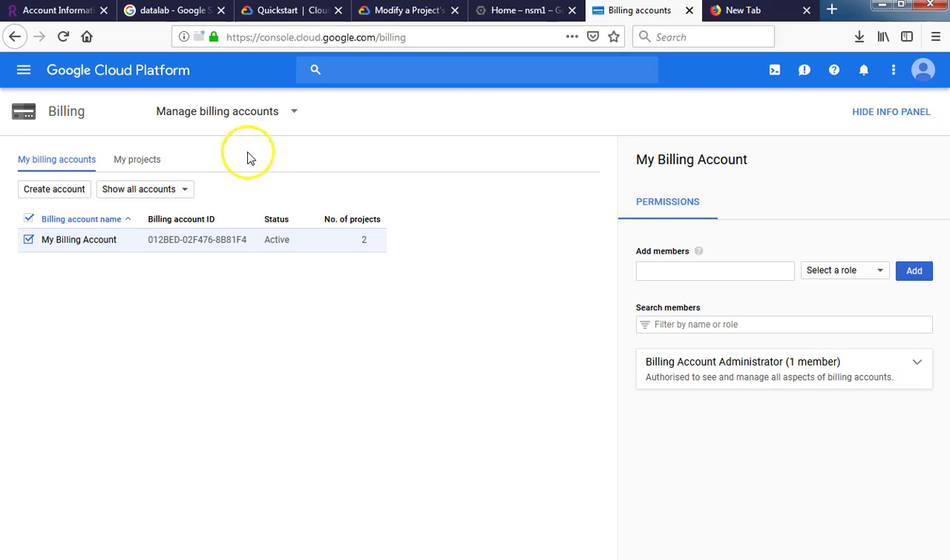
click(176, 190)
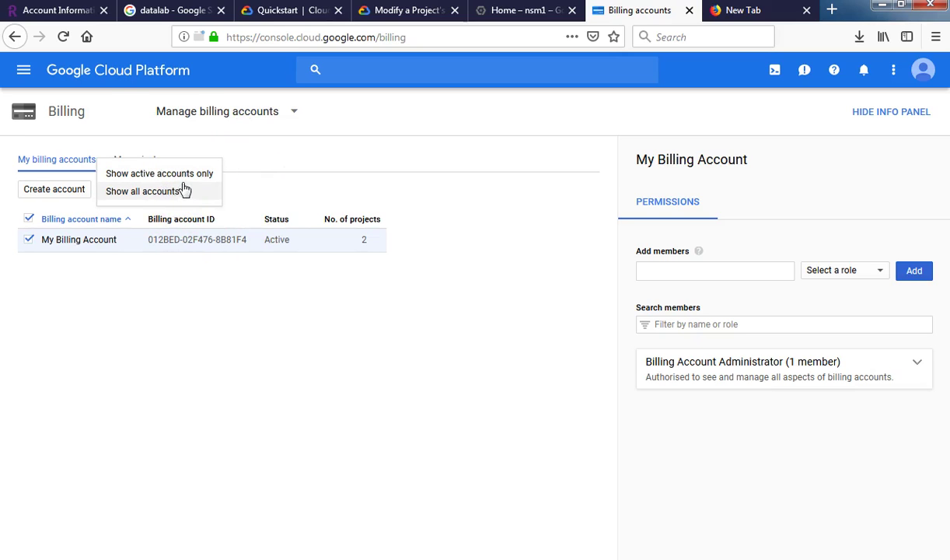
click(184, 191)
Step: Disable billing for My First Project from the list of billed projects
click(131, 161)
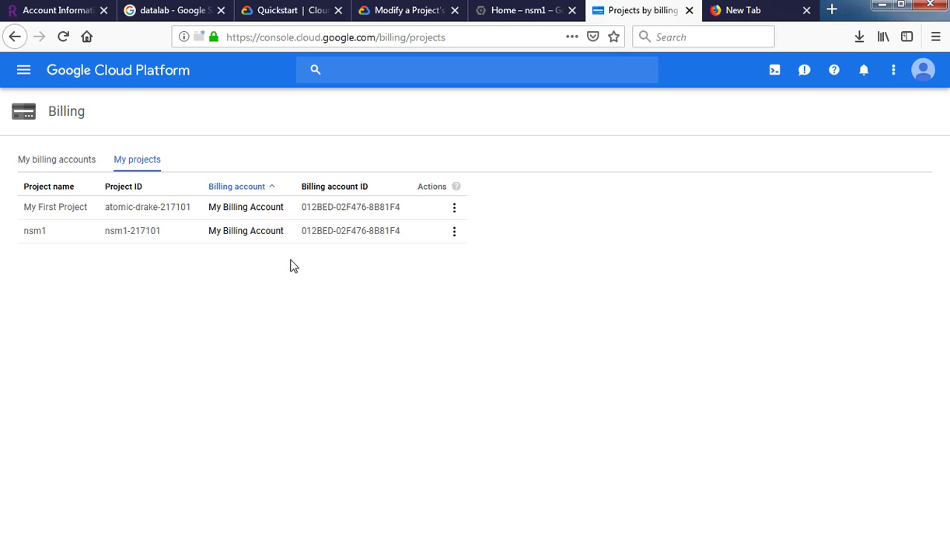
click(457, 209)
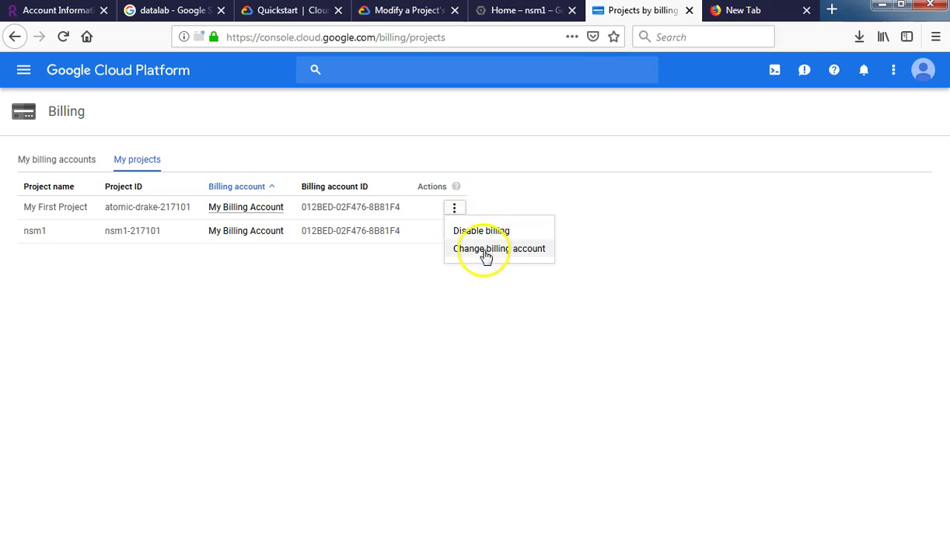
click(434, 230)
click(454, 231)
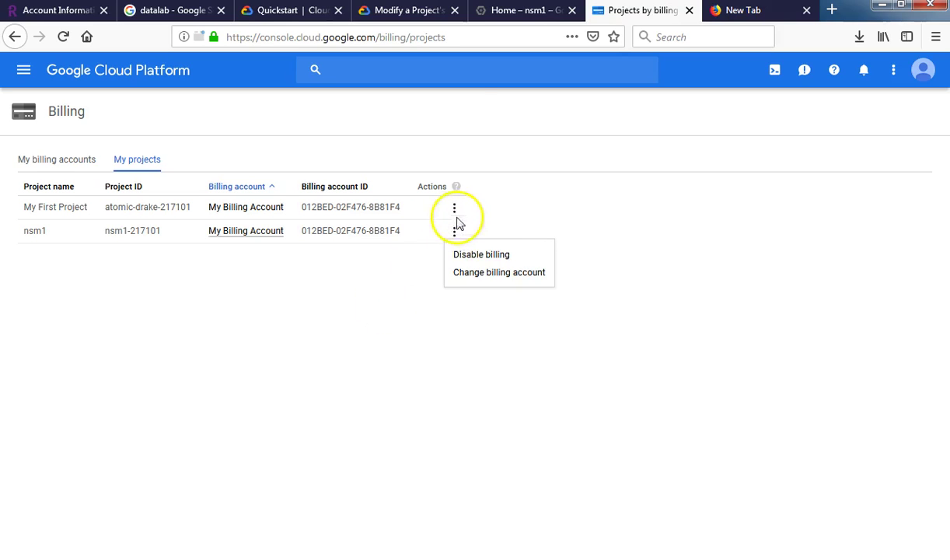
click(455, 211)
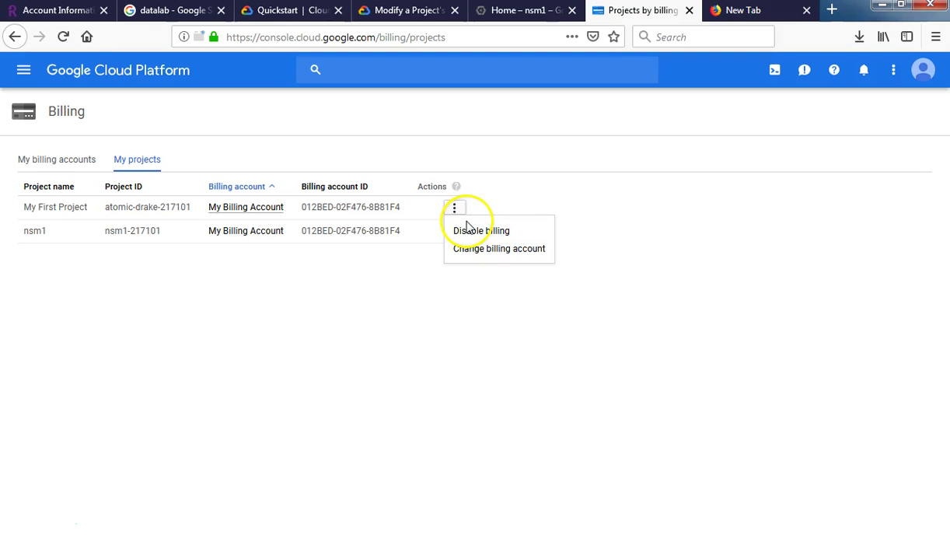
click(479, 231)
click(625, 373)
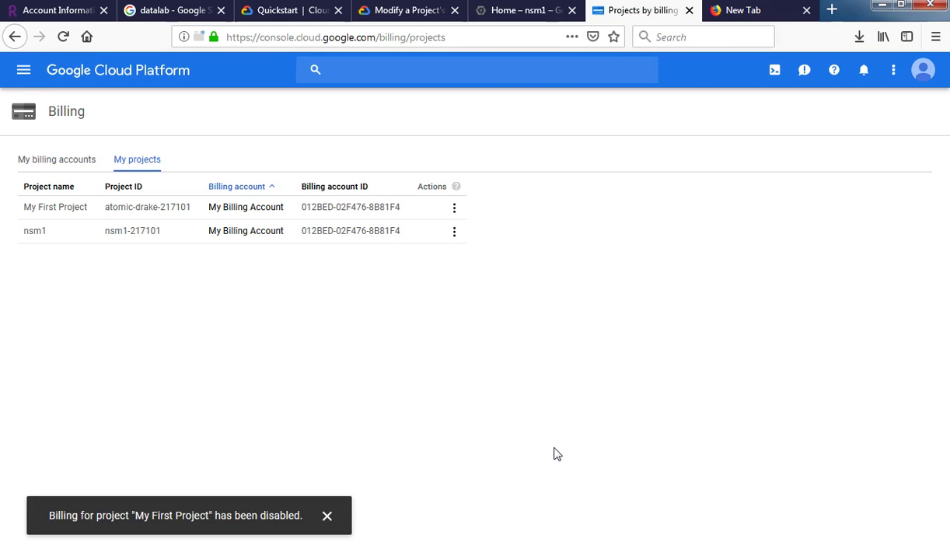
click(455, 232)
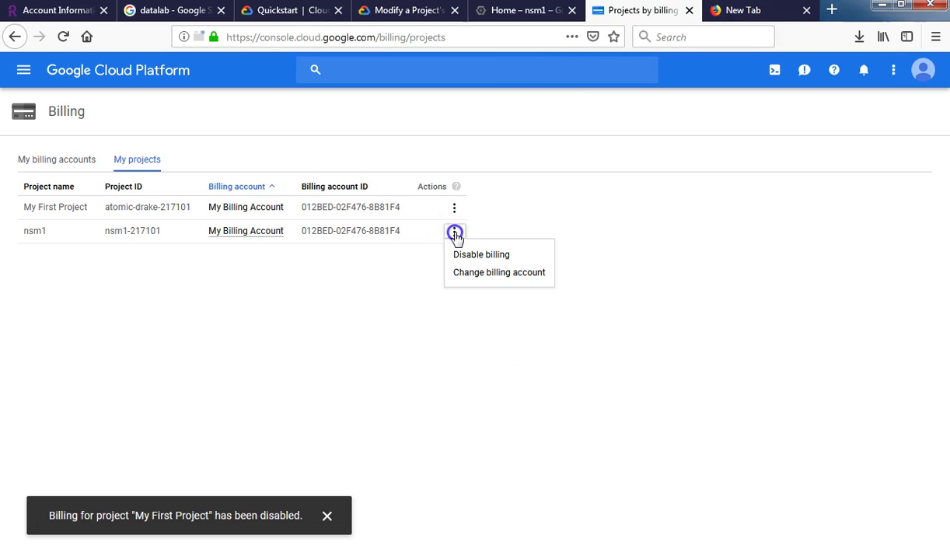
click(349, 359)
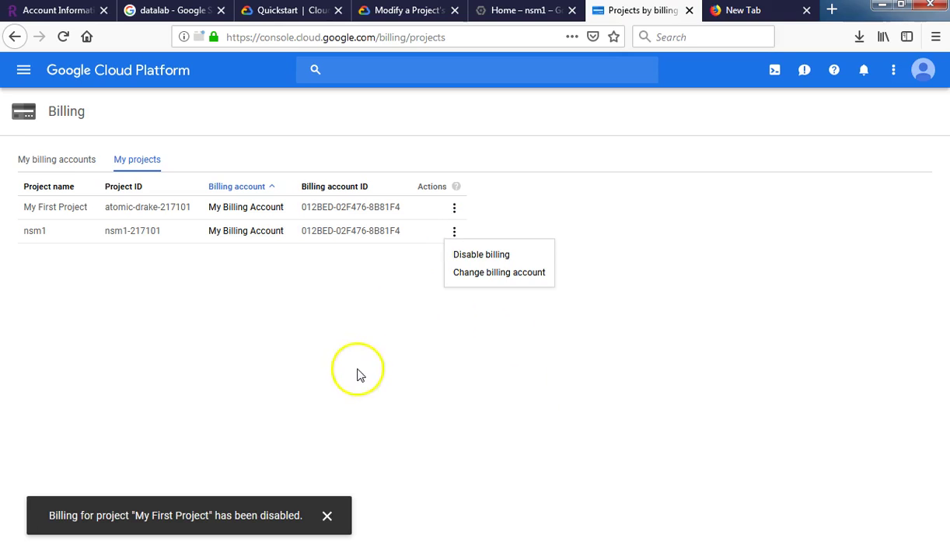
click(458, 211)
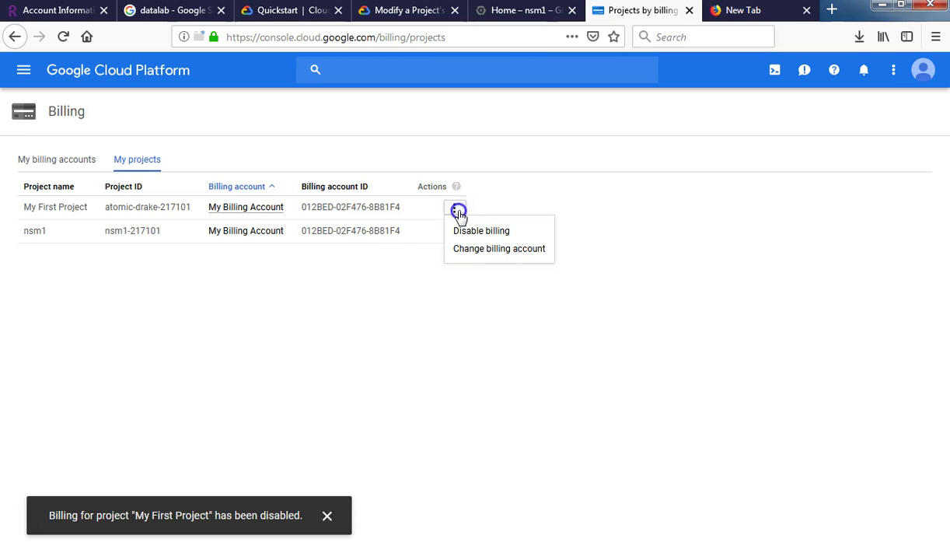
click(404, 294)
click(454, 231)
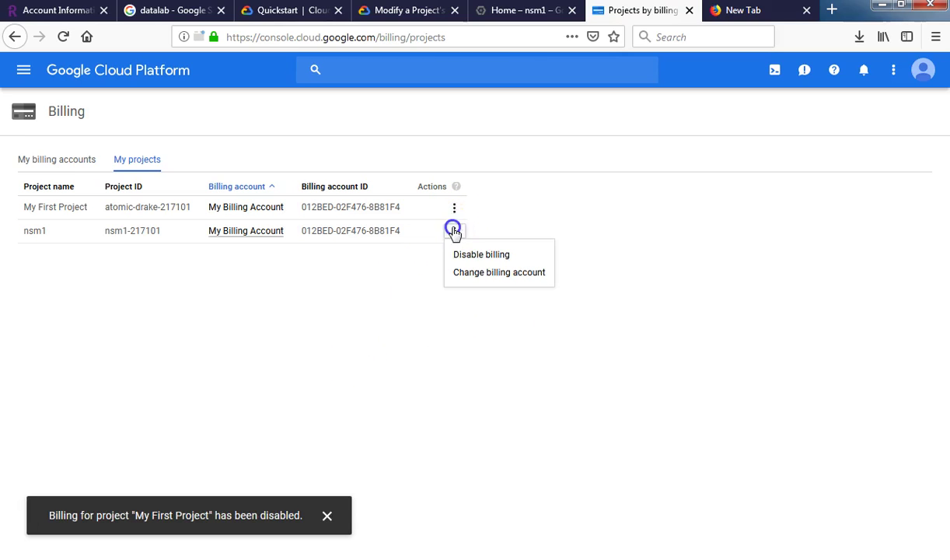
click(429, 313)
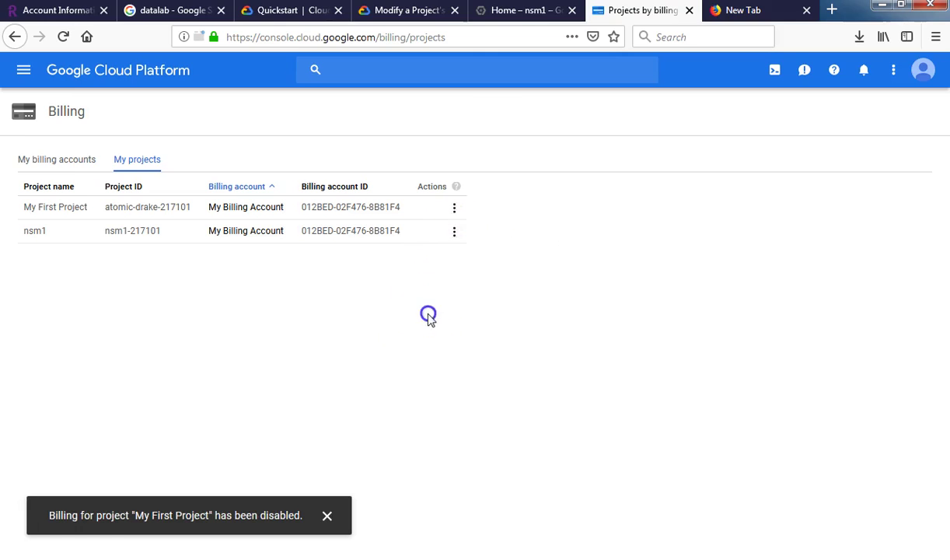
Step: Repeat the disabling of billing for My First Project and confirm it
click(453, 210)
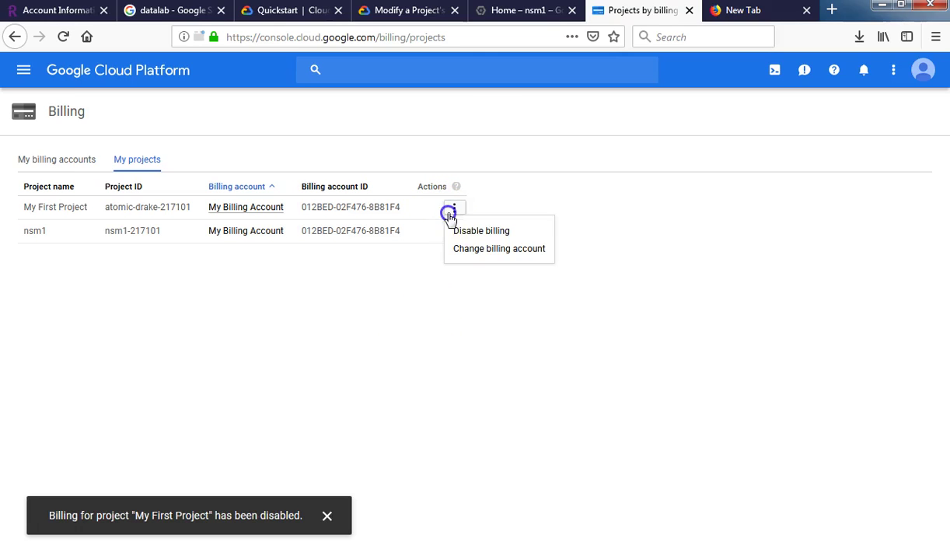
click(470, 236)
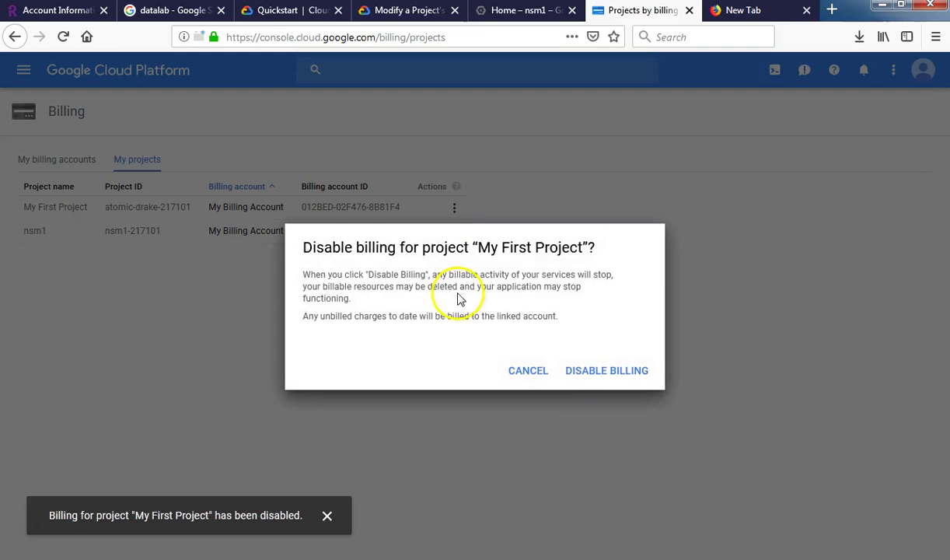
click(621, 375)
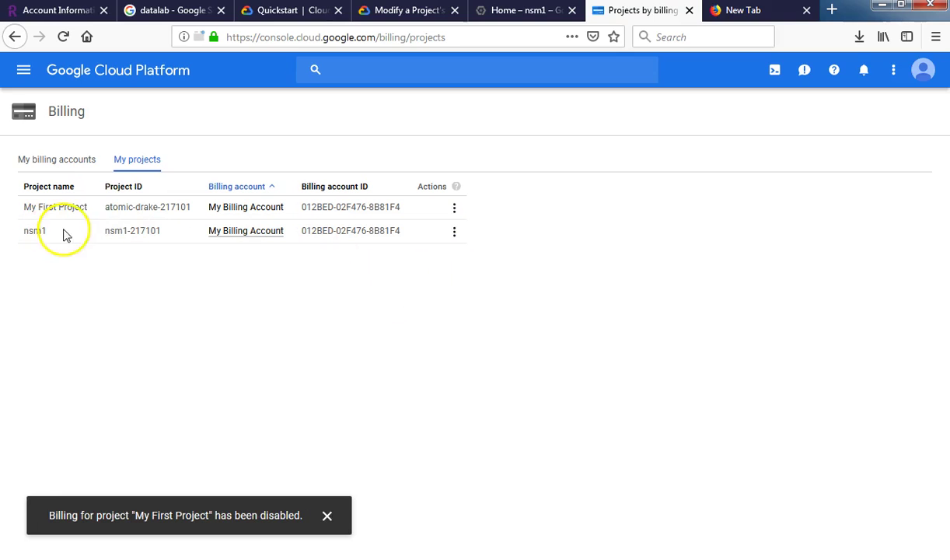
Step: Open the overview of nsm1's billing account and check the billing actions available for the linked project
click(260, 232)
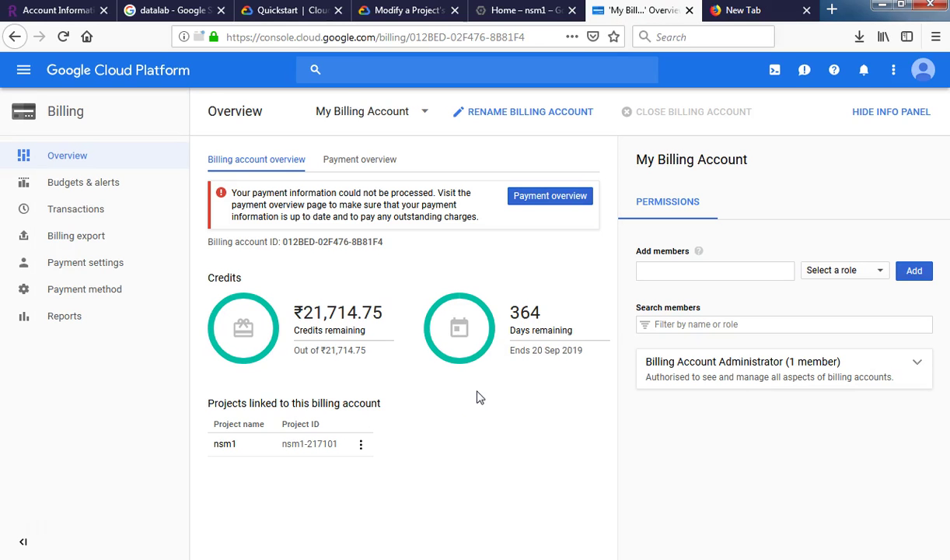
click(361, 444)
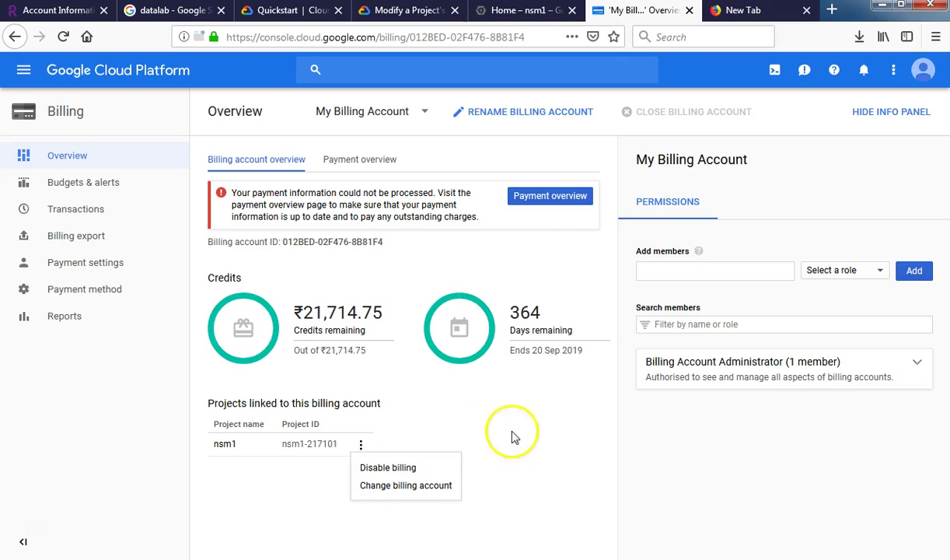
click(544, 454)
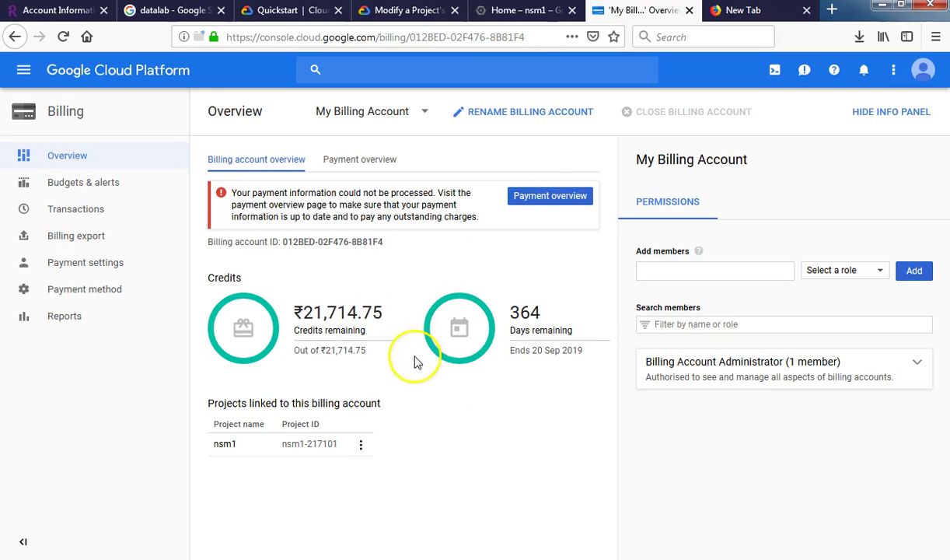
Step: Return to the guide on modifying a project's billing settings and read the steps for changing the billing account
click(525, 9)
click(409, 11)
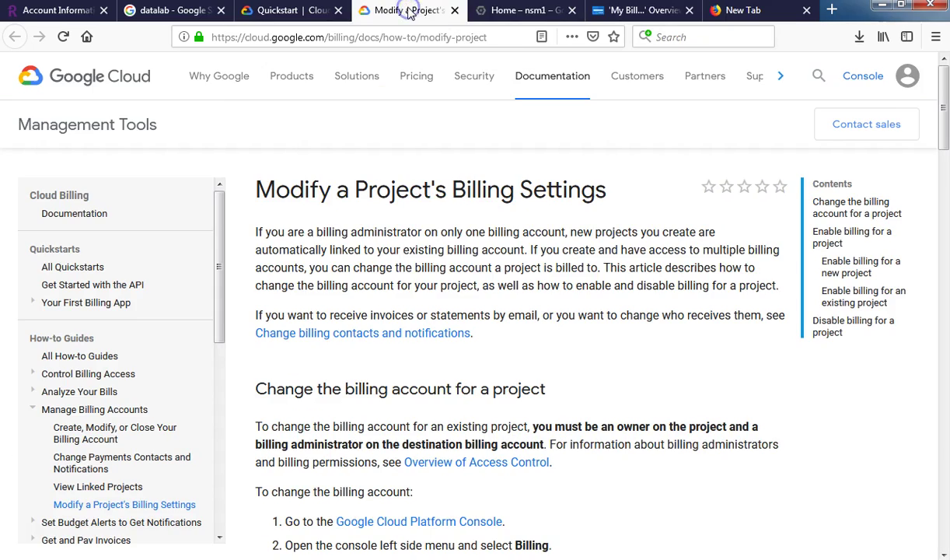
scroll(490, 467, down, 1)
scroll(493, 463, down, 2)
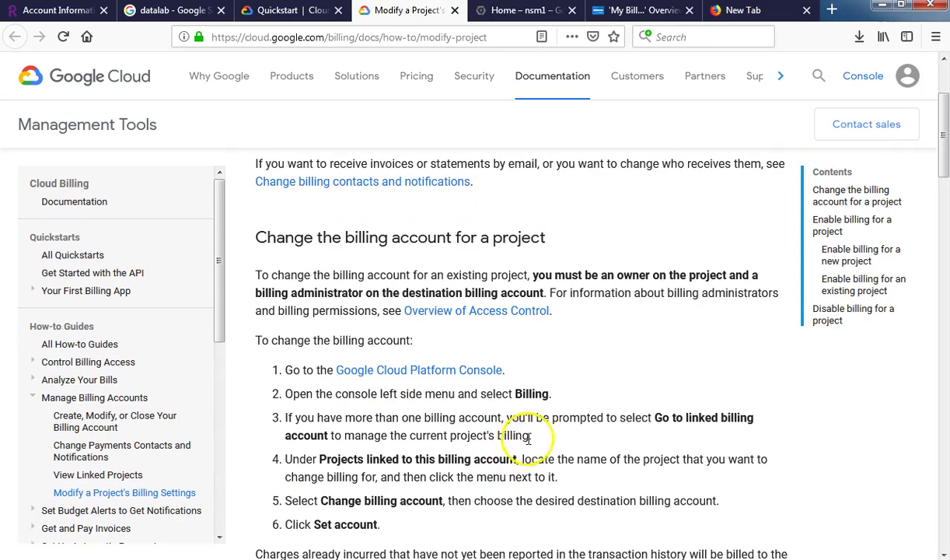
scroll(537, 435, down, 2)
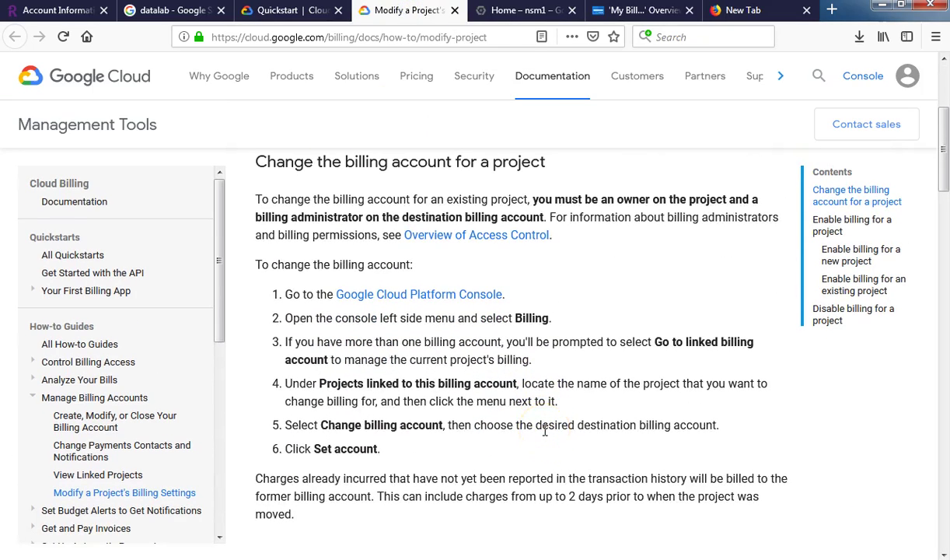
Step: Finish with the billing account change instructions and return to the Cloud Datalab Quickstart's prerequisites
scroll(519, 384, down, 3)
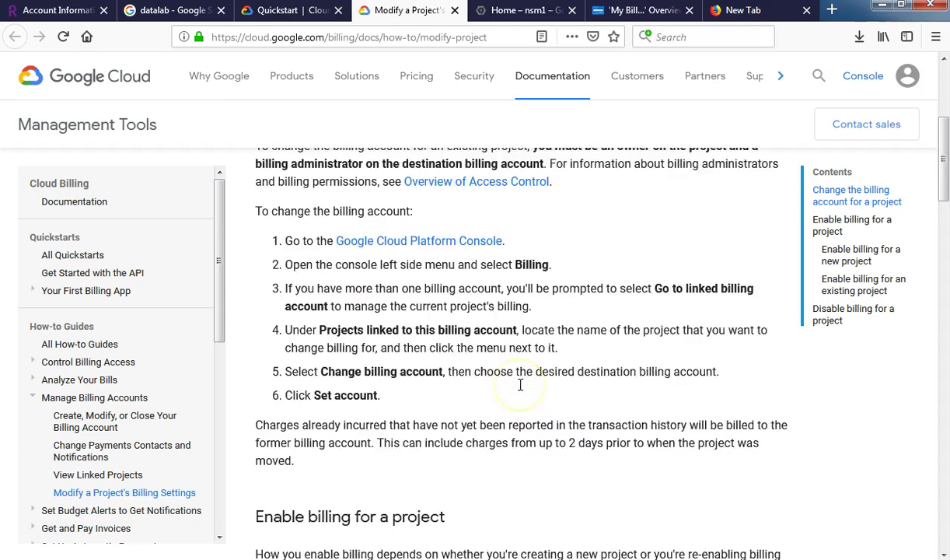
click(180, 10)
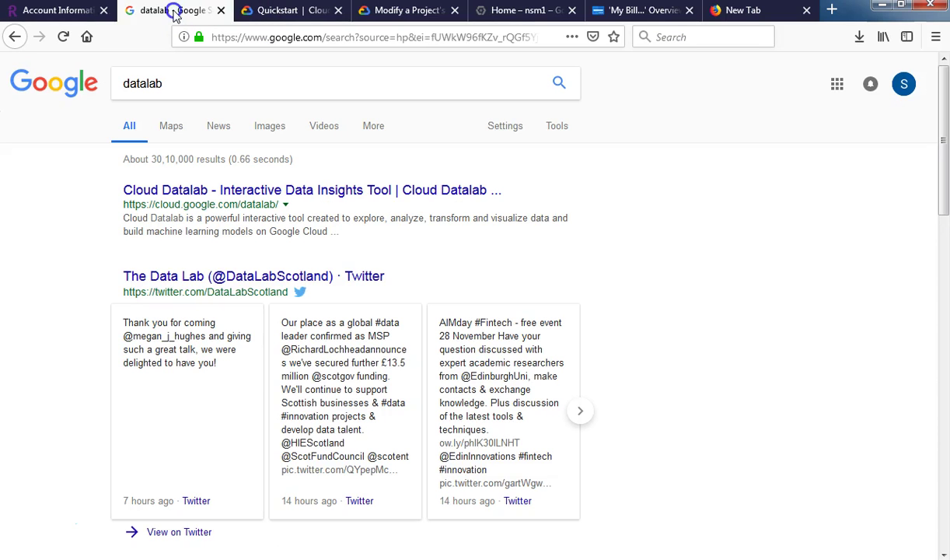
click(35, 13)
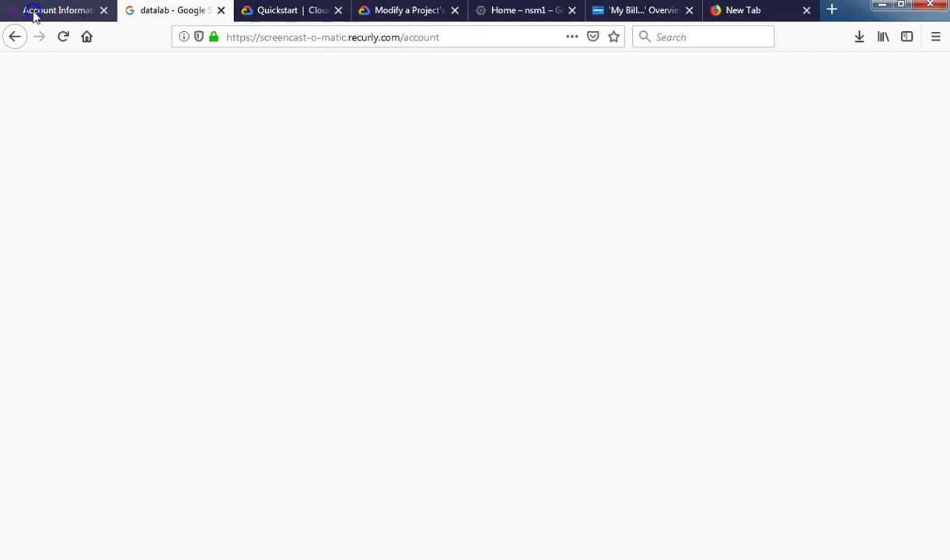
click(180, 12)
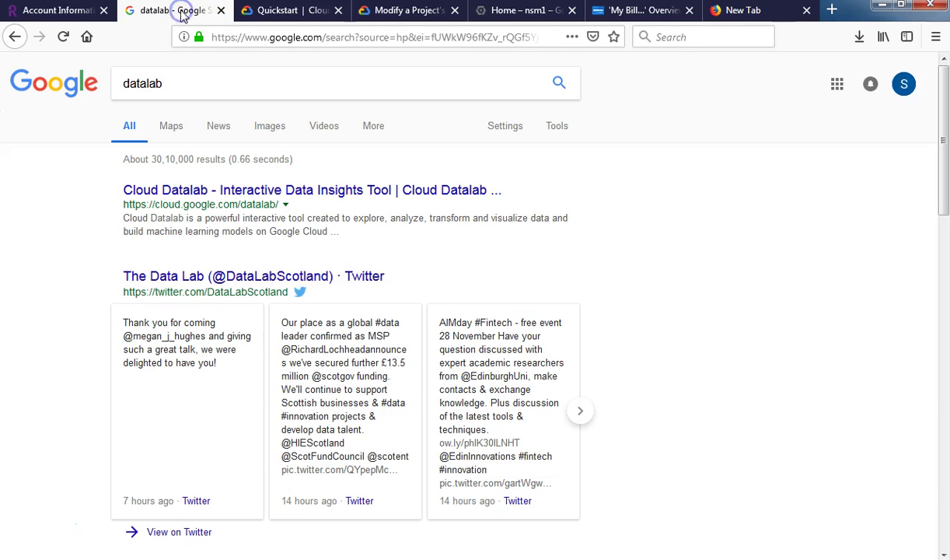
click(257, 12)
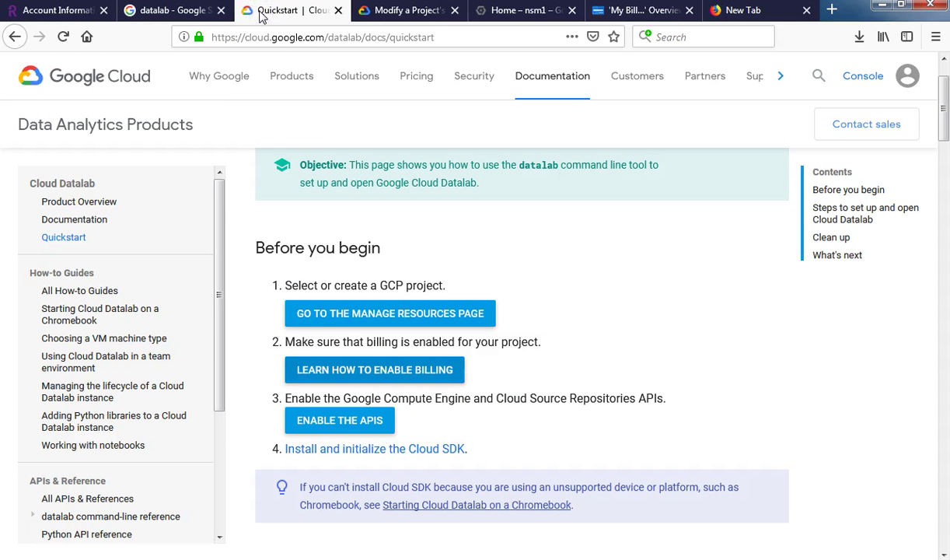
Step: Open the Quickstart's page for enabling the Compute Engine and Cloud Source Repositories APIs in a new tab
right_click(364, 417)
click(395, 428)
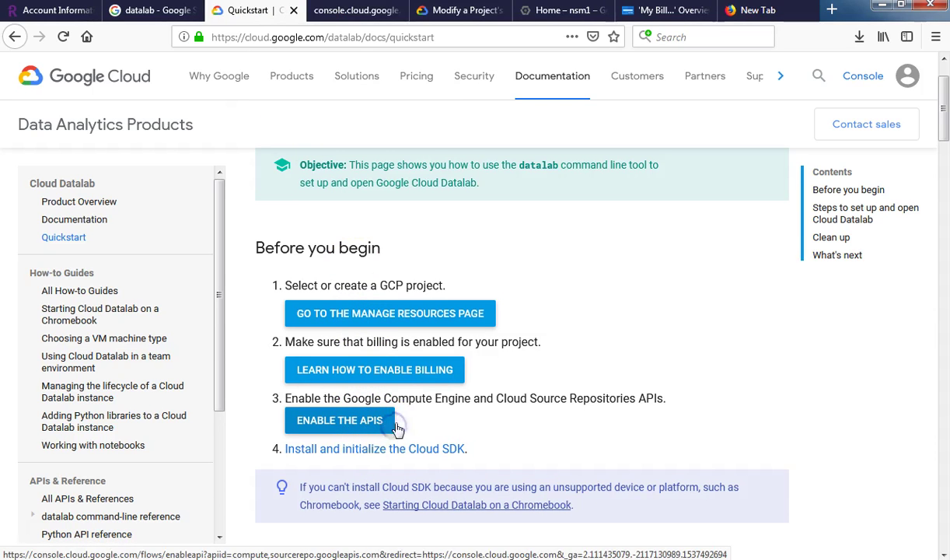
click(354, 17)
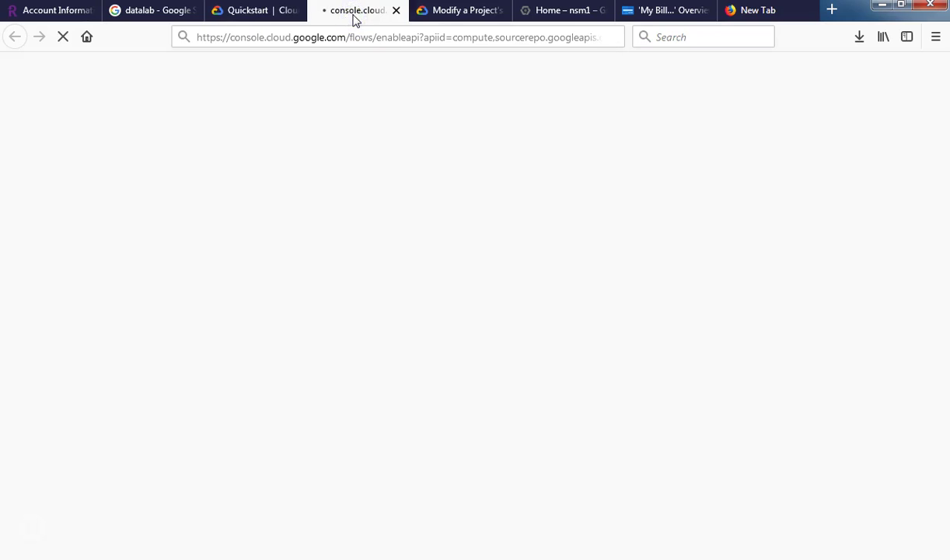
click(250, 11)
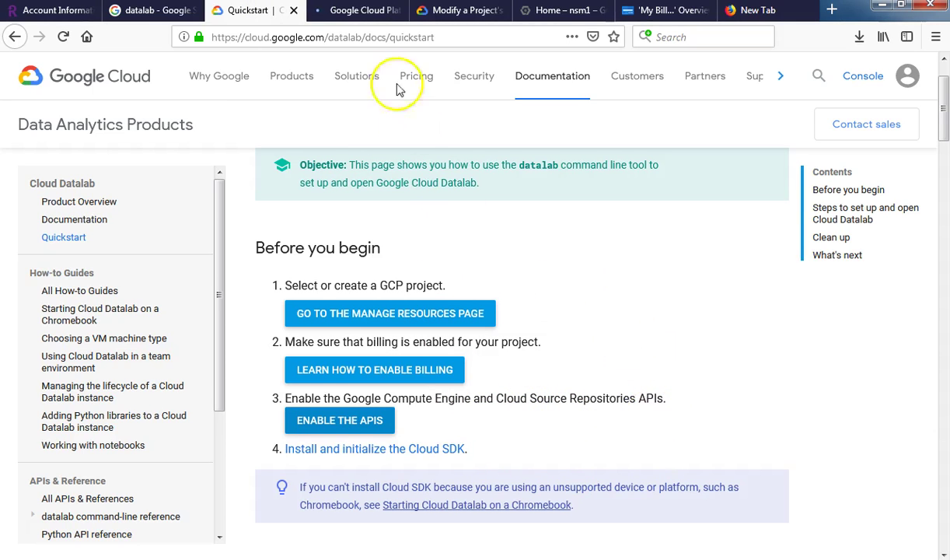
click(362, 13)
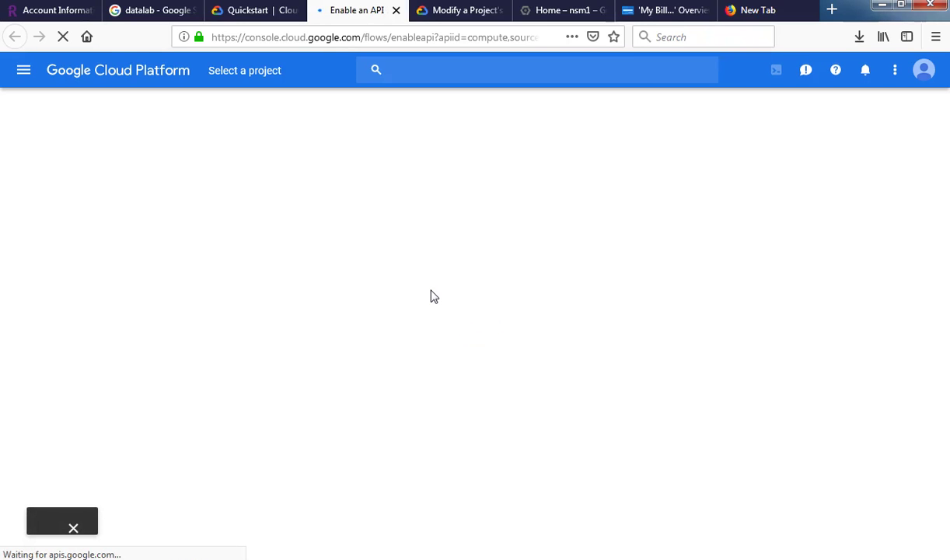
click(527, 223)
click(419, 256)
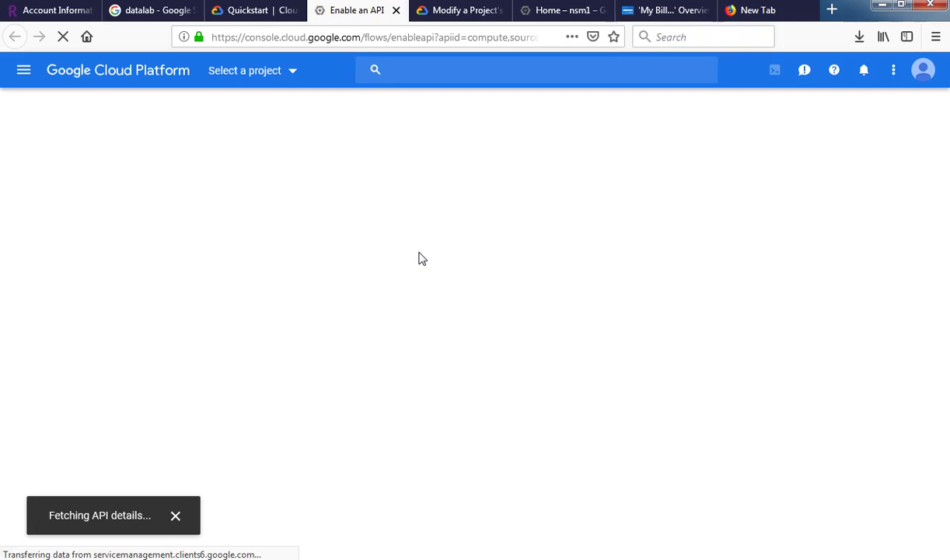
click(293, 71)
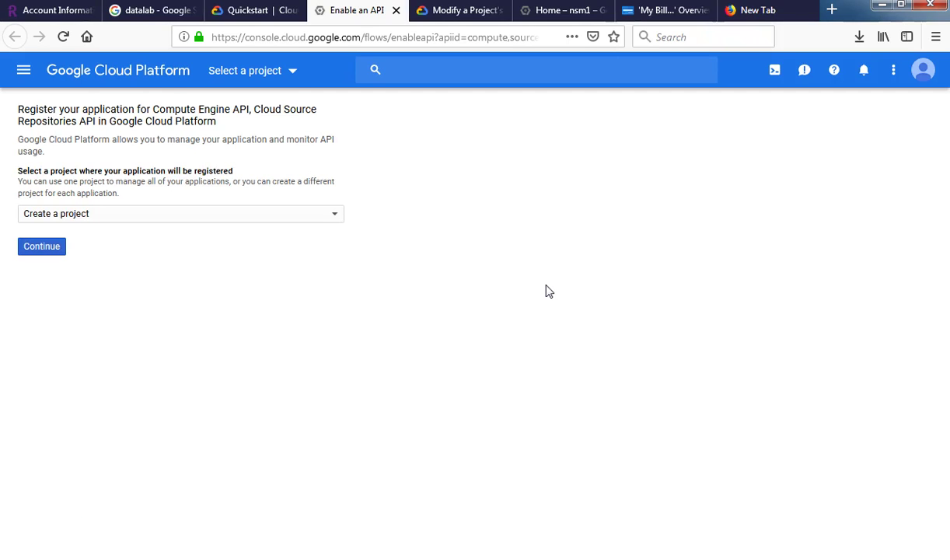
Step: Enable the Compute Engine and Cloud Source Repositories APIs for project nsm1 and continue to its dashboard
click(327, 213)
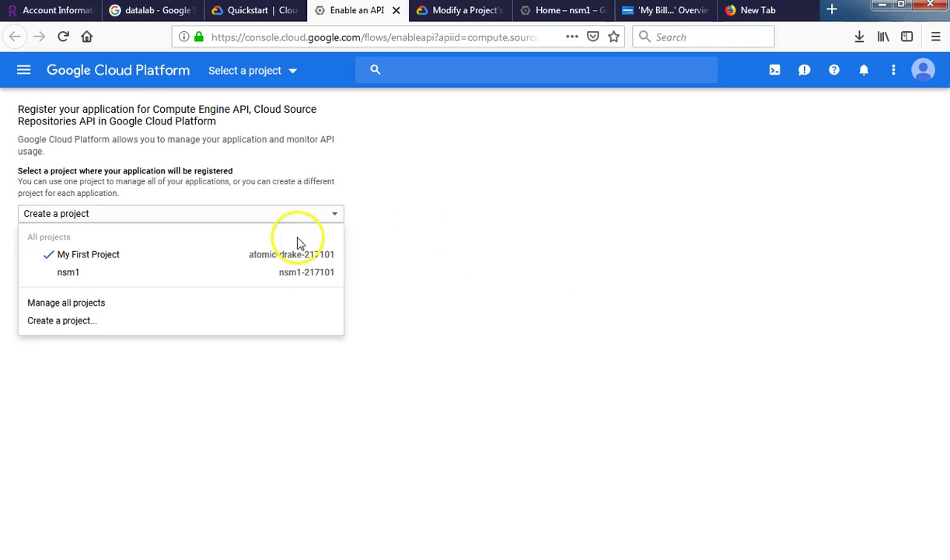
click(240, 274)
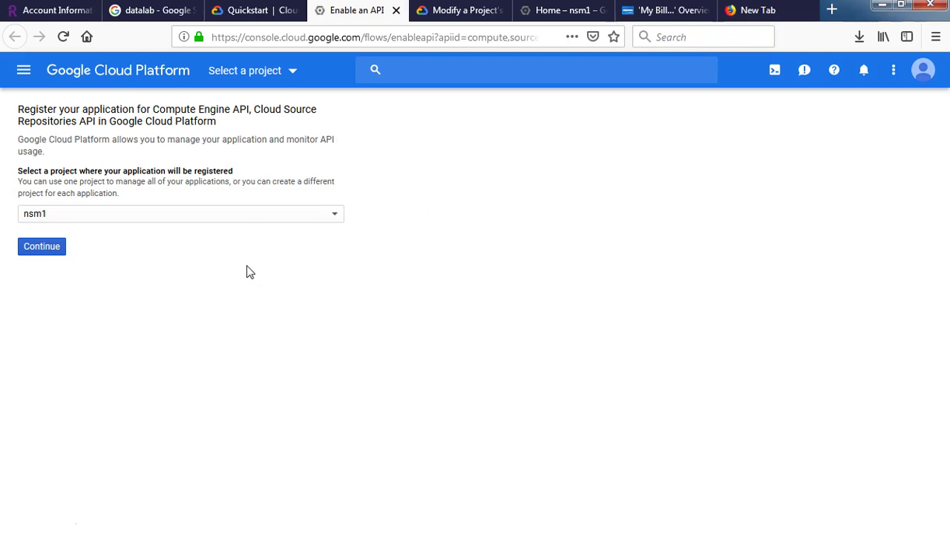
click(45, 250)
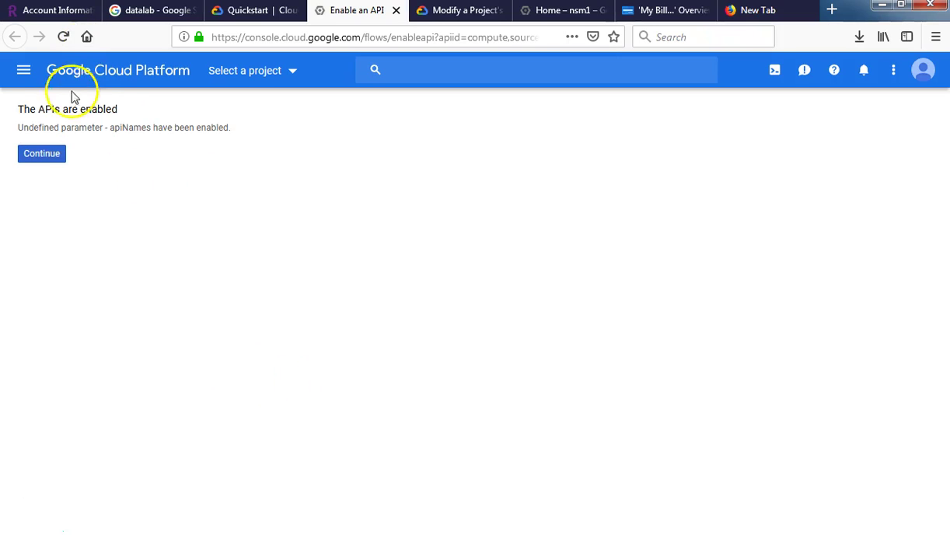
click(44, 155)
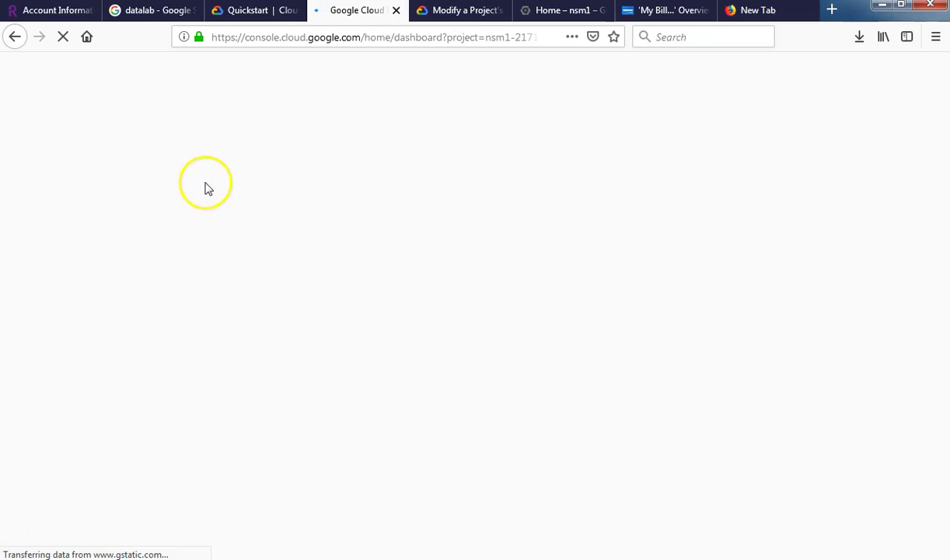
Step: Read the Quickstart's steps to set up and open Cloud Datalab, checking the nsm1 dashboard in between
click(263, 14)
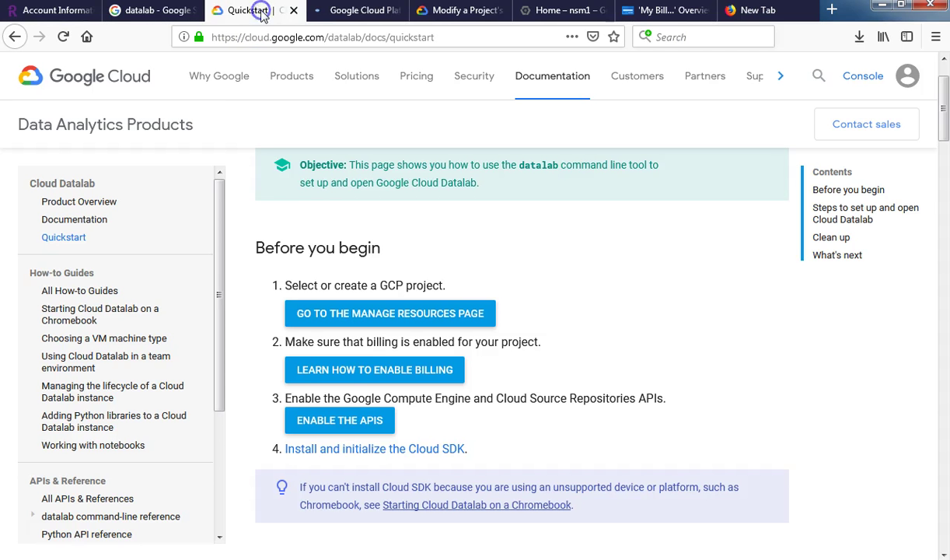
scroll(386, 427, down, 1)
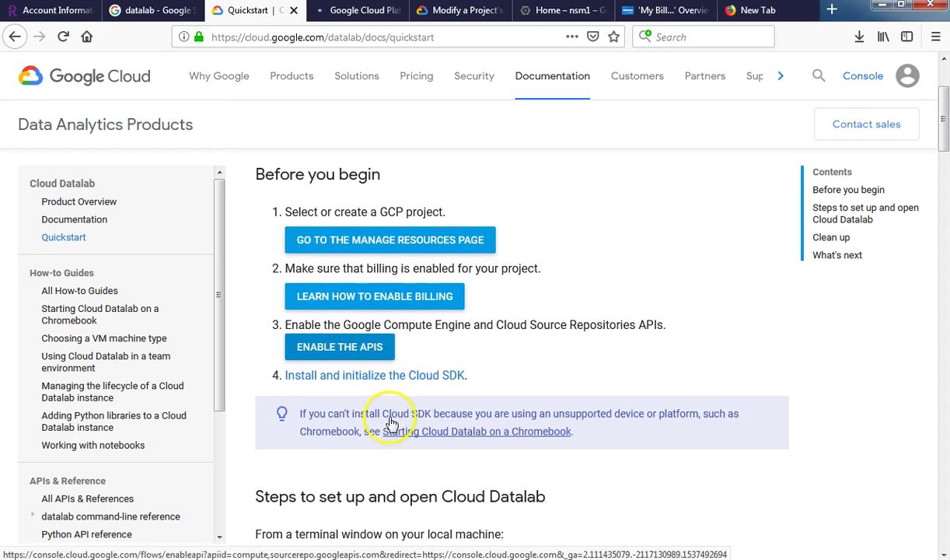
scroll(389, 420, down, 2)
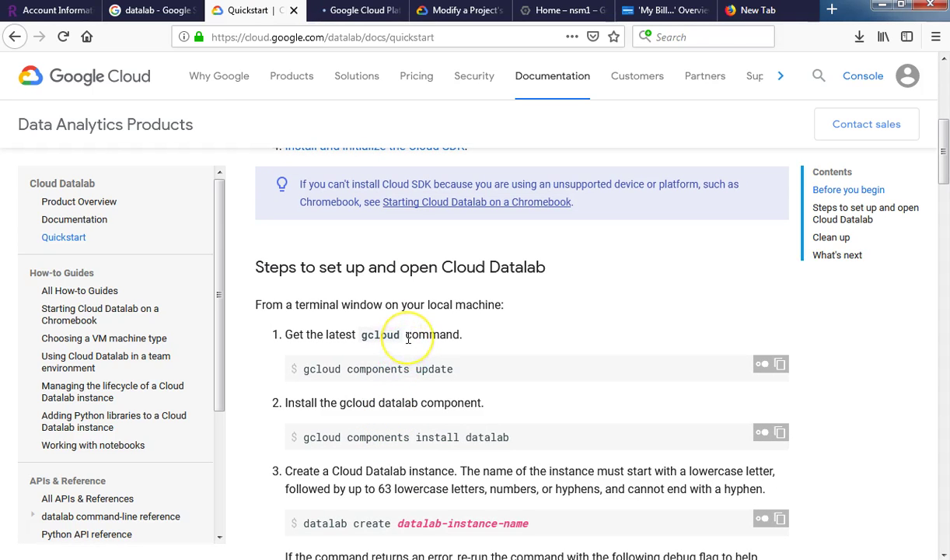
scroll(406, 342, up, 2)
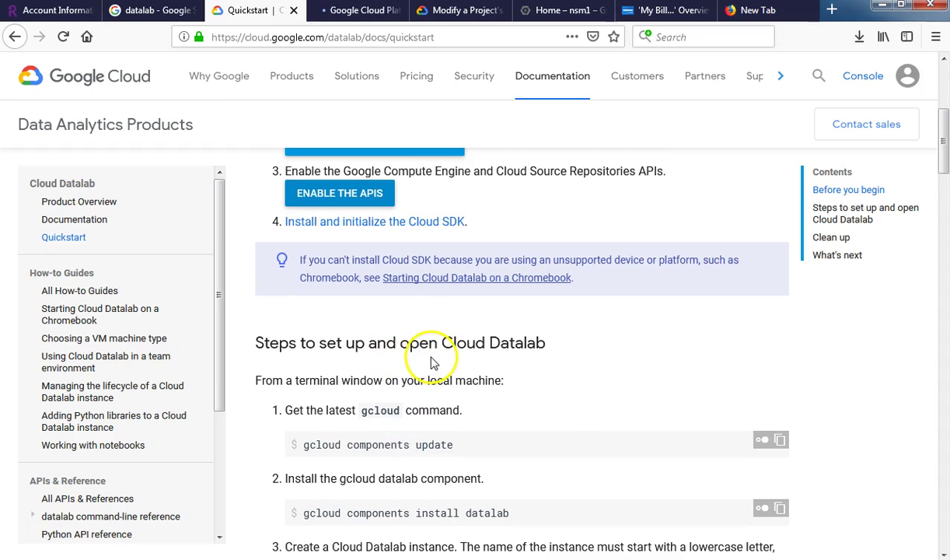
click(352, 15)
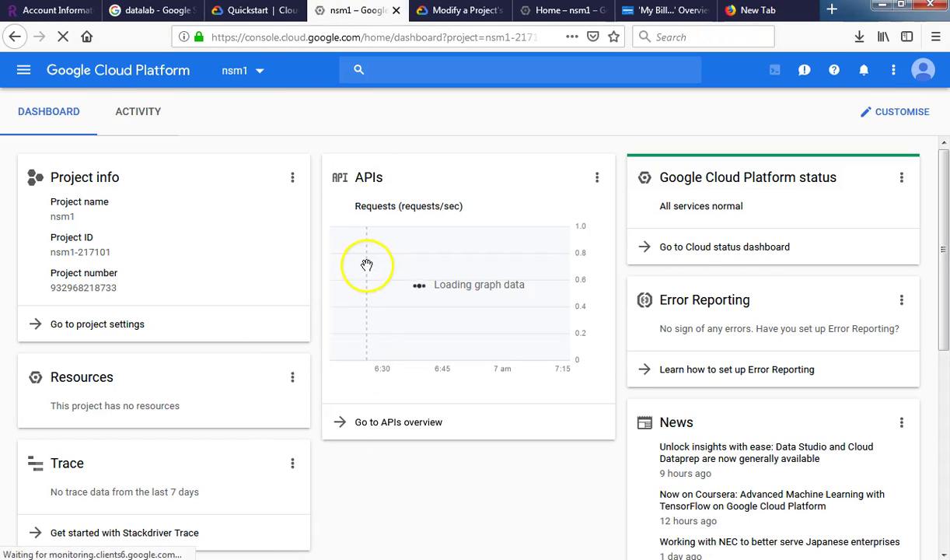
click(260, 12)
scroll(699, 208, up, 5)
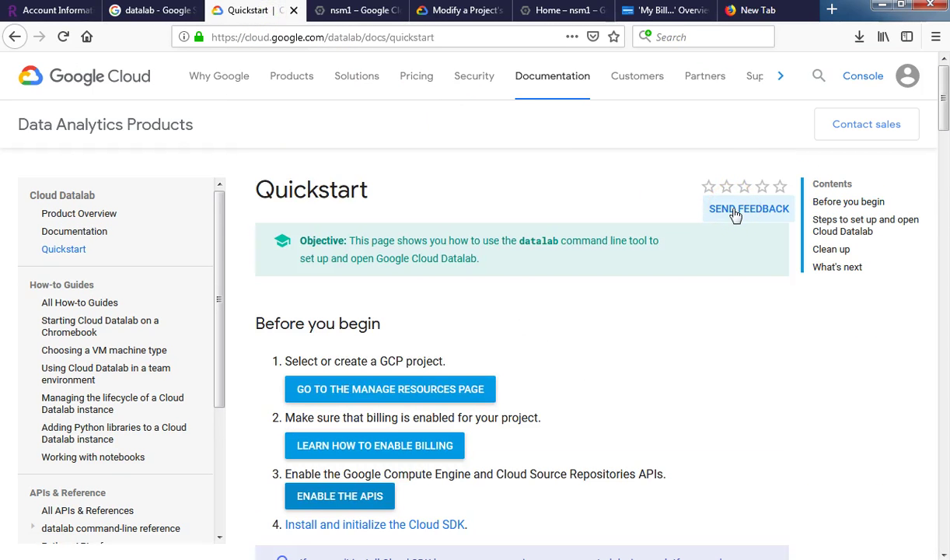
Step: Look for the Cloud Shell option on the nsm1 dashboard, checking the billing account overview and the Quickstart as well
click(470, 14)
click(358, 14)
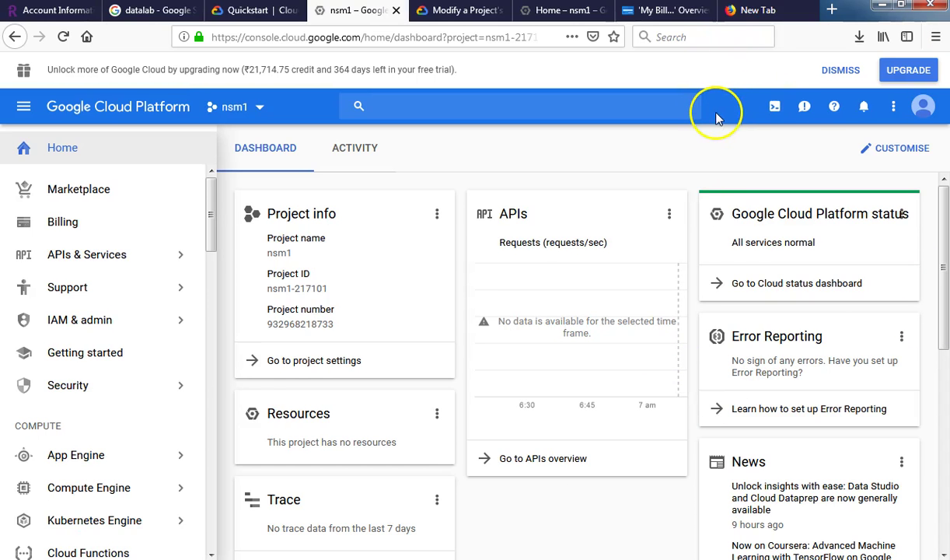
right_click(775, 109)
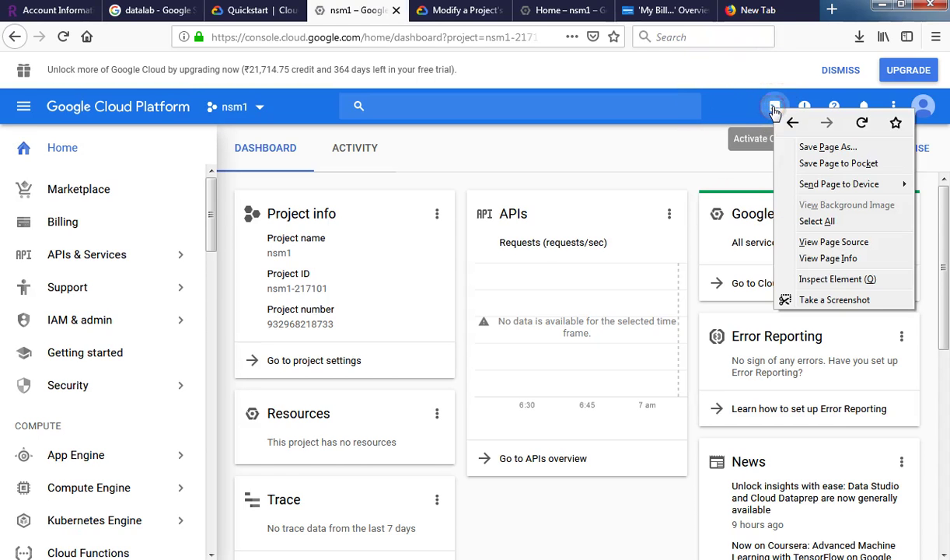
click(439, 12)
click(354, 14)
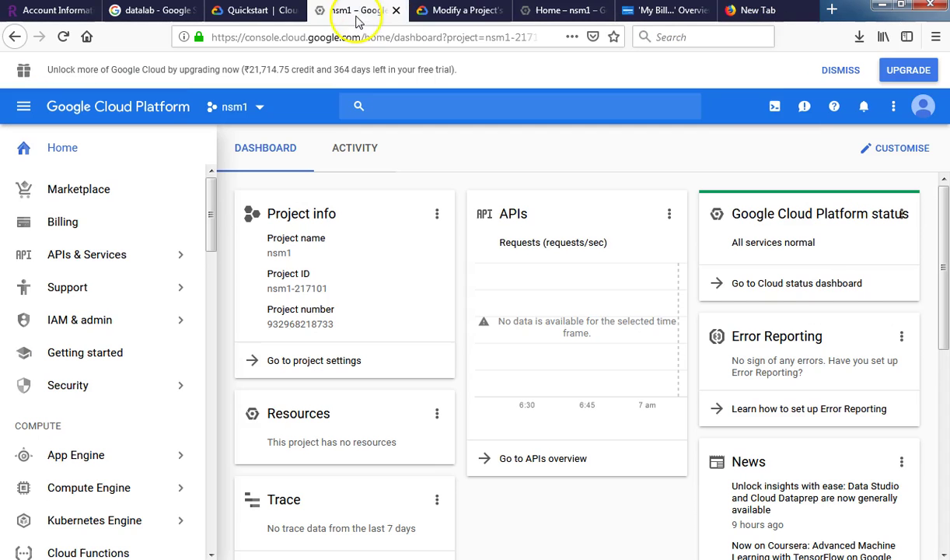
click(656, 15)
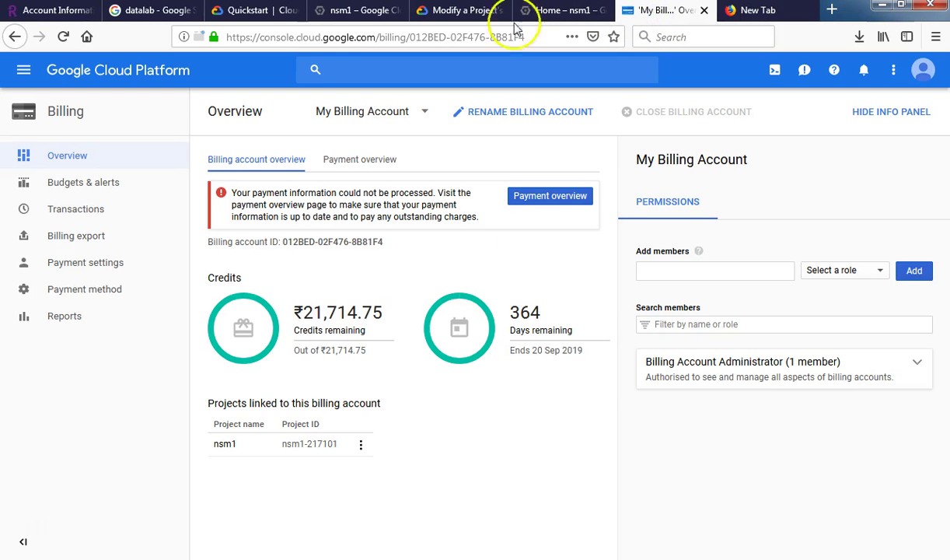
click(346, 14)
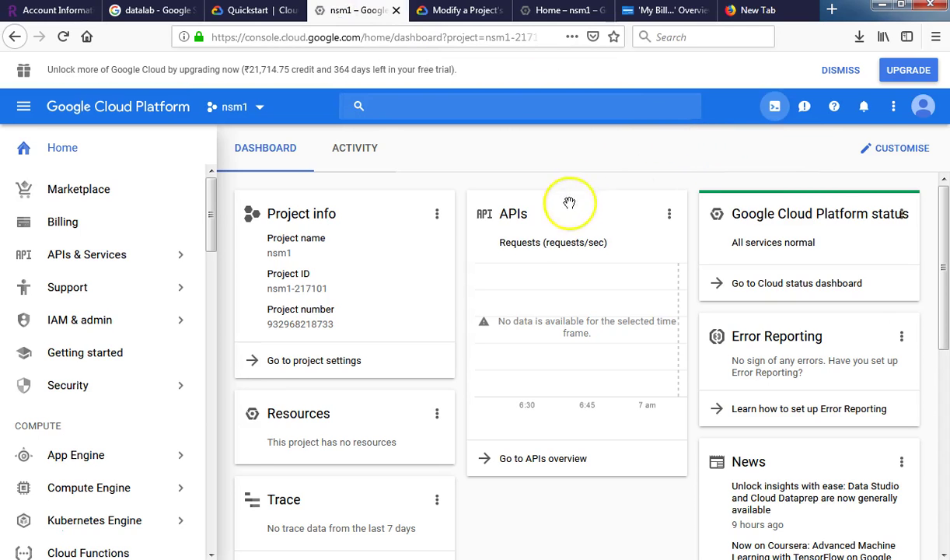
click(243, 11)
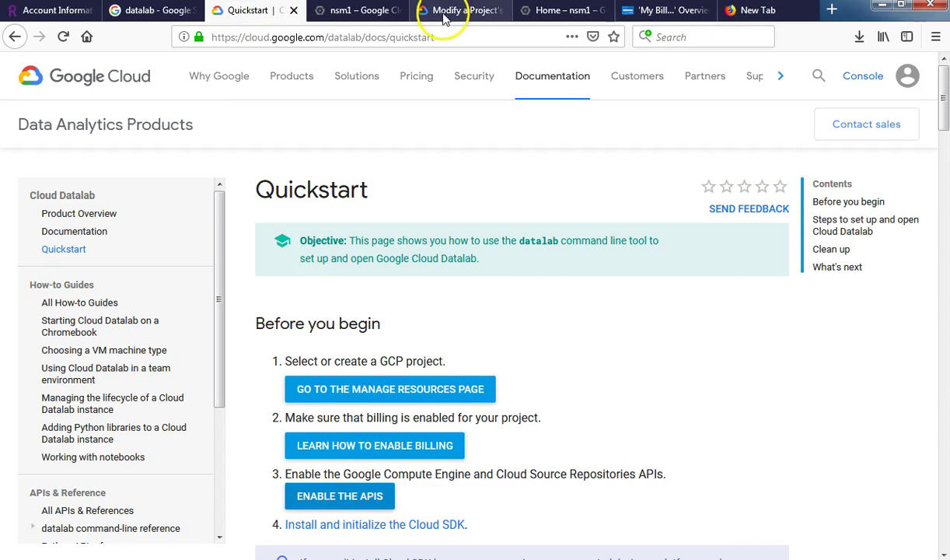
click(339, 11)
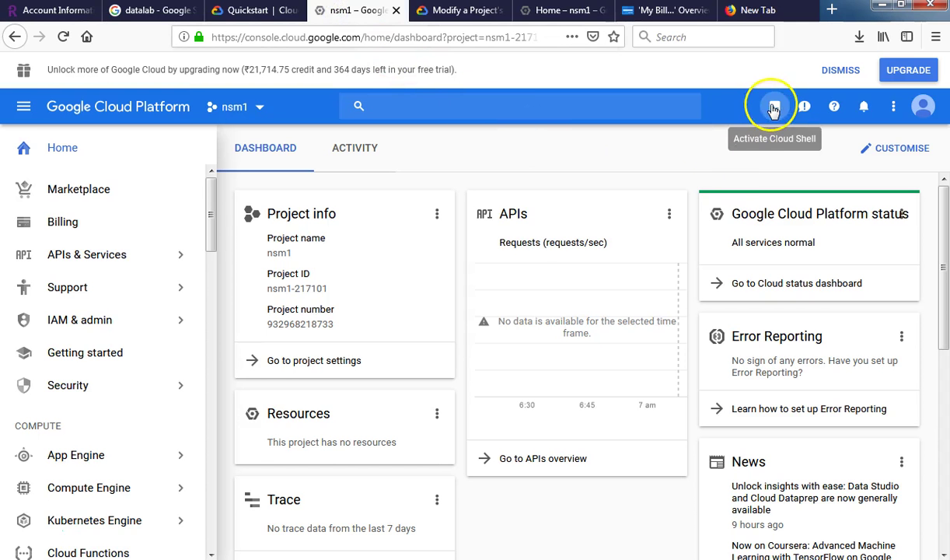
Step: Activate Cloud Shell from the My Billing Account overview and start it from the introduction dialog
click(682, 12)
click(774, 70)
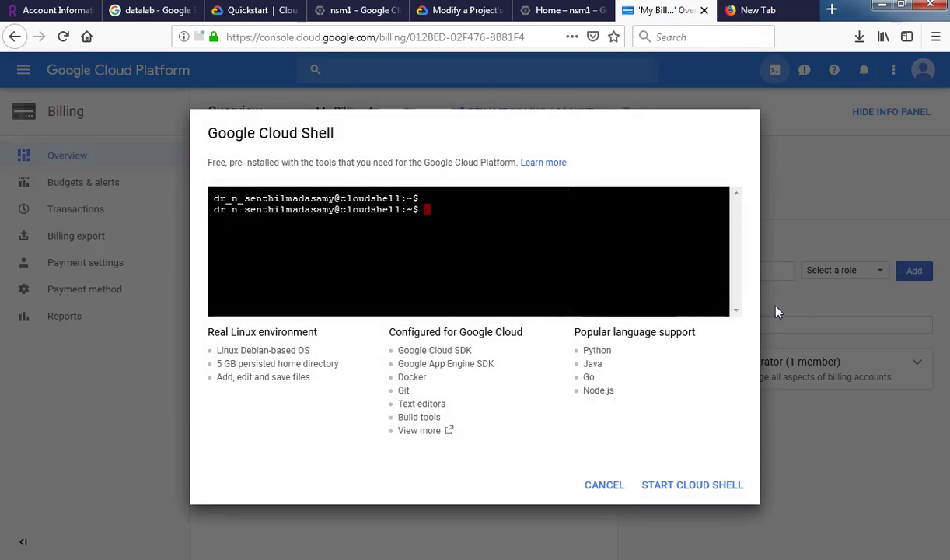
text(gcloud compute ins)
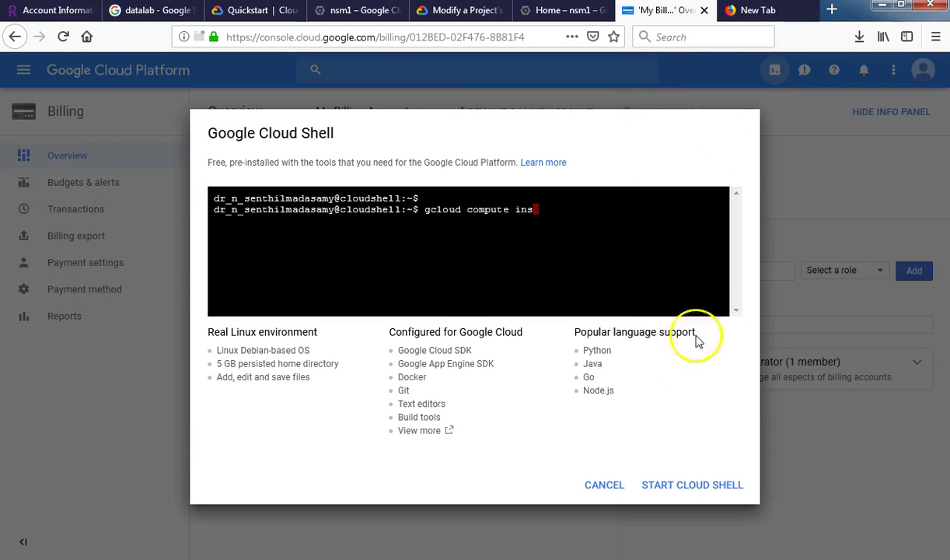
text(tances list)
key(Return)
key(Return)
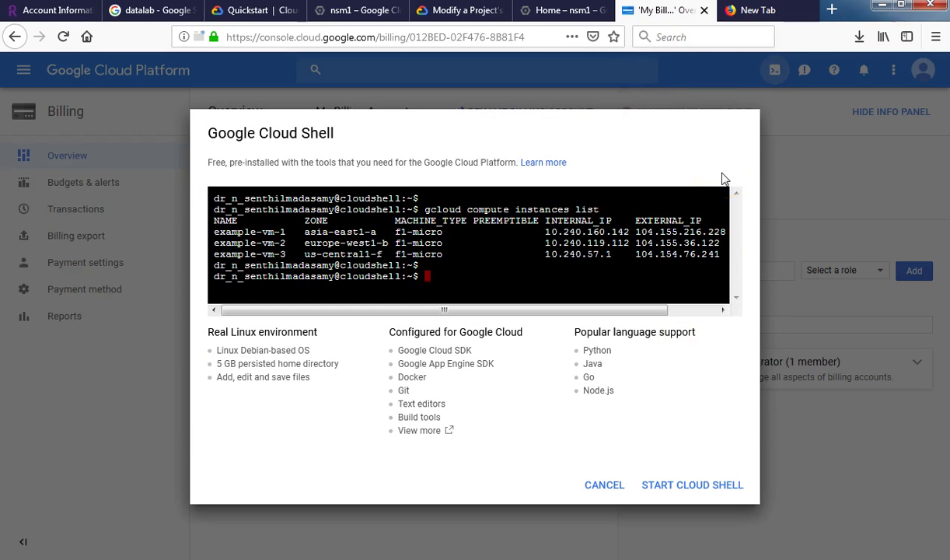
text(git clone https://github.com/G)
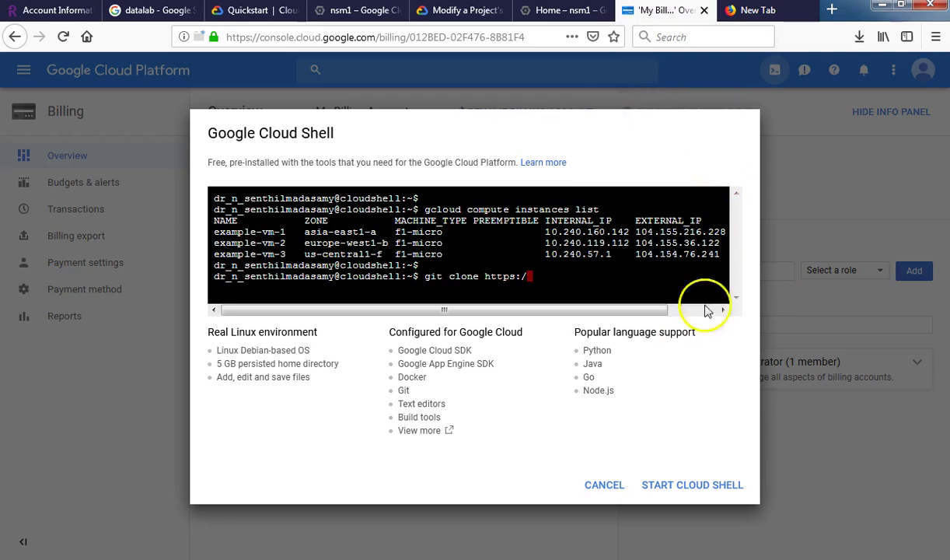
click(725, 485)
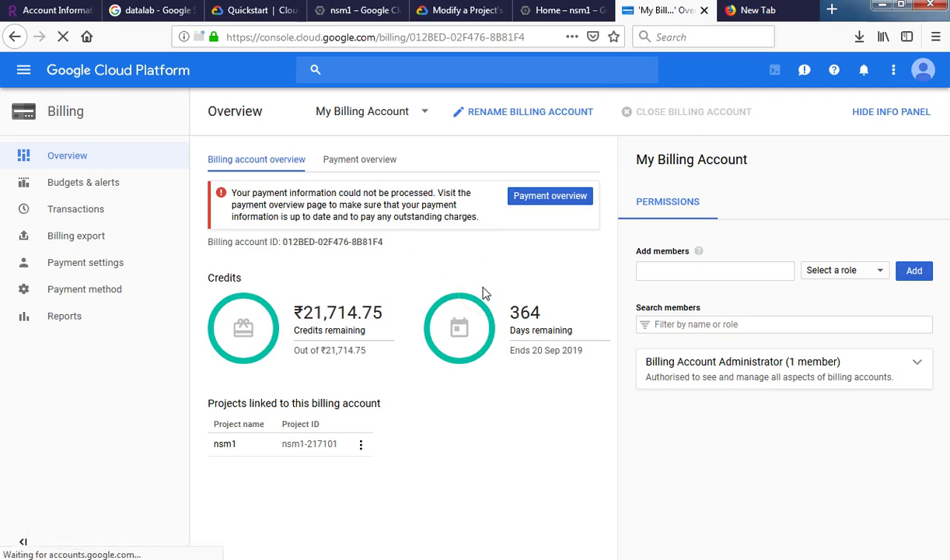
Step: Close the empty browser tab and return to the guide on modifying a project's billing settings
click(757, 11)
click(806, 10)
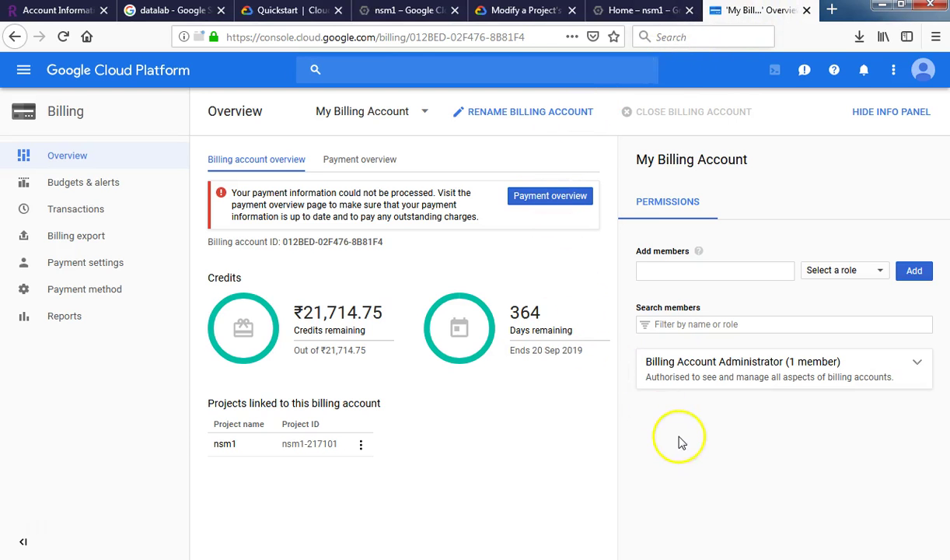
click(534, 12)
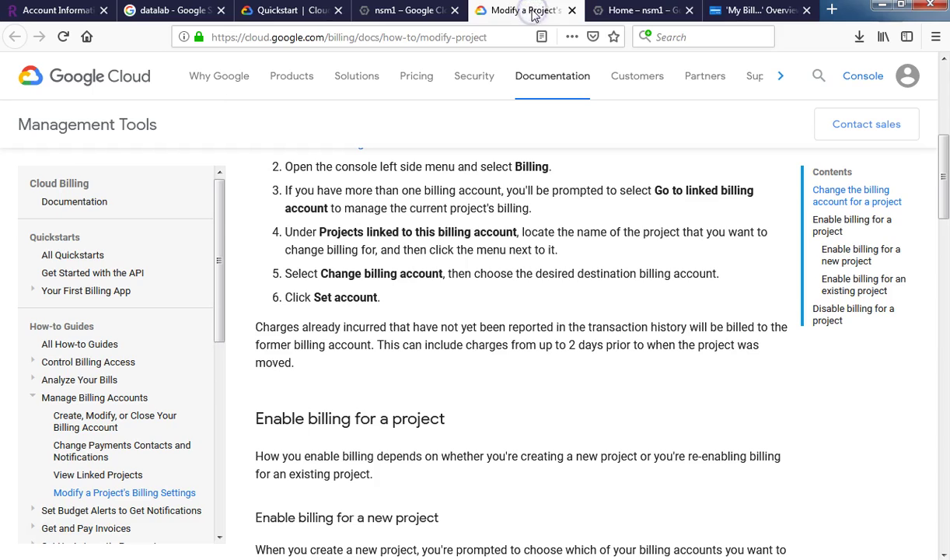
Step: Review the open nsm1 dashboards, the billing settings guide and the My Billing Account overview
click(620, 12)
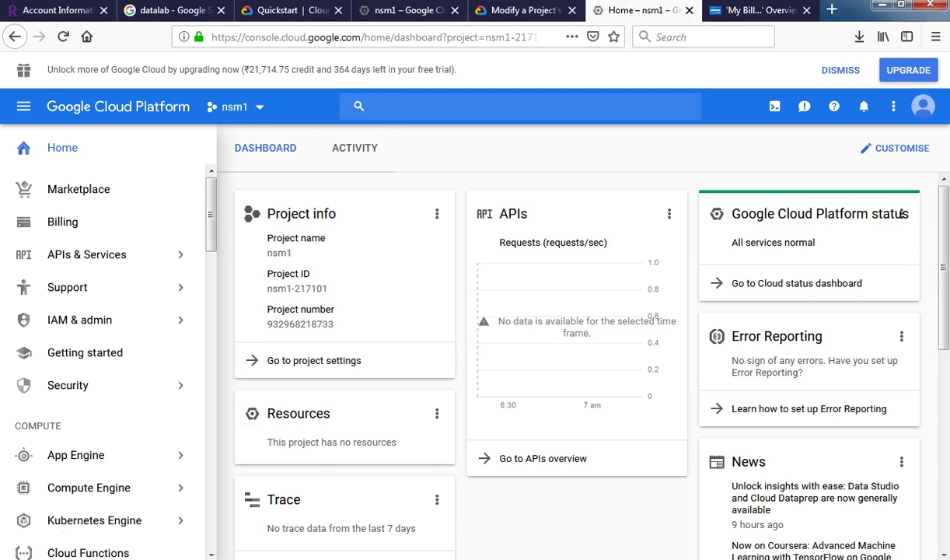
click(420, 12)
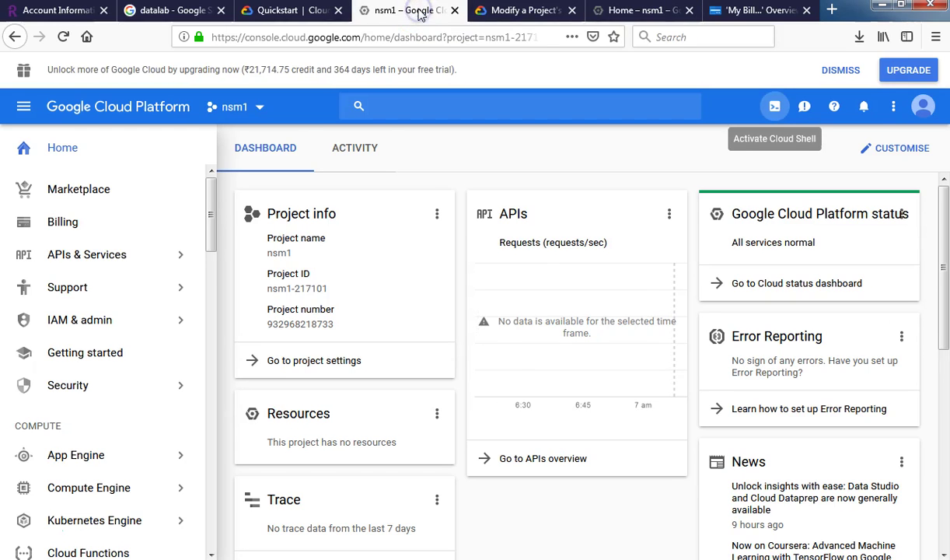
click(490, 11)
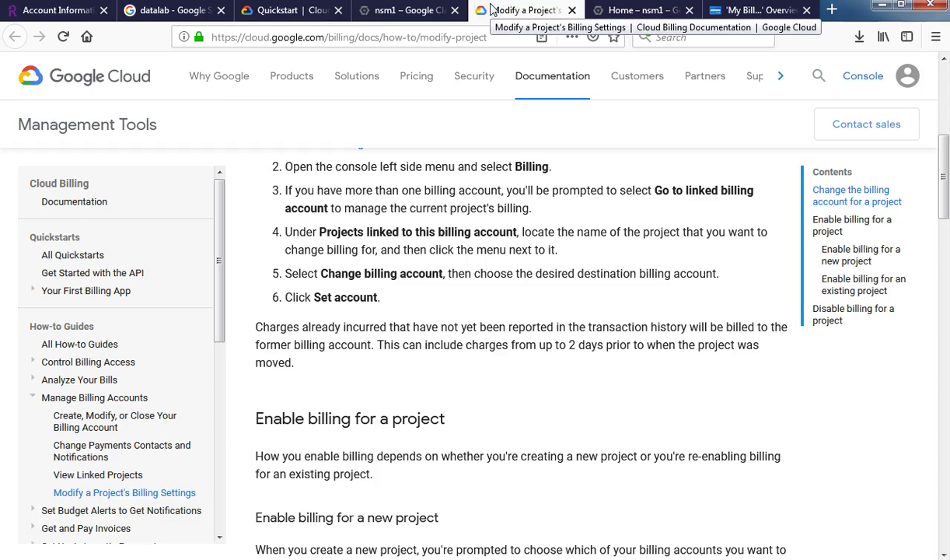
click(634, 17)
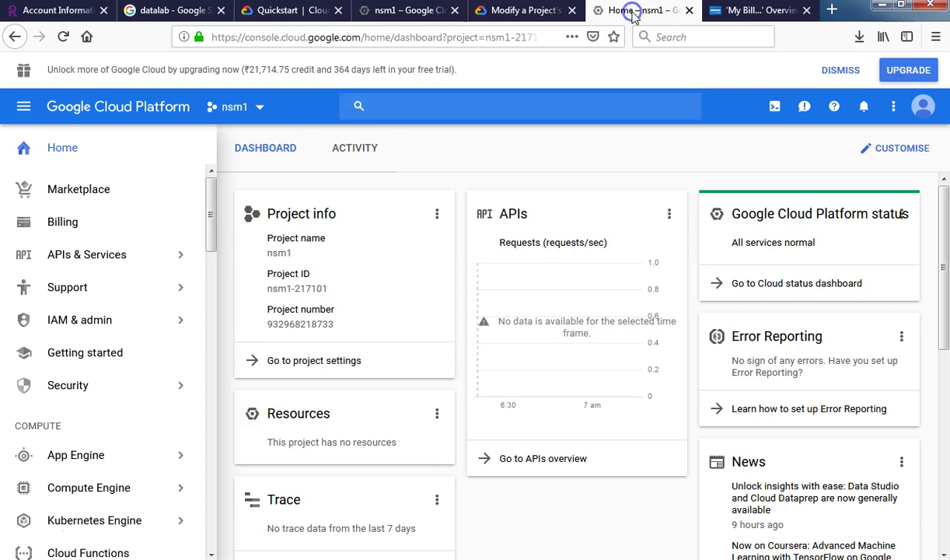
click(741, 14)
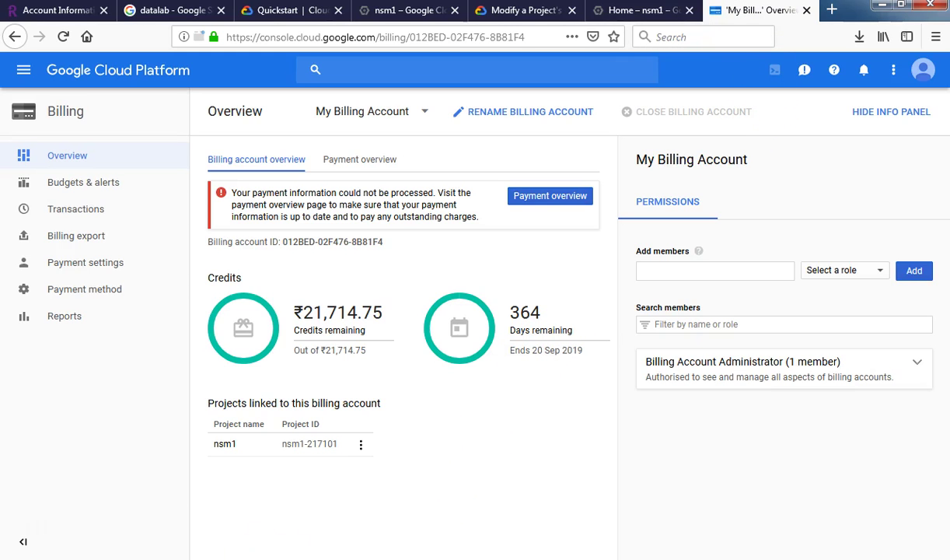
mouse_move(204, 559)
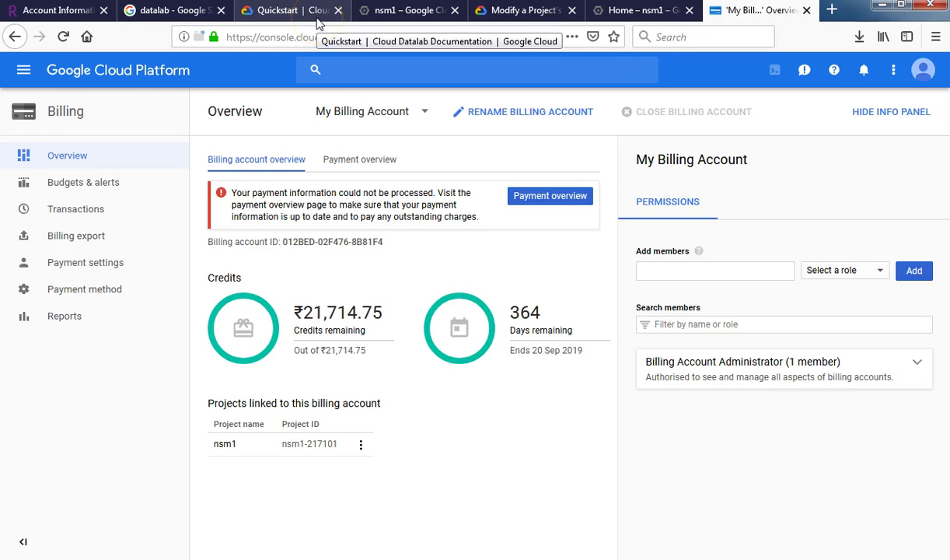
click(500, 10)
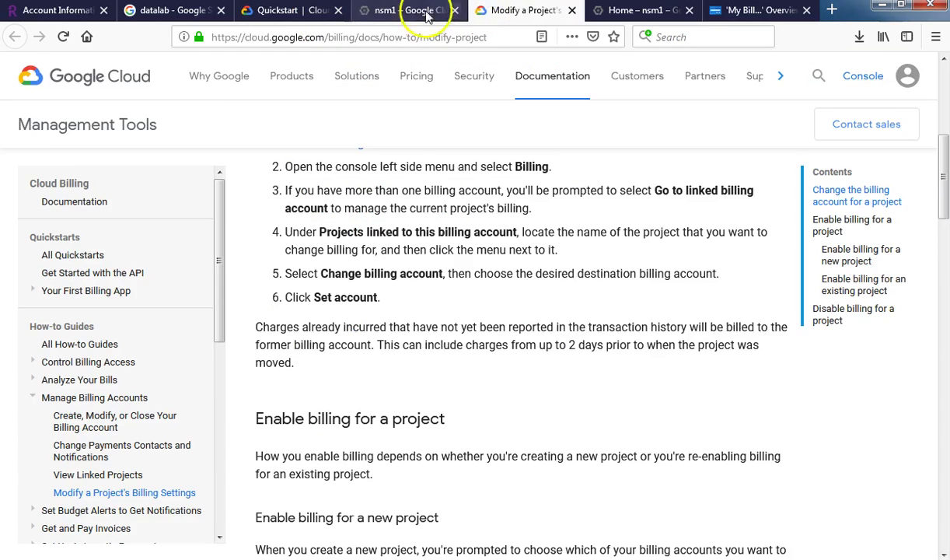
click(424, 10)
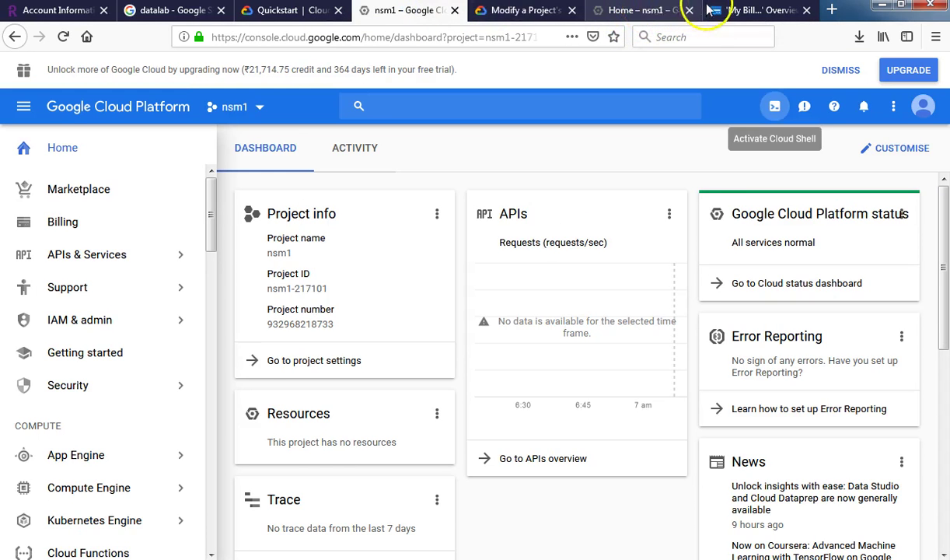
click(675, 13)
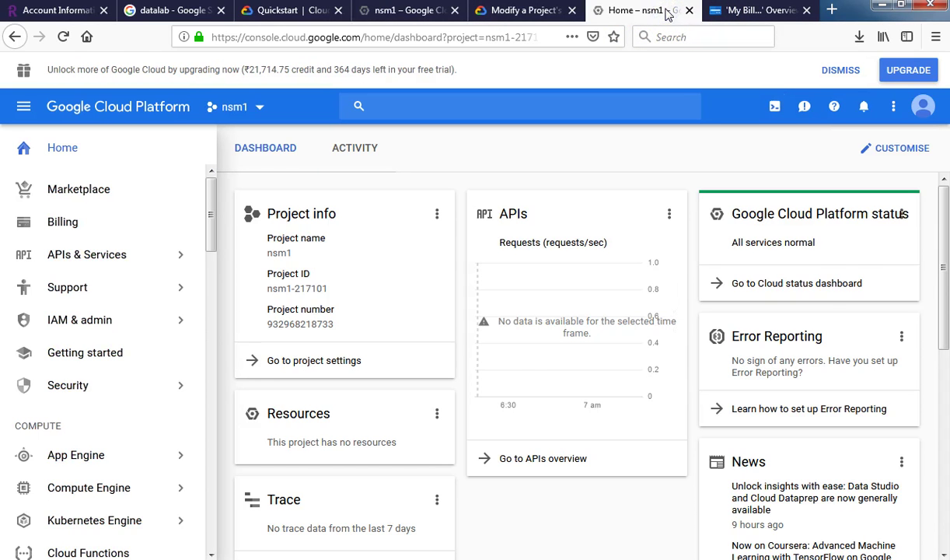
click(524, 12)
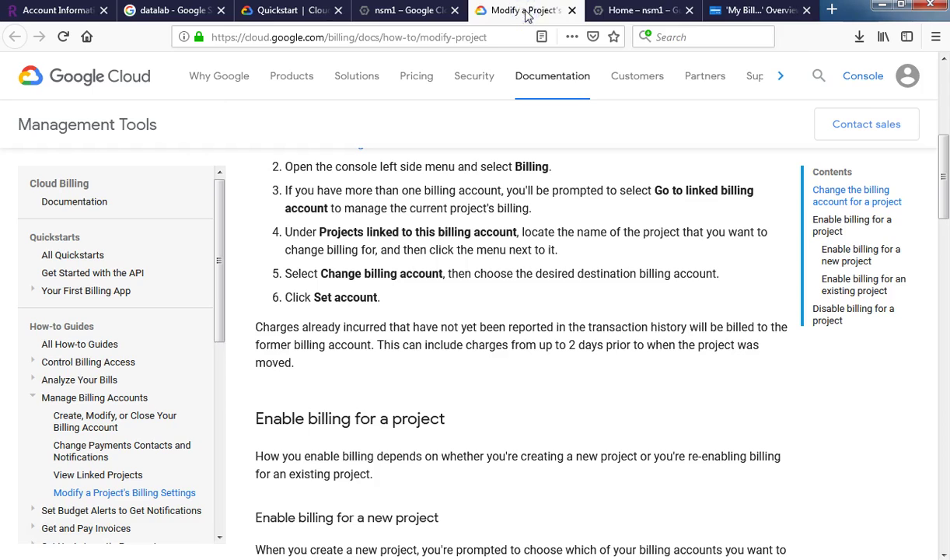
click(742, 13)
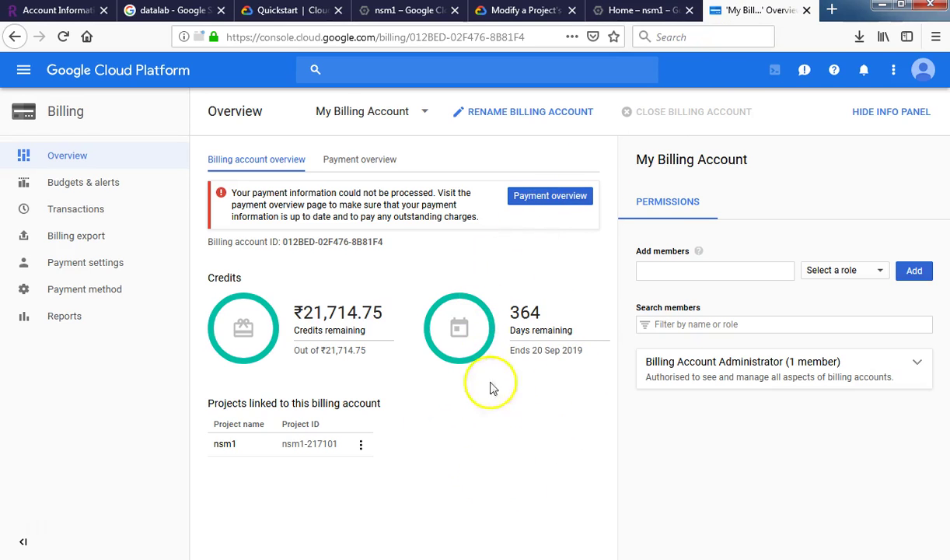
click(580, 406)
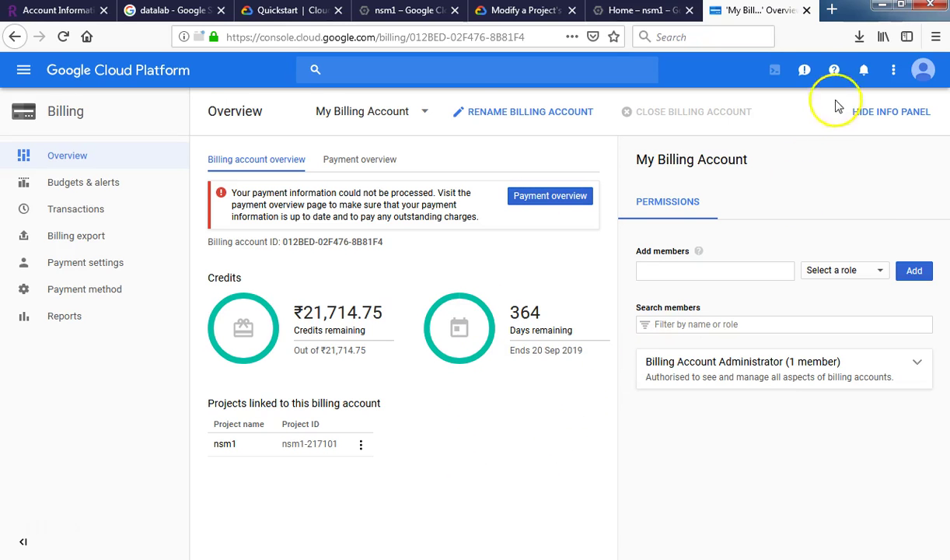
click(882, 5)
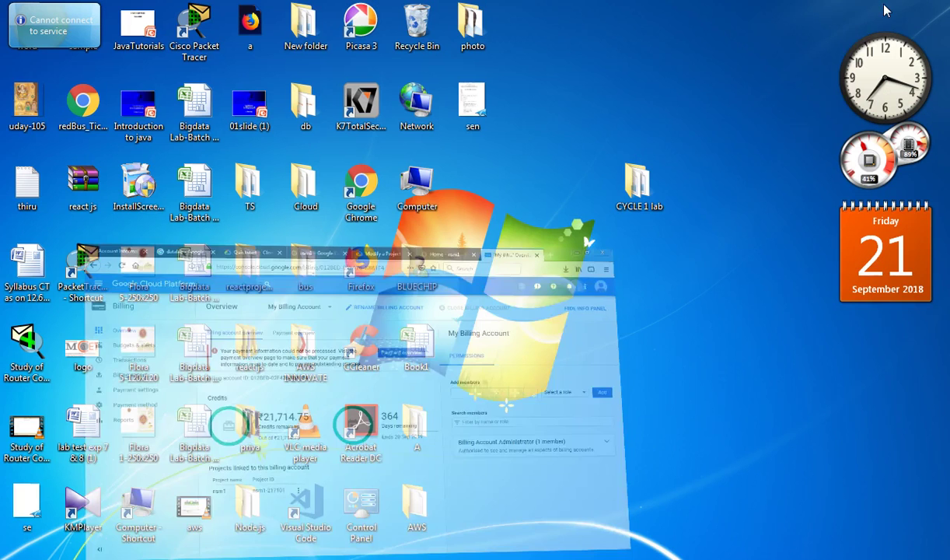
click(829, 99)
right_click(780, 95)
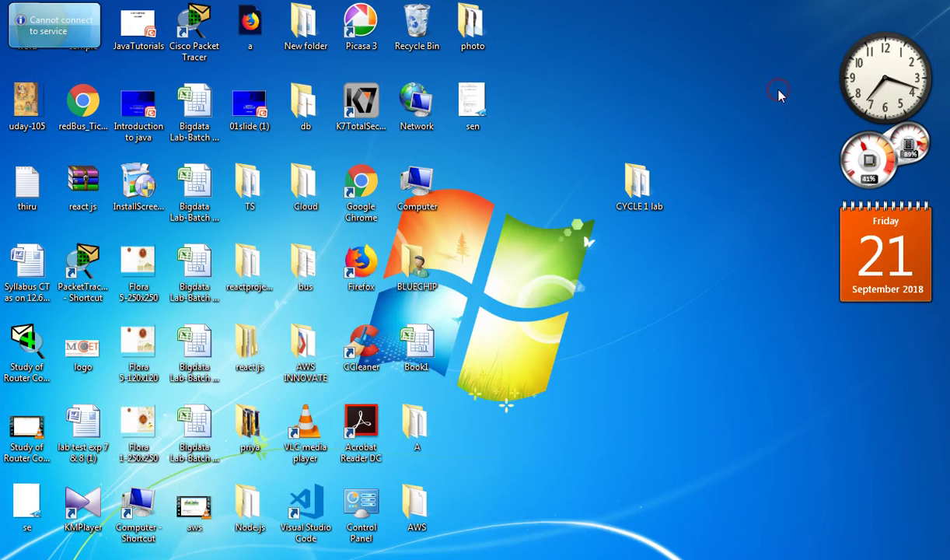
right_click(714, 256)
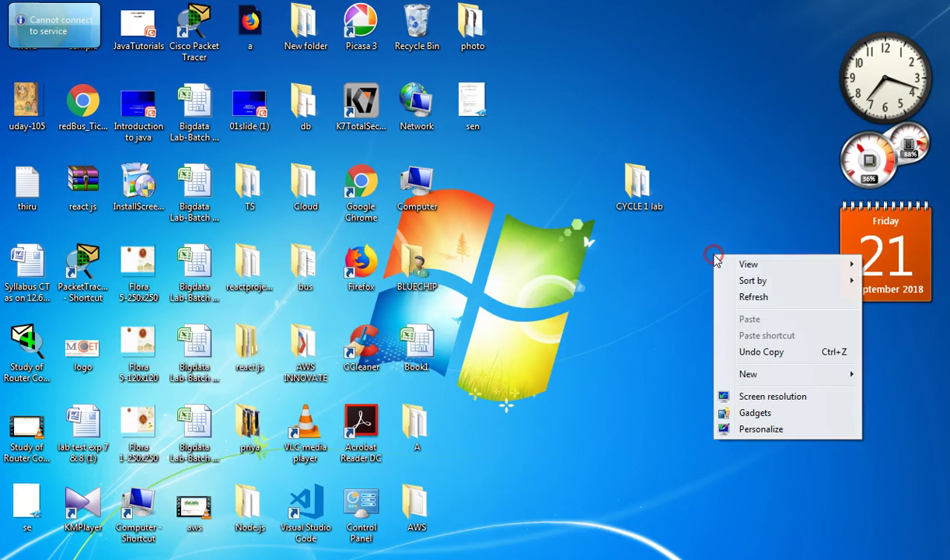
click(737, 297)
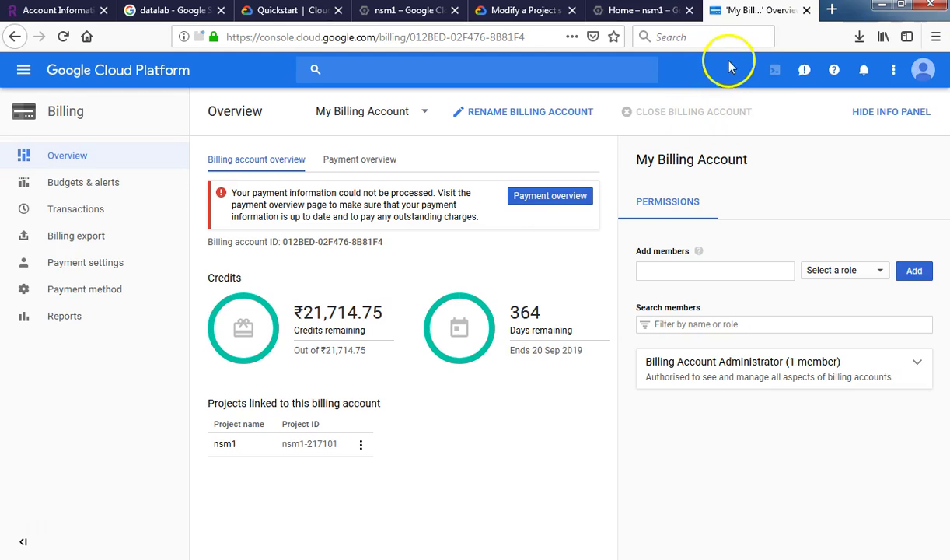
Step: Close the My Billing Account overview and open the Billing page from the nsm1 dashboard in a new browser tab
click(806, 9)
click(481, 12)
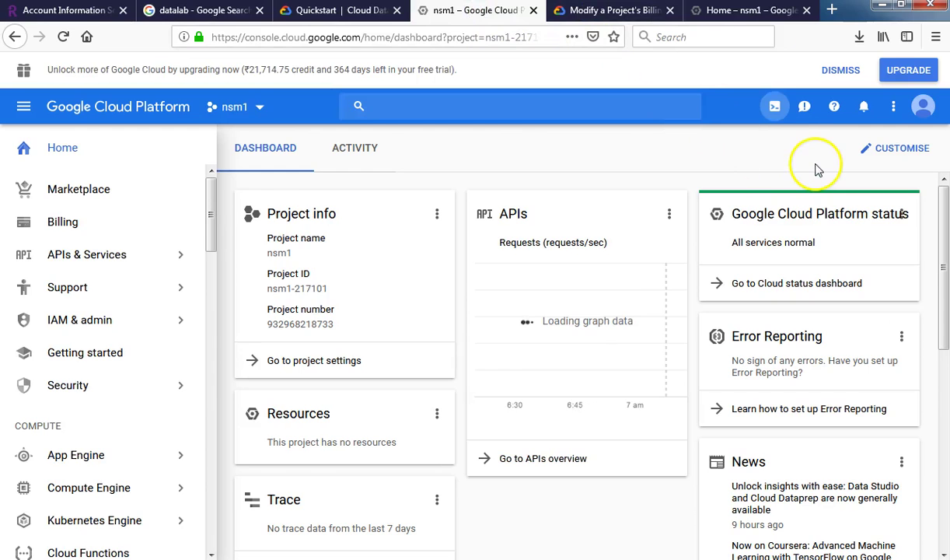
right_click(65, 223)
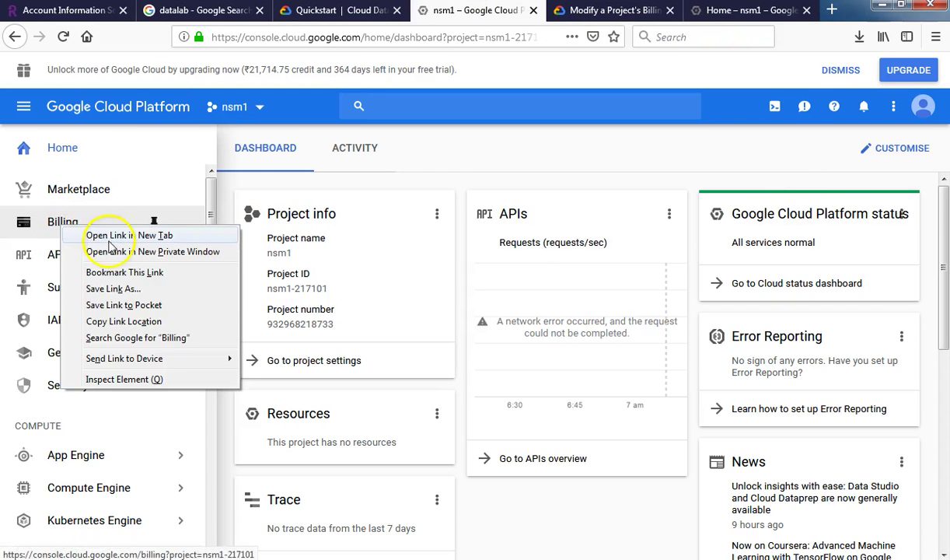
click(117, 236)
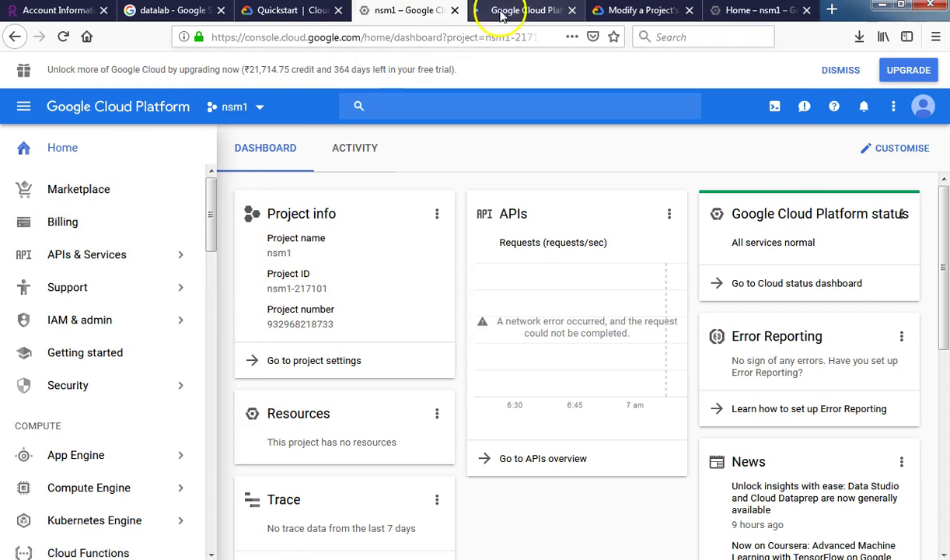
click(502, 11)
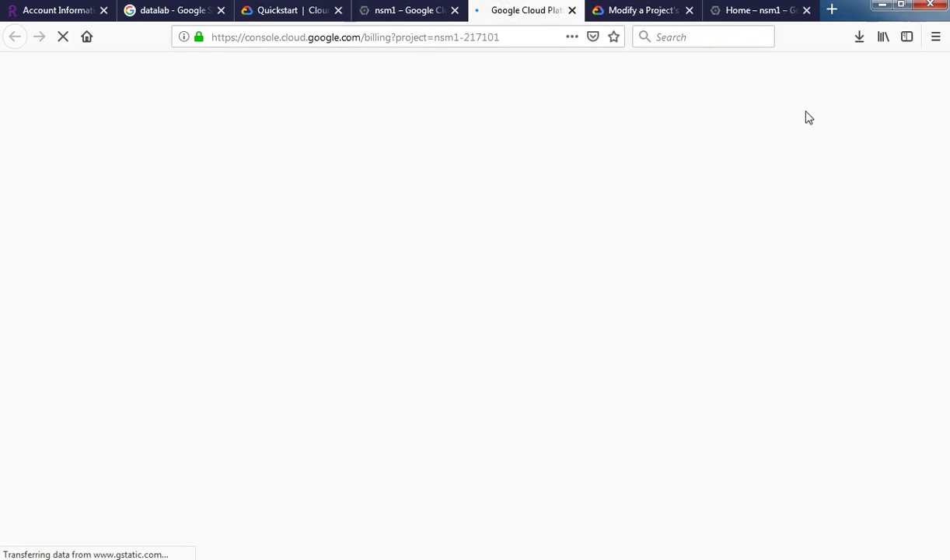
click(410, 14)
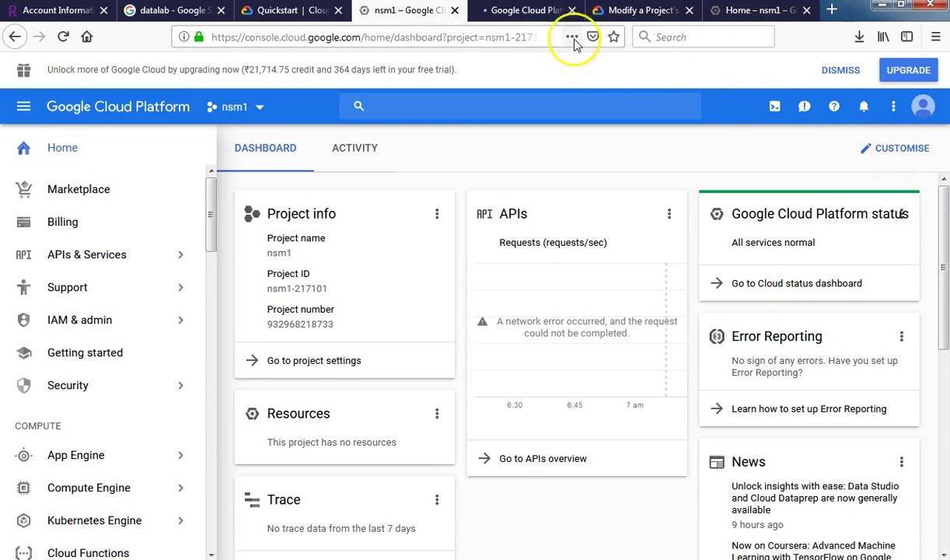
click(537, 11)
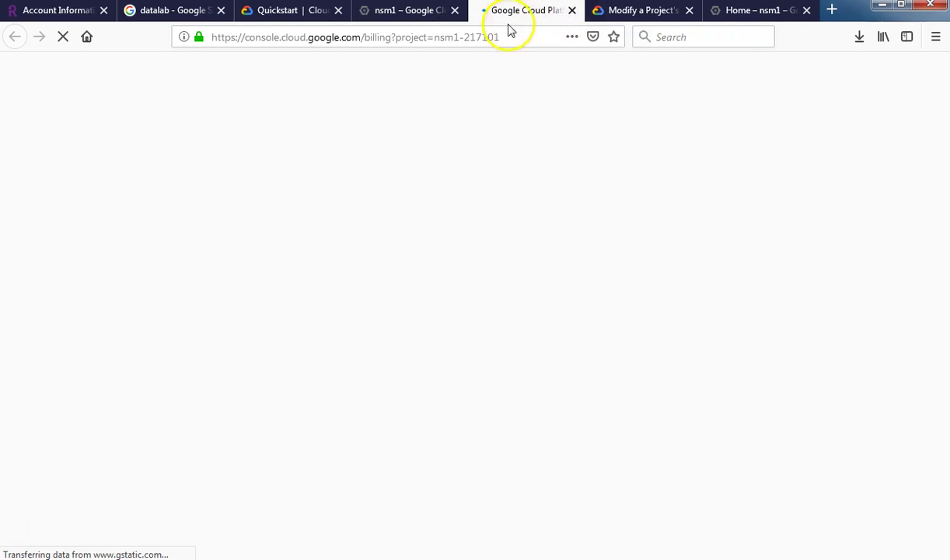
click(401, 9)
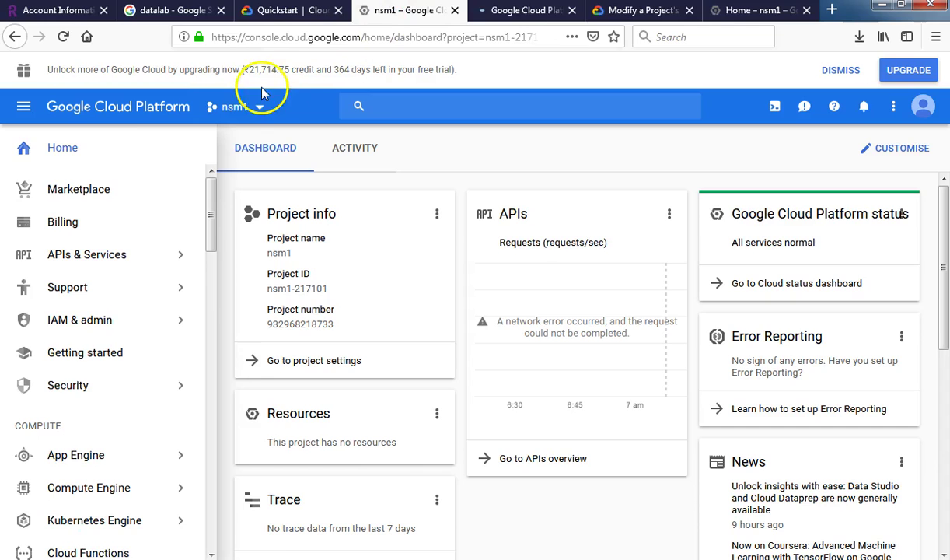
Step: Open the nsm1 Home page in a new browser tab, checking how the new Billing and Home pages load
right_click(98, 158)
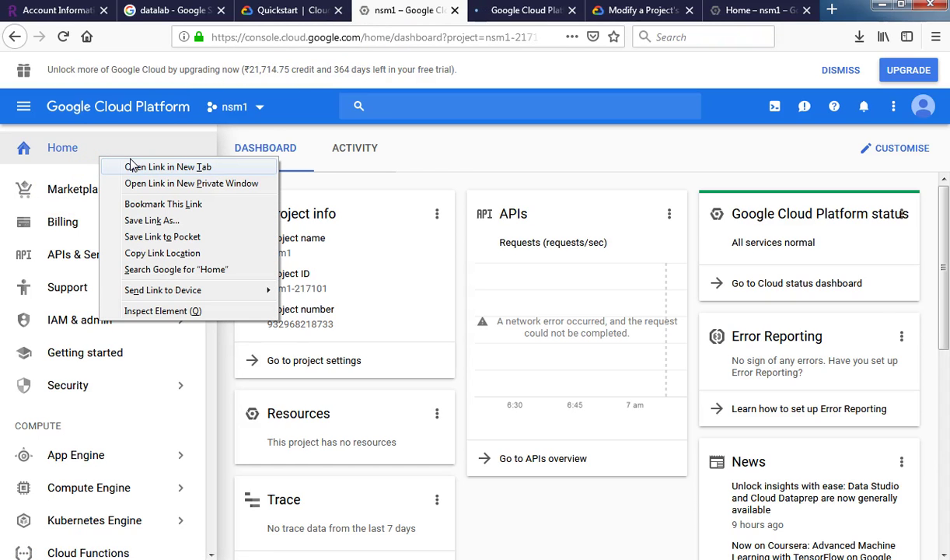
click(134, 167)
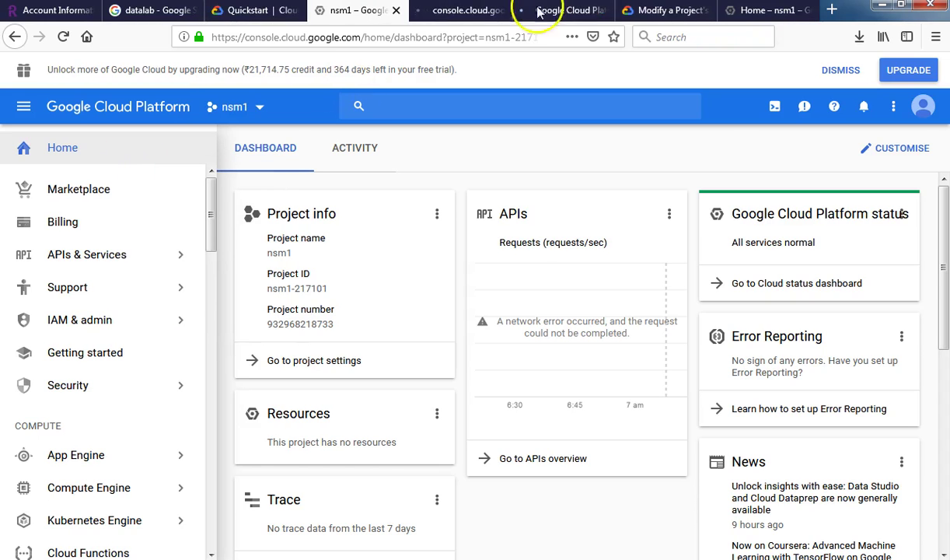
click(568, 13)
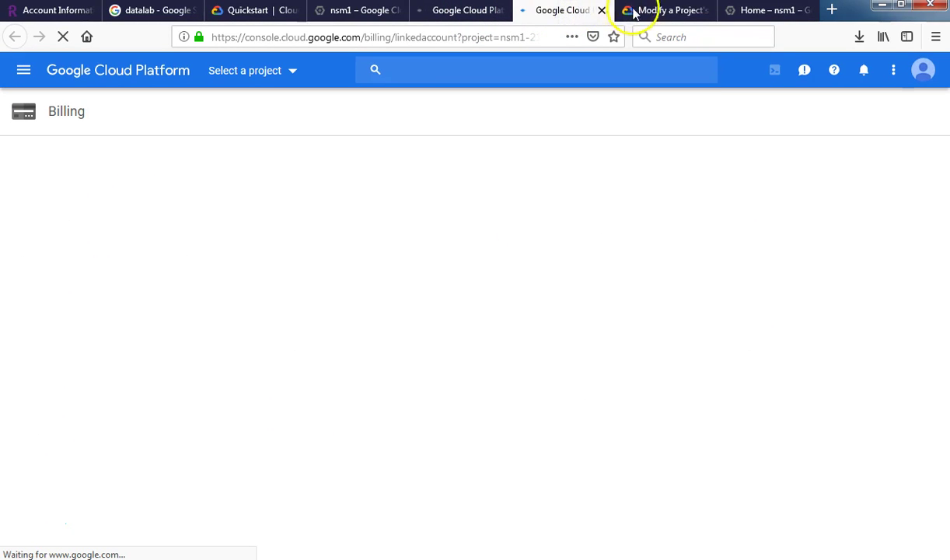
click(451, 22)
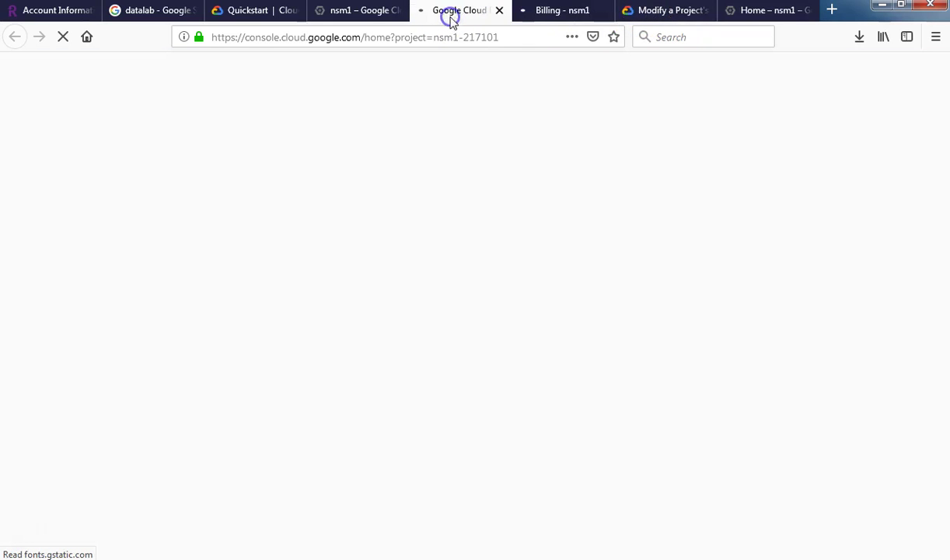
click(595, 13)
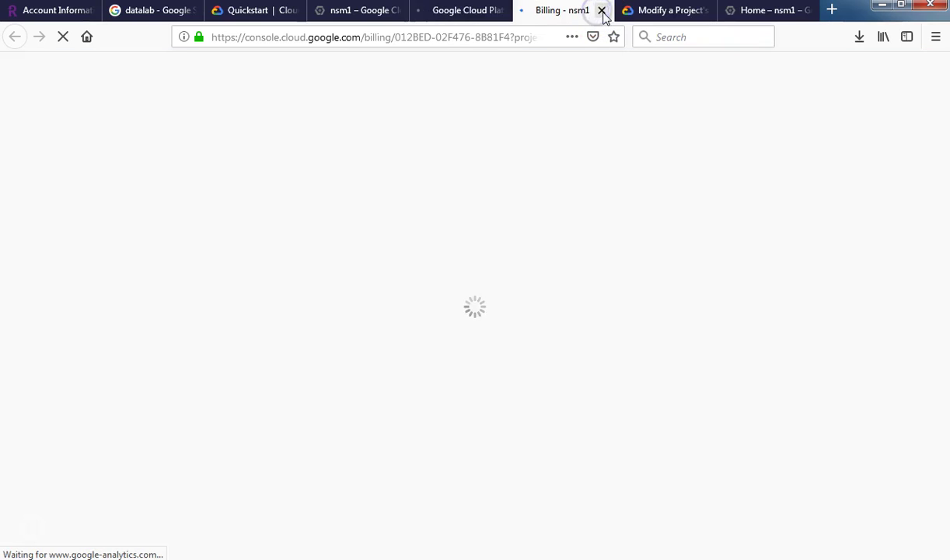
Step: Close the nsm1 Billing page and switch to the newly opened nsm1 Home page
click(601, 12)
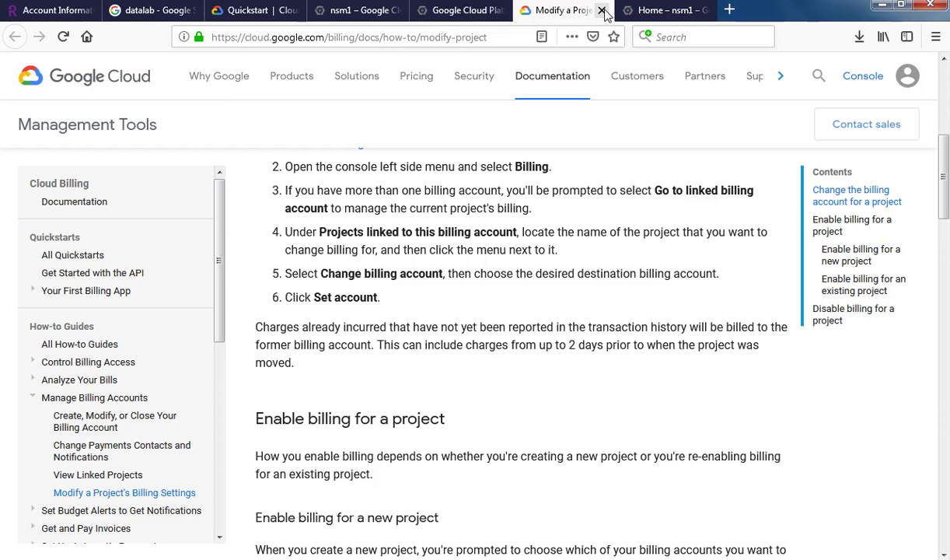
click(485, 16)
click(485, 14)
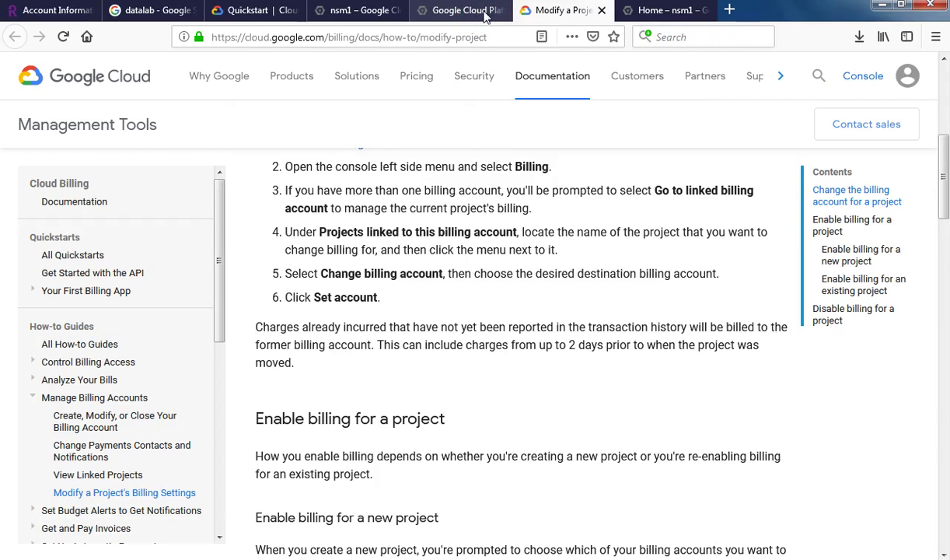
click(486, 15)
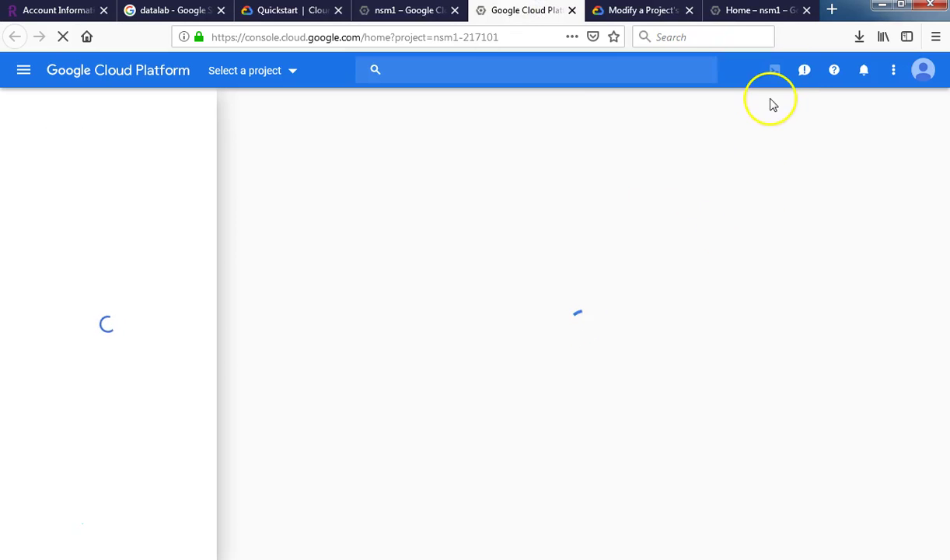
Step: Activate Cloud Shell on the new nsm1 dashboard and enlarge its terminal pane to cover most of the page
click(775, 71)
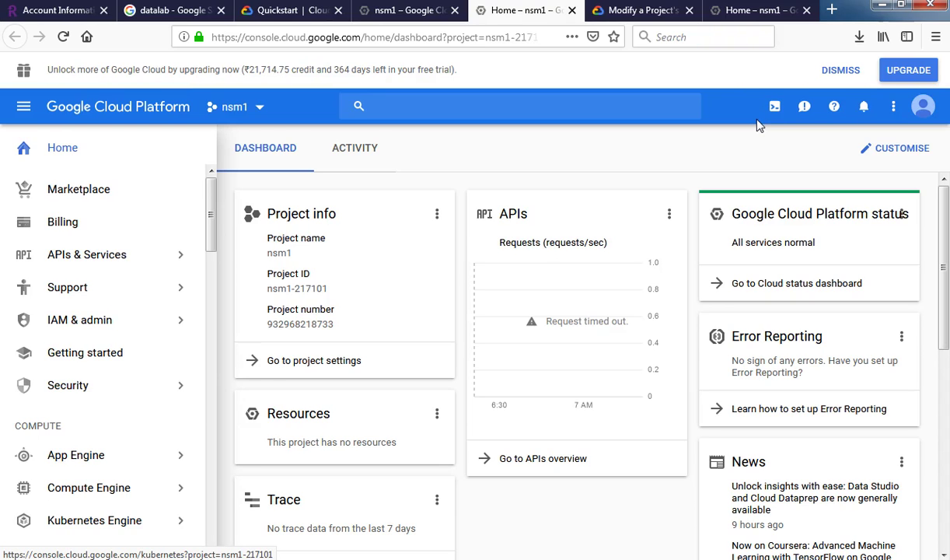
click(775, 109)
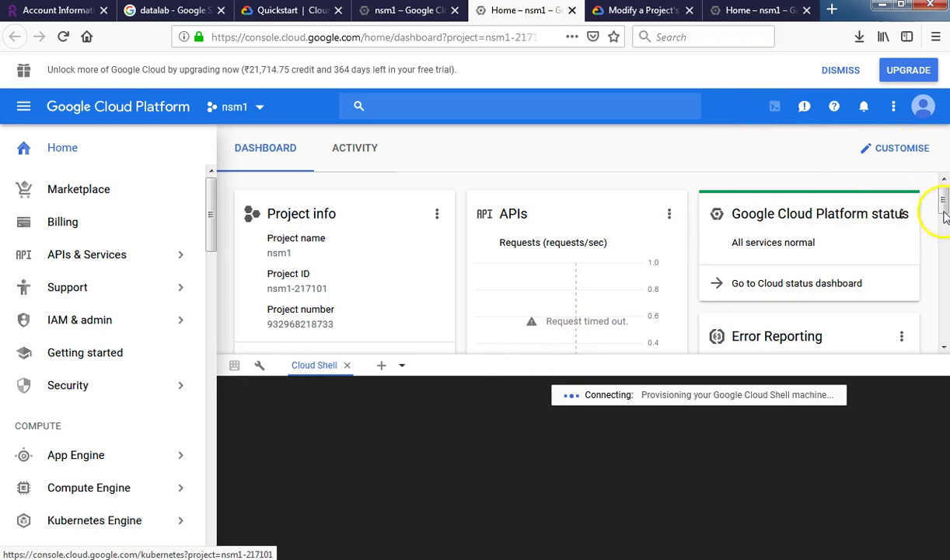
drag(943, 201, 942, 326)
drag(813, 364, 816, 146)
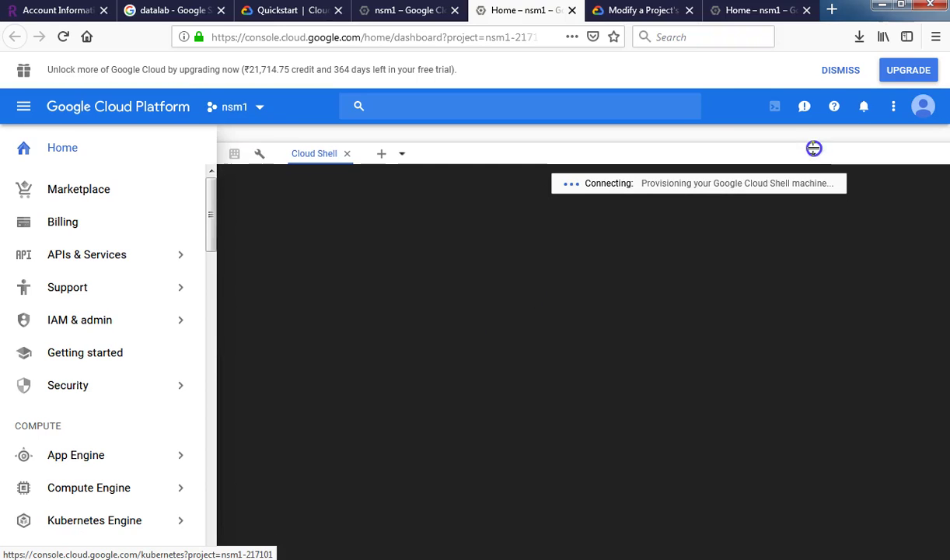
drag(809, 205, 813, 169)
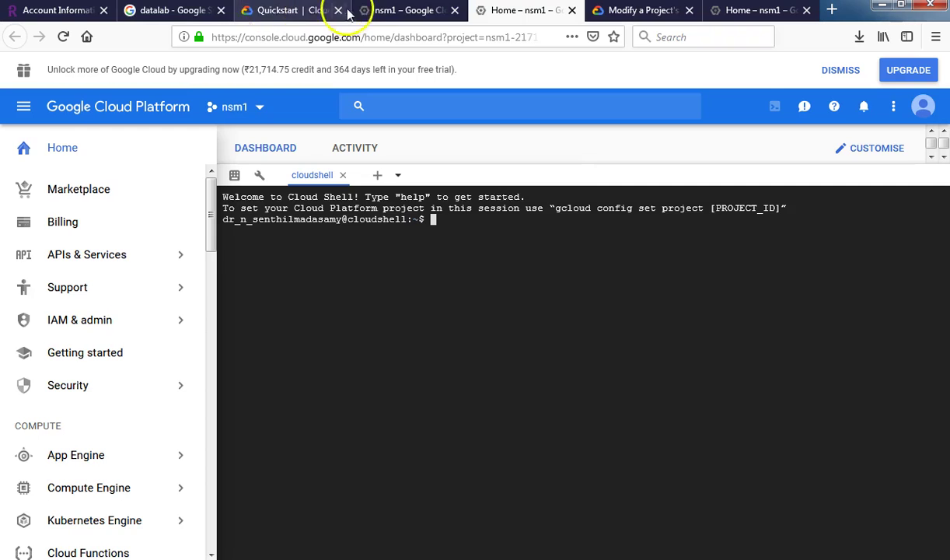
Step: Review the Cloud Datalab Quickstart's setup steps and open its "Install and initialize the Cloud SDK" link in a new browser tab
click(395, 10)
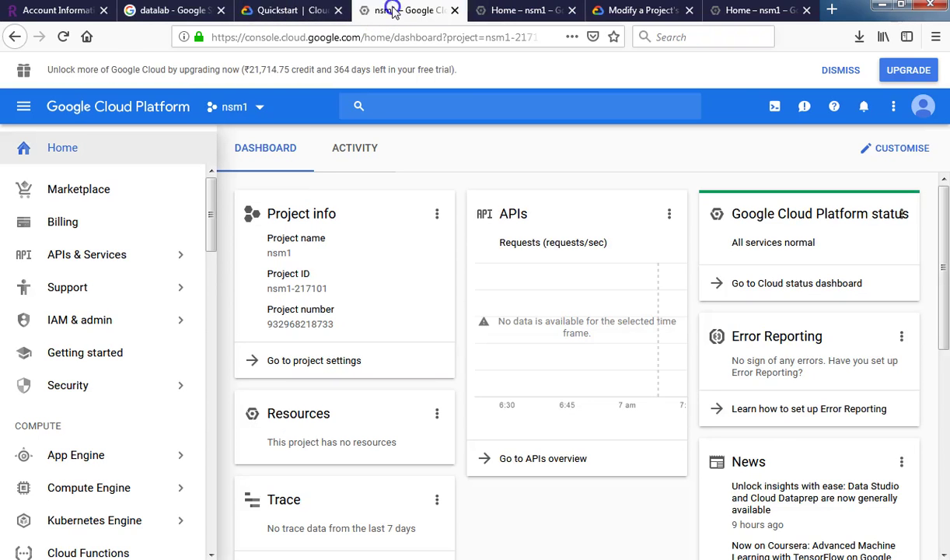
click(279, 13)
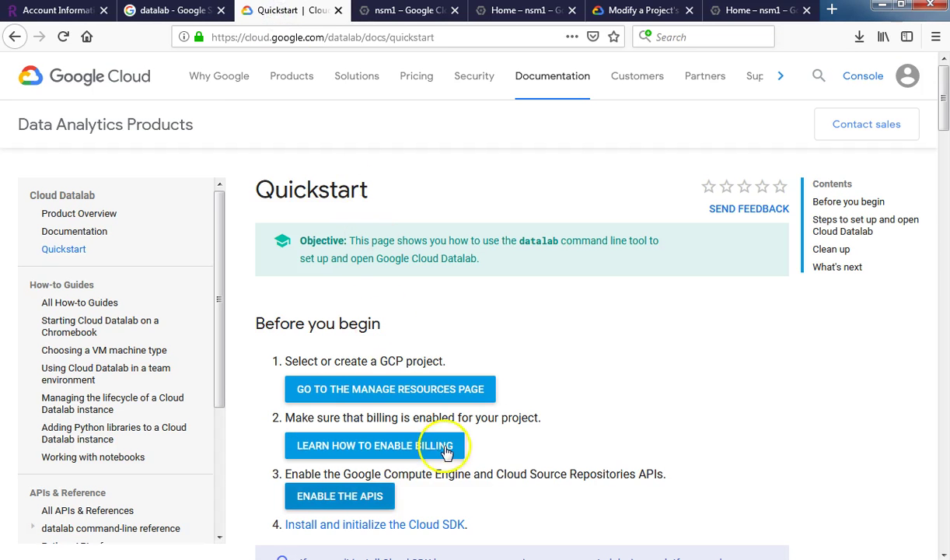
scroll(434, 450, down, 3)
scroll(440, 460, down, 5)
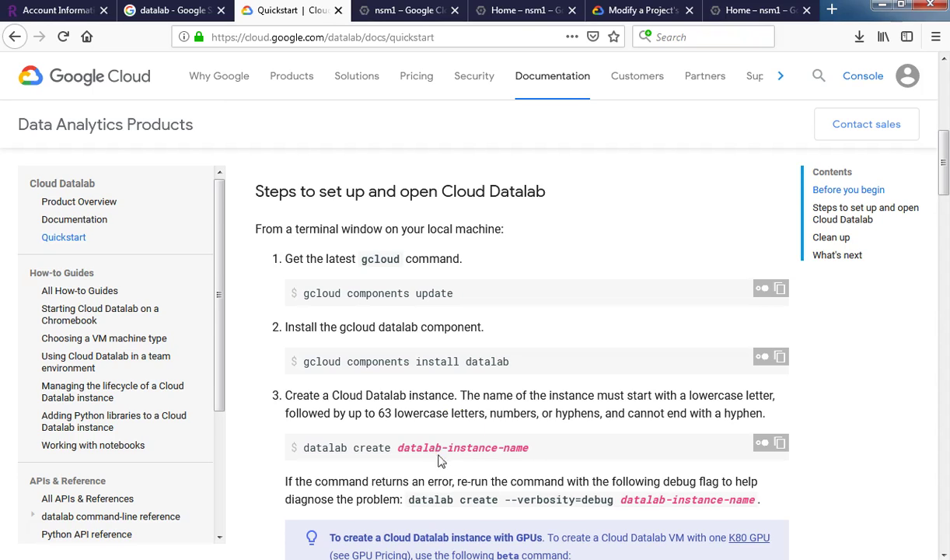
scroll(460, 427, up, 6)
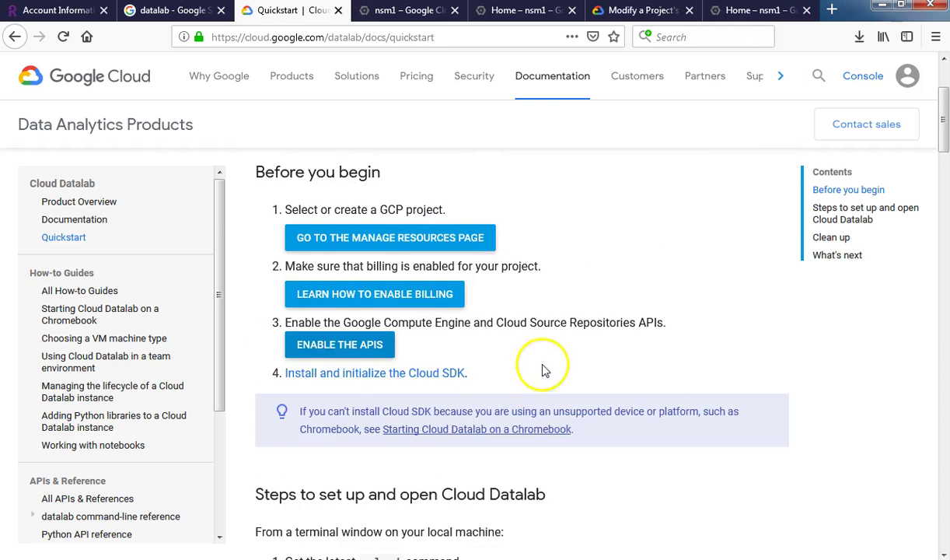
scroll(586, 426, down, 4)
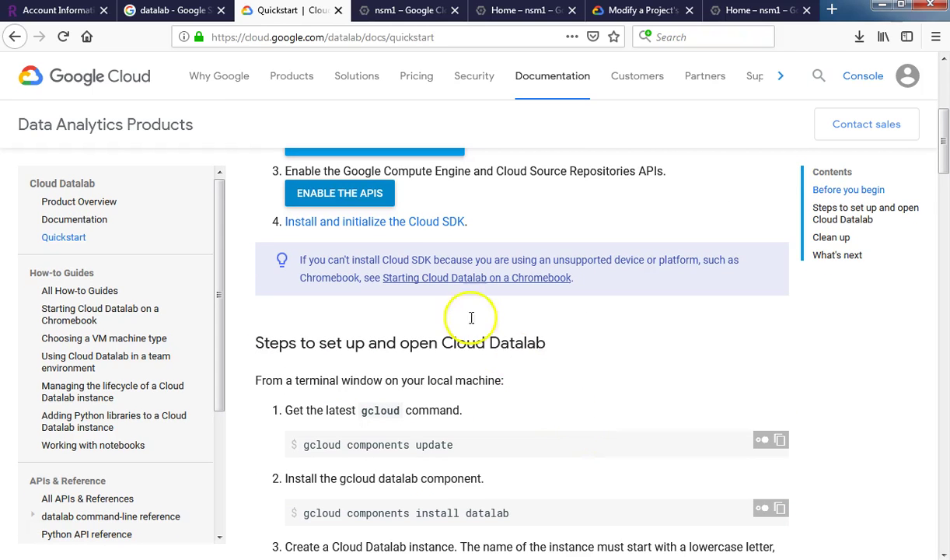
click(423, 223)
right_click(422, 223)
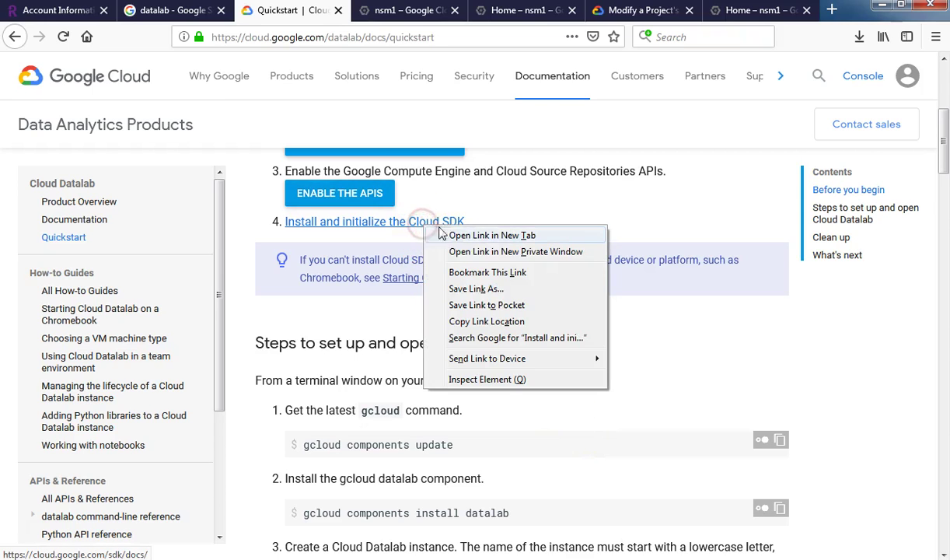
click(460, 237)
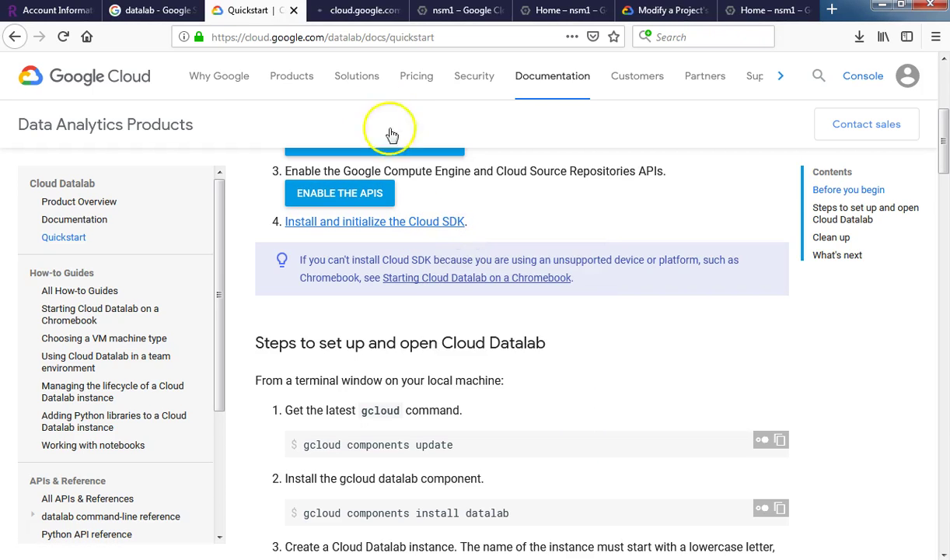
click(350, 15)
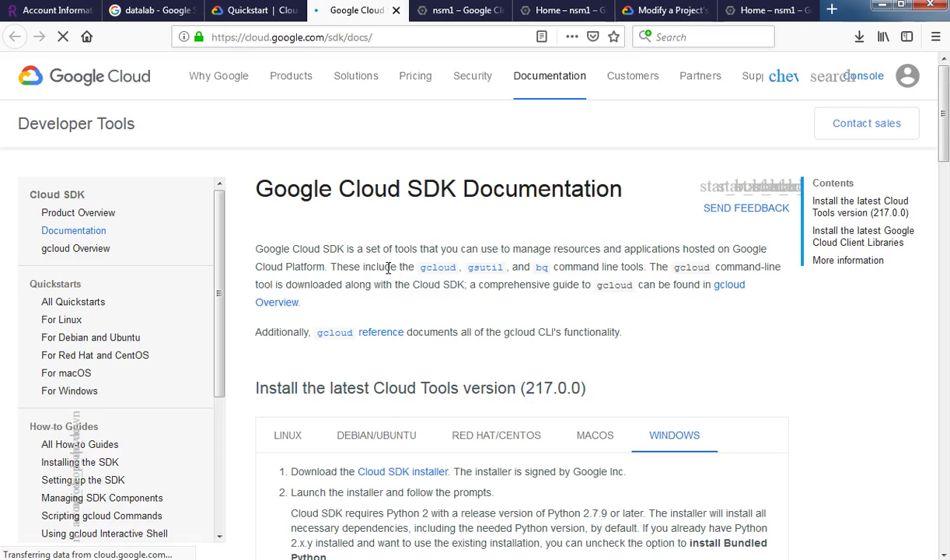
Step: Show the Linux install instructions and package downloads for Cloud Tools version 217.0.0 in the Cloud SDK documentation
scroll(452, 424, down, 2)
scroll(463, 424, down, 2)
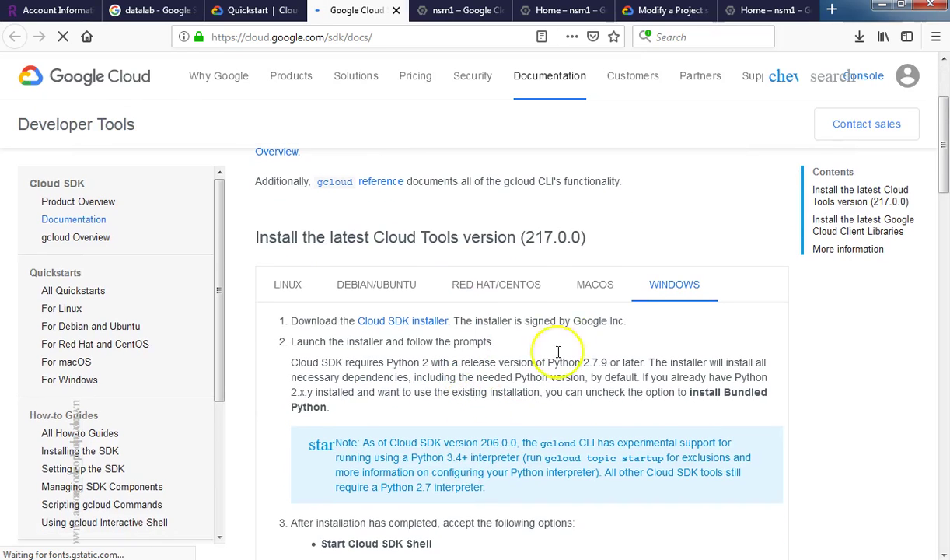
click(287, 289)
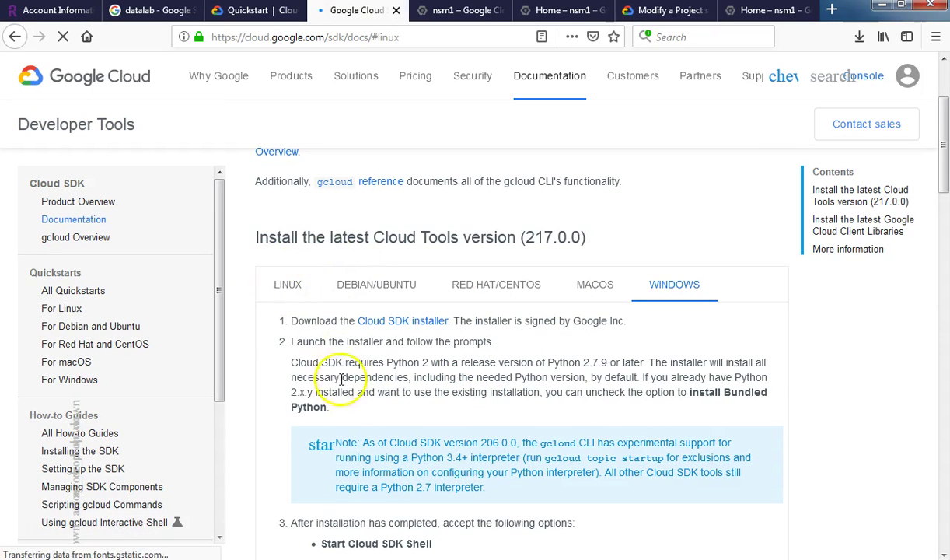
scroll(346, 365, down, 2)
scroll(400, 406, down, 3)
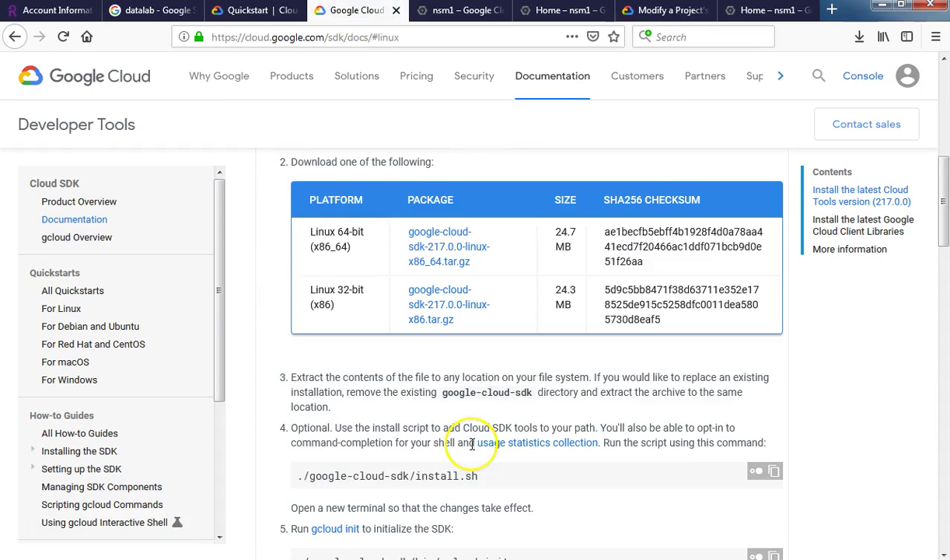
Step: Open the Linux 64-bit package link, google-cloud-sdk-217.0.0-linux-x86_64.tar.gz, in a new browser tab and dismiss the local download dialog
right_click(444, 262)
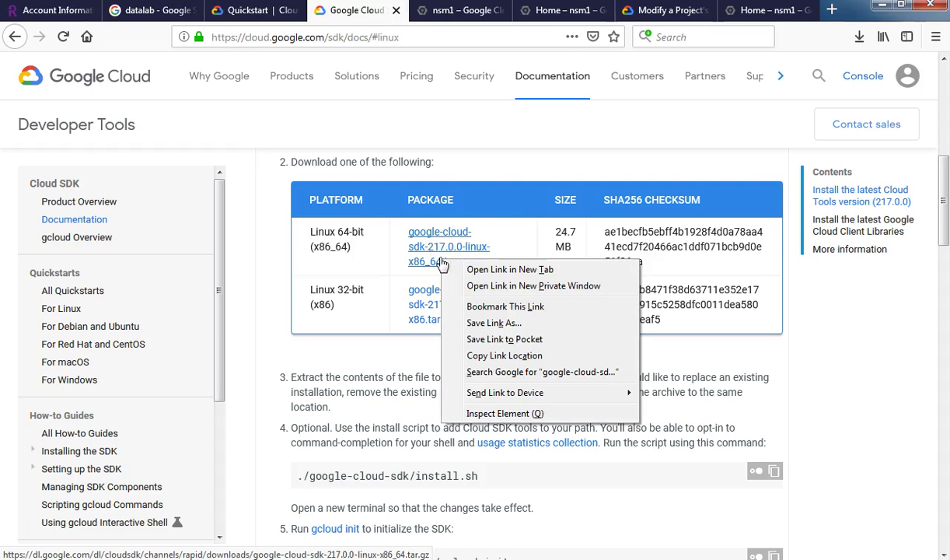
click(482, 269)
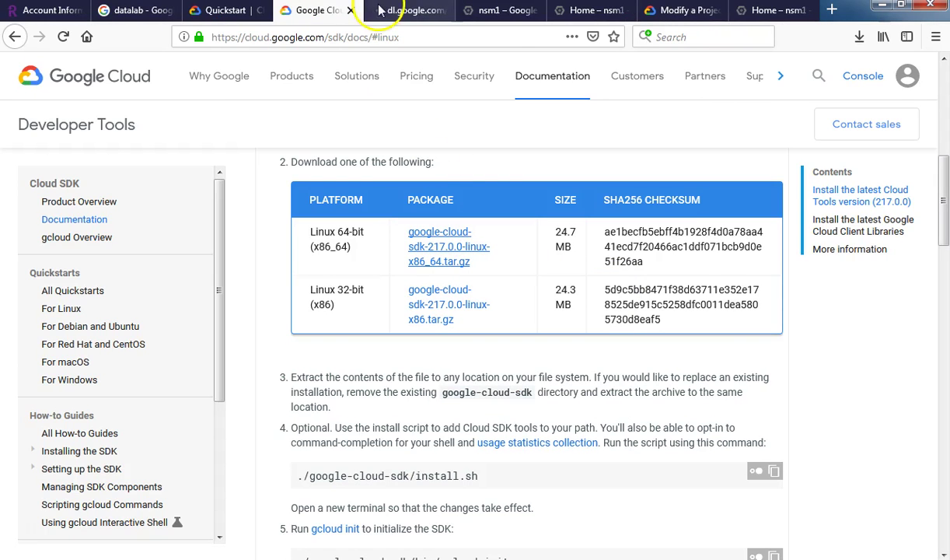
click(381, 9)
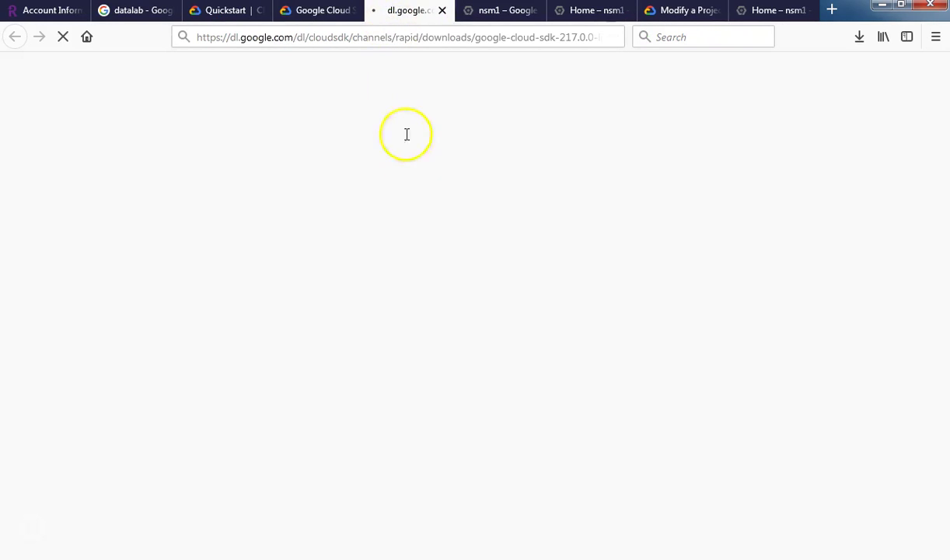
click(380, 39)
key(End)
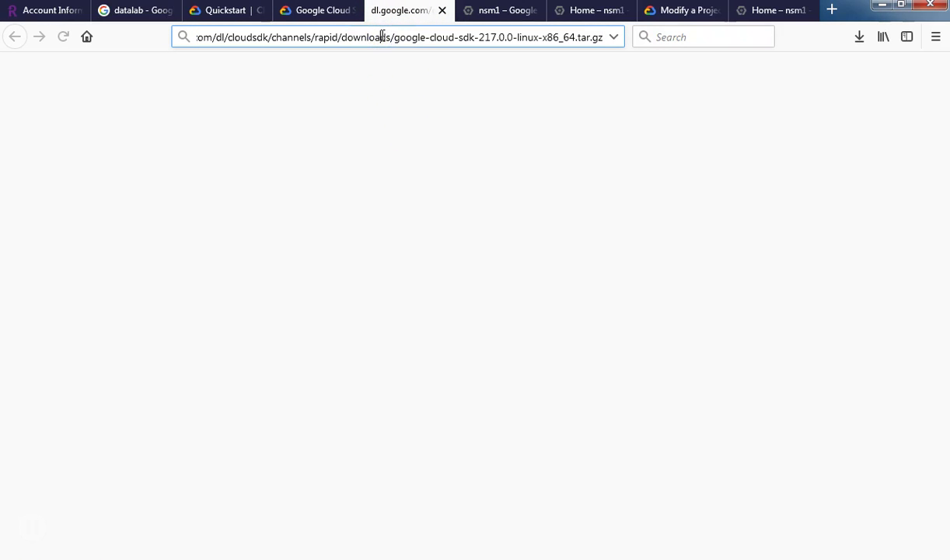
key(Return)
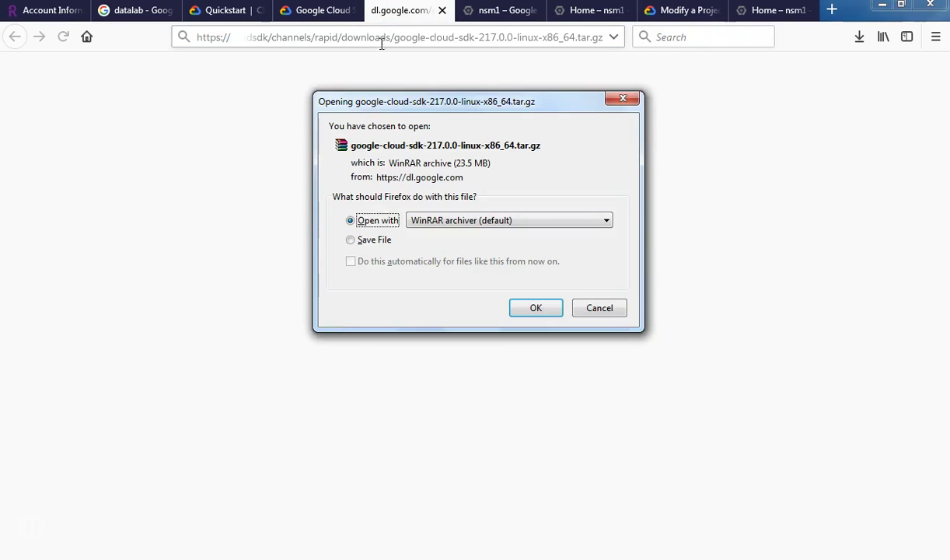
click(621, 100)
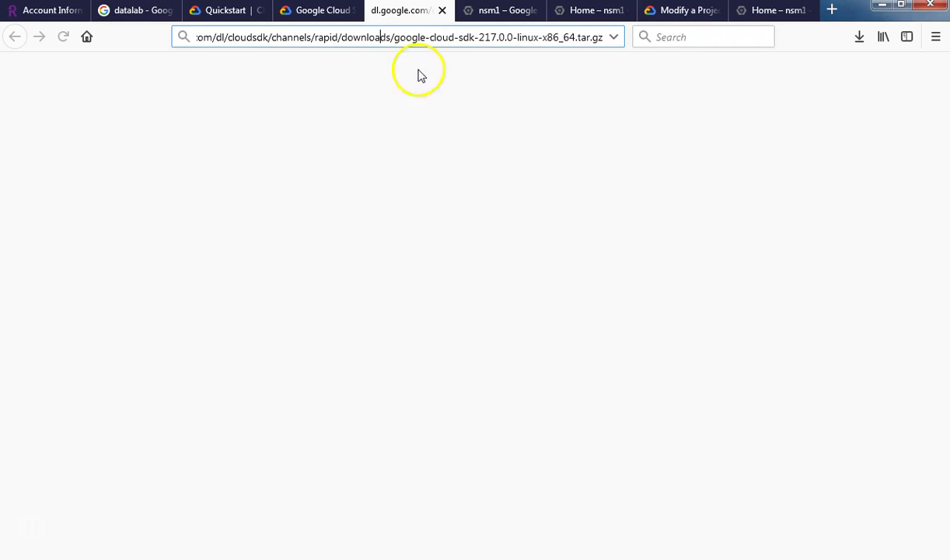
Step: Copy the full download URL of the Linux 64-bit Cloud SDK package and return to the nsm1 Cloud Shell page
click(358, 43)
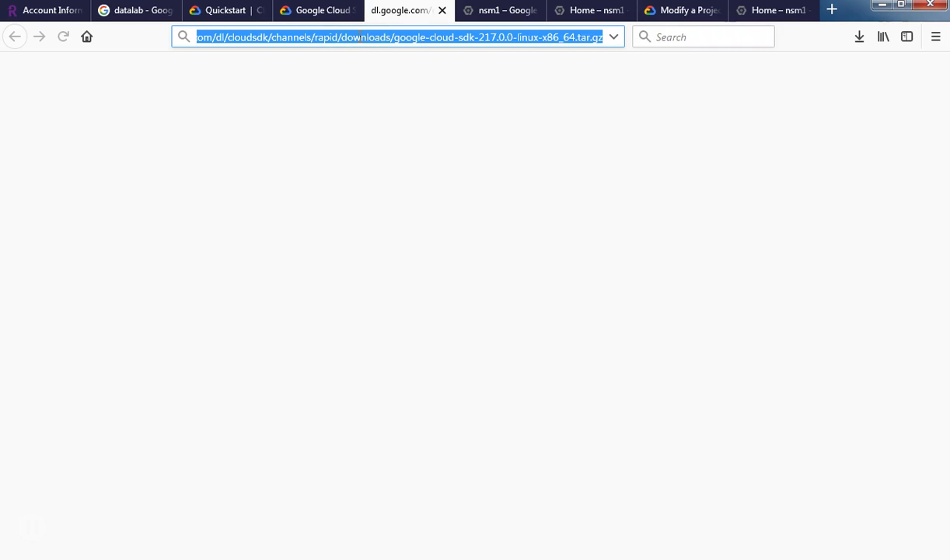
right_click(359, 40)
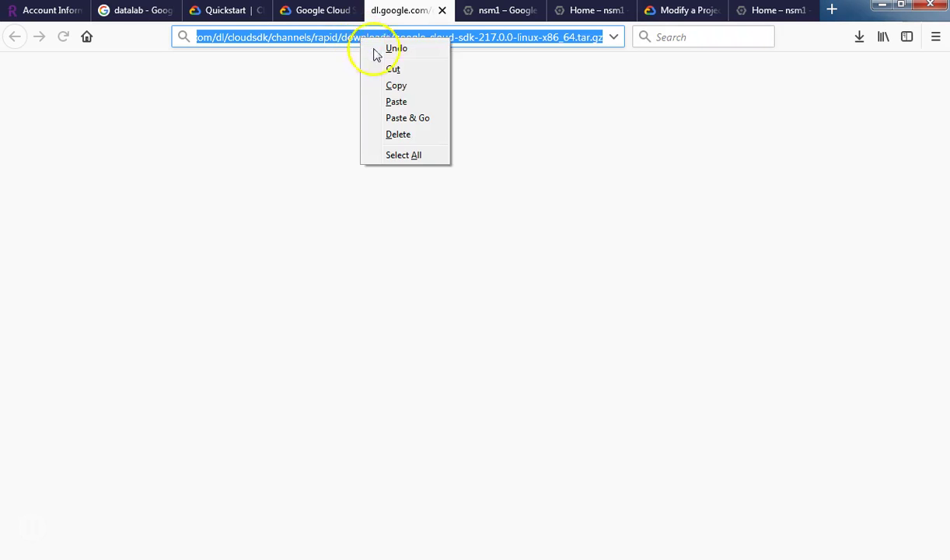
click(397, 87)
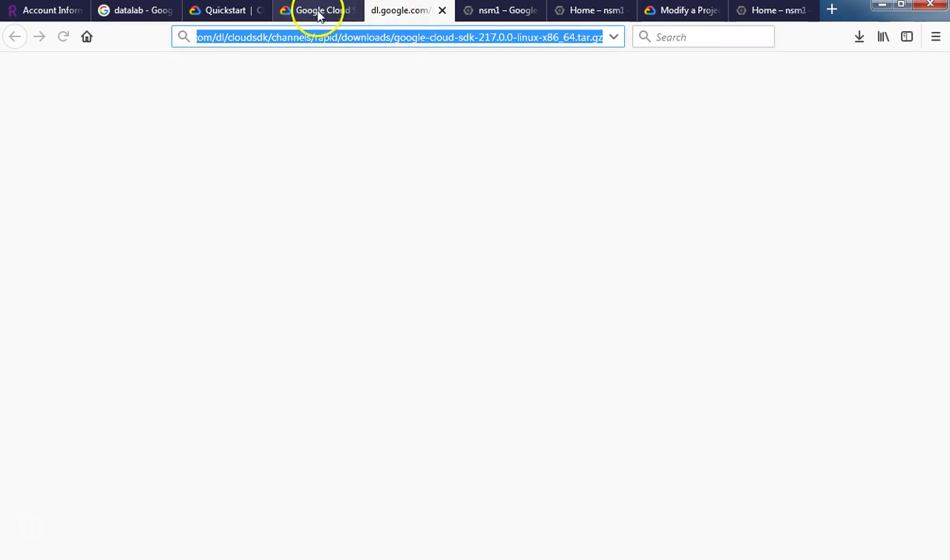
click(573, 10)
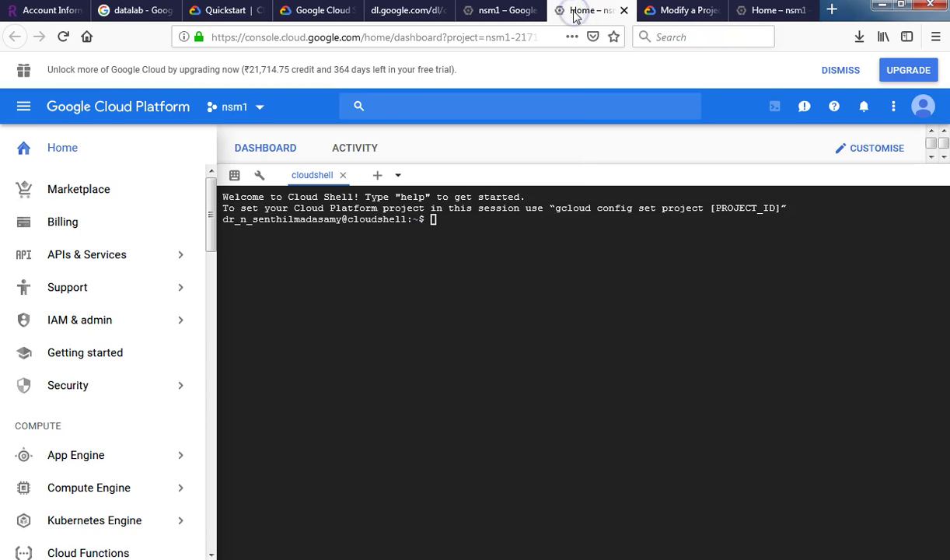
click(434, 222)
click(455, 223)
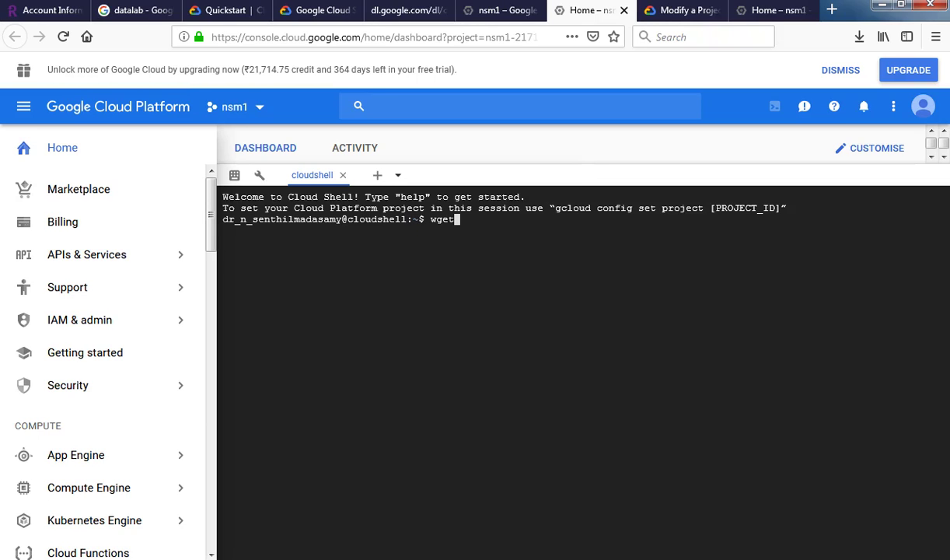
text(")
click(487, 228)
triple_click(488, 225)
key(ctrl+x)
click(484, 224)
mouse_move(387, 559)
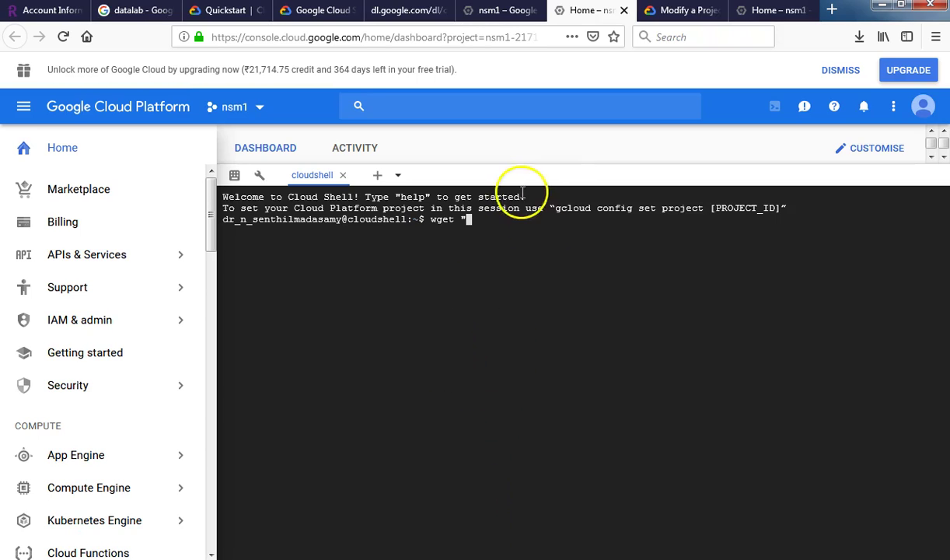
click(386, 379)
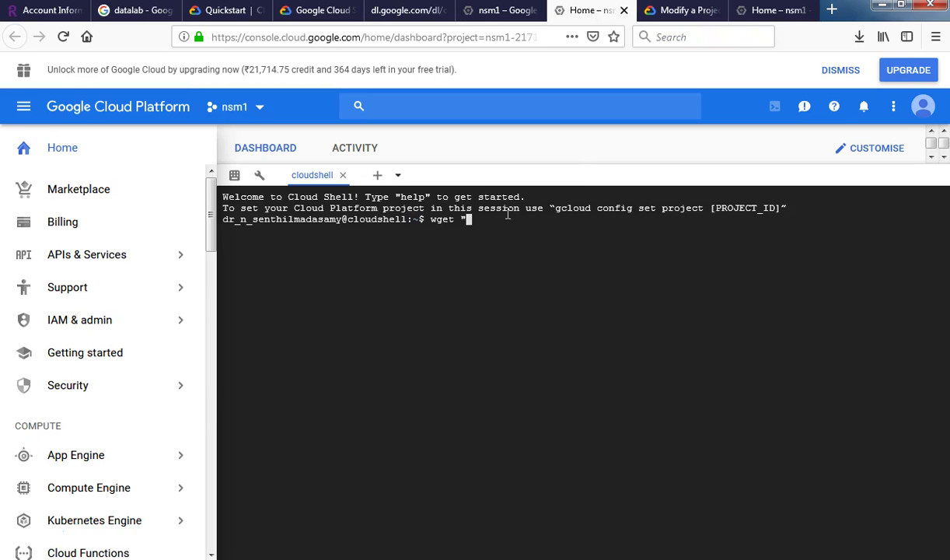
key(BackSpace)
key(BackSpace)
key(BackSpace)
key(BackSpace)
key(BackSpace)
key(BackSpace)
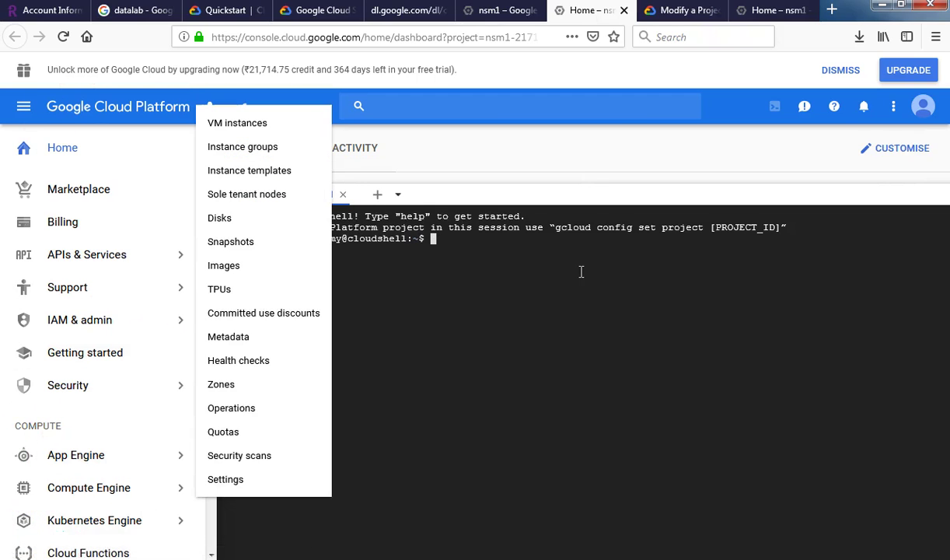
Step: Start a wget command at the Cloud Shell prompt, leaving a space for the download URL
click(481, 274)
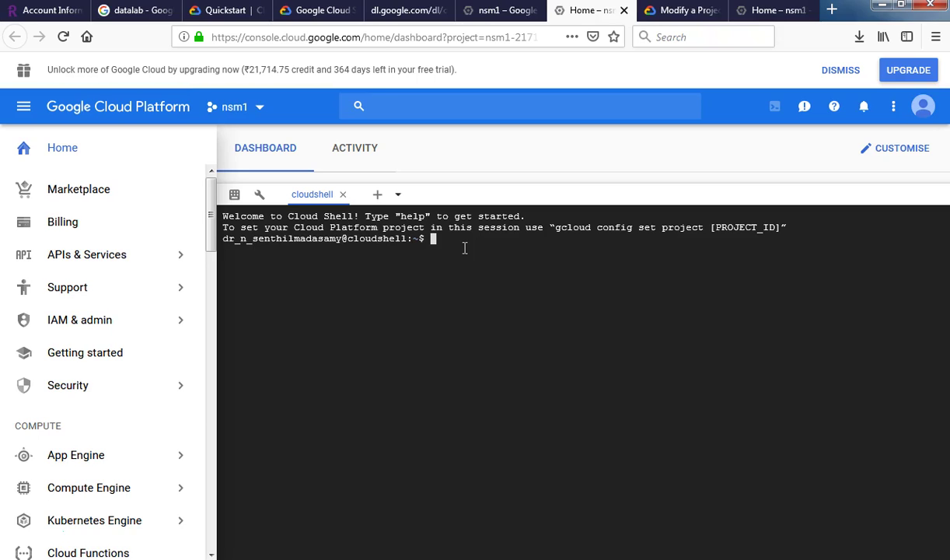
click(468, 246)
scroll(108, 350, down, 5)
click(459, 234)
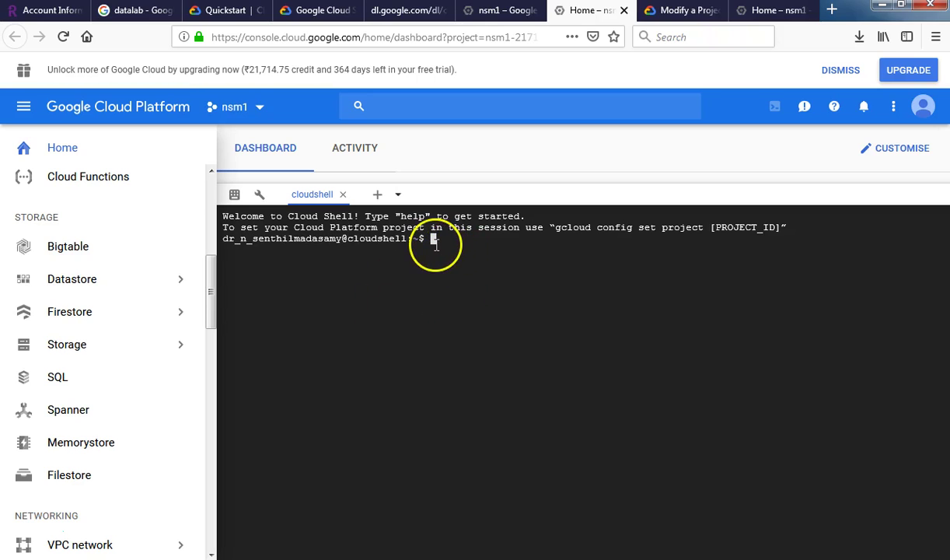
mouse_move(50, 549)
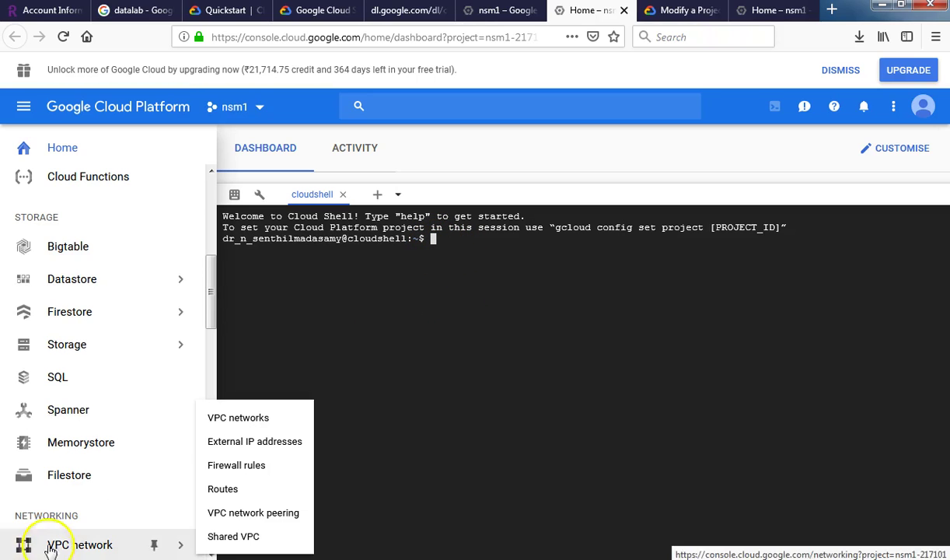
text(wget)
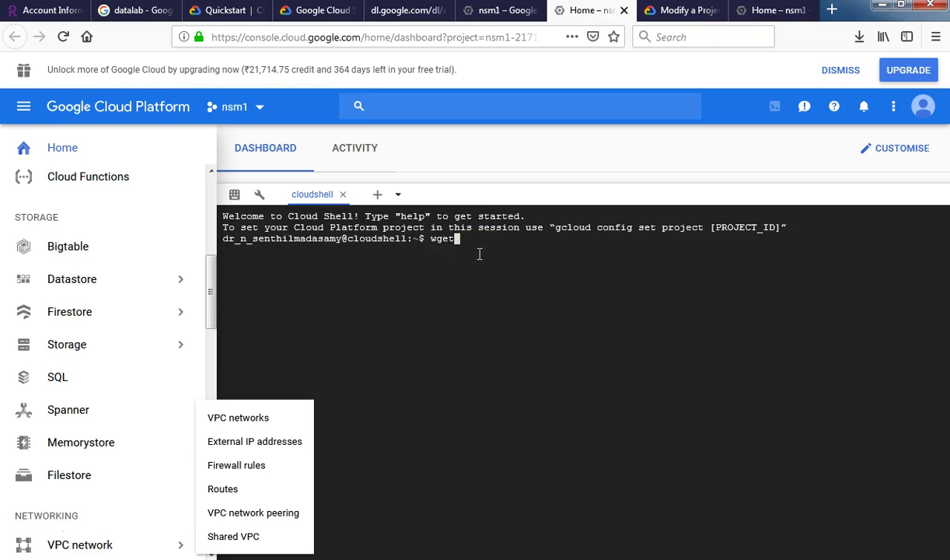
click(451, 223)
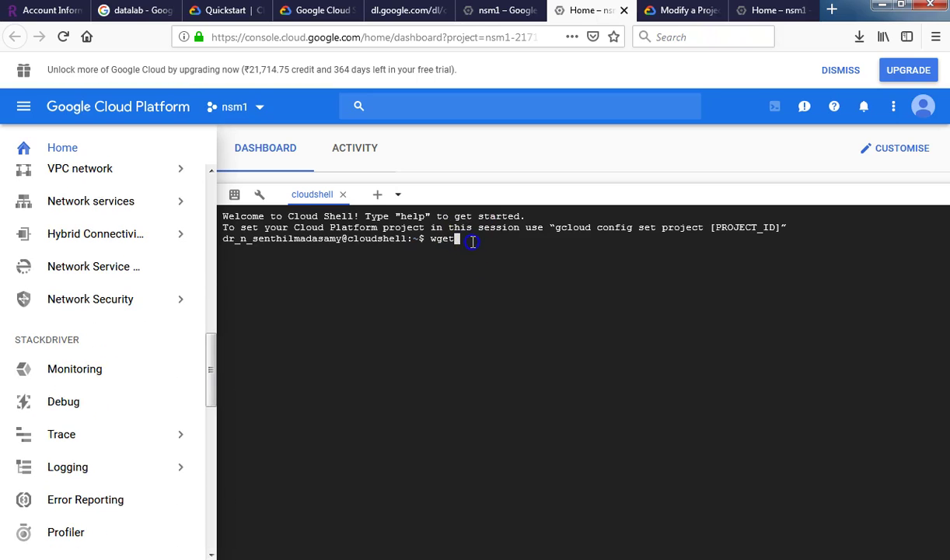
click(419, 284)
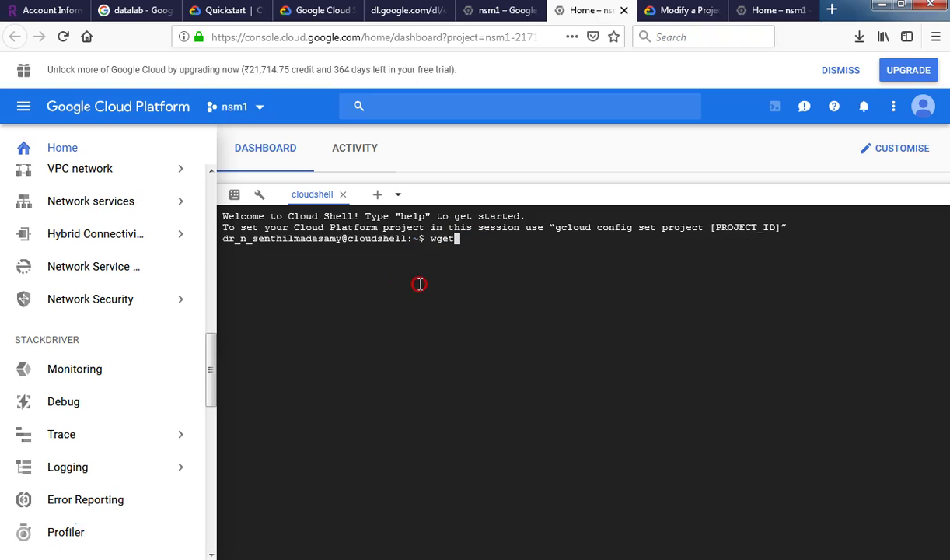
click(312, 198)
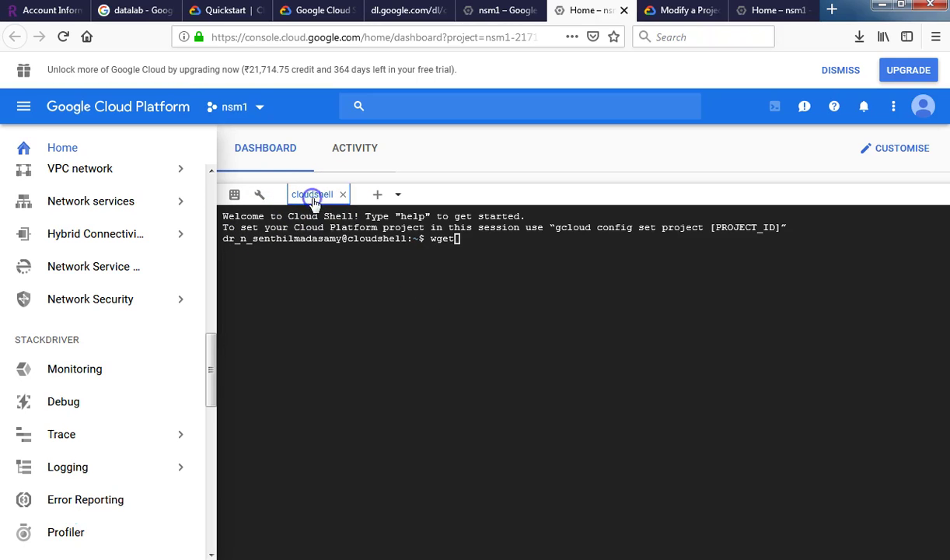
click(485, 246)
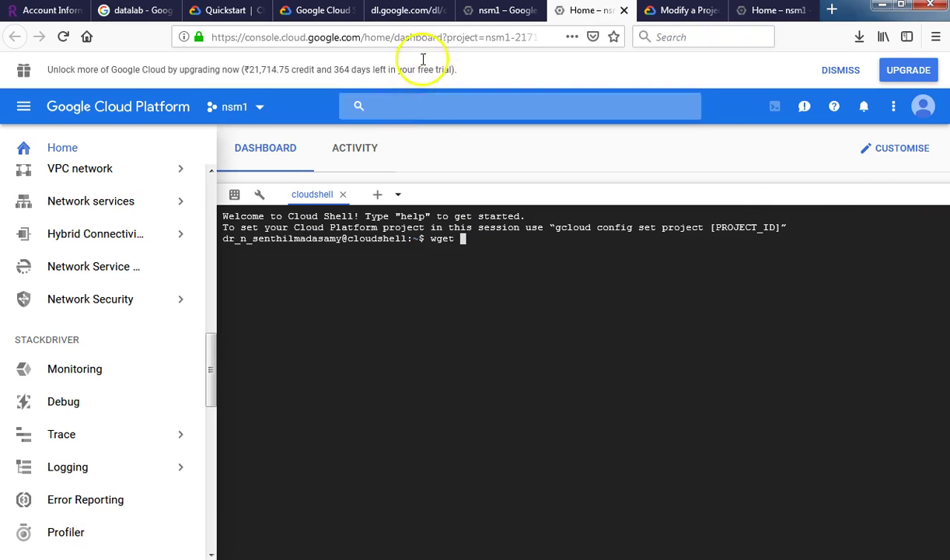
Step: Reopen the Linux 64-bit package link from the Cloud SDK documentation in a new tab and close the older duplicate download tab
click(346, 14)
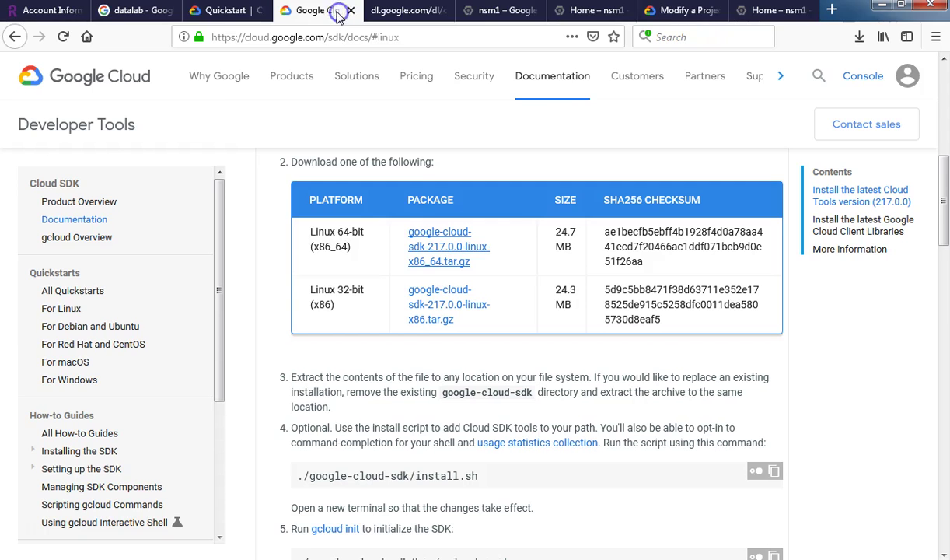
right_click(451, 246)
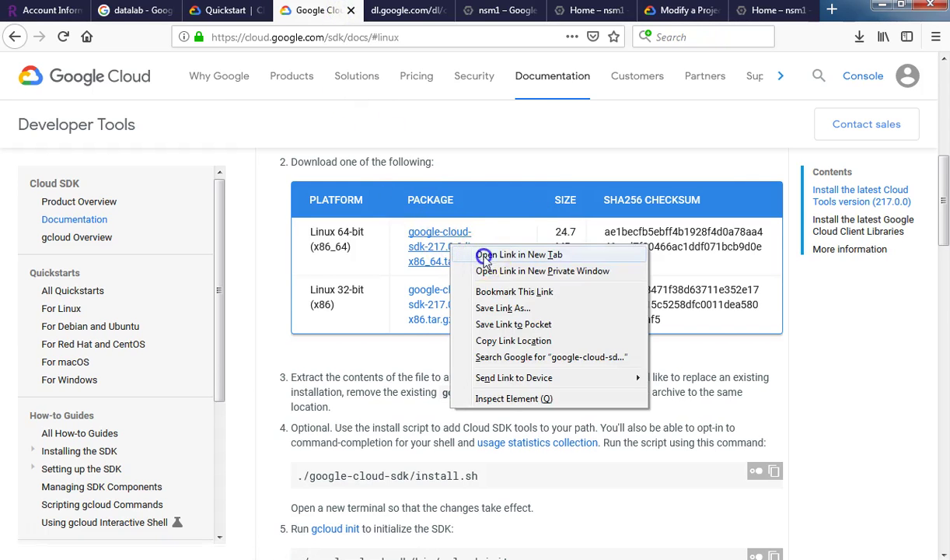
click(422, 193)
click(441, 11)
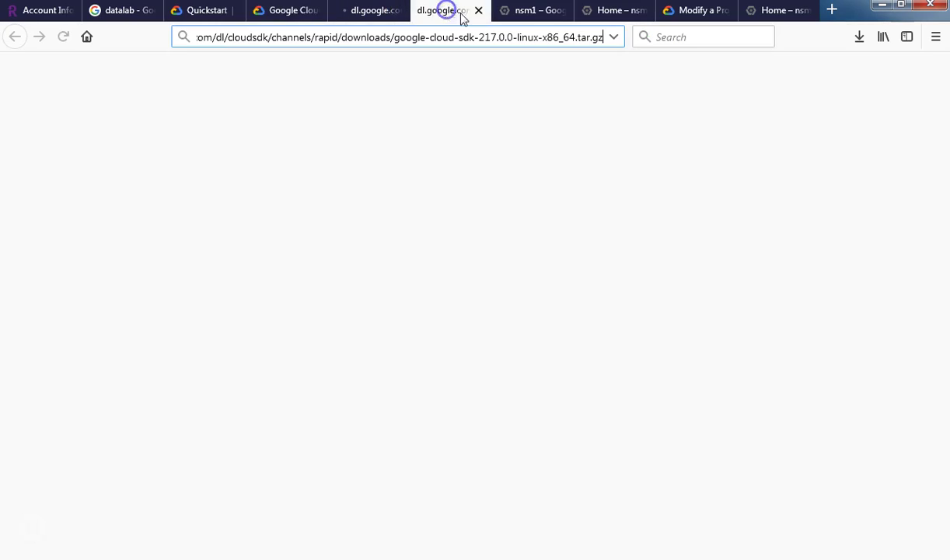
click(476, 11)
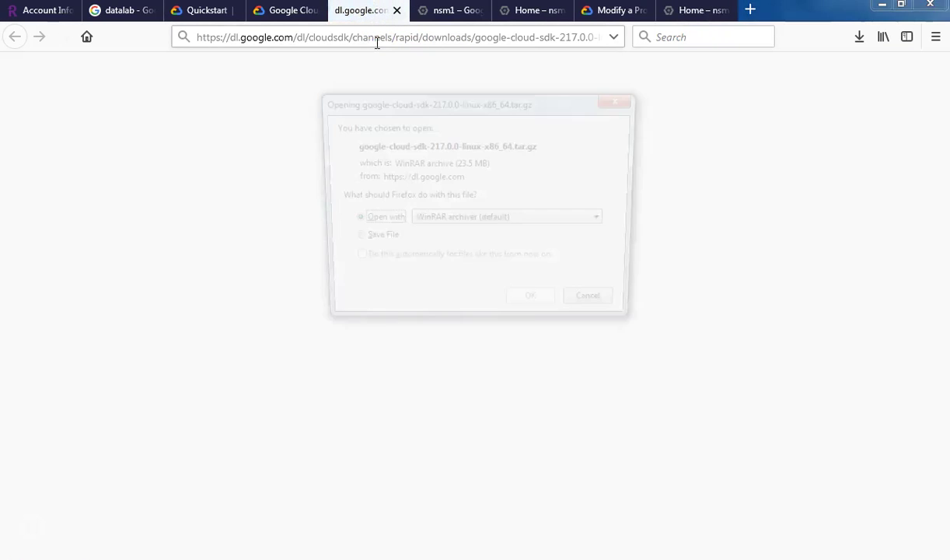
Step: Copy the full Linux 64-bit package URL, dismiss the local download dialog and return to the nsm1 Cloud Shell page
click(377, 44)
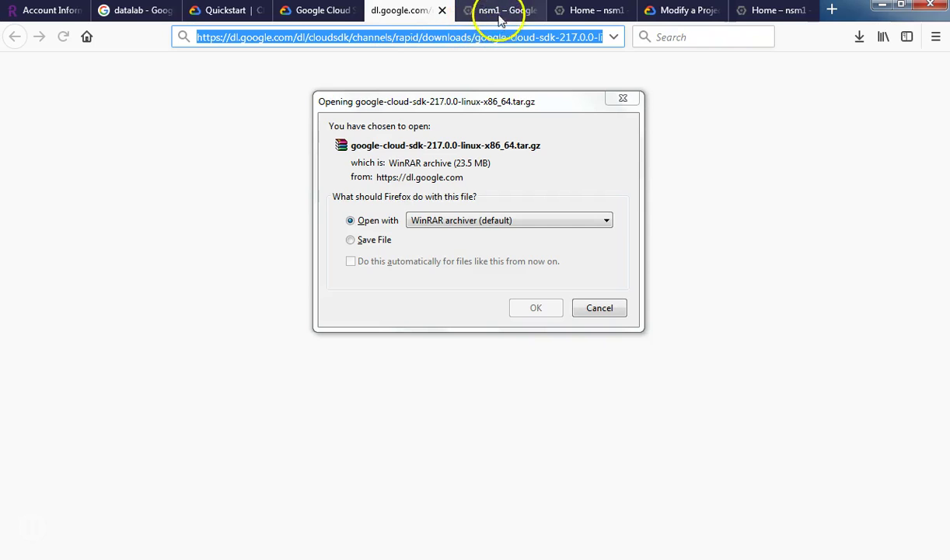
click(315, 12)
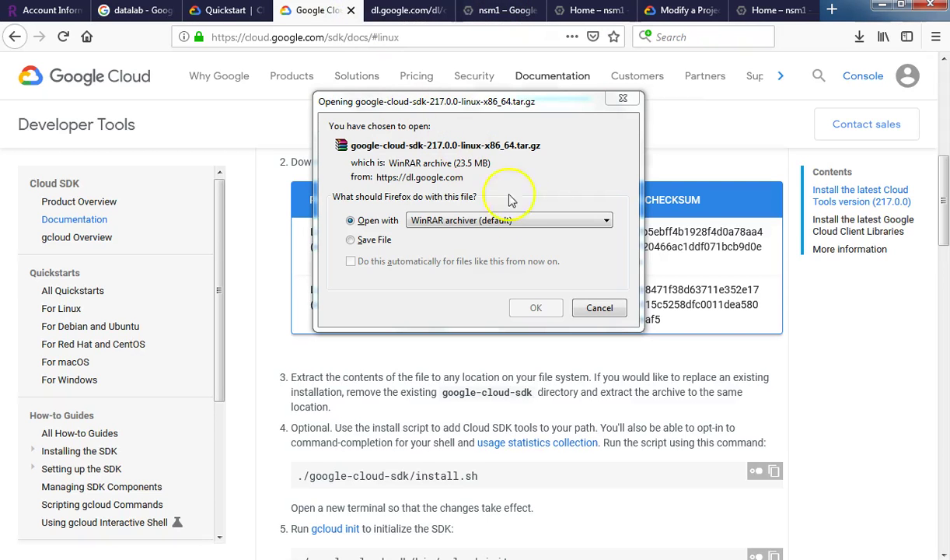
click(622, 101)
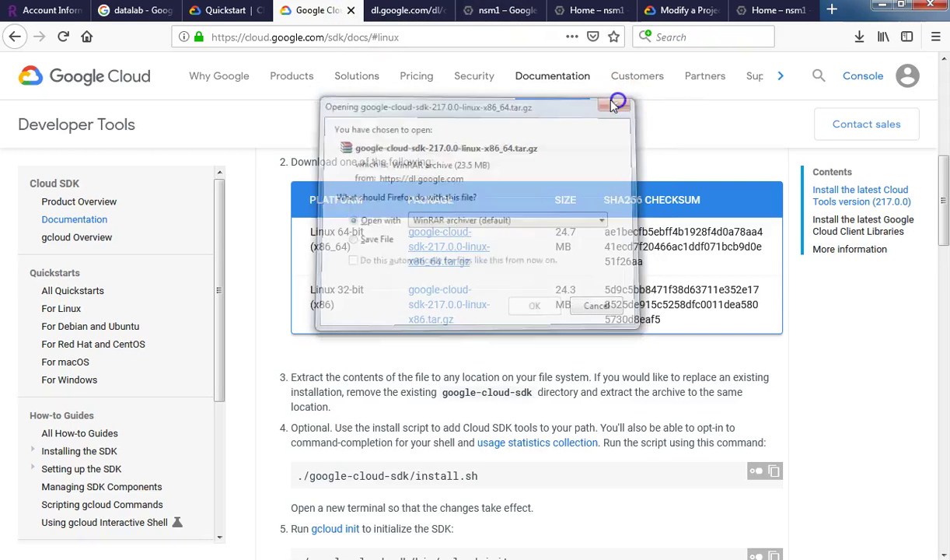
click(478, 13)
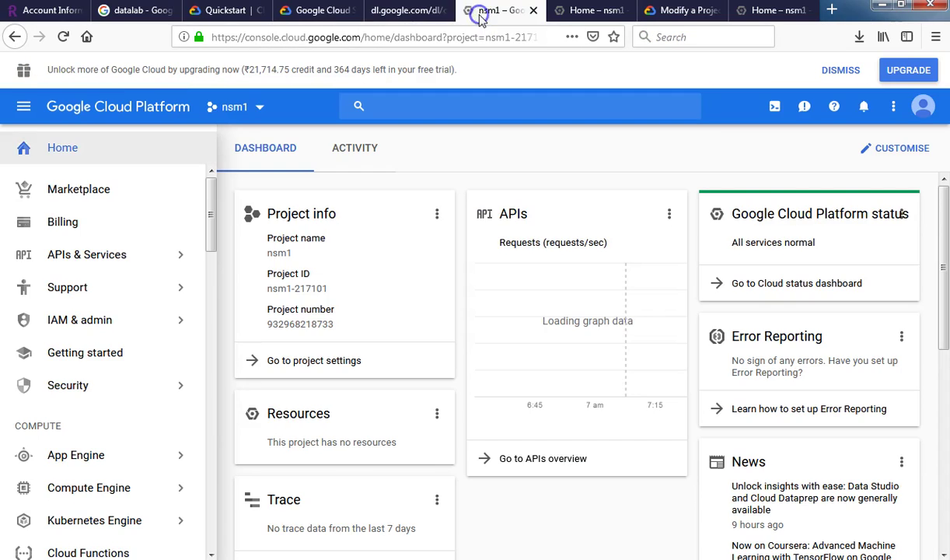
click(424, 15)
click(574, 17)
Step: Try to paste the copied package URL after wget at the Cloud Shell prompt
click(416, 229)
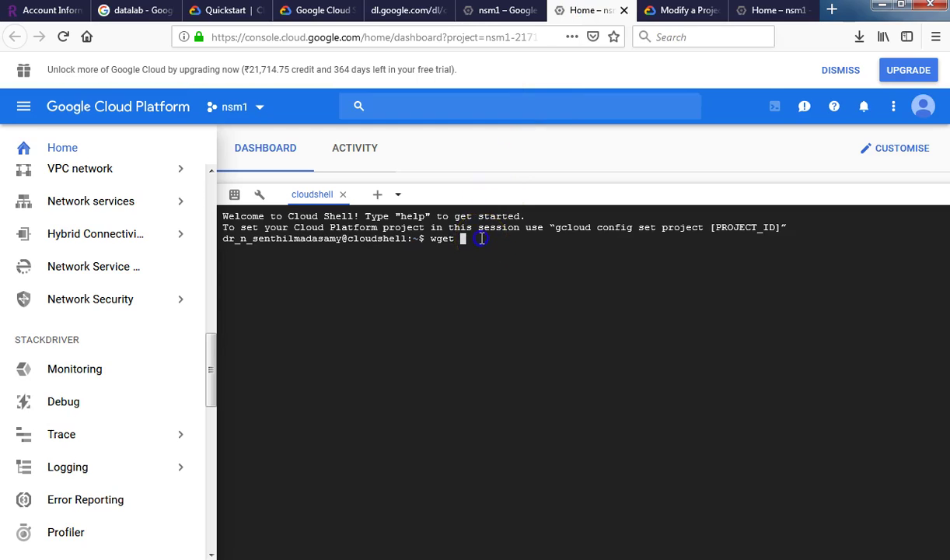
right_click(474, 242)
click(493, 247)
click(314, 193)
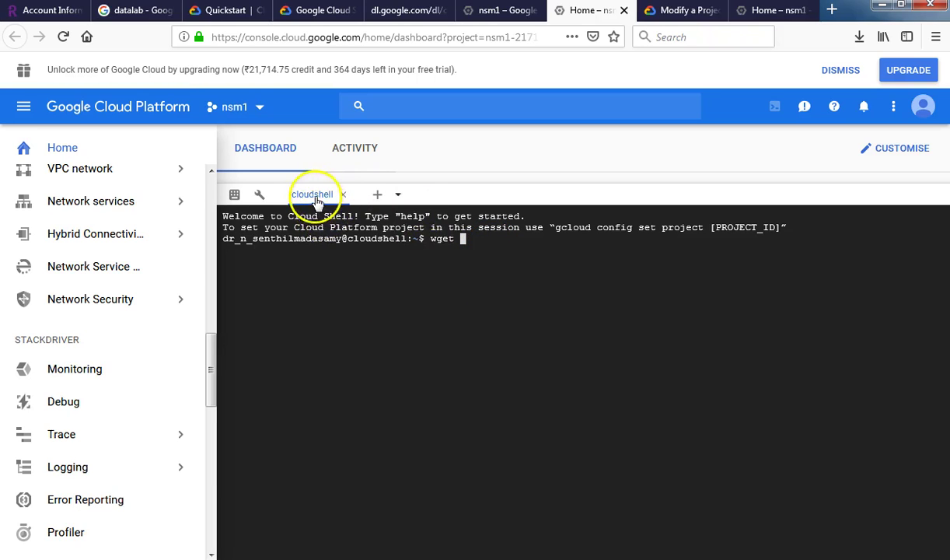
click(449, 251)
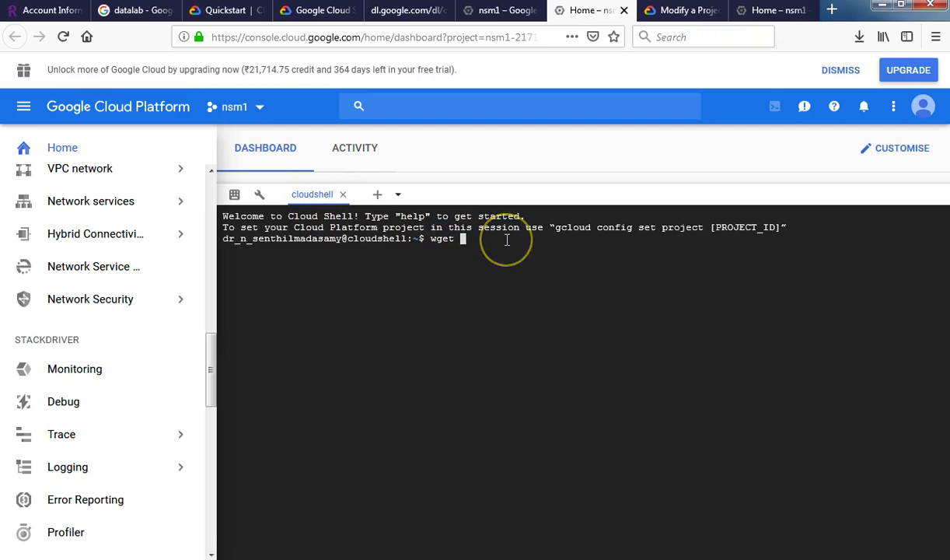
Step: Download google-cloud-sdk-217.0.0-linux-x86_64.tar.gz in the Cloud Shell with wget and the quoted dl.google.com URL
text("")
key(Left)
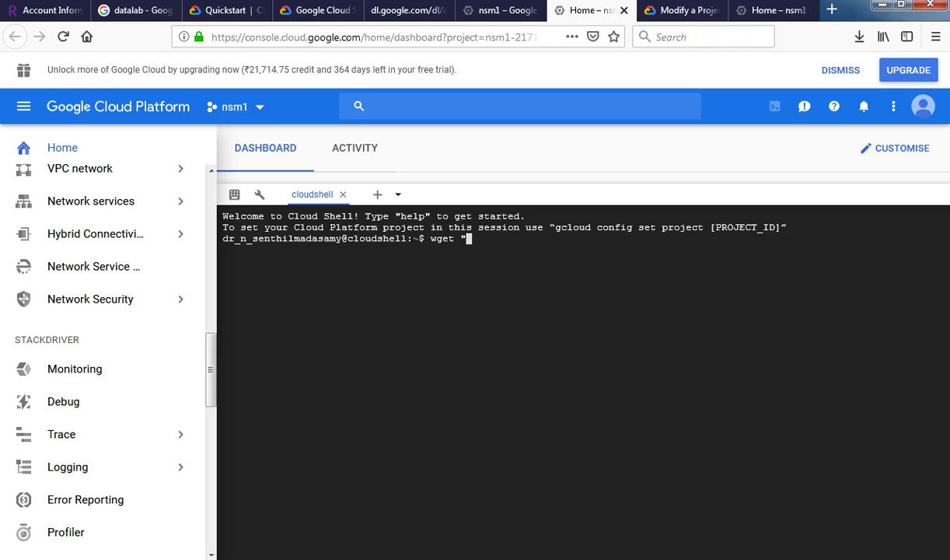
key(ctrl+v)
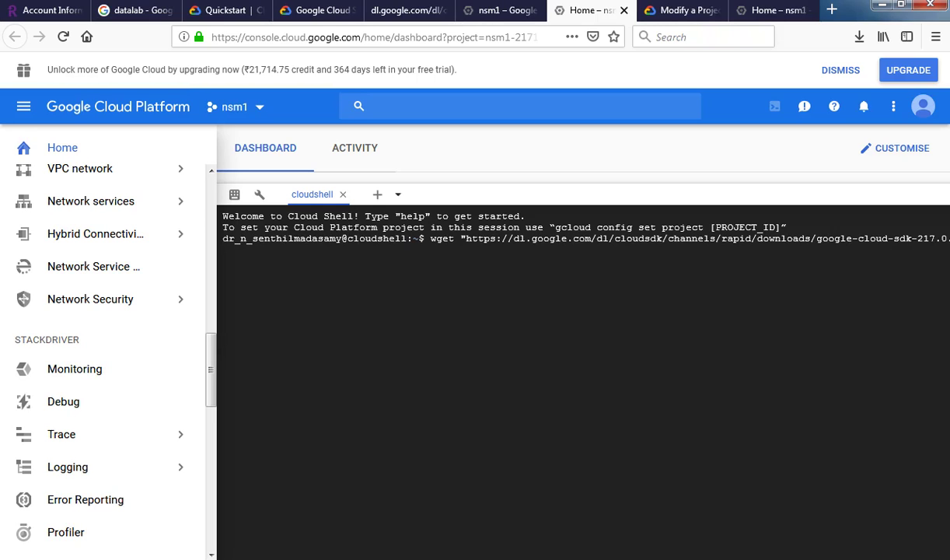
mouse_move(194, 319)
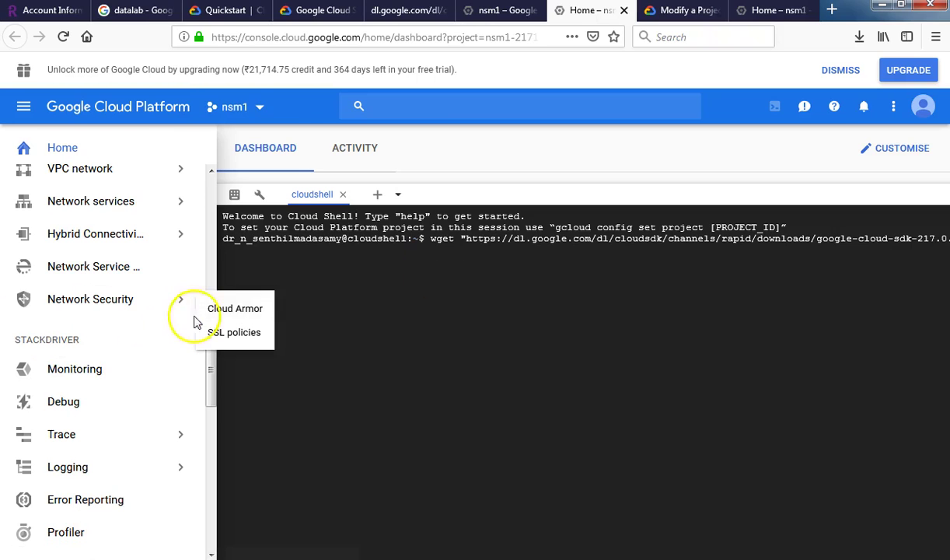
click(209, 286)
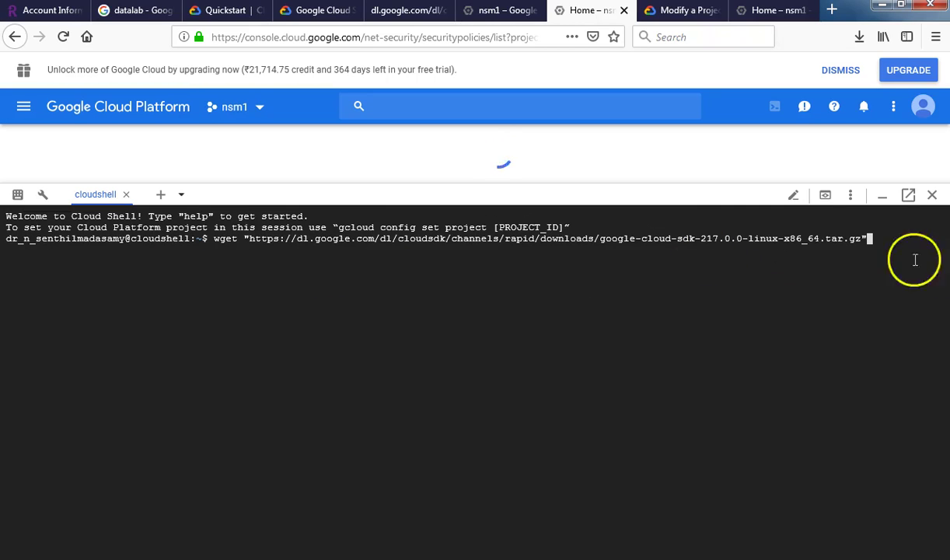
click(870, 251)
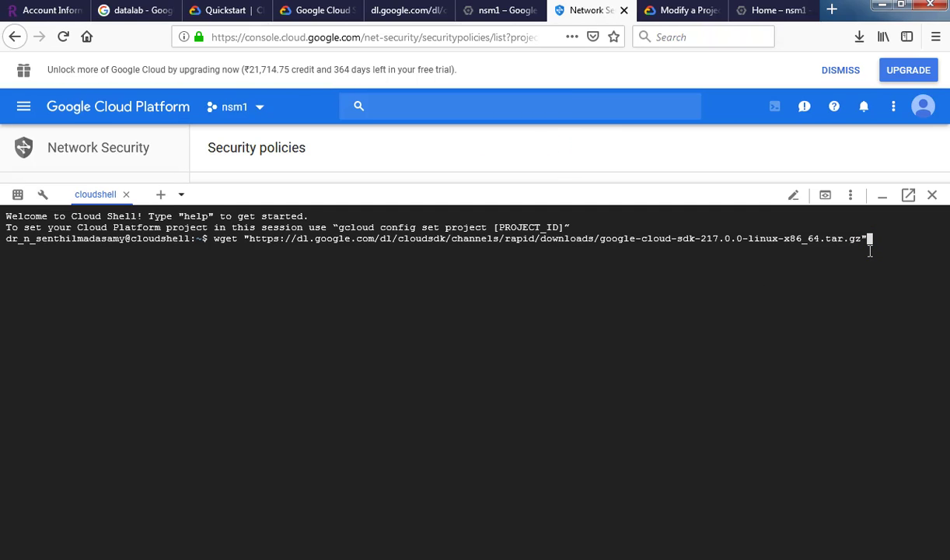
click(96, 196)
click(880, 239)
key(Return)
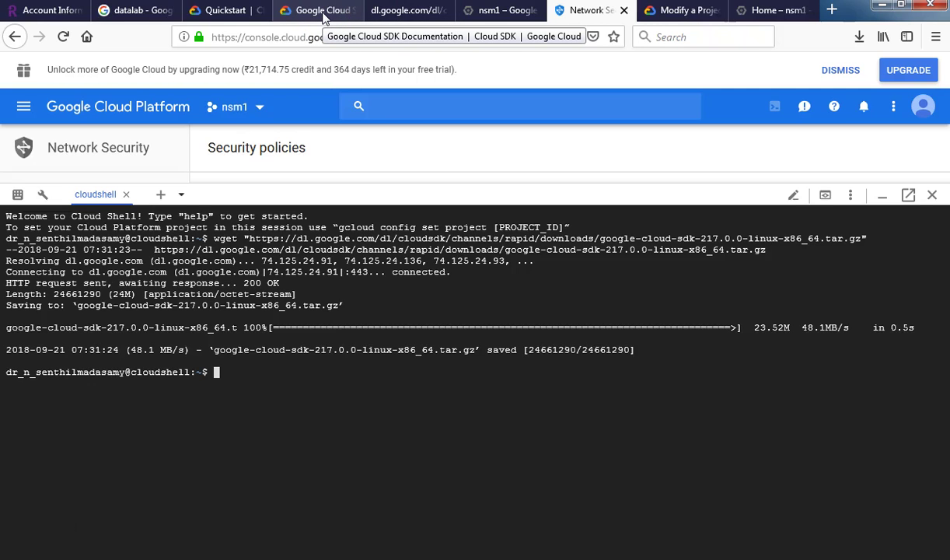
Step: Copy the install script command ./google-cloud-sdk/install.sh from the Cloud SDK documentation for Linux
click(229, 10)
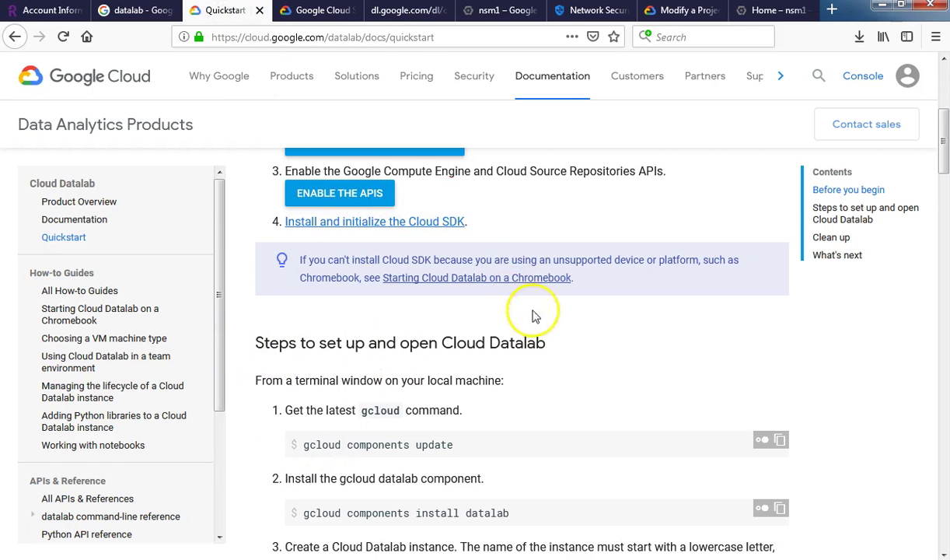
scroll(537, 315, down, 3)
click(331, 10)
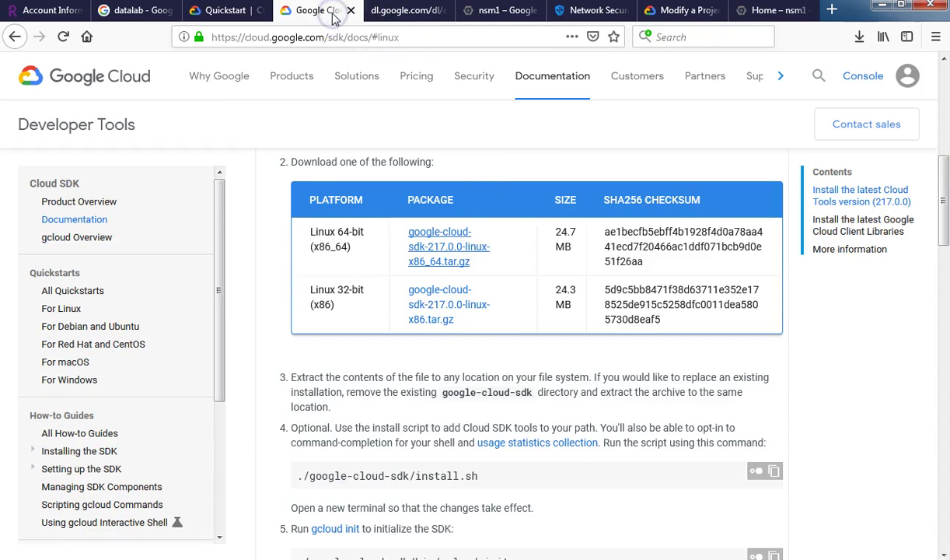
scroll(459, 343, down, 3)
scroll(522, 327, up, 2)
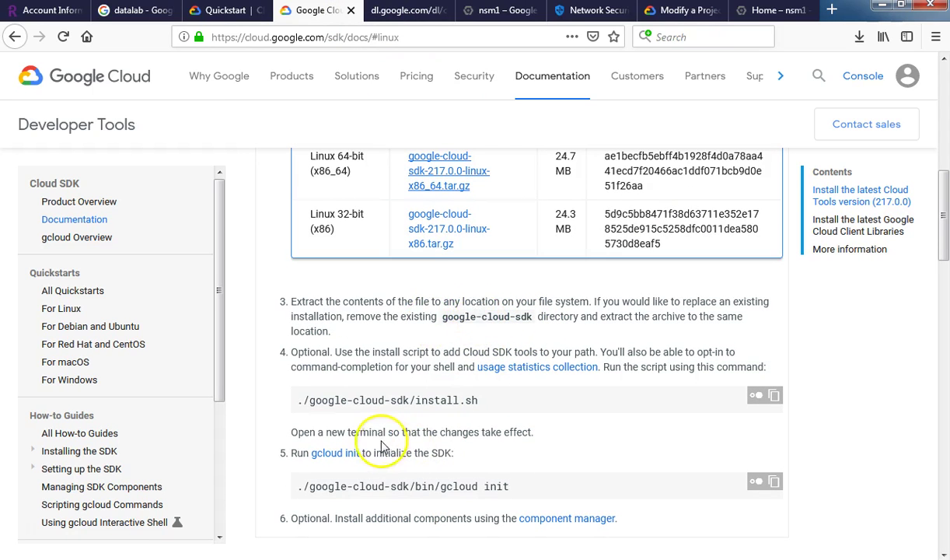
click(774, 397)
click(779, 397)
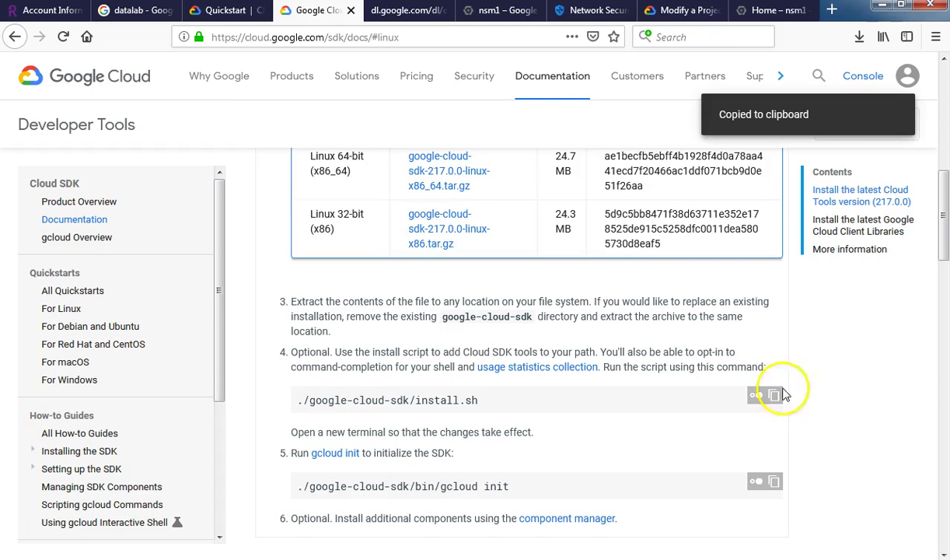
Step: Try to run the copied ./google-cloud-sdk/install.sh command in the Cloud Shell
click(504, 14)
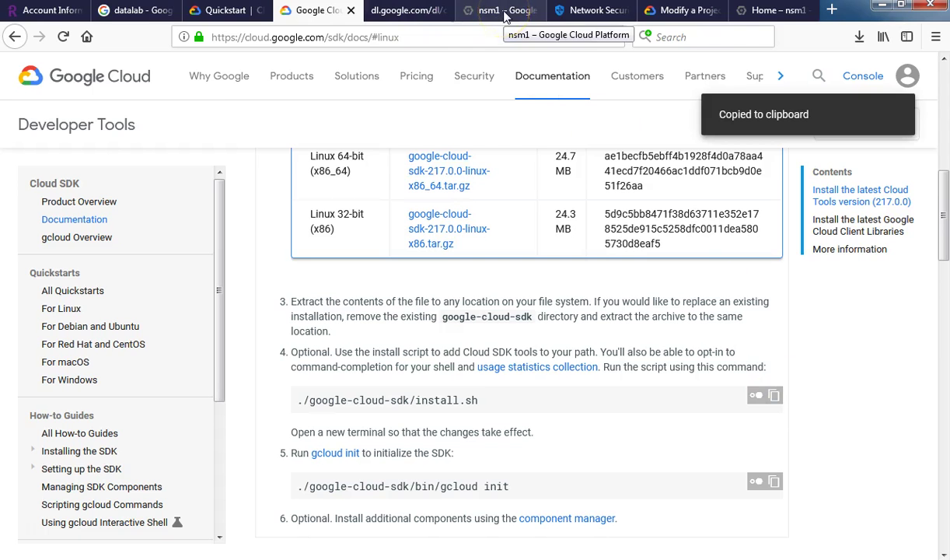
click(501, 16)
click(400, 14)
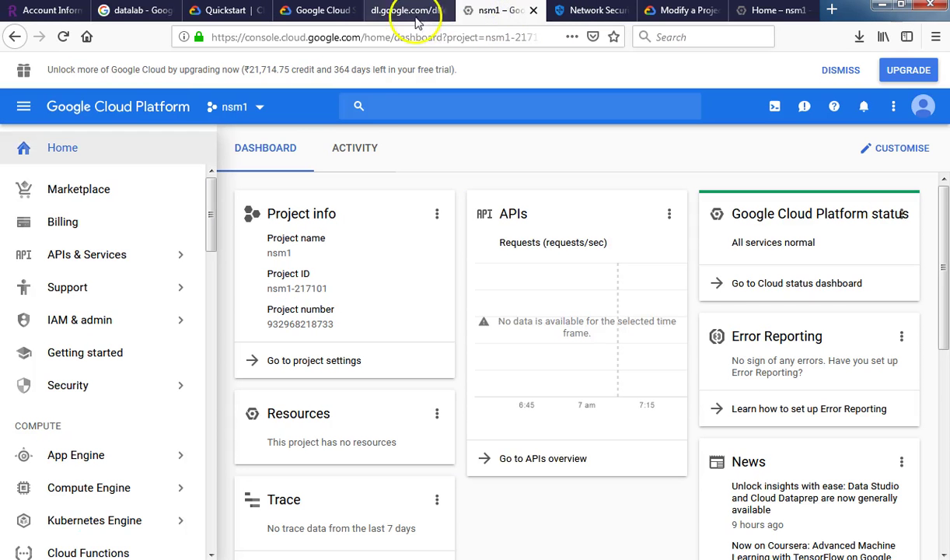
click(587, 11)
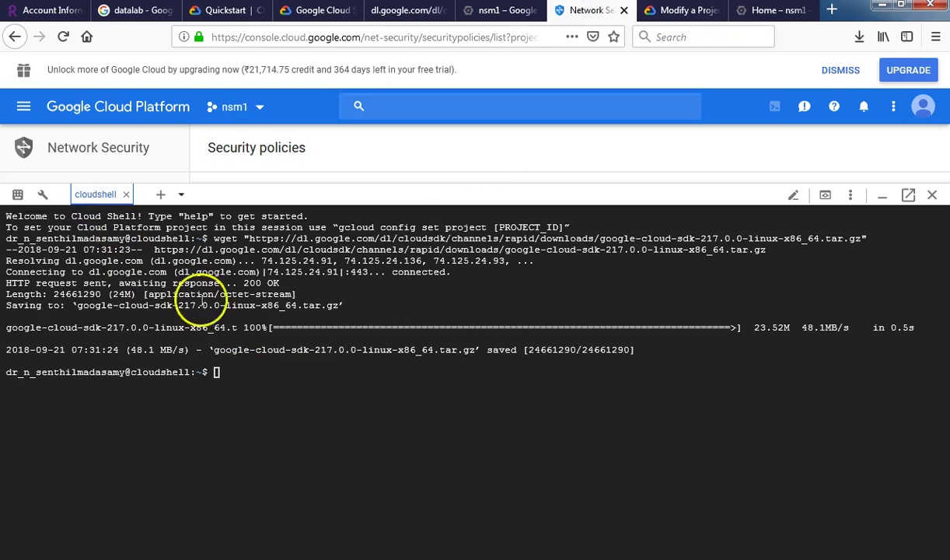
click(220, 376)
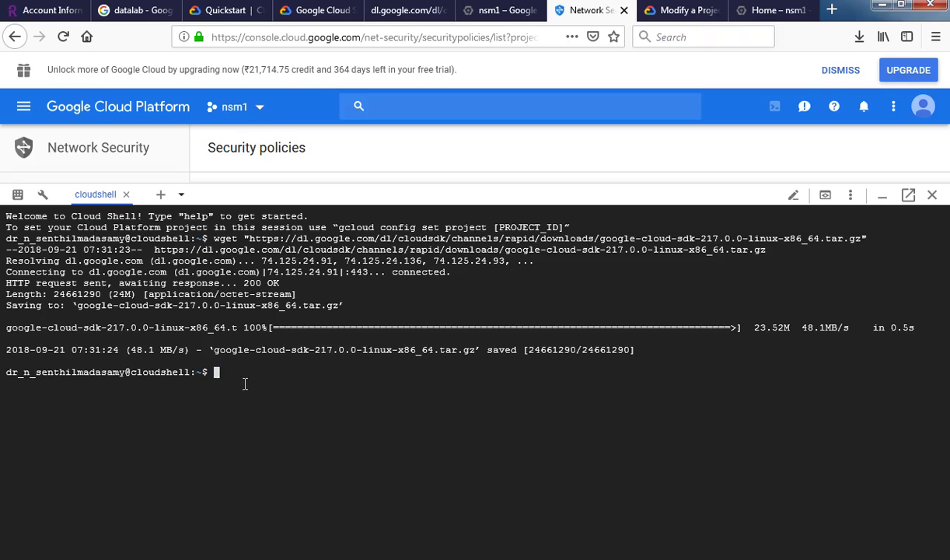
key(ctrl+v)
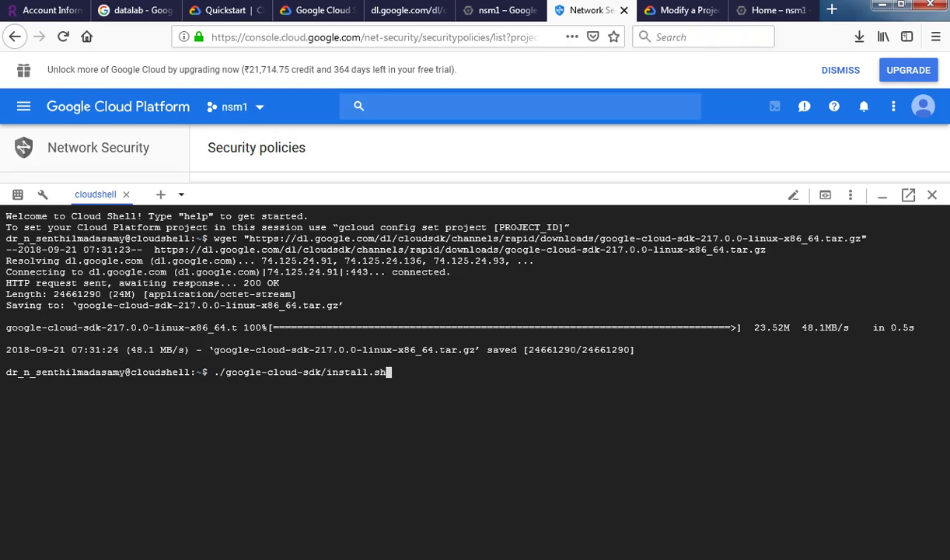
key(Return)
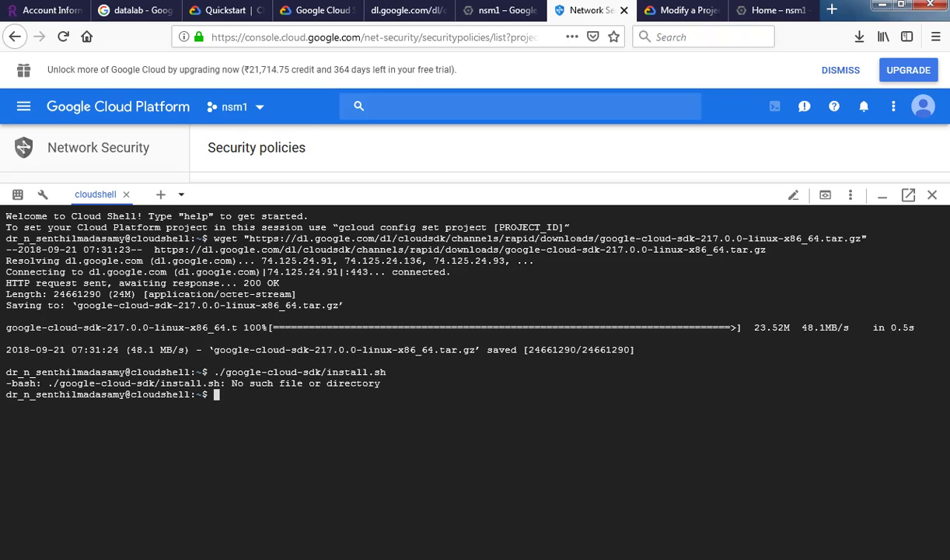
Step: List the files in the Cloud Shell home directory with ls
click(238, 381)
text(ll)
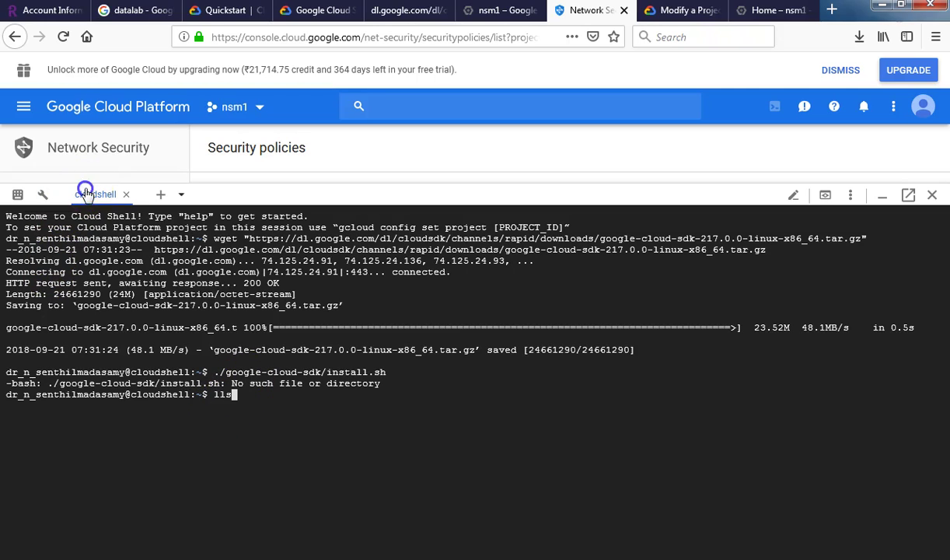
text(s)
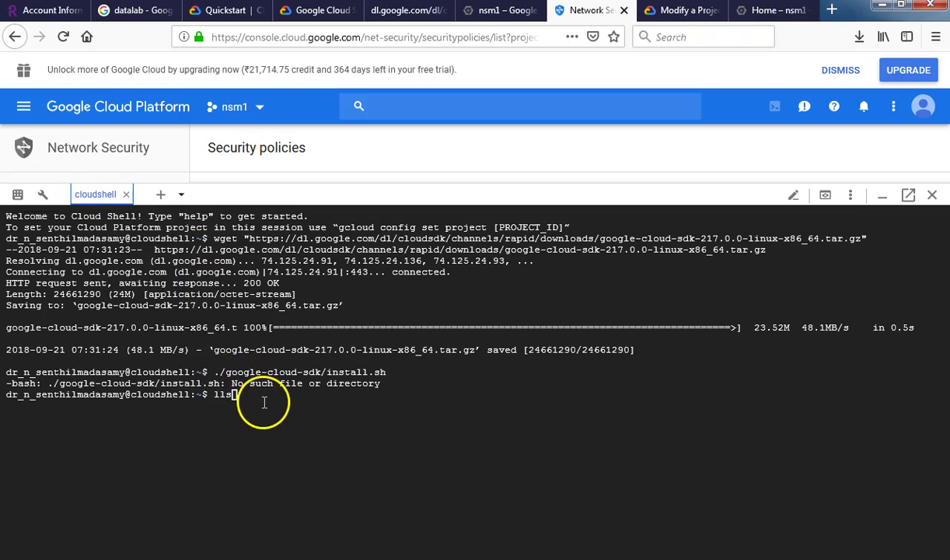
key(ctrl+x)
key(BackSpace)
key(BackSpace)
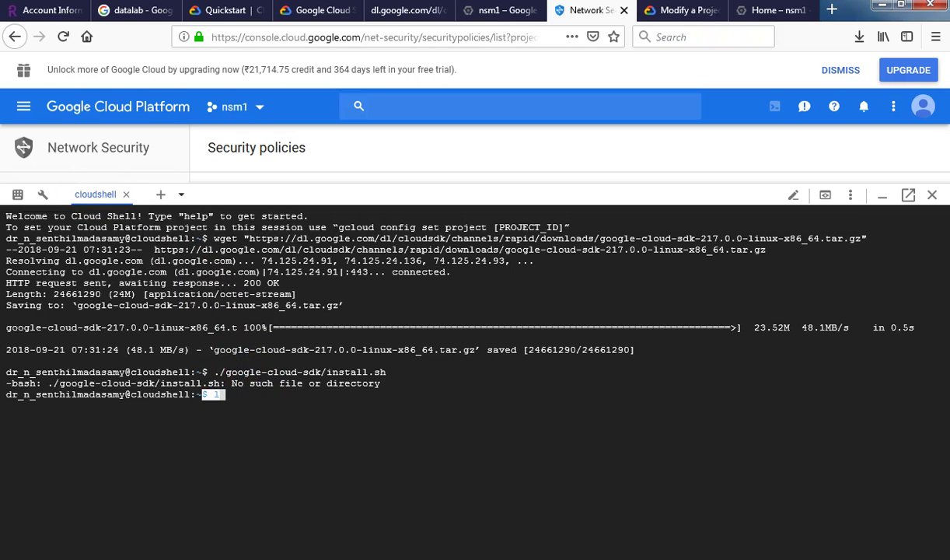
key(ctrl+x)
key(BackSpace)
text(ls)
key(Return)
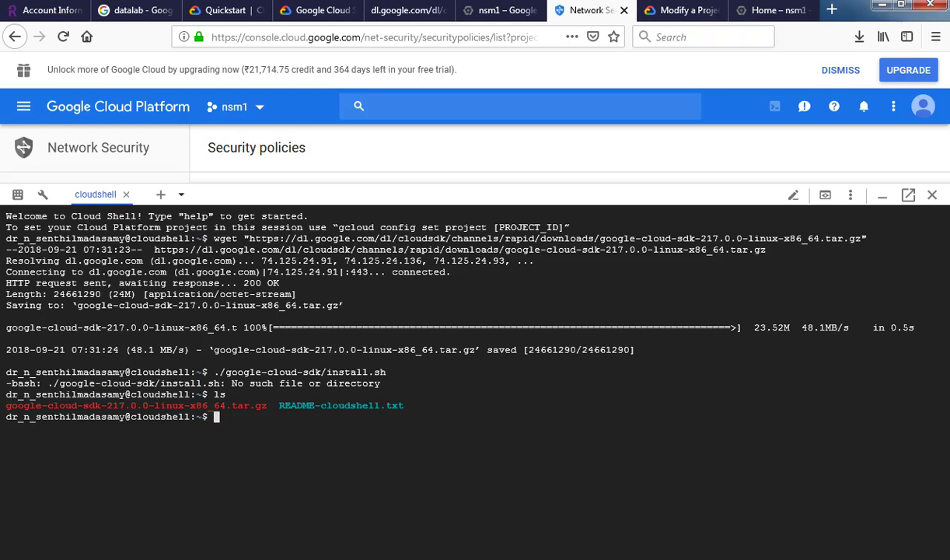
click(260, 404)
text(./googl)
text(e)
text(-cloud)
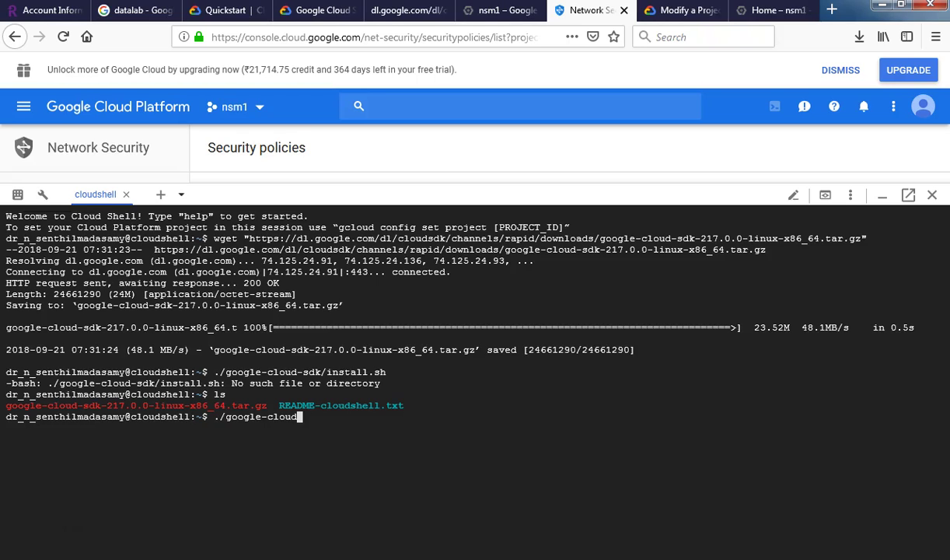
text(-sdk)
text(-217.)
text(0.0)
key(BackSpace)
key(BackSpace)
key(BackSpace)
key(BackSpace)
key(BackSpace)
key(BackSpace)
key(BackSpace)
key(BackSpace)
key(BackSpace)
key(BackSpace)
key(BackSpace)
key(BackSpace)
key(BackSpace)
key(BackSpace)
key(BackSpace)
key(BackSpace)
key(BackSpace)
key(BackSpace)
key(BackSpace)
key(BackSpace)
key(BackSpace)
key(BackSpace)
key(BackSpace)
key(BackSpace)
key(BackSpace)
key(BackSpace)
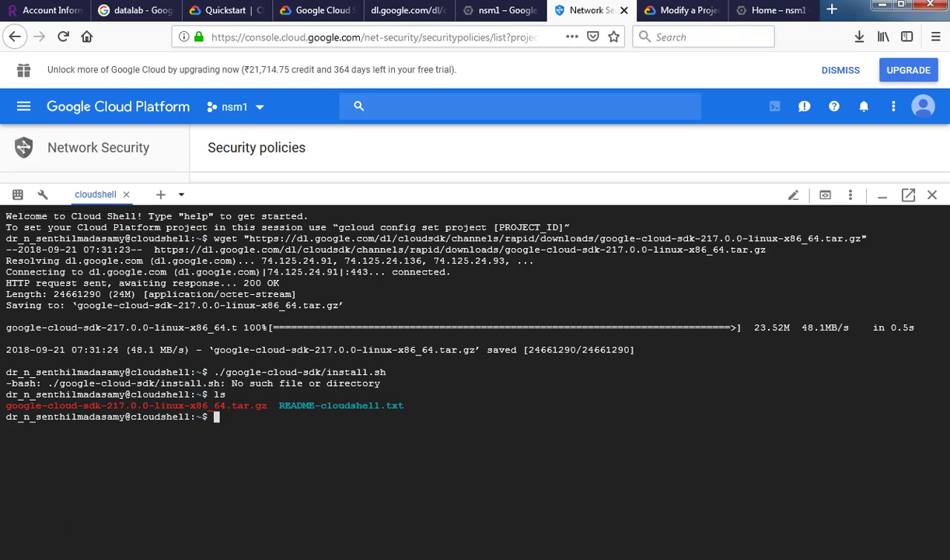
Step: Extract google-cloud-sdk-217.0.0-linux-x86_64.tar.gz with tar xf and list the directory contents with ls
text(tar xf google)
key(Tab)
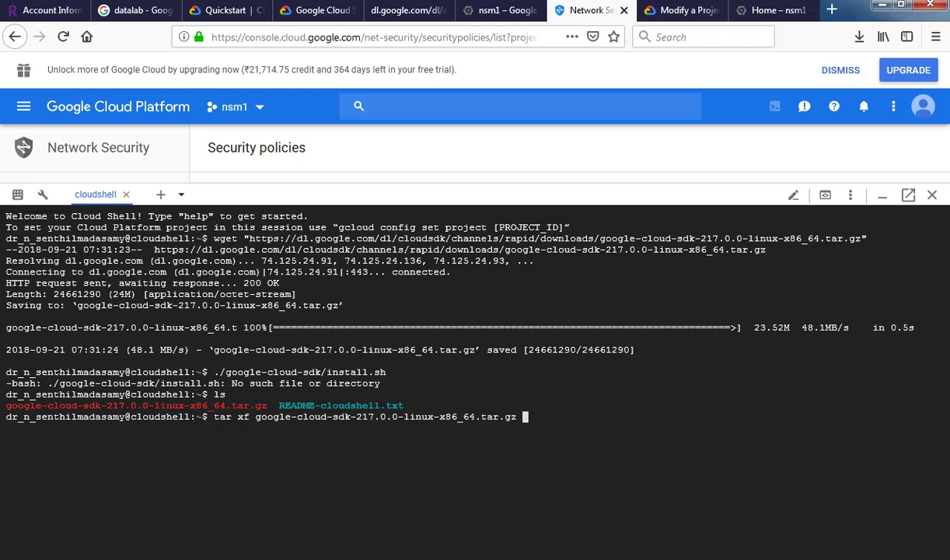
key(BackSpace)
key(Return)
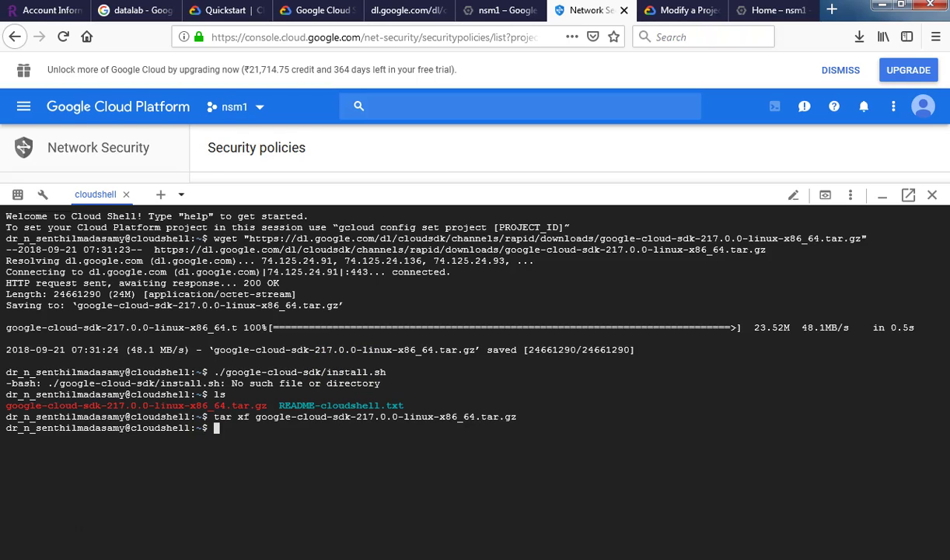
text(ls)
key(Return)
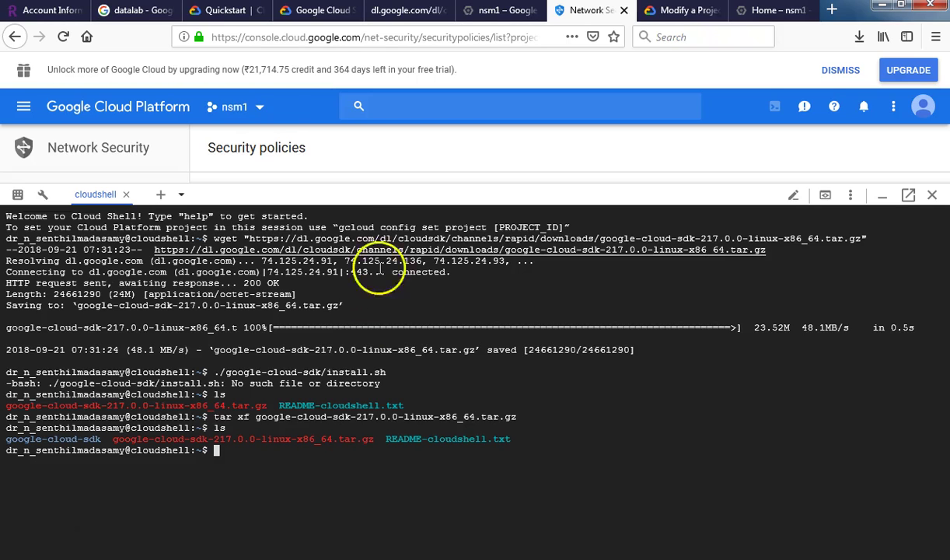
Step: Copy the install script command from the SDK documentation again and run ./google-cloud-sdk/install.sh in the Cloud Shell
click(318, 11)
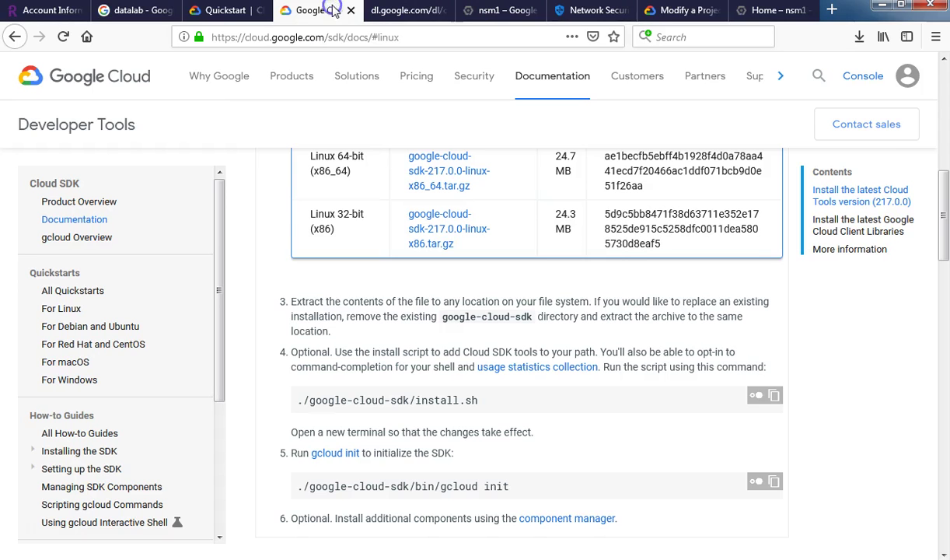
click(774, 395)
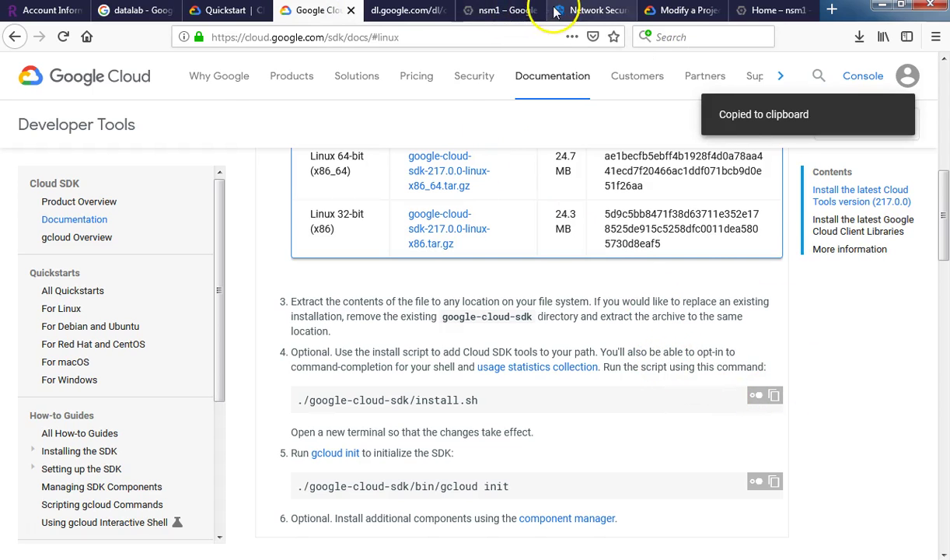
click(579, 12)
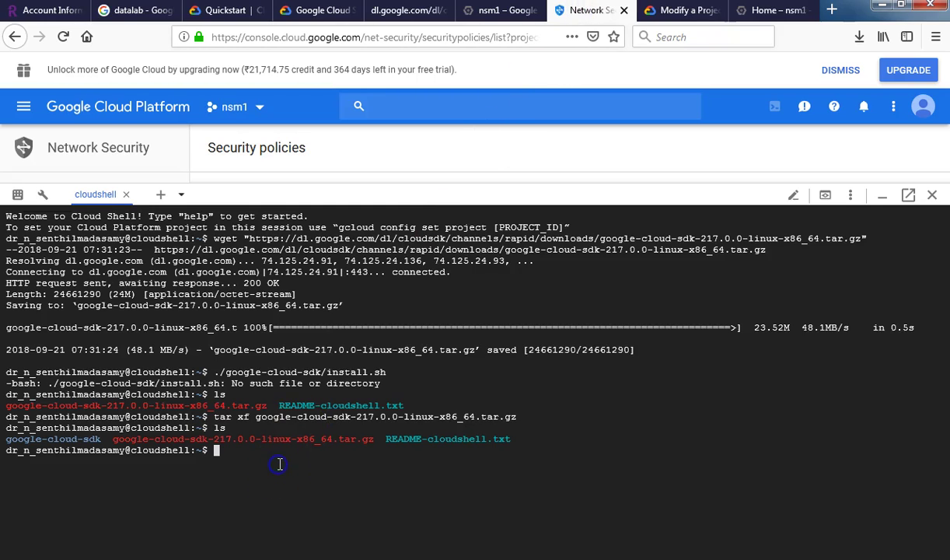
click(96, 190)
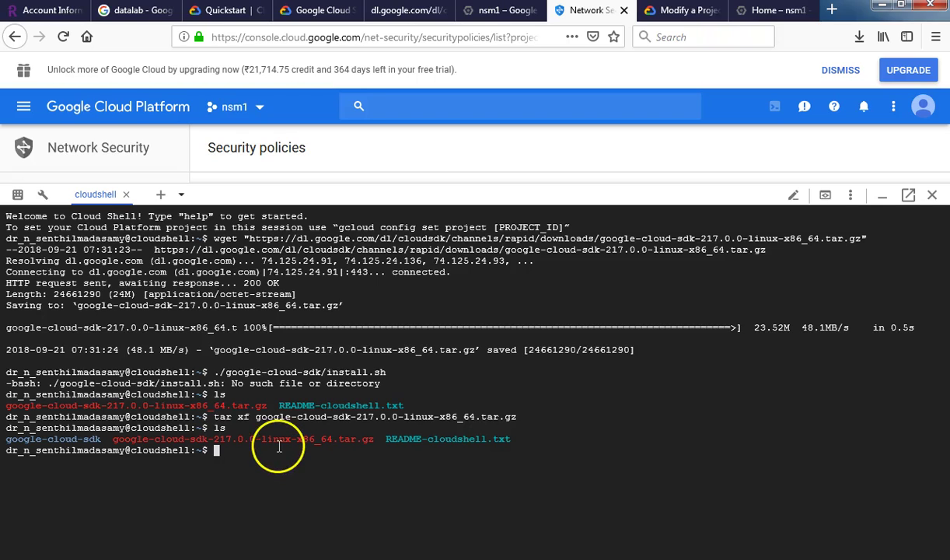
key(Up)
key(Up)
key(Up)
key(Up)
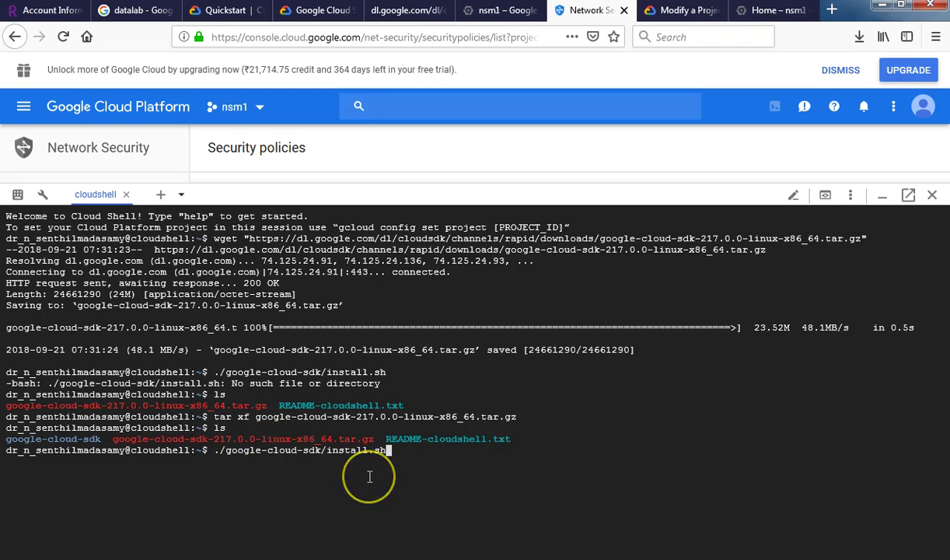
key(Return)
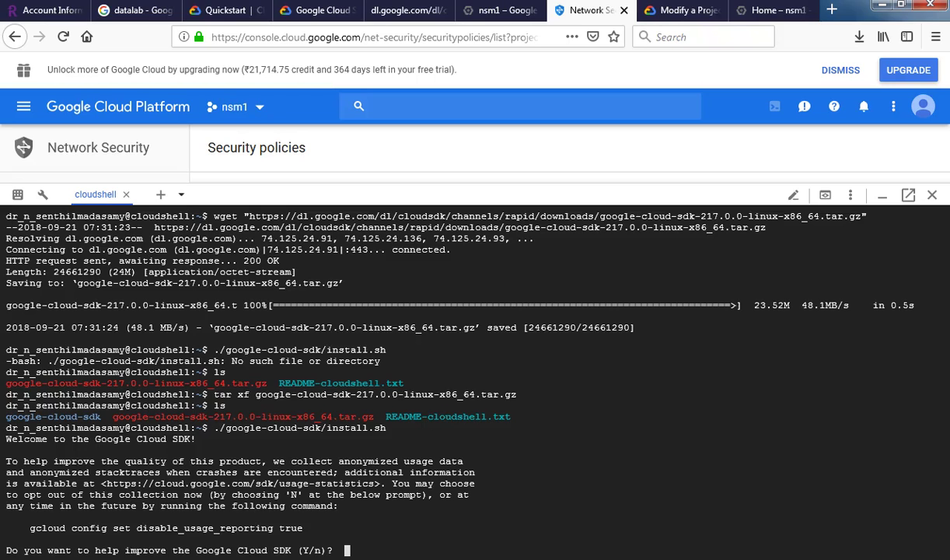
Step: Answer y to the installer's question about helping improve the Google Cloud SDK
text(y)
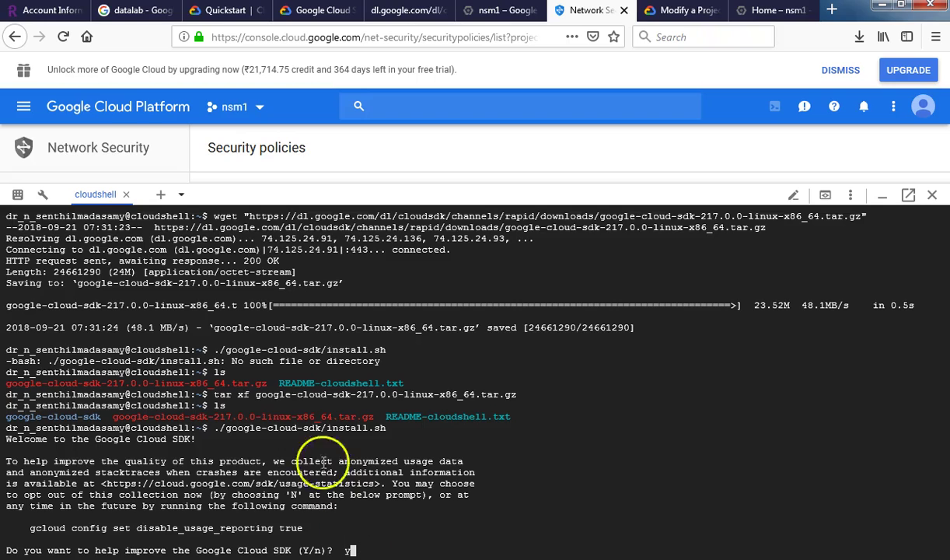
click(90, 194)
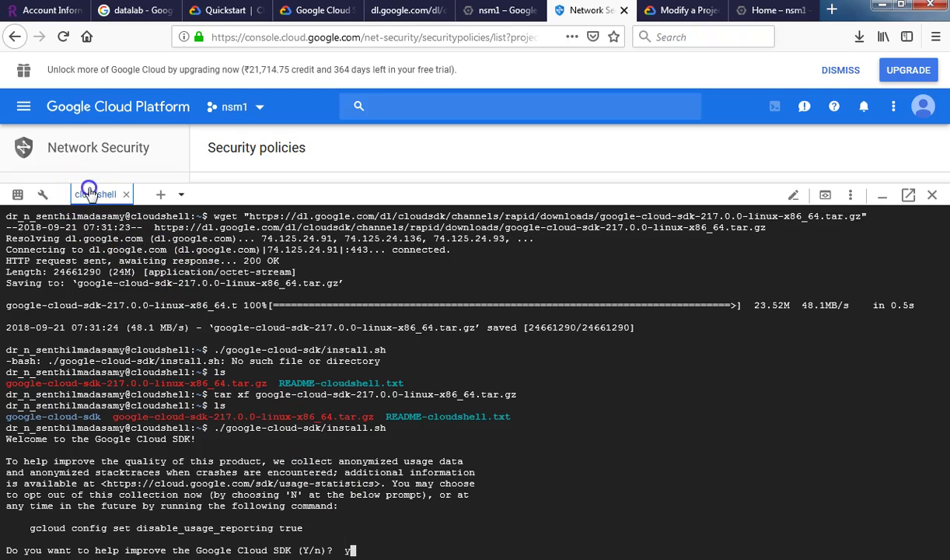
click(355, 546)
key(Return)
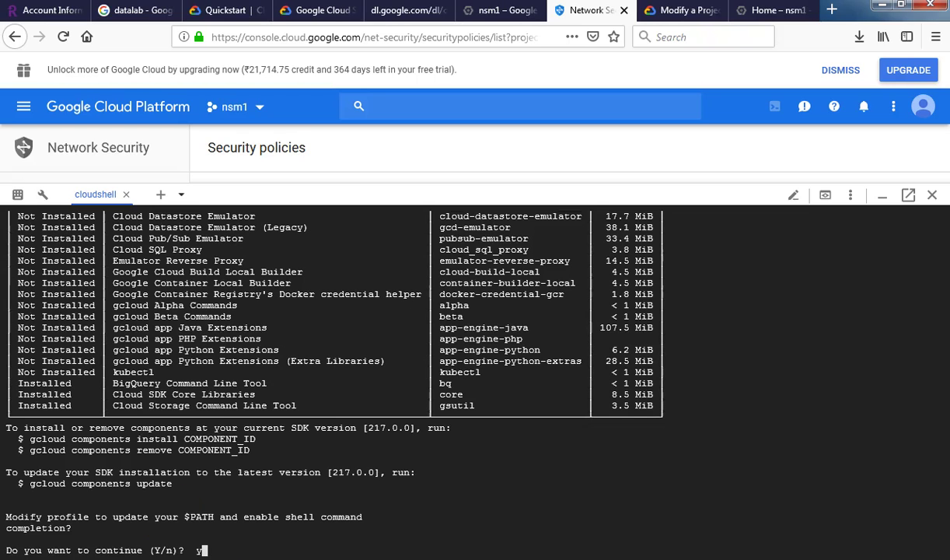
Step: Answer y to modifying the profile for $PATH and shell completion, and accept the default .bashrc path
text(y)
click(101, 194)
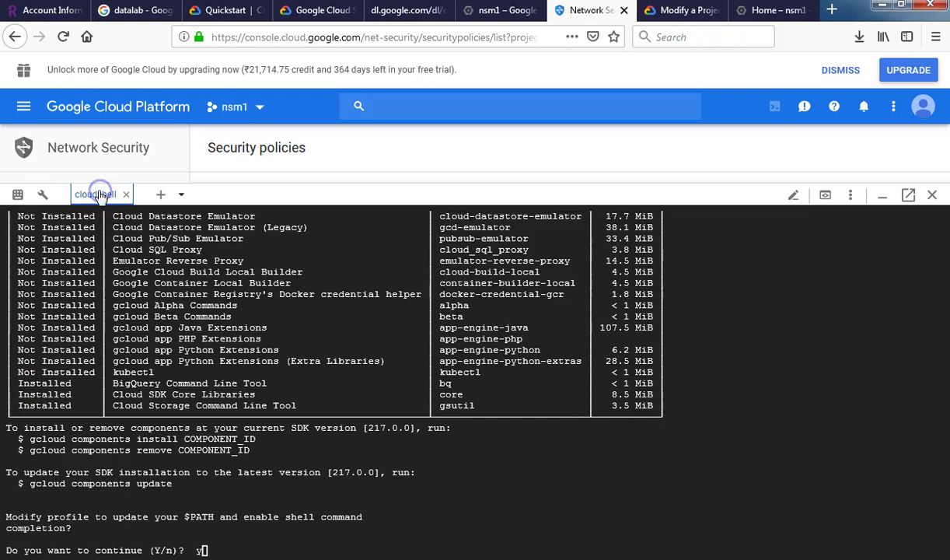
click(228, 549)
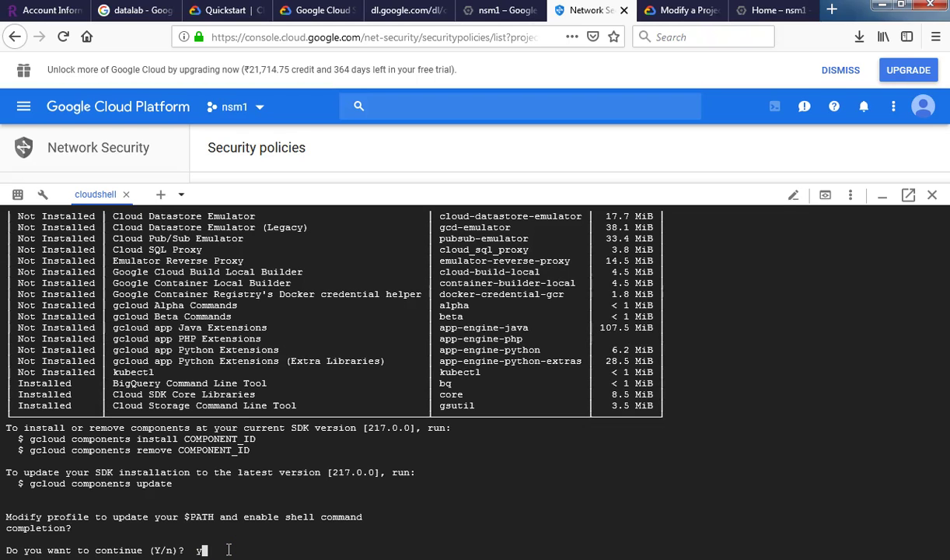
key(Return)
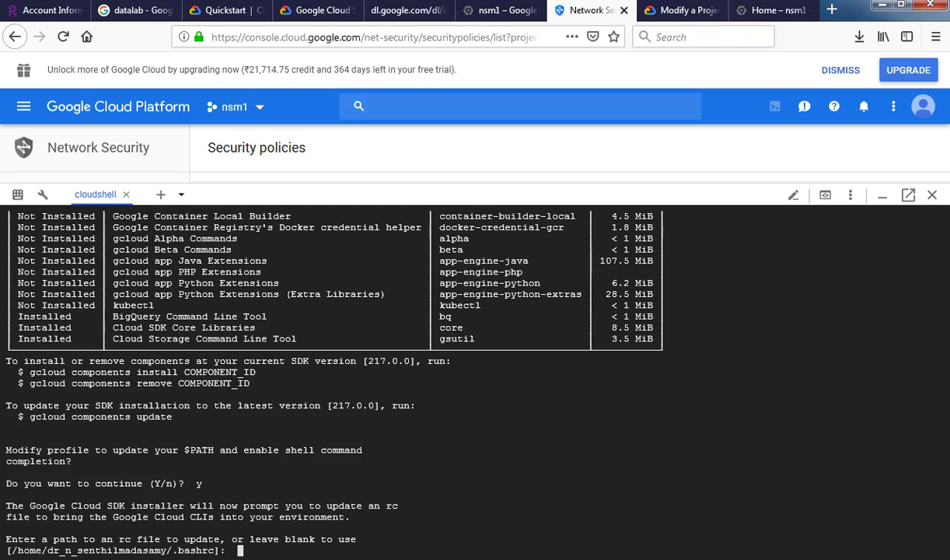
key(Return)
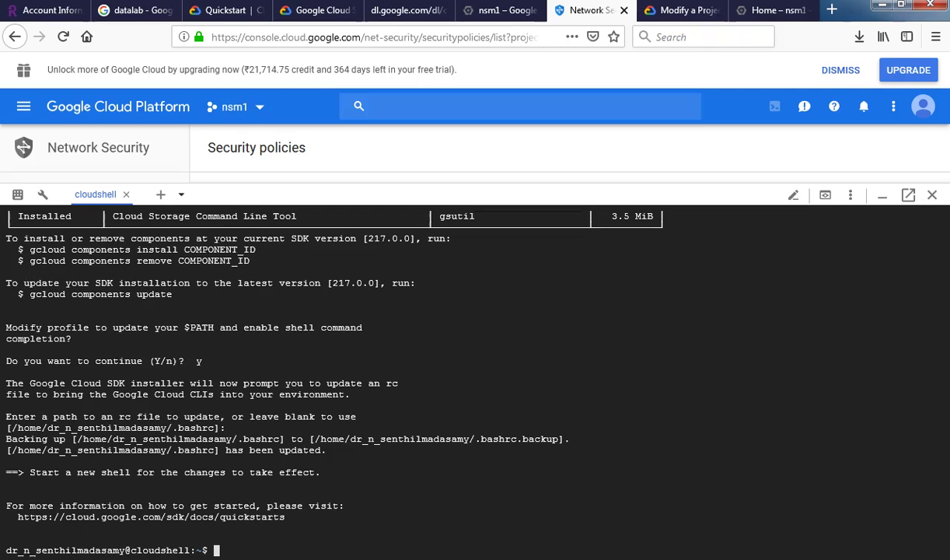
Step: Copy the ./google-cloud-sdk/bin/gcloud init command from step 5 of the Cloud SDK documentation
click(223, 17)
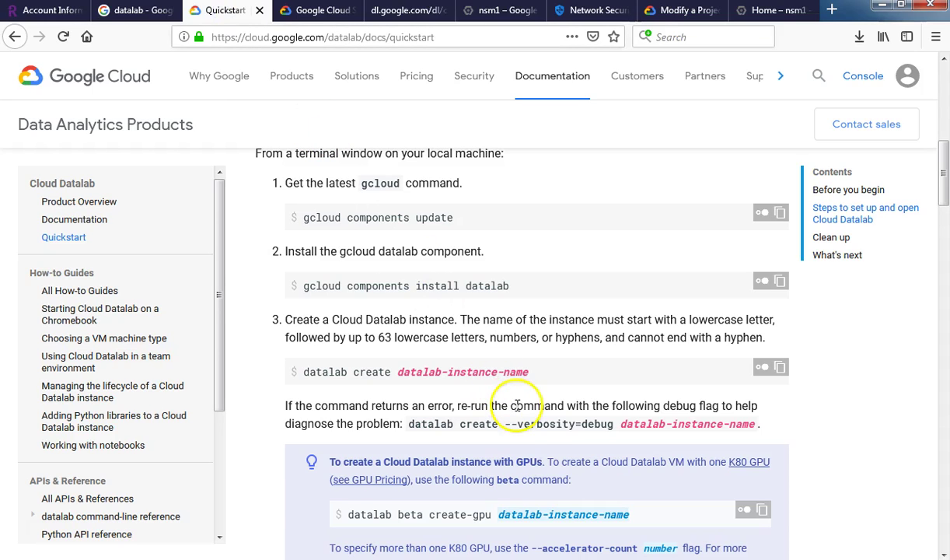
click(341, 12)
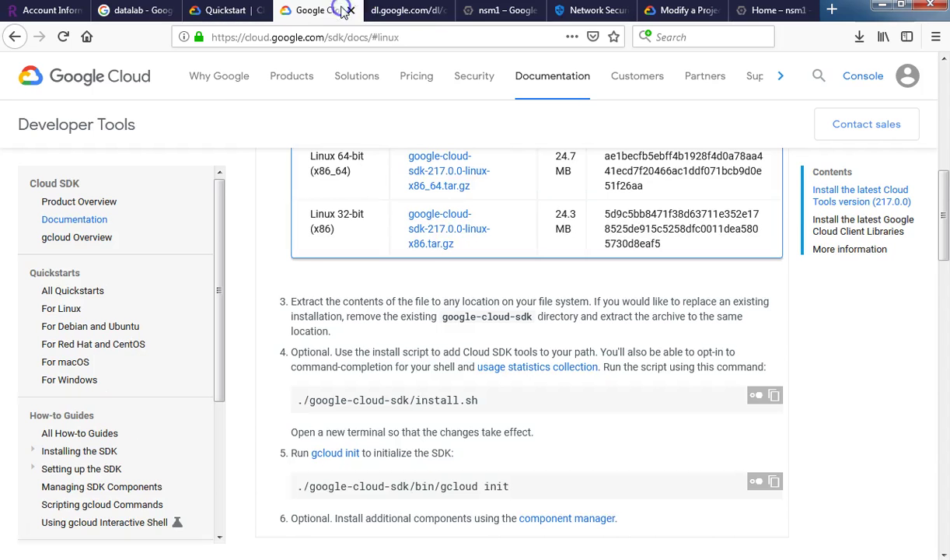
scroll(428, 467, down, 3)
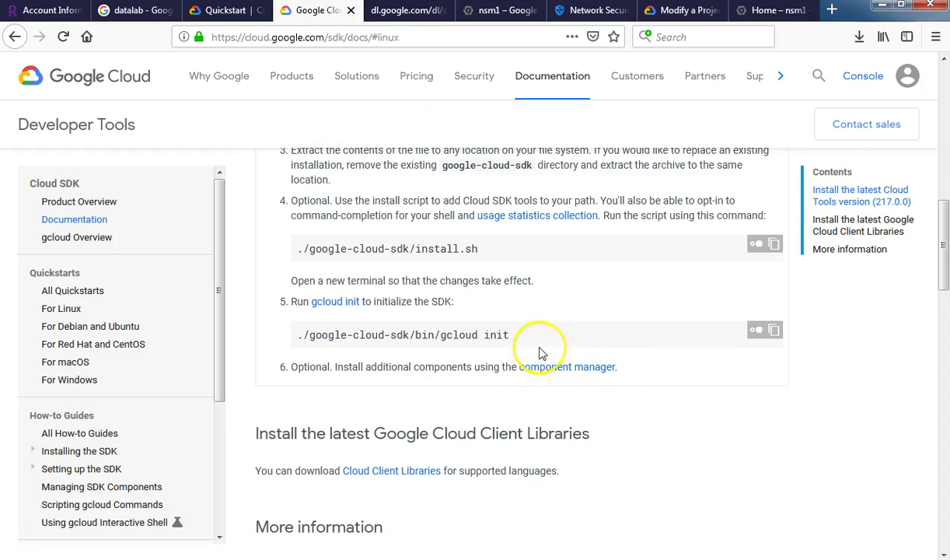
click(775, 332)
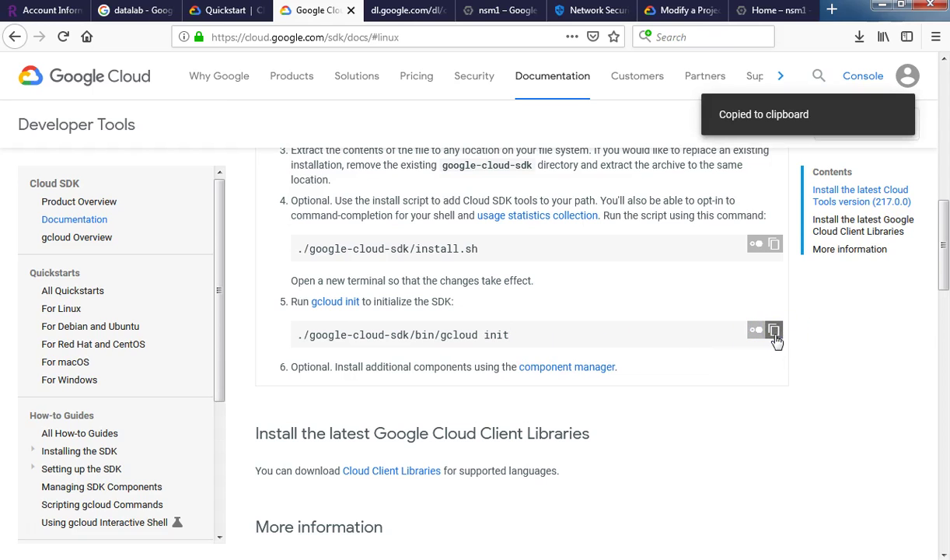
click(707, 336)
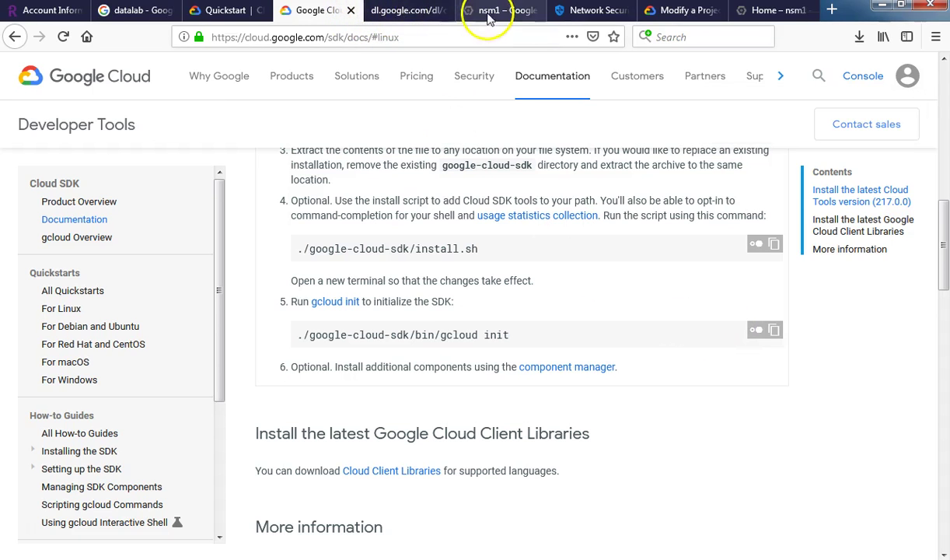
Step: Run ./google-cloud-sdk/bin/gcloud init in the Cloud Shell
click(614, 12)
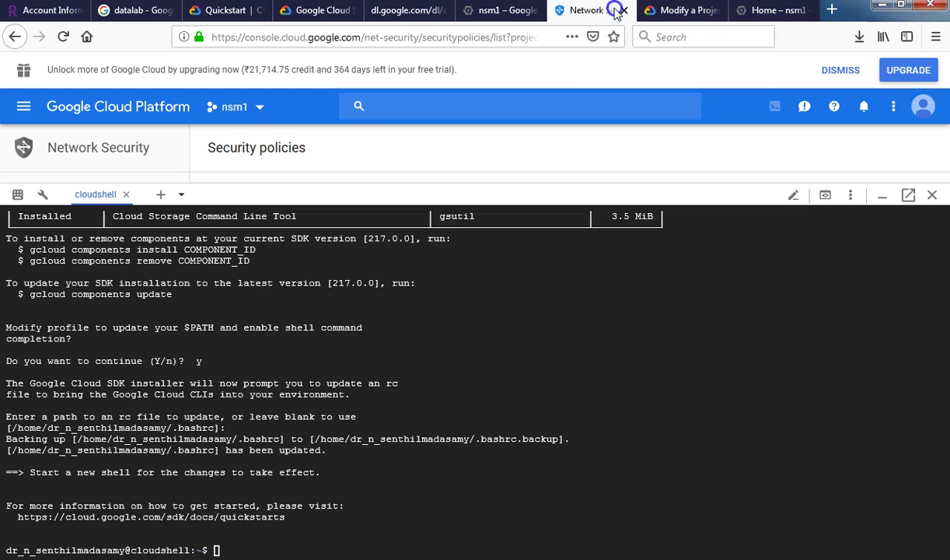
click(215, 549)
click(217, 549)
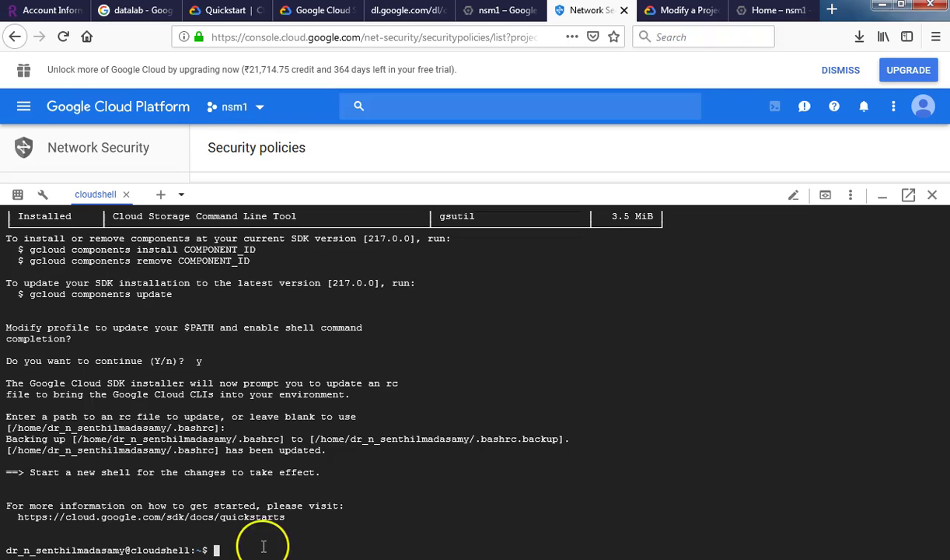
click(95, 193)
click(209, 549)
key(ctrl+v)
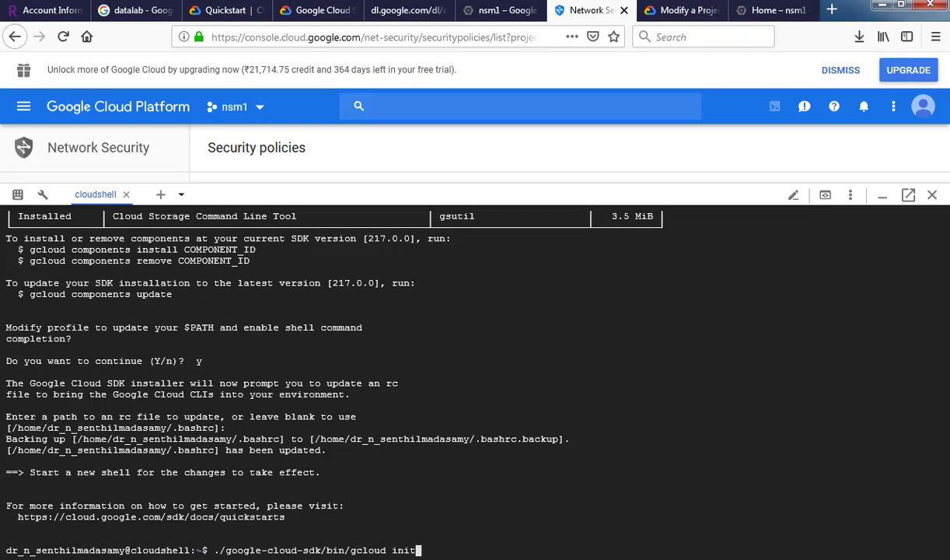
key(Return)
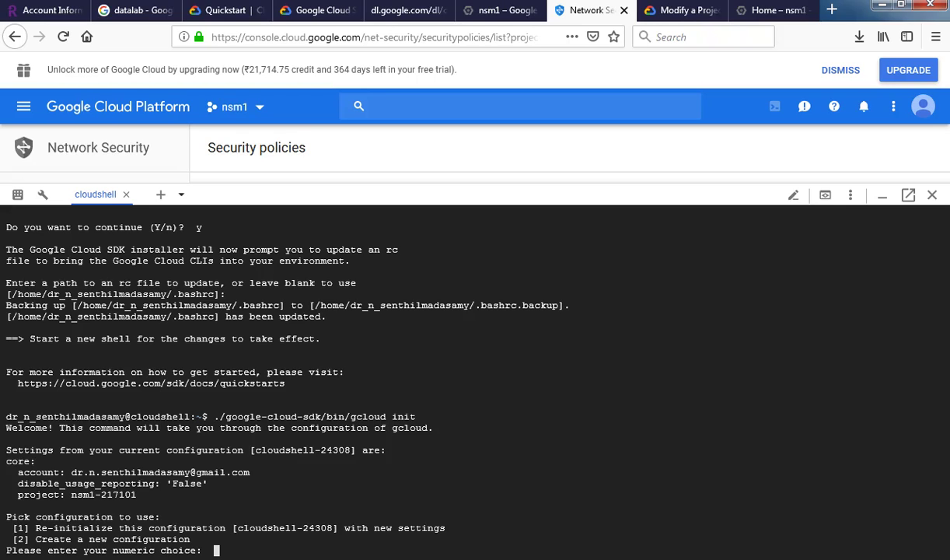
Step: Try to create a new gcloud configuration with option 2, leaving the configuration name blank
text(1)
key(BackSpace)
text(2)
click(93, 192)
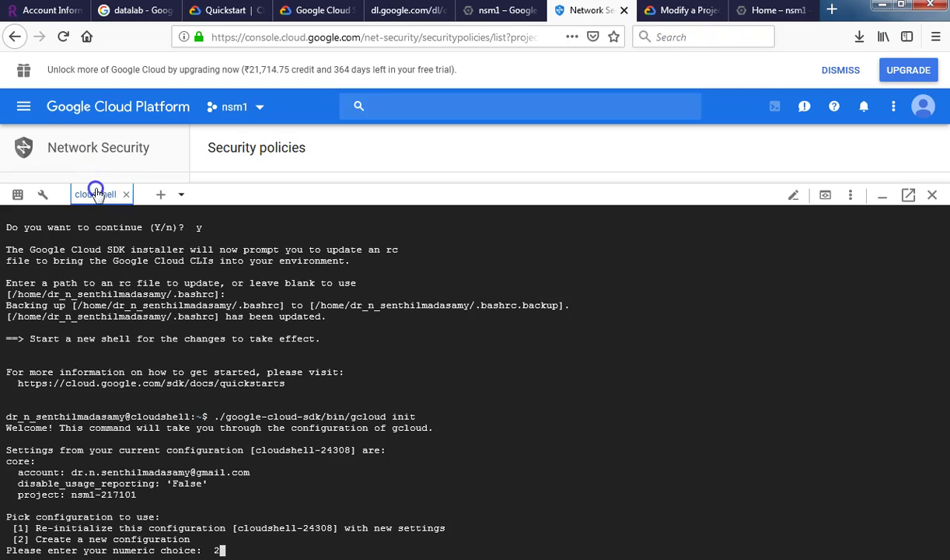
click(221, 545)
key(Return)
key(Return)
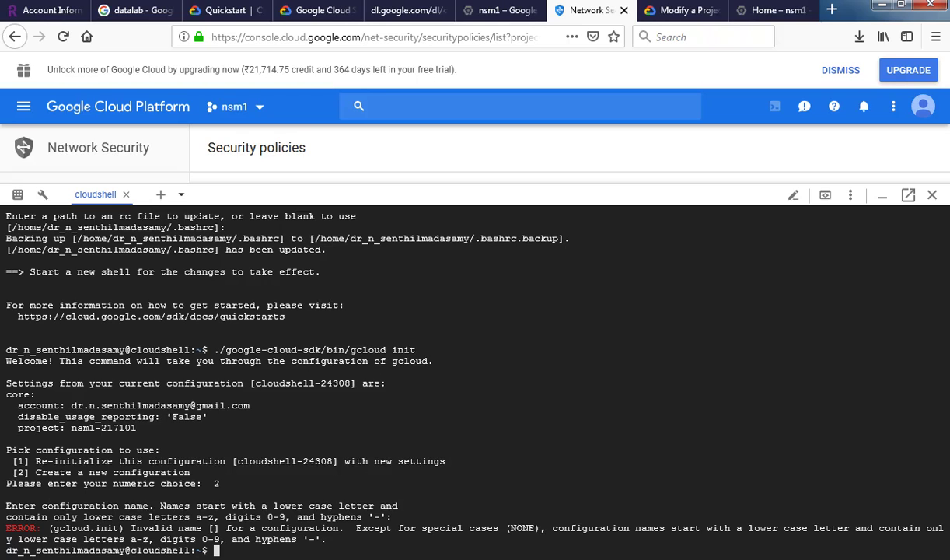
Step: Run the gcloud init command again and create a new configuration (option 2) named nsm1
key(Up)
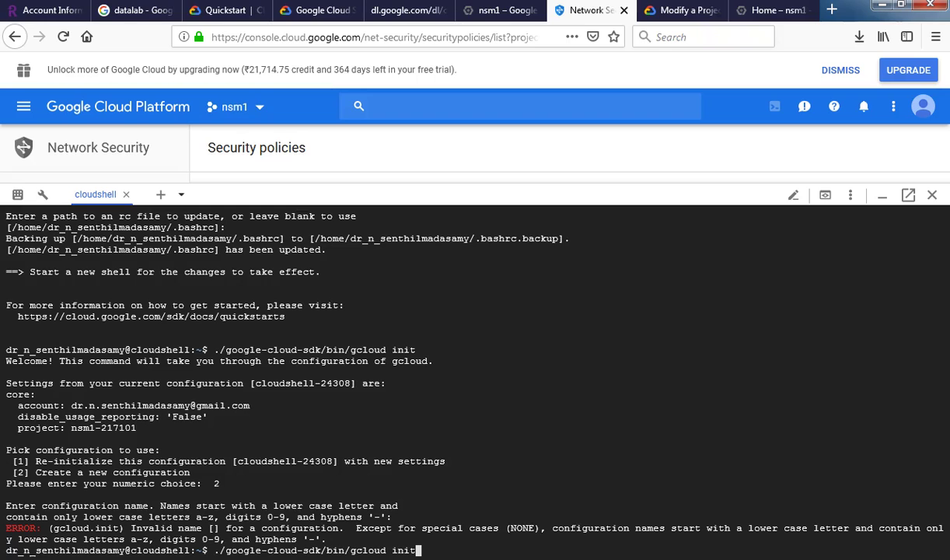
key(Return)
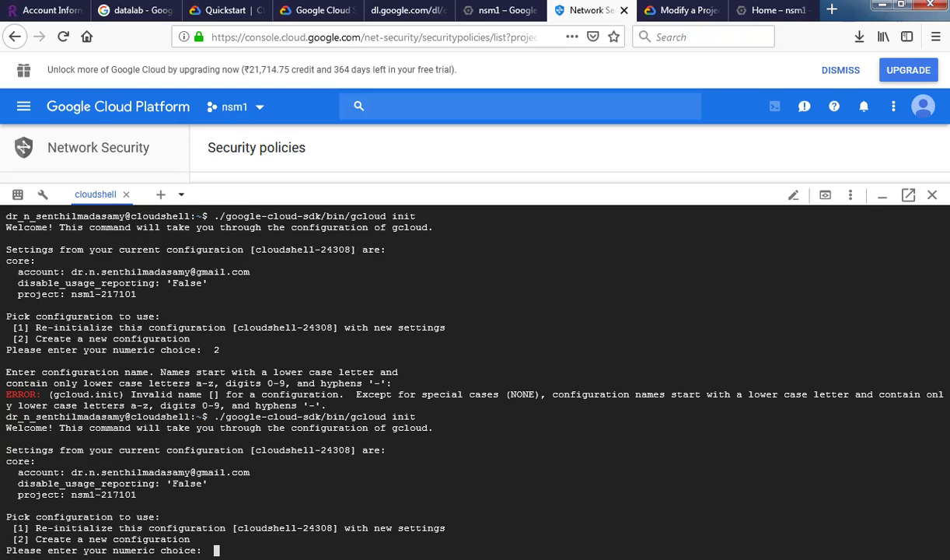
text(2)
key(Return)
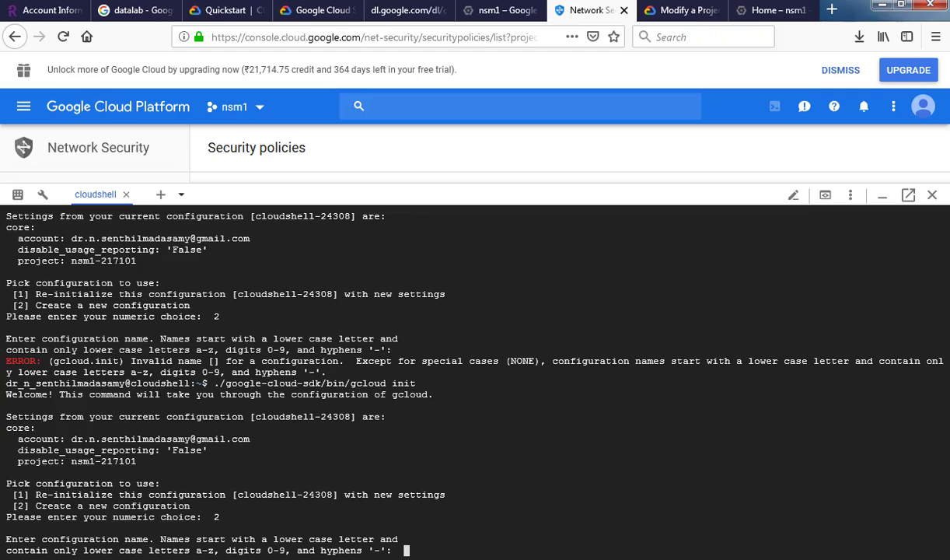
text(nsm1)
key(Return)
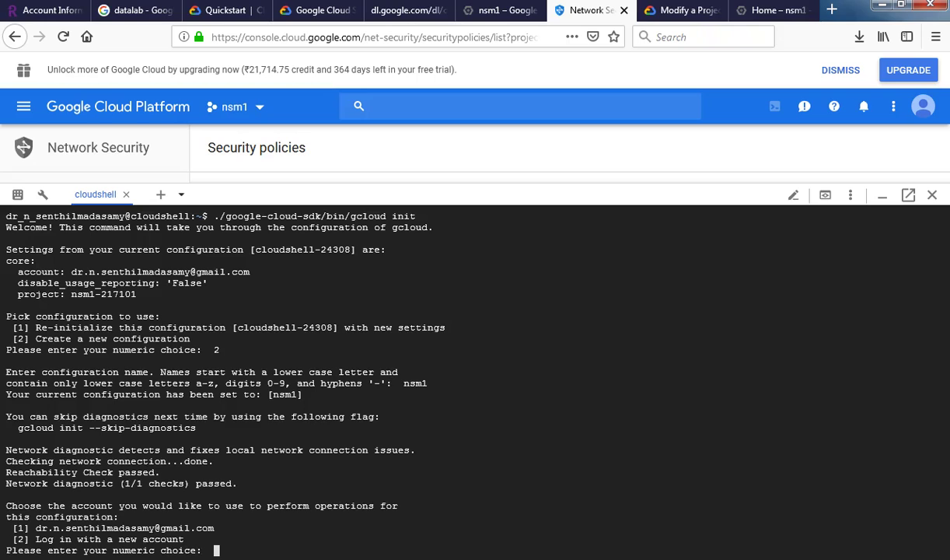
Step: Complete the nsm1 configuration with the existing account (option 1) and project nsm1-217101 (option 2), answering n to a default Compute Region and Zone
text(1)
key(Return)
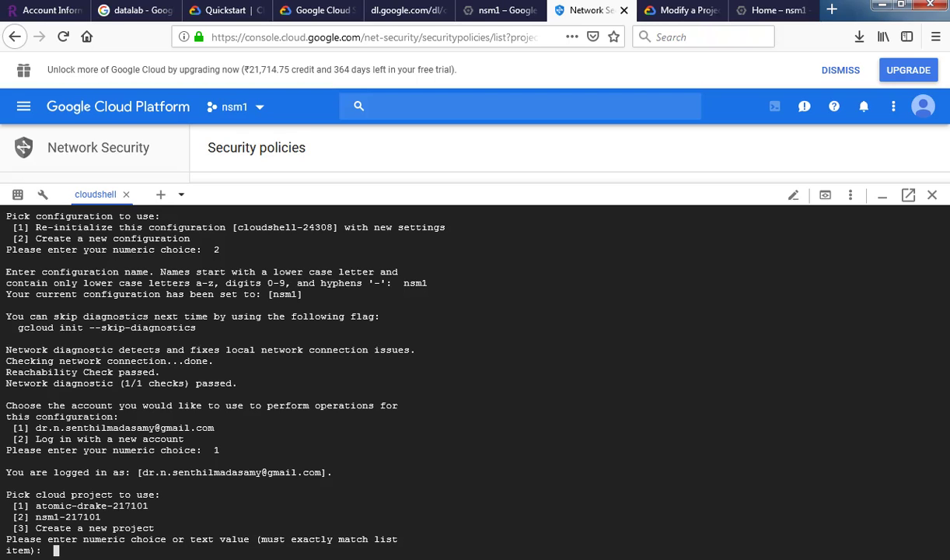
text(2)
key(Return)
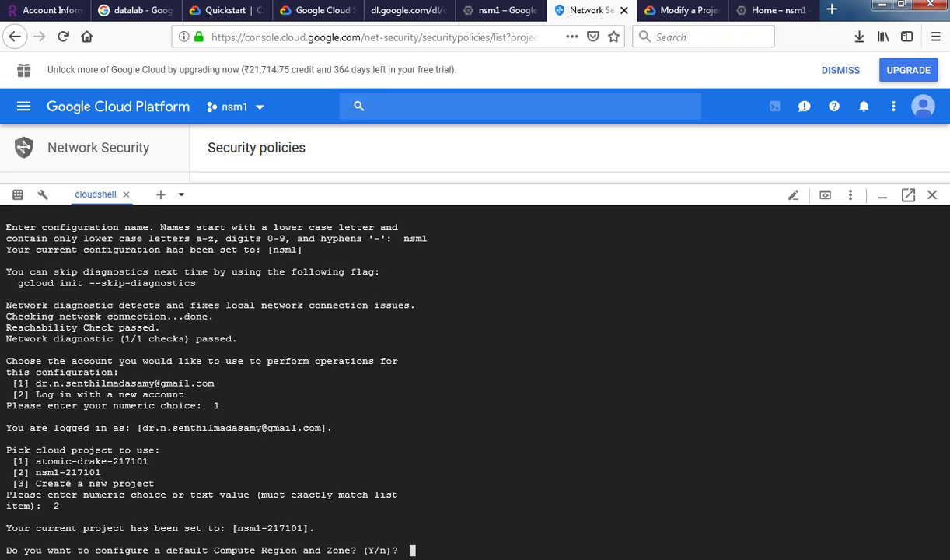
text(n)
key(Return)
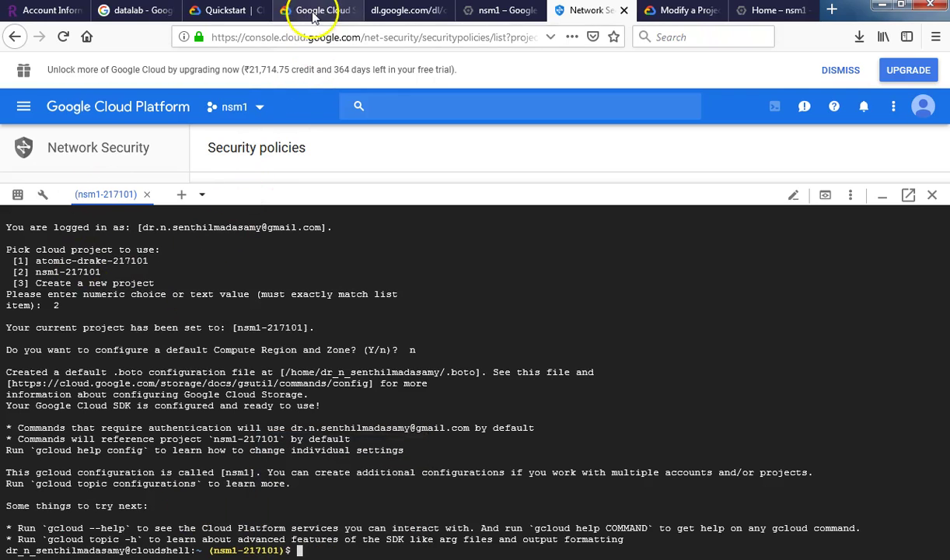
Step: Review the Cloud SDK documentation page for any installation steps remaining after gcloud init
click(496, 11)
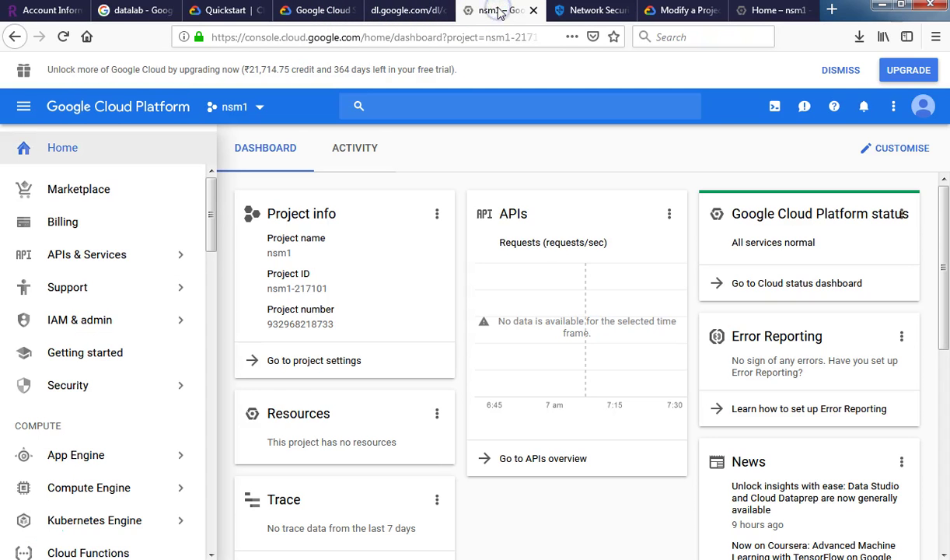
click(406, 10)
click(318, 11)
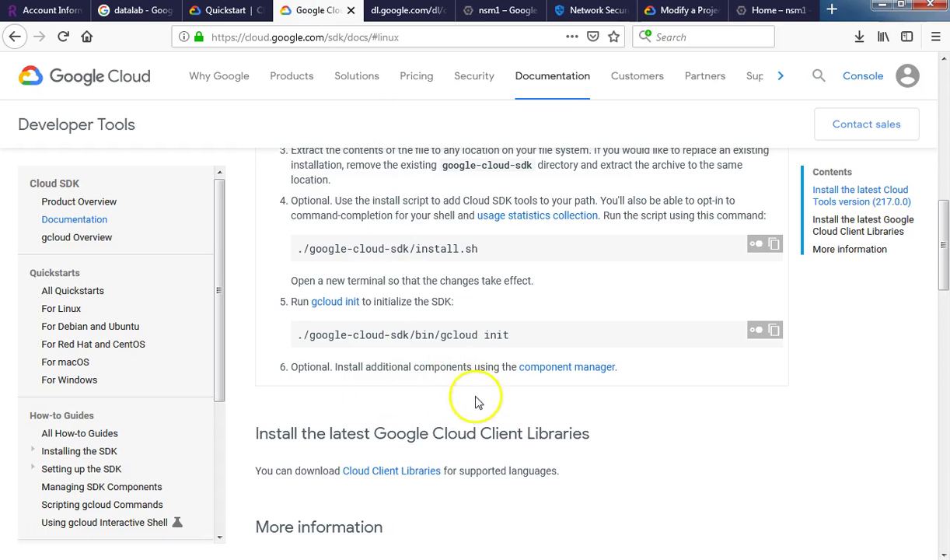
scroll(478, 402, down, 2)
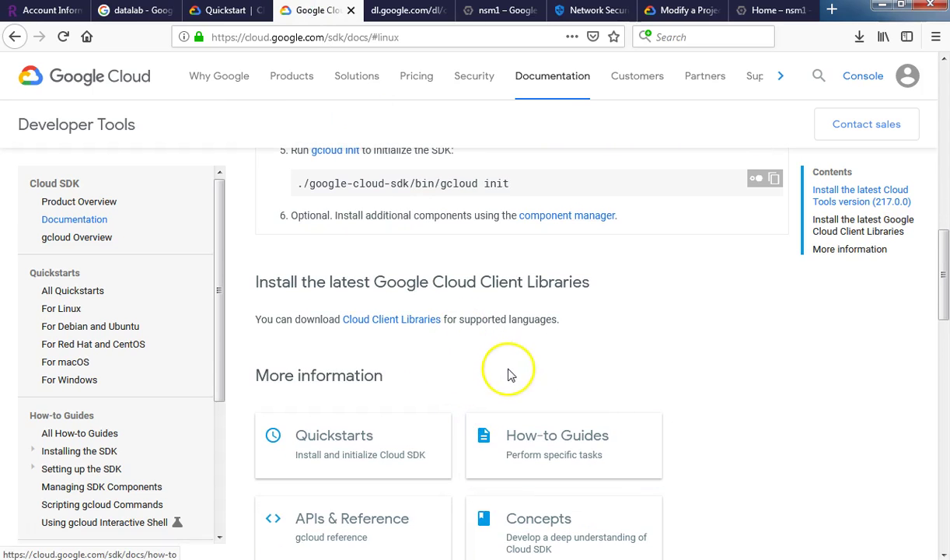
scroll(498, 370, down, 3)
scroll(490, 400, down, 3)
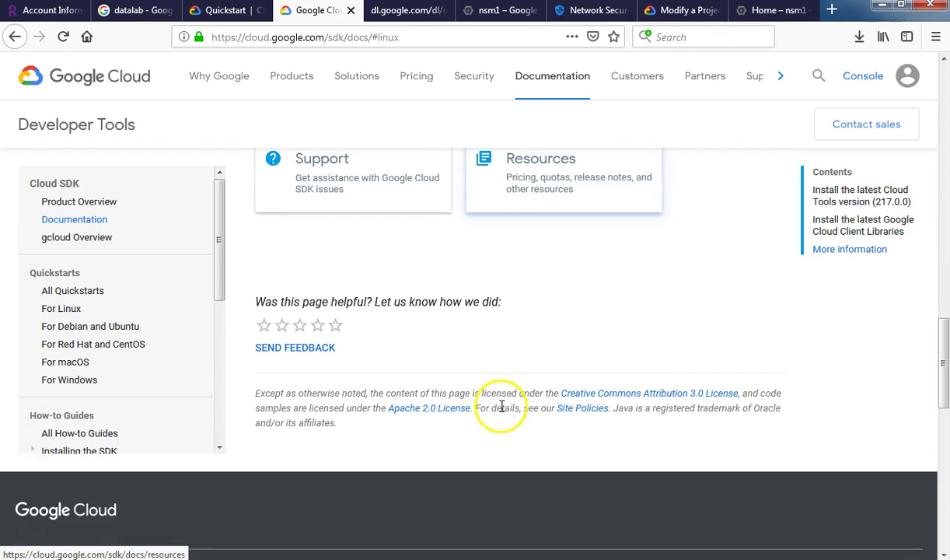
scroll(405, 315, up, 6)
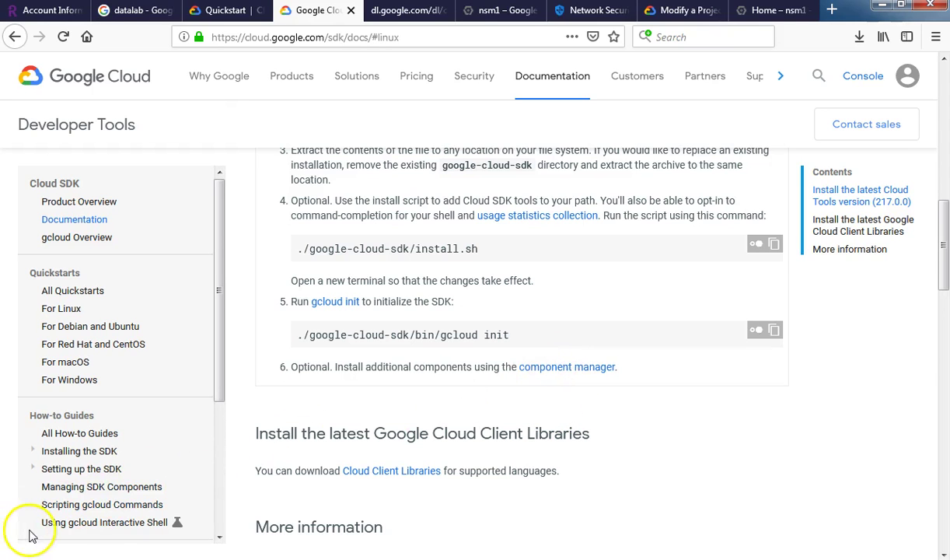
key(ctrl+shift+Tab)
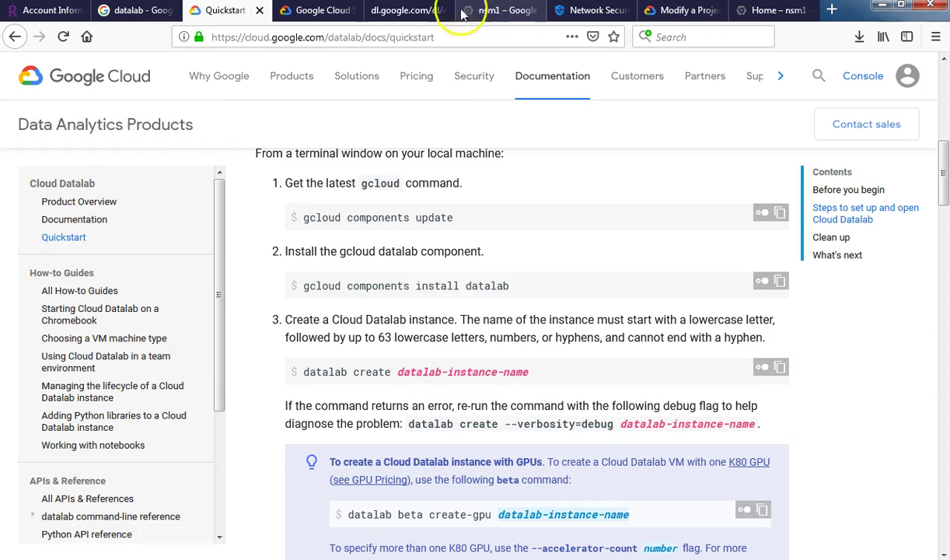
click(315, 12)
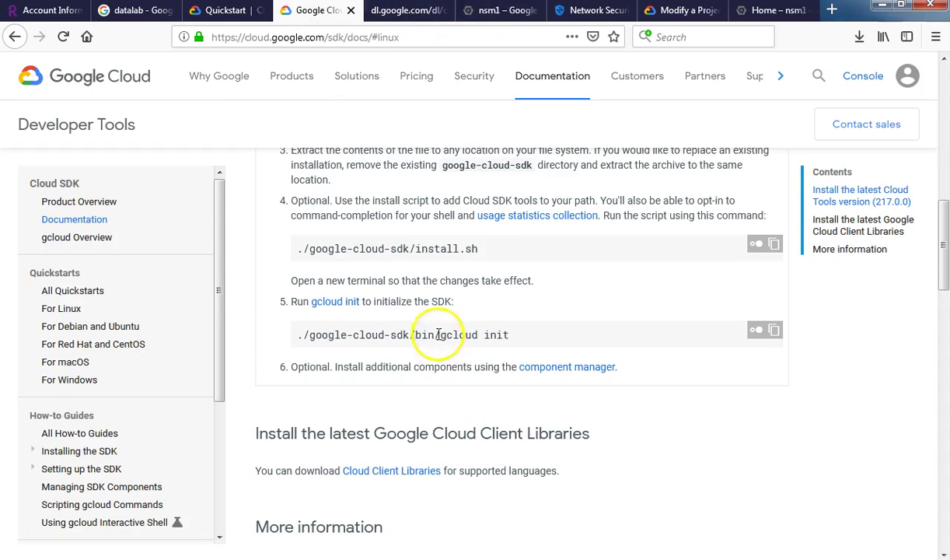
Step: Copy the gcloud components update command from the Datalab quickstart and run it in the Cloud Shell
click(243, 11)
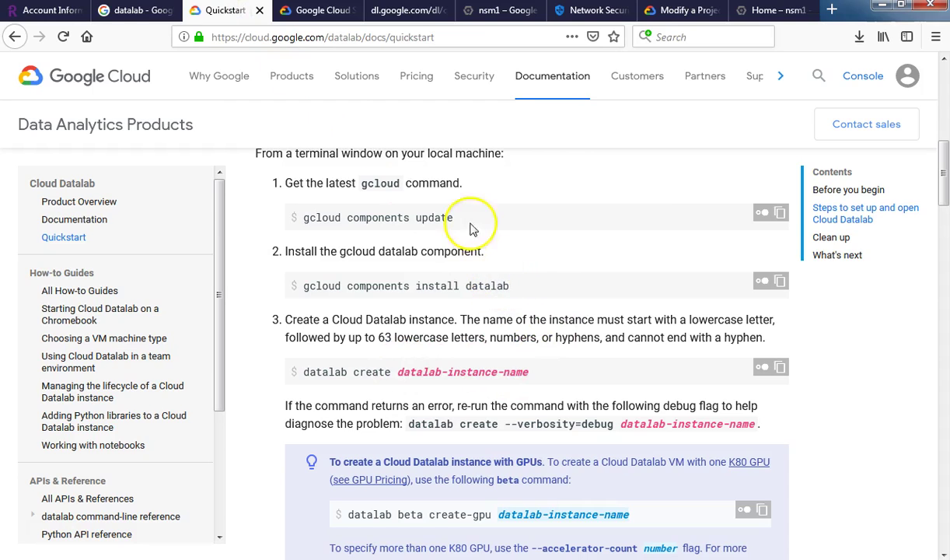
click(780, 215)
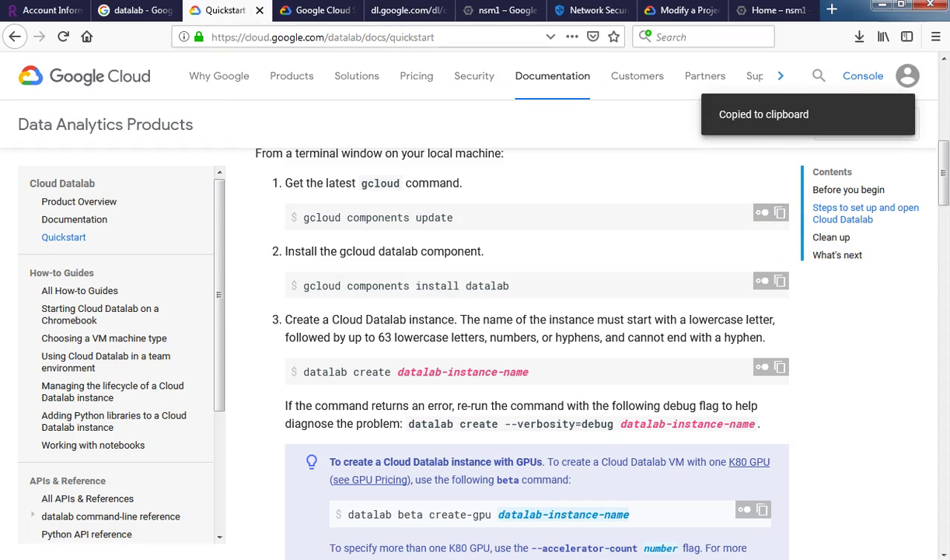
click(547, 13)
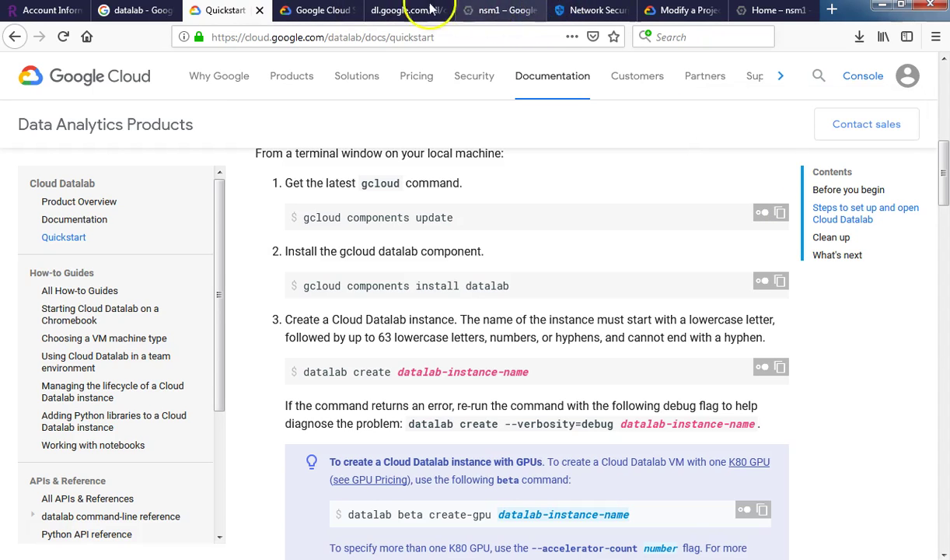
click(563, 11)
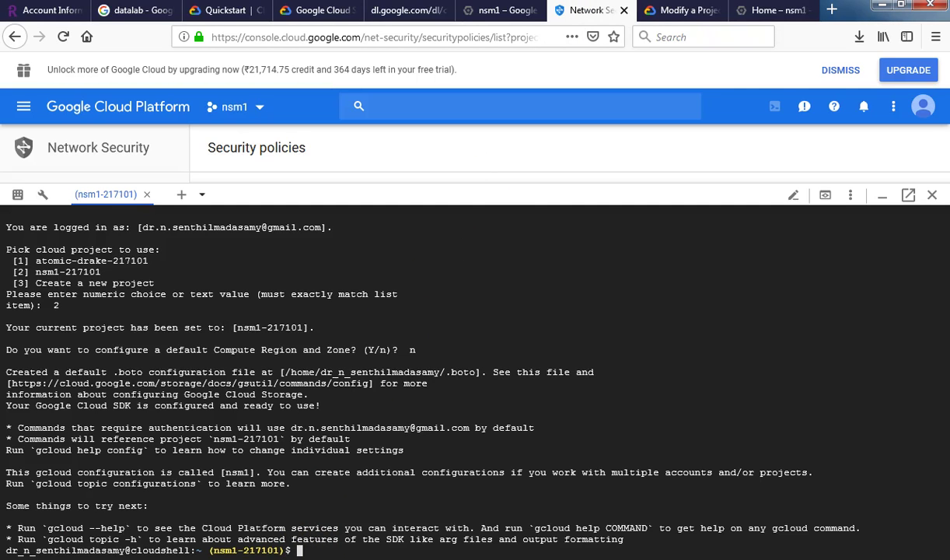
text(gcloud components update)
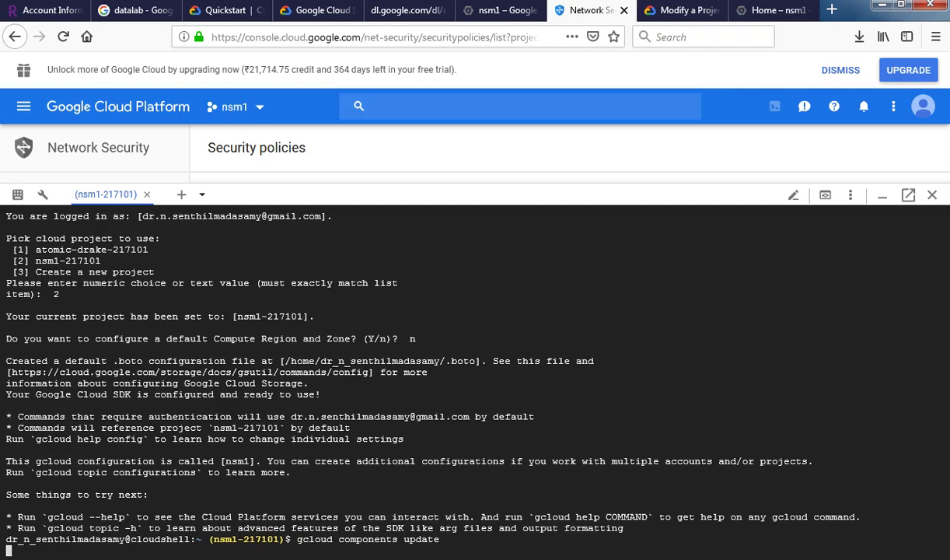
key(Return)
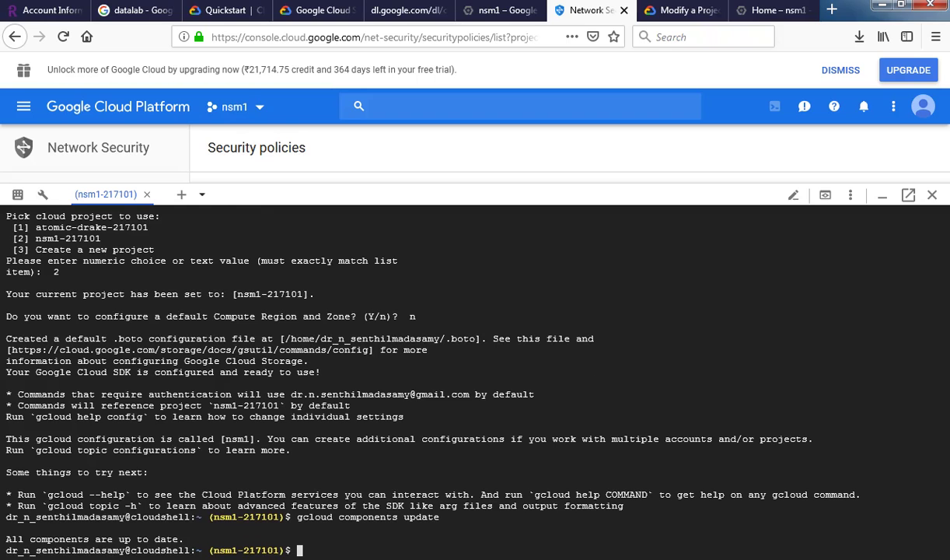
Step: Copy the datalab create command from the Datalab quickstart and run it in the Cloud Shell with the instance name datalab-nsm1
click(247, 12)
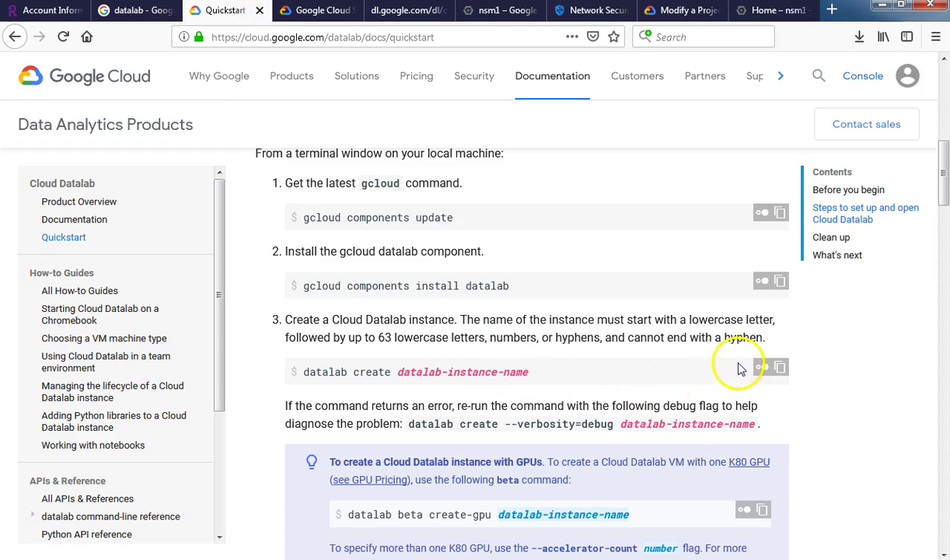
click(303, 372)
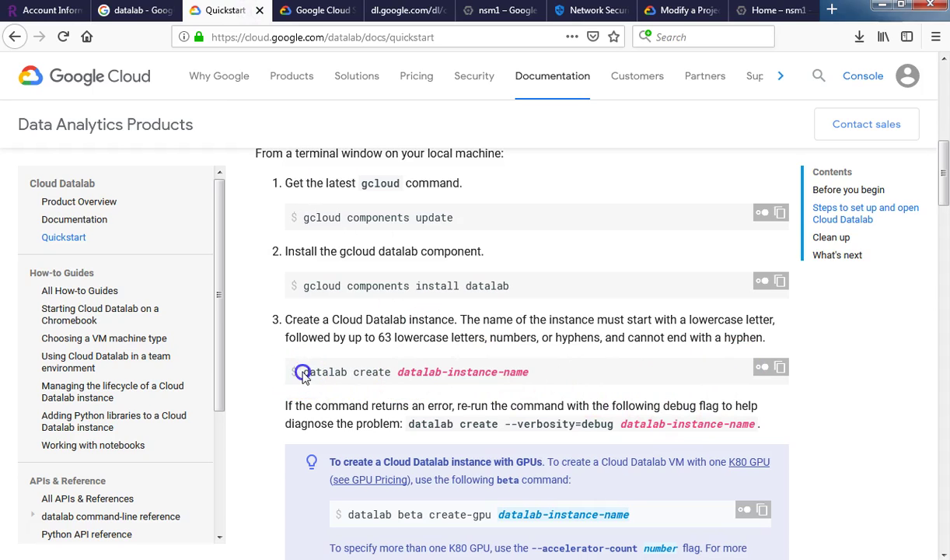
drag(303, 371, 447, 372)
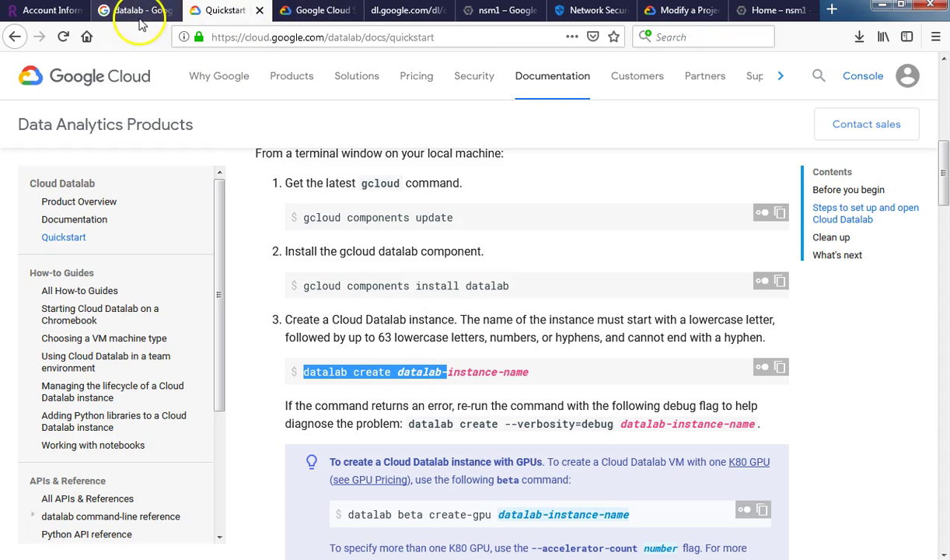
click(577, 12)
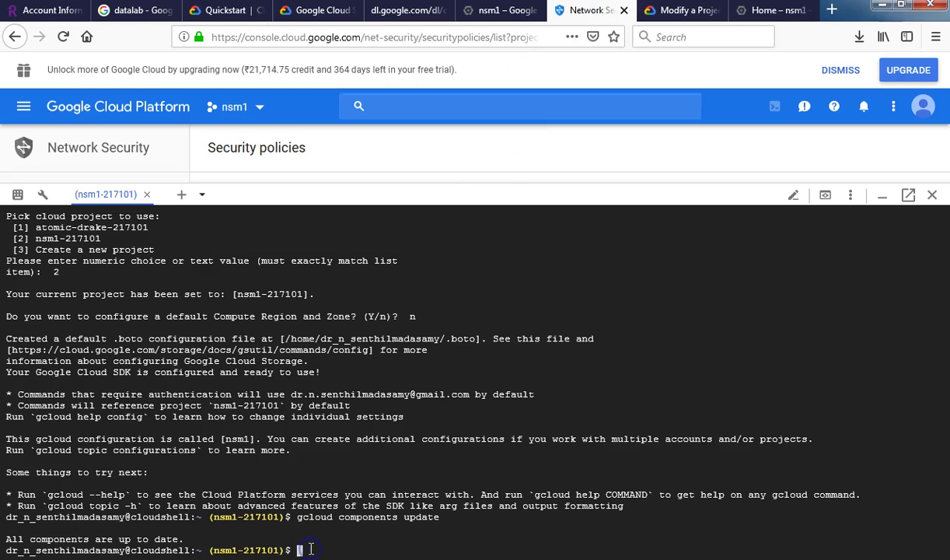
click(337, 542)
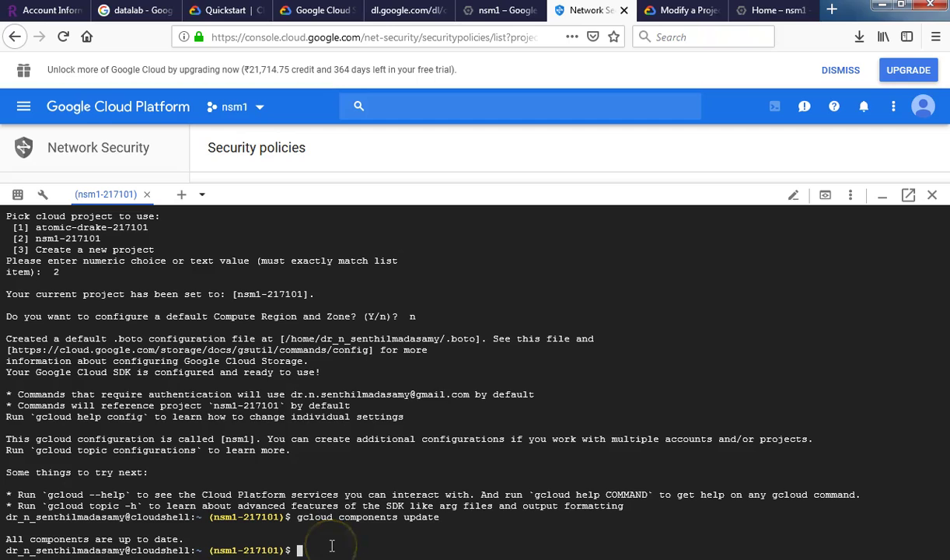
text(datalab create datalab-)
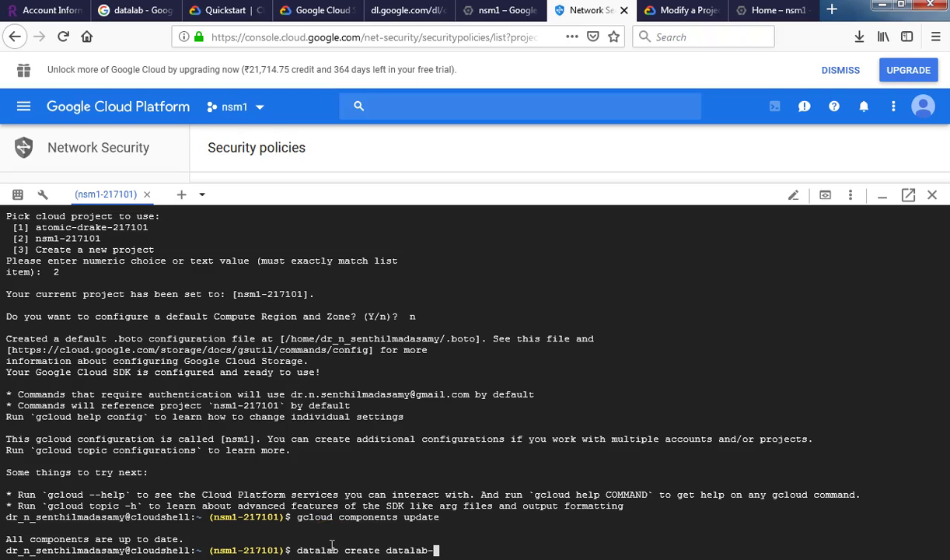
text(nsm)
text(1)
key(Return)
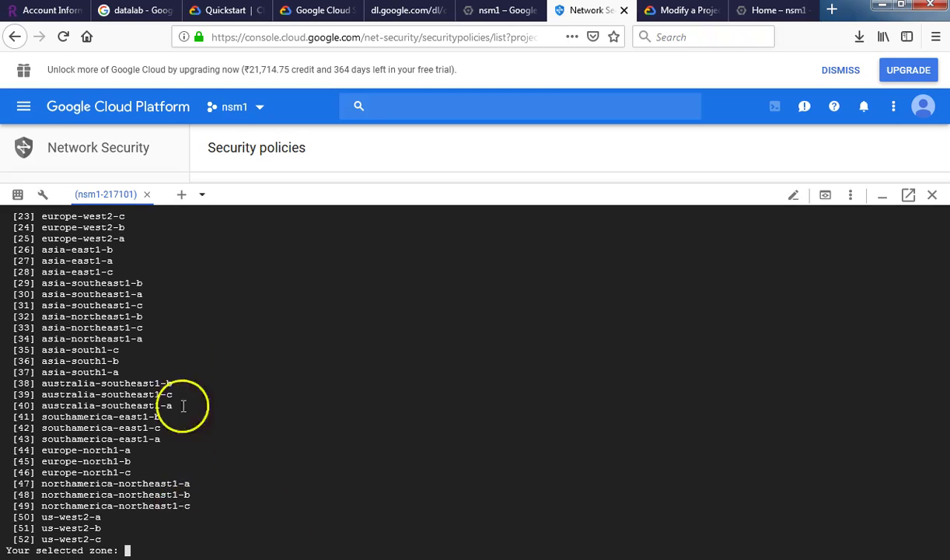
Step: Look through the zone list and select zone 38, australia-southeast1-b, for the Datalab instance
scroll(167, 327, up, 2)
scroll(164, 326, up, 4)
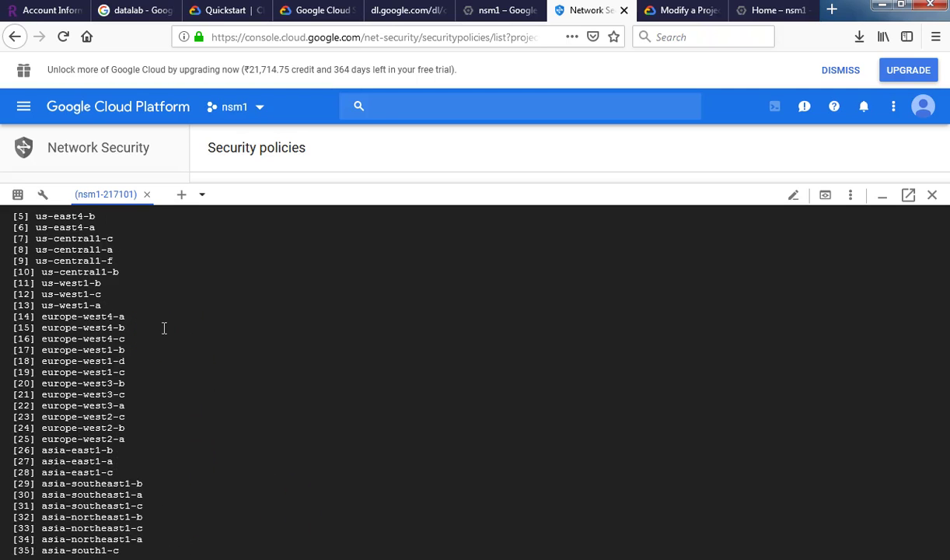
scroll(159, 338, up, 4)
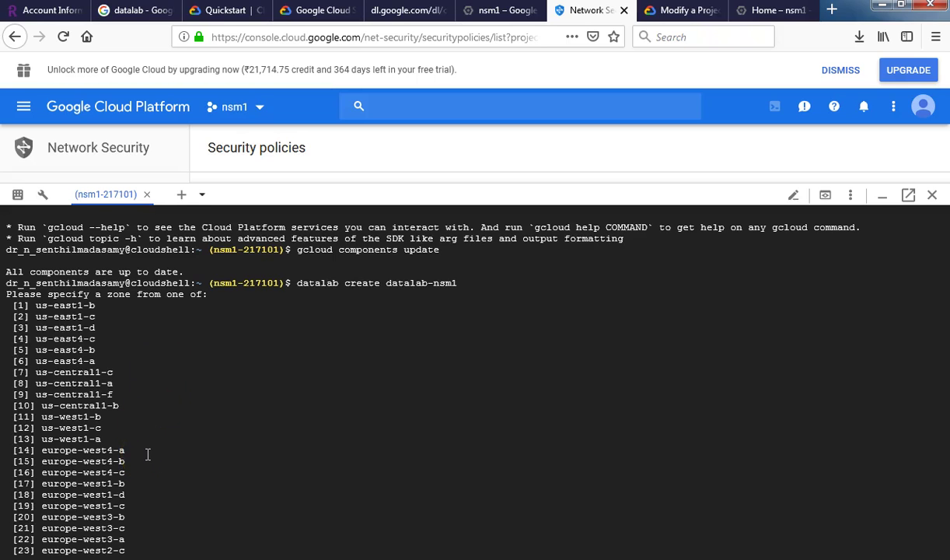
scroll(148, 454, down, 7)
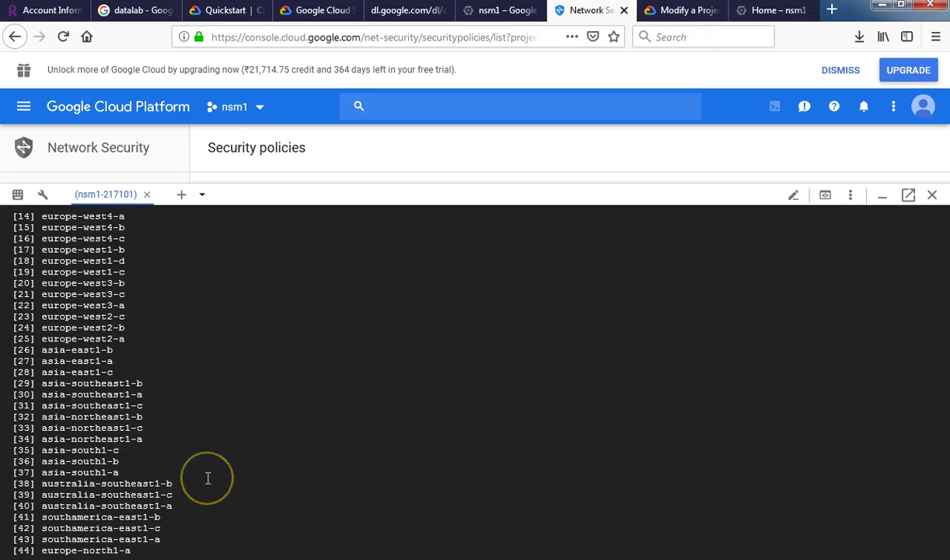
scroll(208, 478, down, 1)
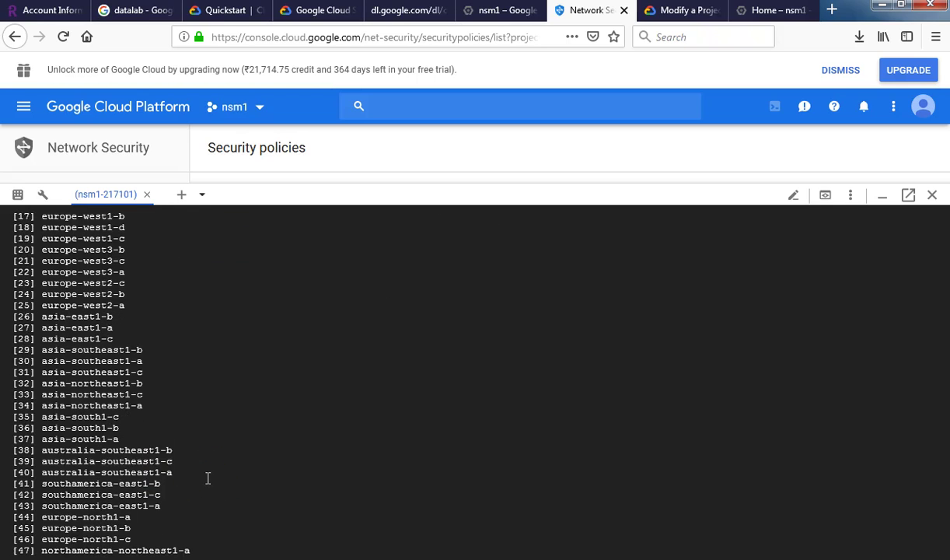
scroll(208, 477, down, 2)
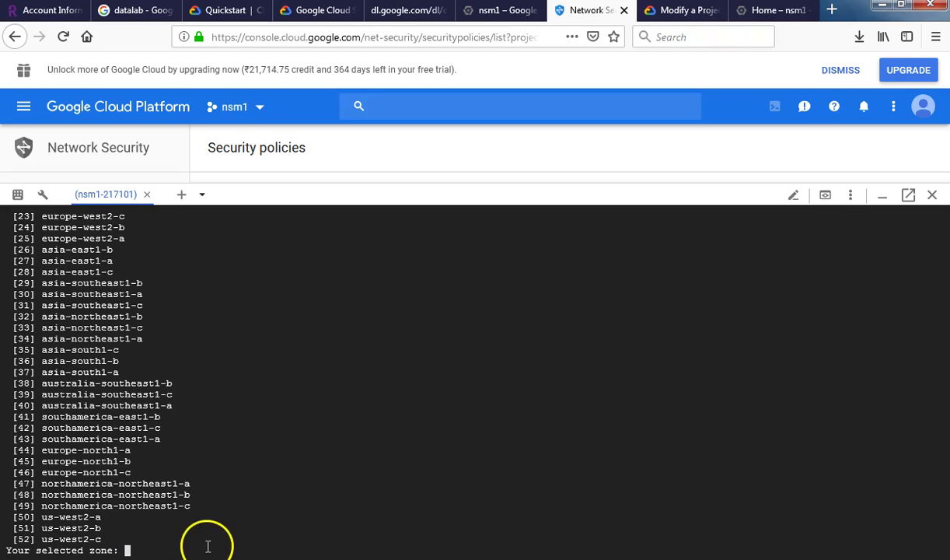
text(3)
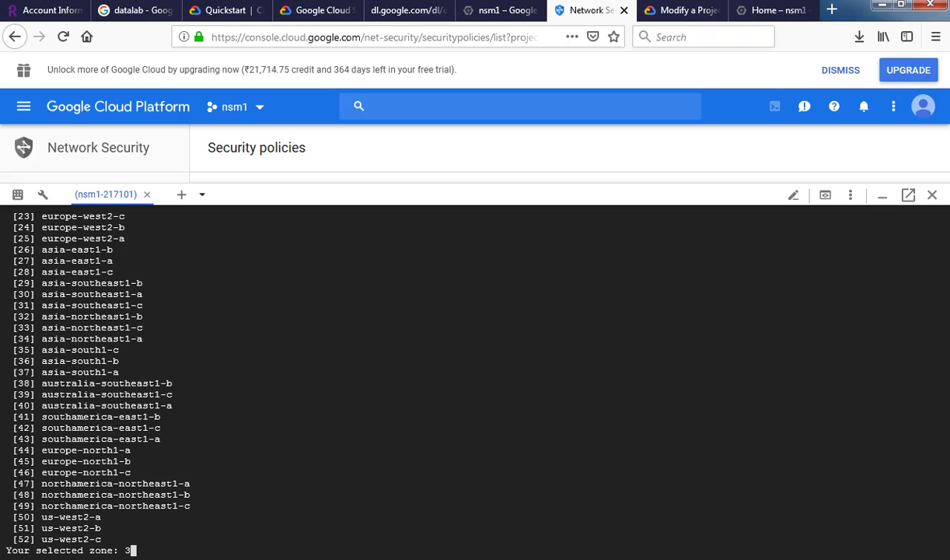
text(8)
key(Return)
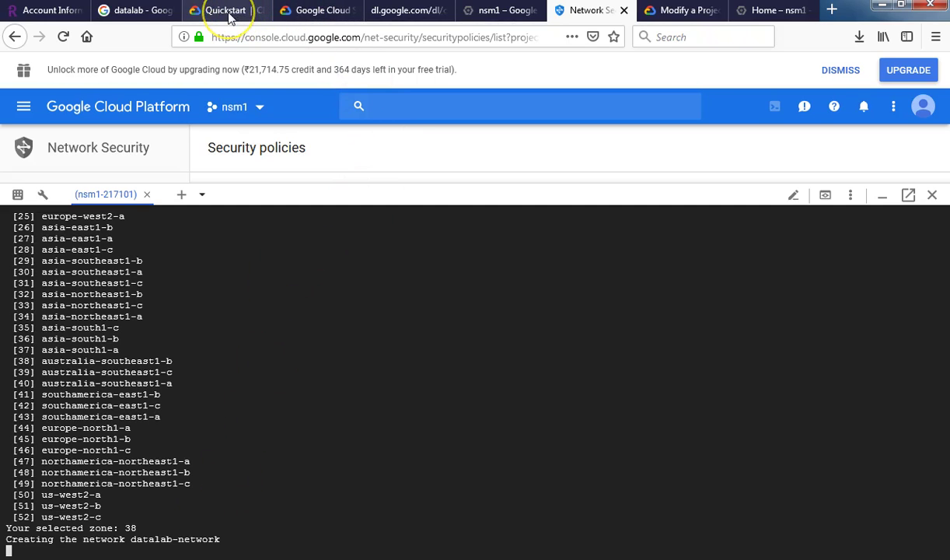
Step: Review the quickstart instructions around creating and opening a Datalab instance, and check the creation progress in the Cloud Shell
click(222, 198)
click(137, 544)
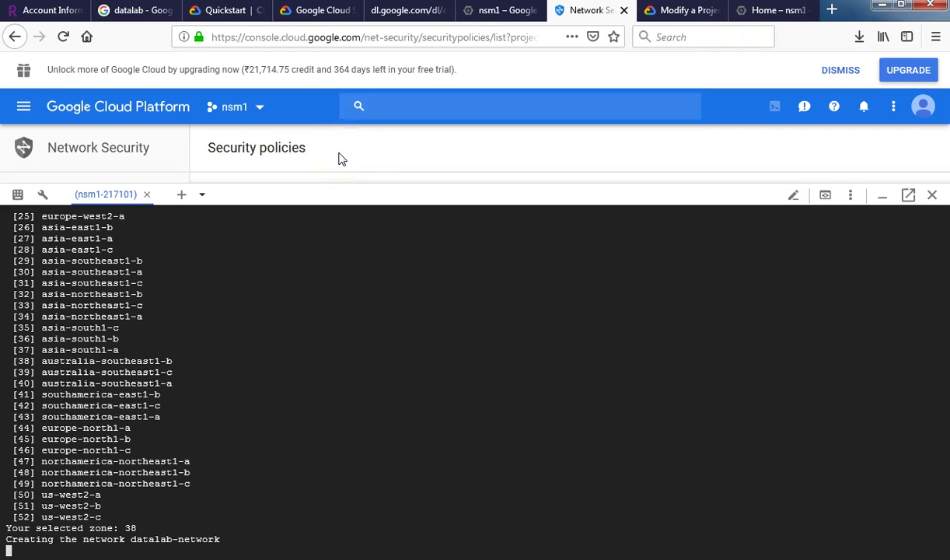
click(229, 12)
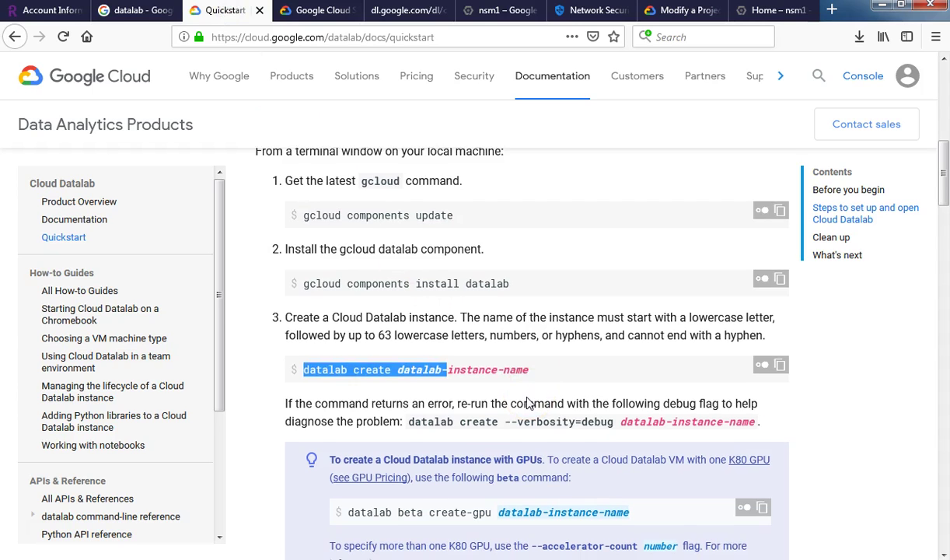
scroll(531, 401, down, 5)
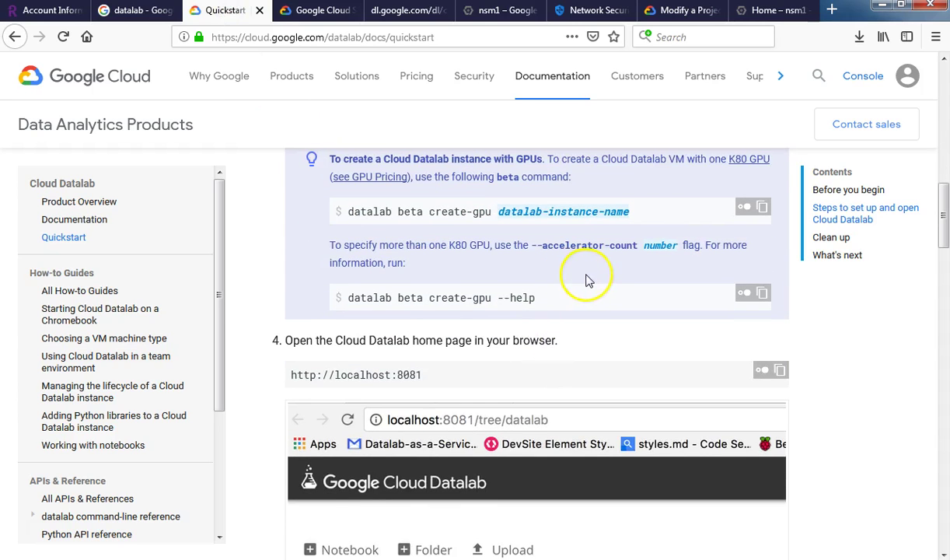
scroll(636, 314, up, 2)
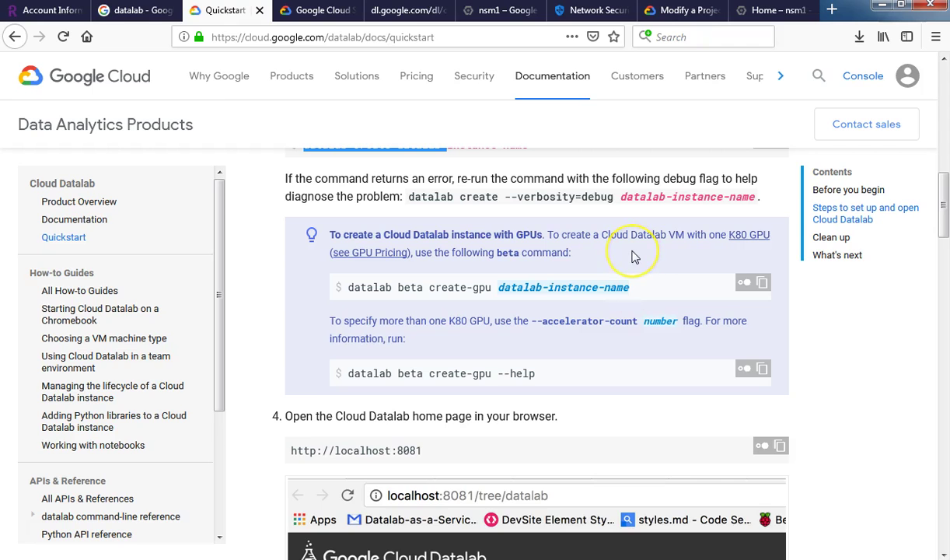
scroll(636, 256, up, 2)
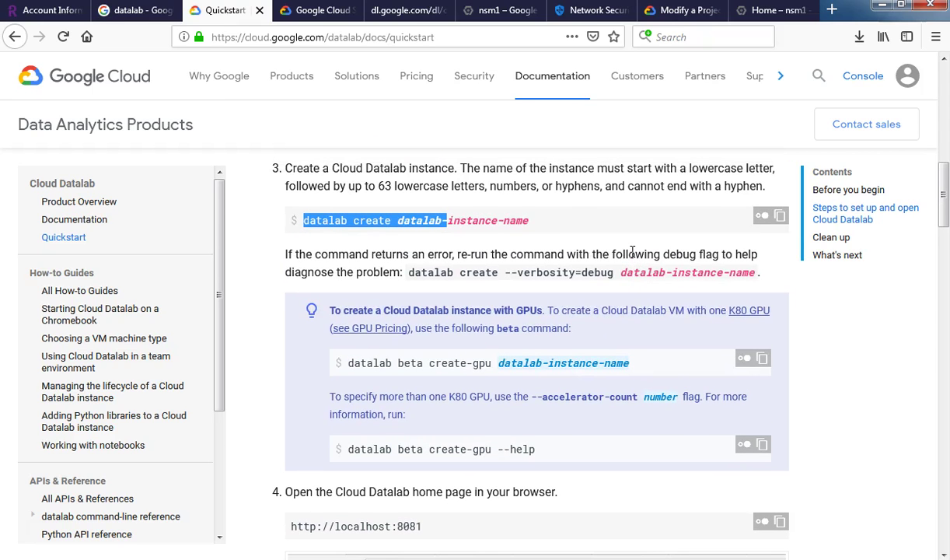
click(573, 14)
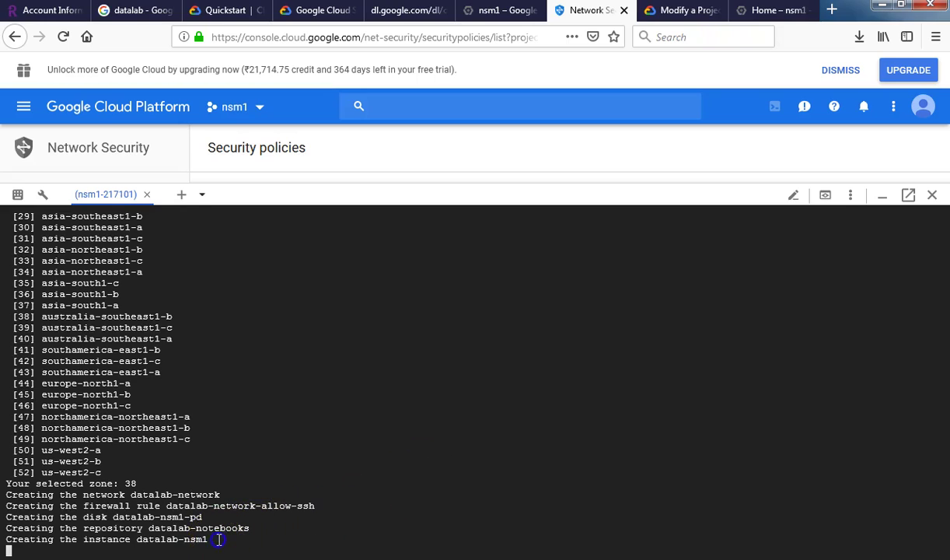
triple_click(12, 539)
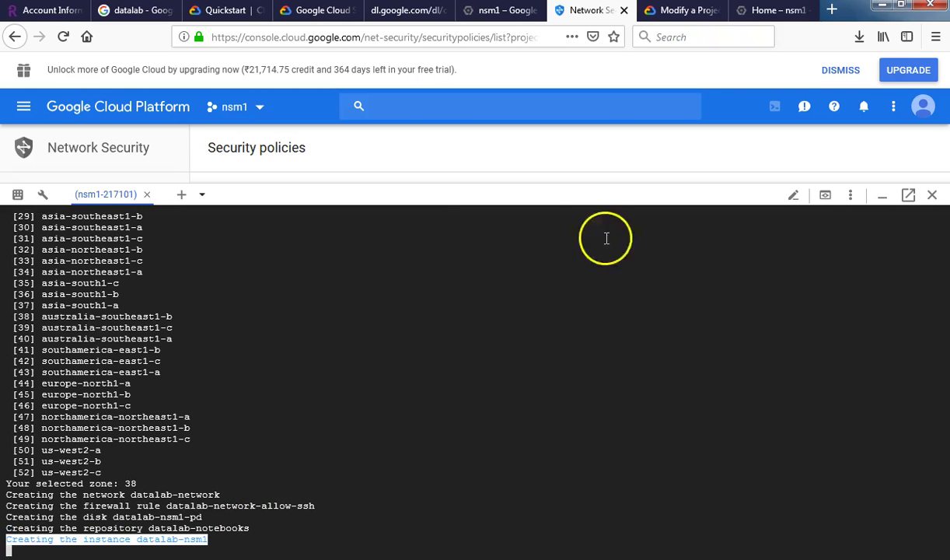
click(582, 145)
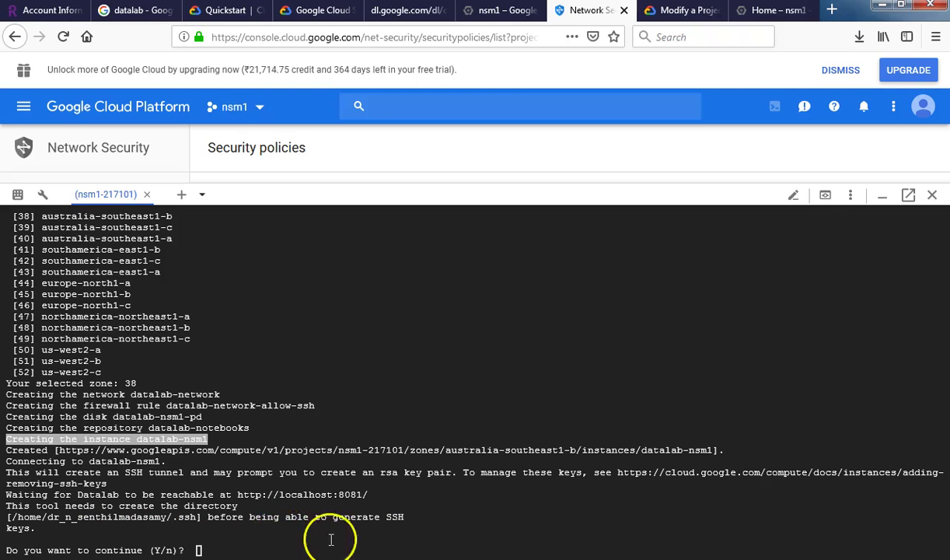
Step: Answer y to creating the .ssh directory and generate the RSA key pair with an empty passphrase
click(199, 549)
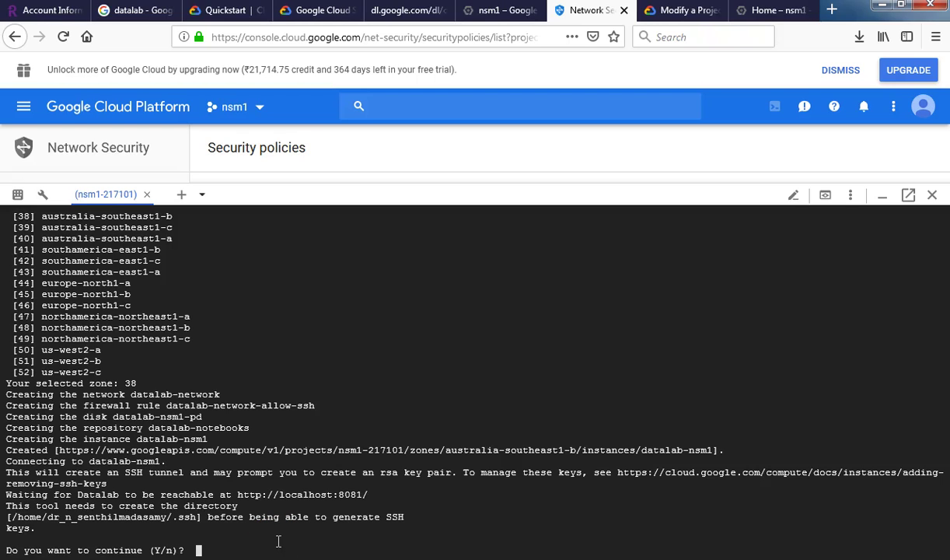
text(y)
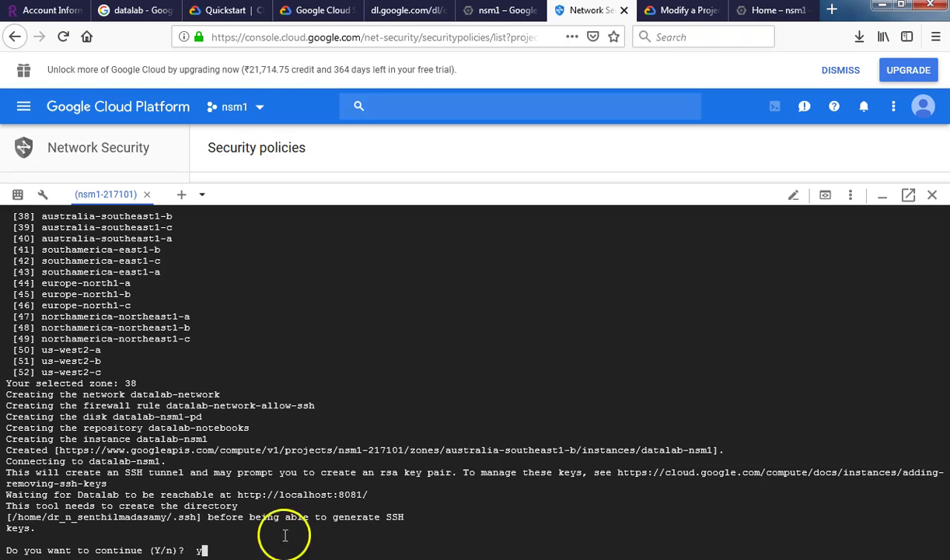
drag(239, 494, 686, 538)
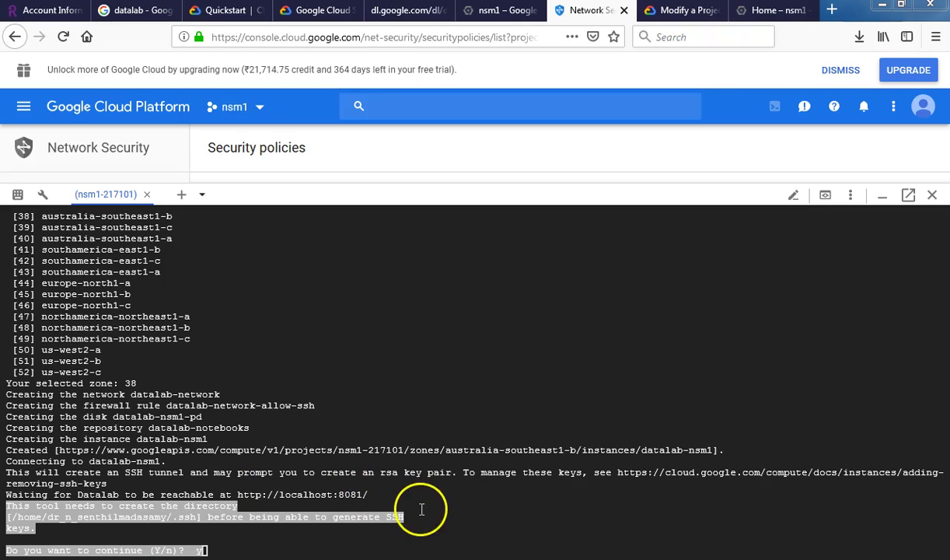
click(370, 491)
drag(370, 491, 243, 494)
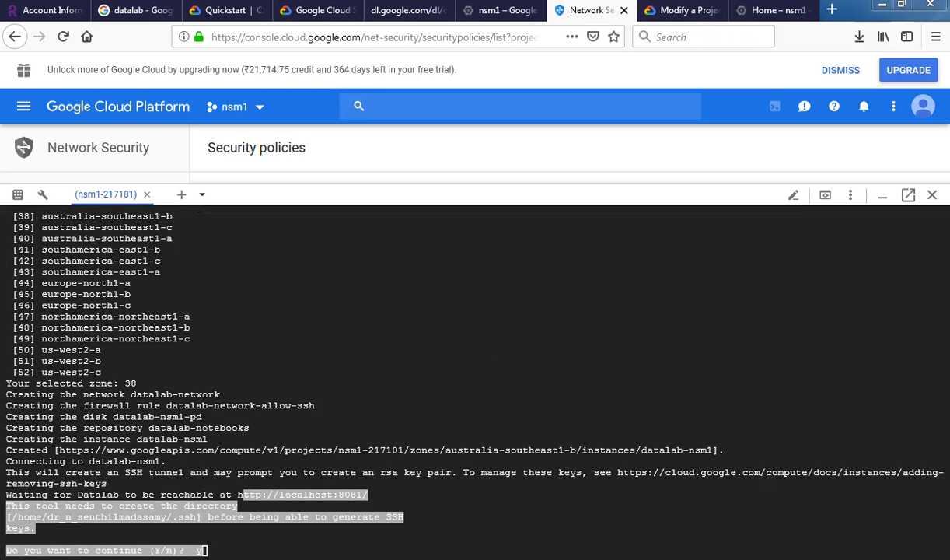
click(360, 552)
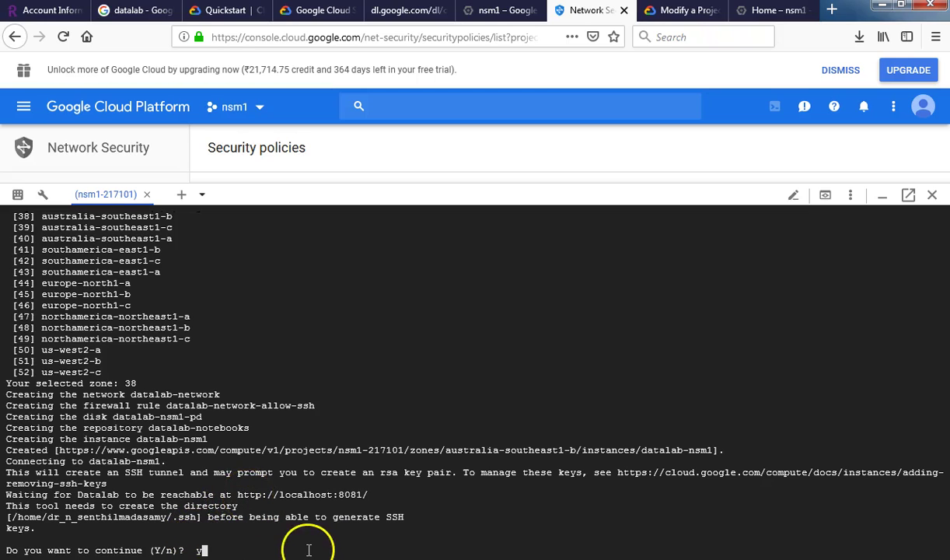
key(Return)
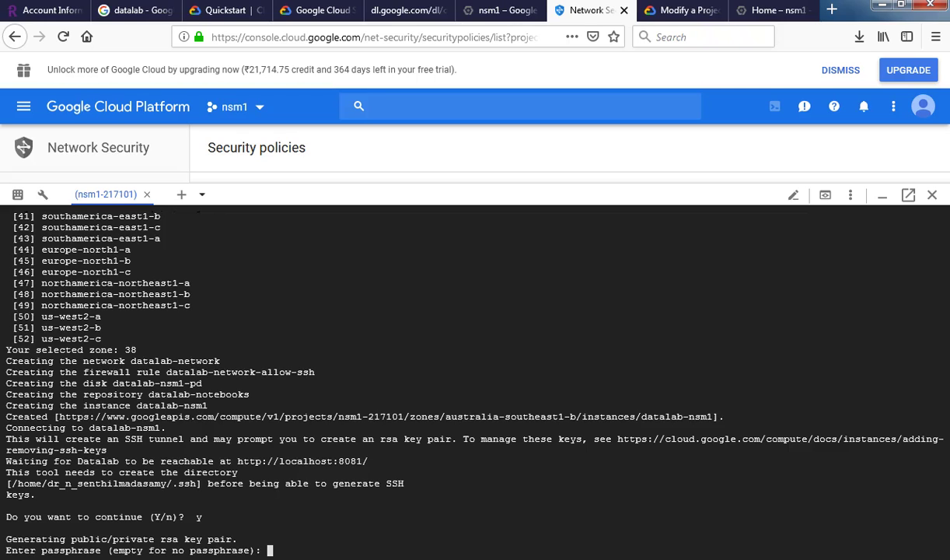
key(Return)
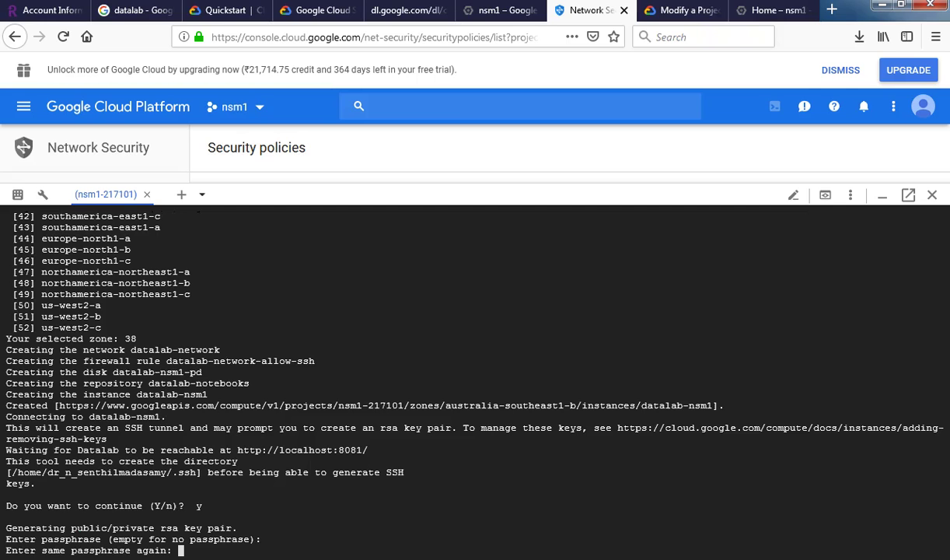
key(Return)
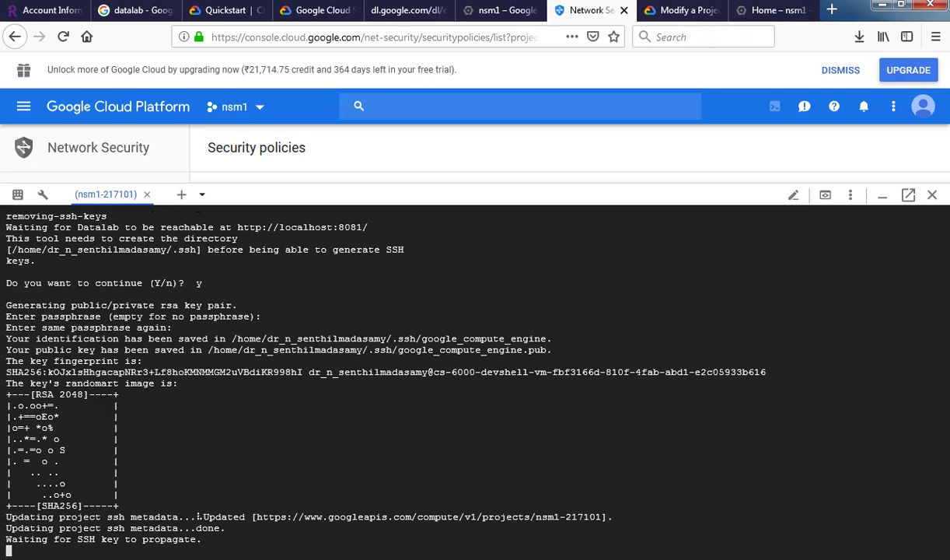
click(332, 551)
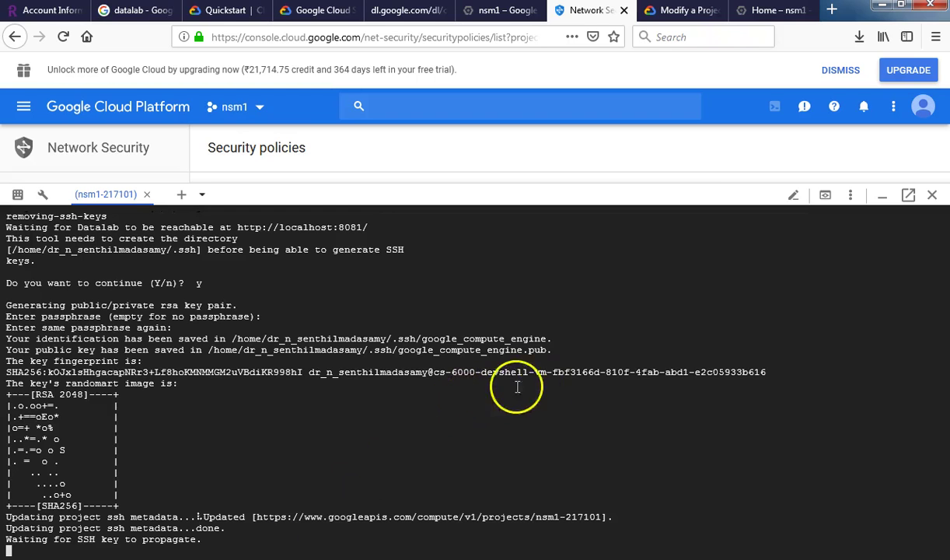
scroll(529, 381, up, 5)
scroll(367, 371, down, 5)
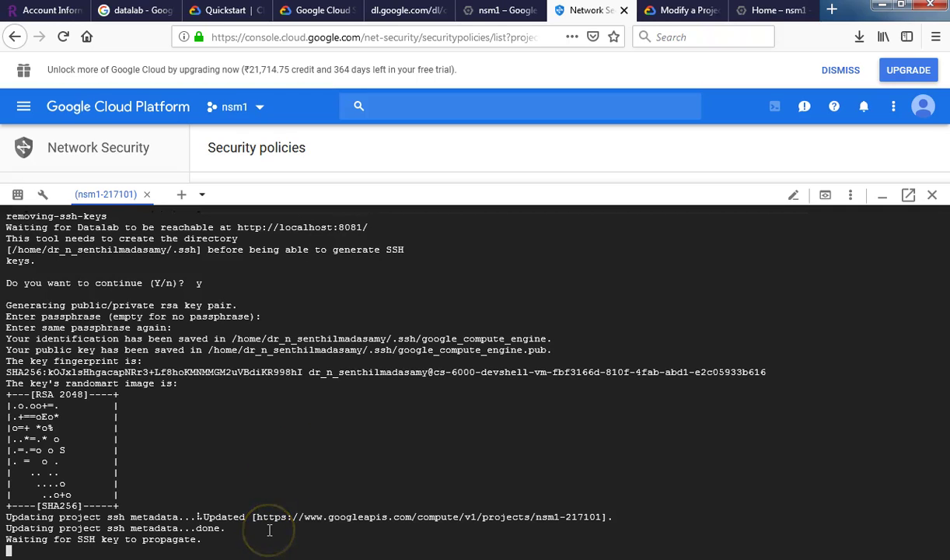
click(402, 478)
click(410, 480)
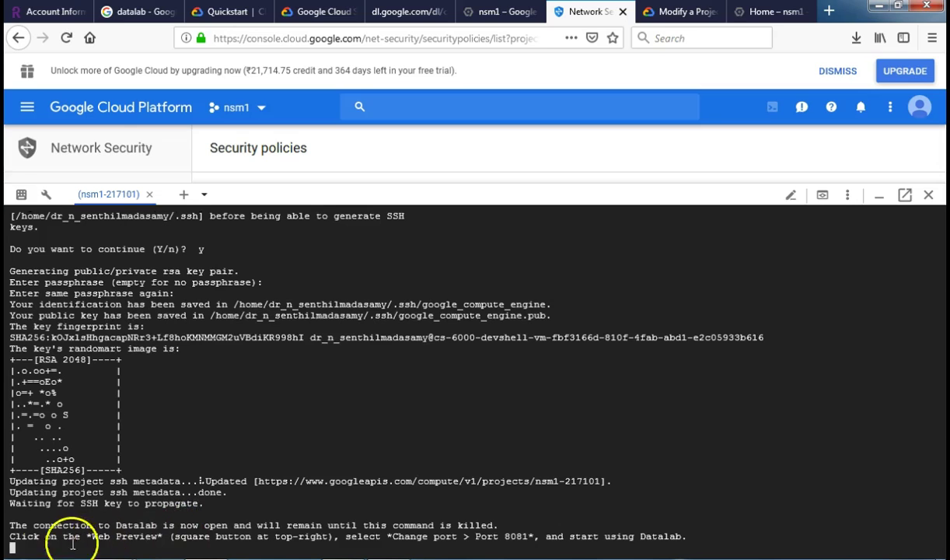
Step: Open the Datalab instance through Web Preview with the preview port changed to 8081
drag(173, 537, 11, 537)
click(735, 511)
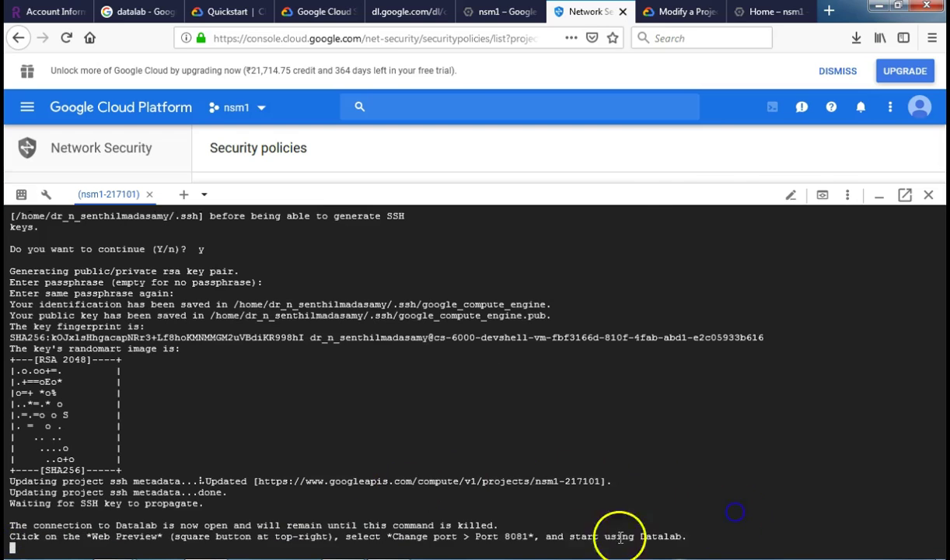
click(823, 194)
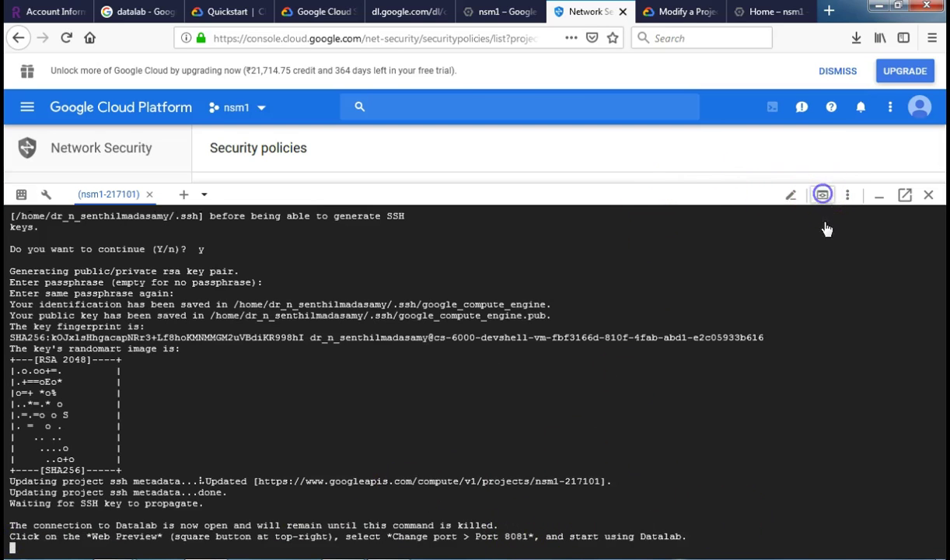
click(837, 238)
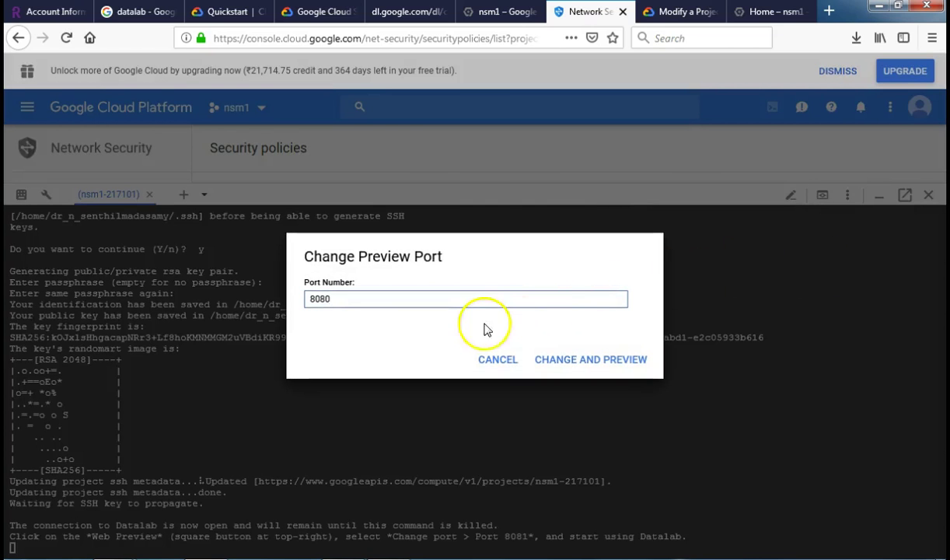
key(BackSpace)
text(1)
click(619, 363)
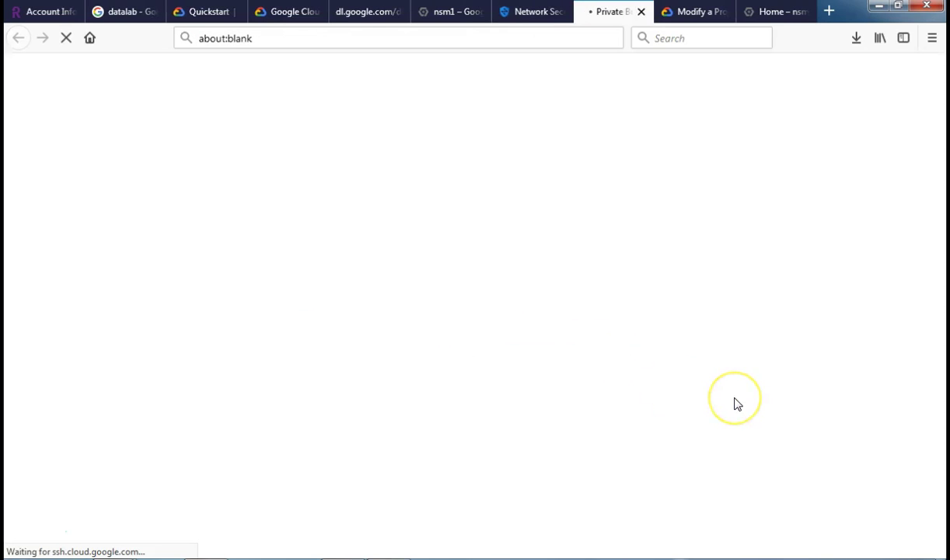
click(528, 12)
click(608, 11)
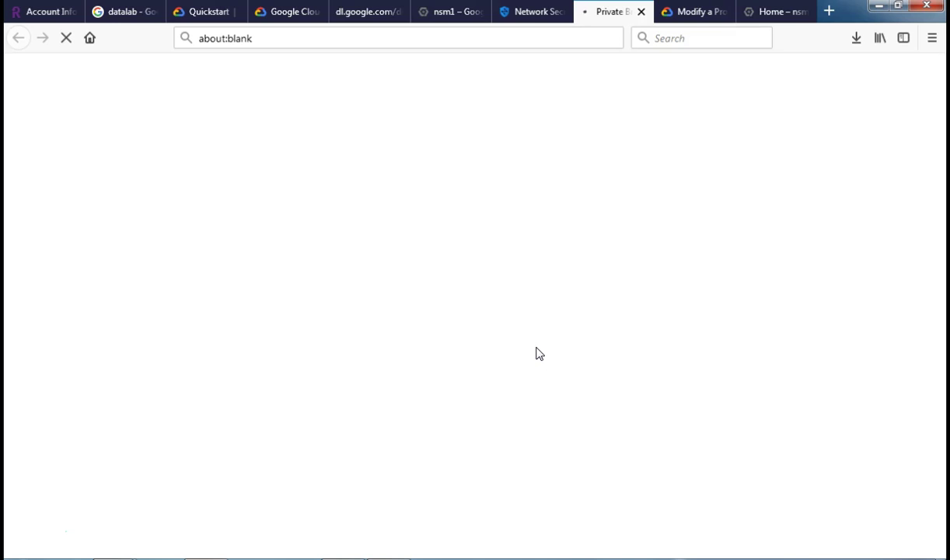
click(528, 13)
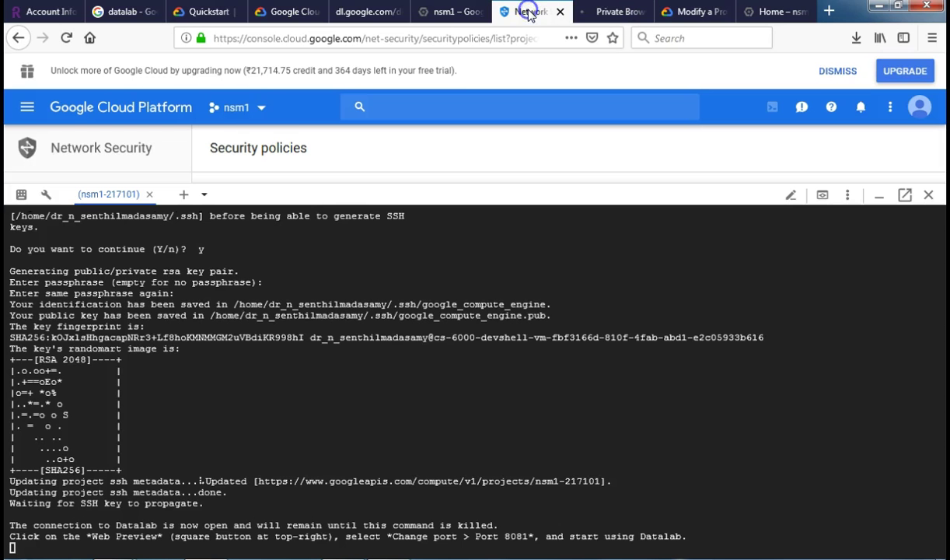
click(615, 13)
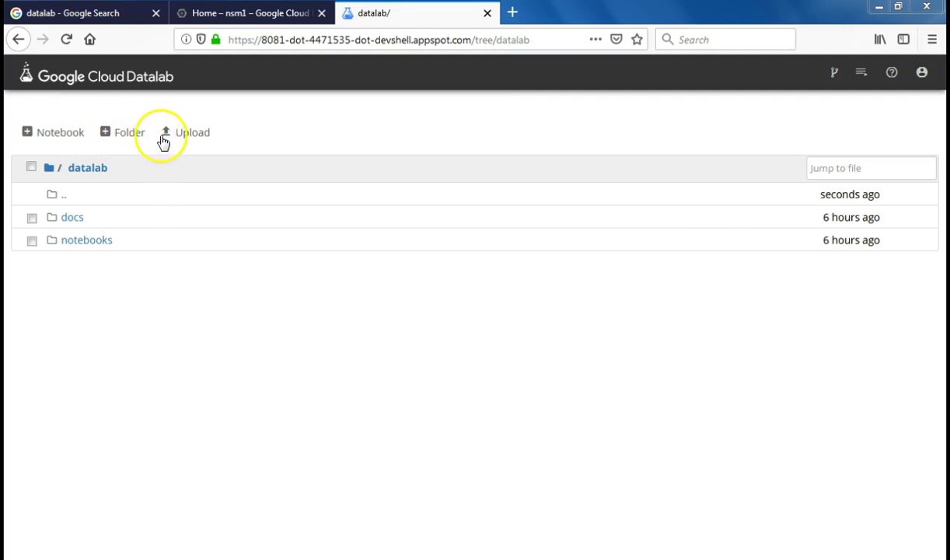
Step: Create a new folder in the datalab directory and rename it nsm
click(124, 135)
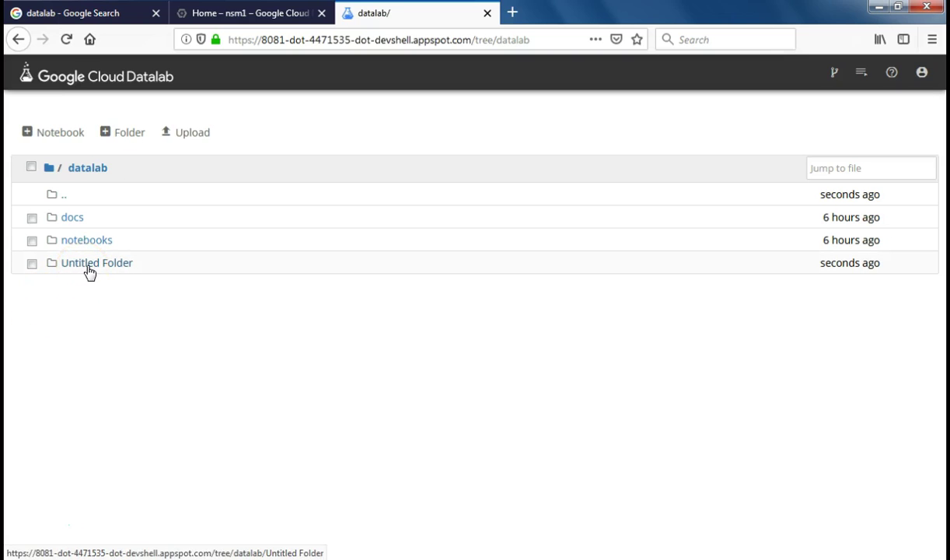
click(32, 263)
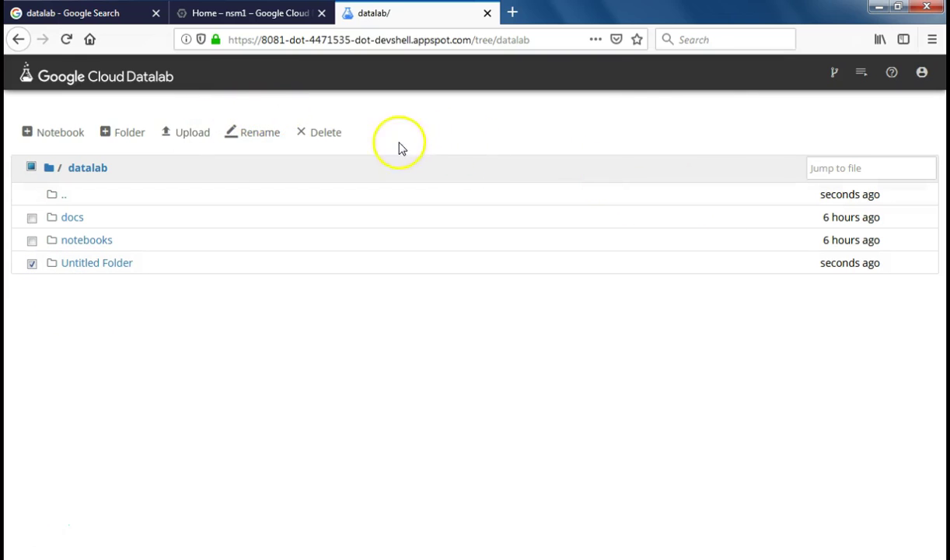
click(260, 137)
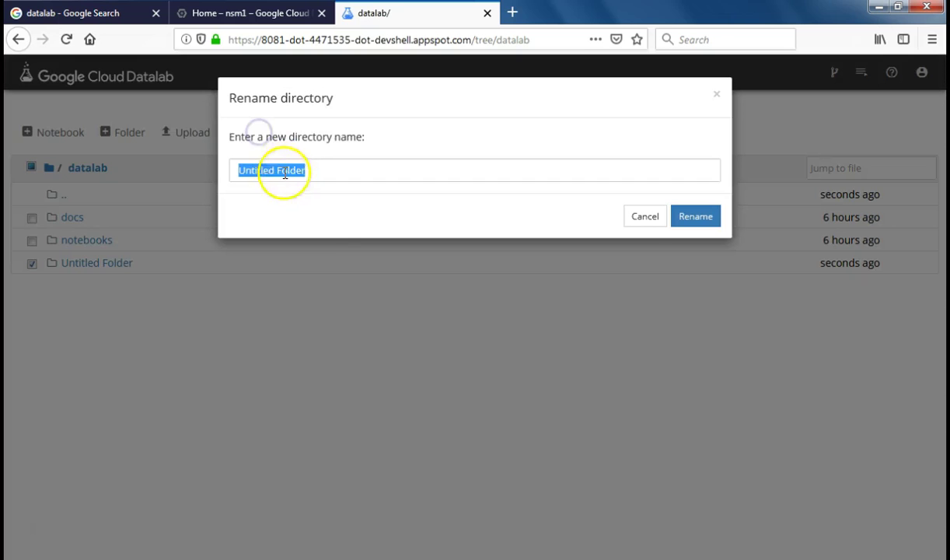
text(nsm)
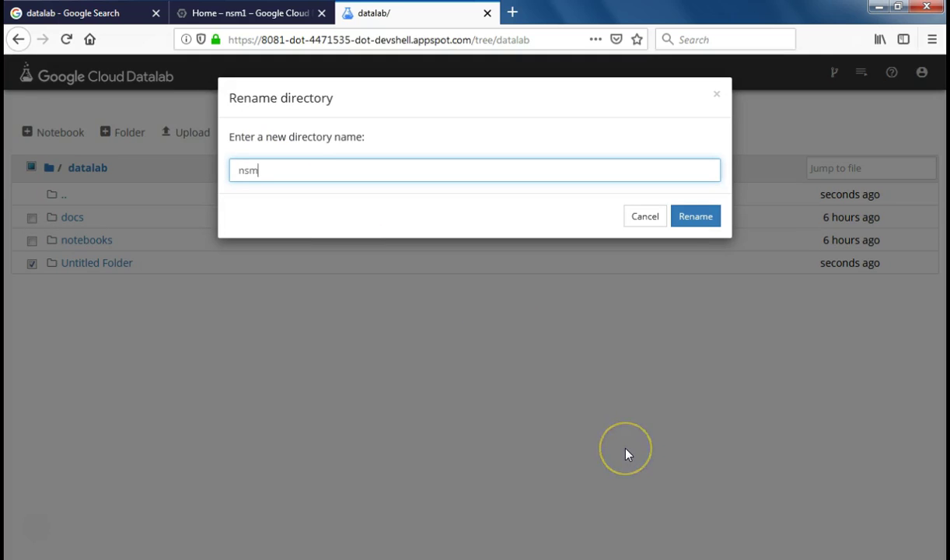
click(712, 222)
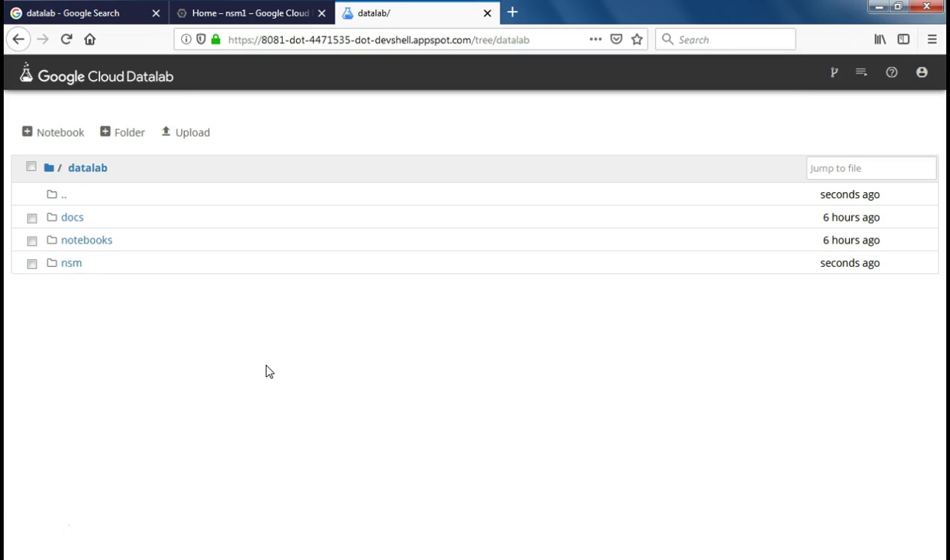
Step: In the nsm folder, choose the data text file and mintemp.ipynb from the data folder on Local Disk (D:) for upload
click(71, 264)
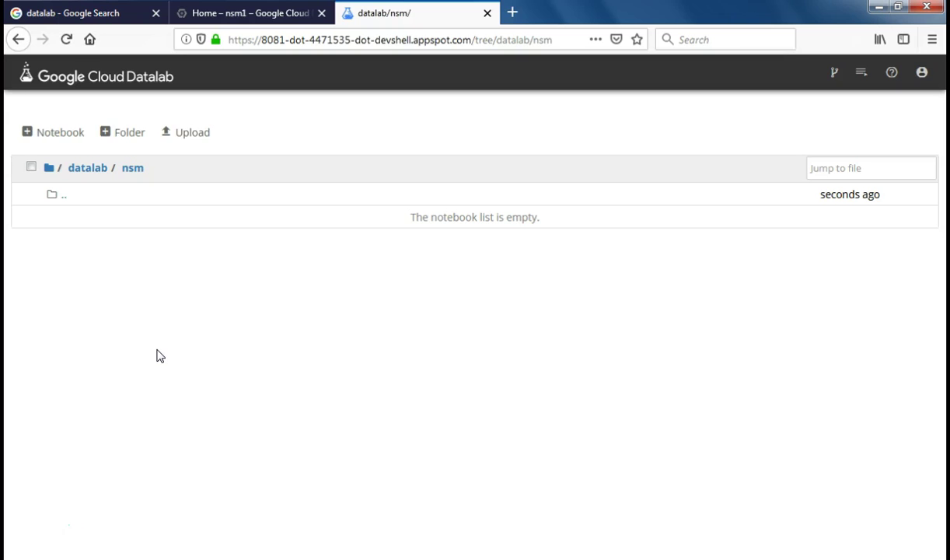
click(192, 132)
click(212, 180)
double_click(232, 189)
click(242, 165)
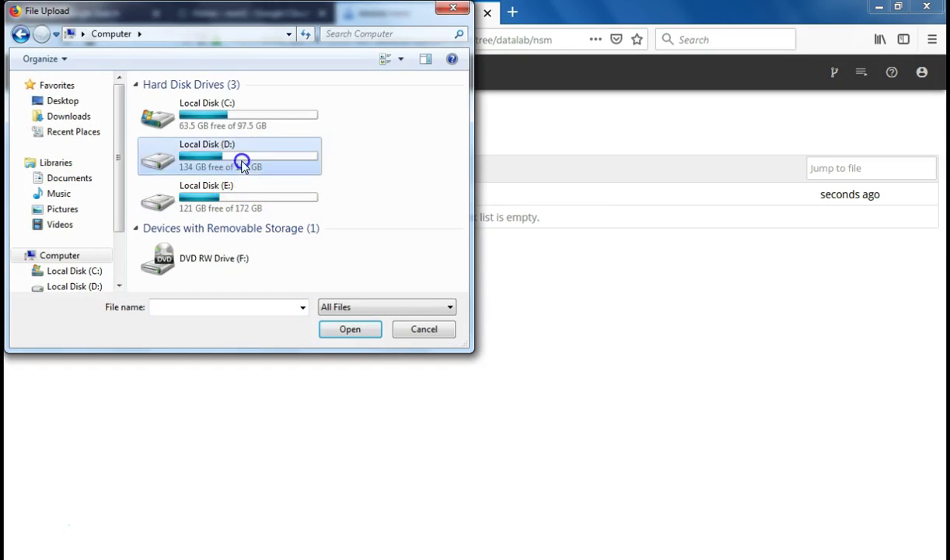
double_click(243, 165)
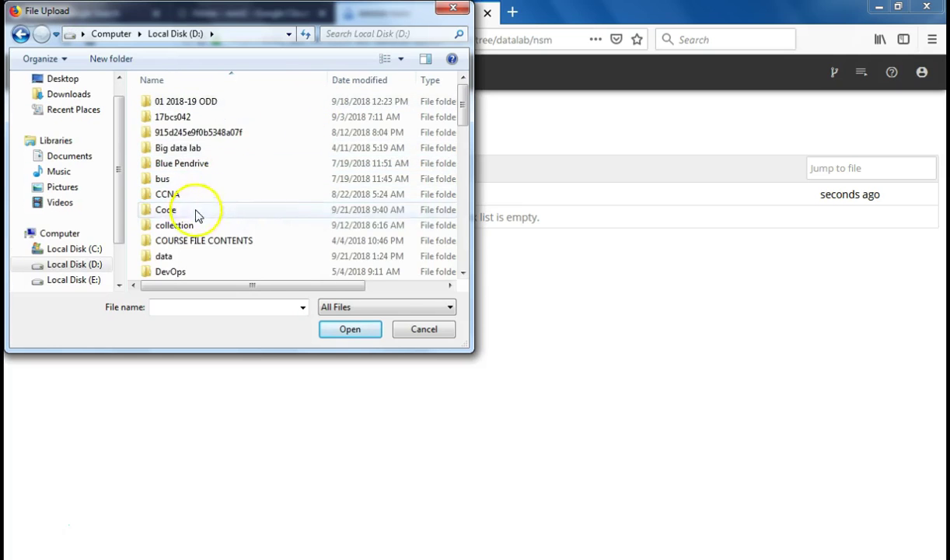
double_click(170, 257)
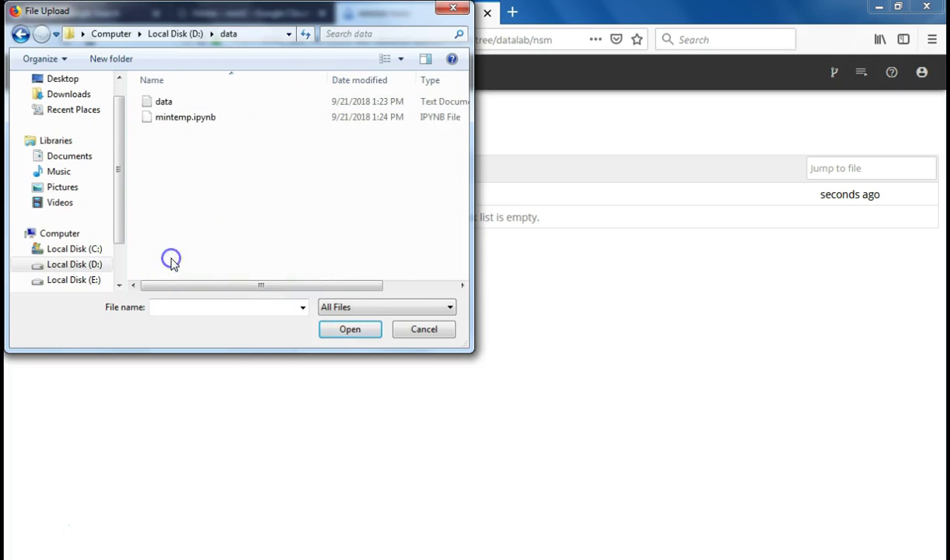
click(164, 101)
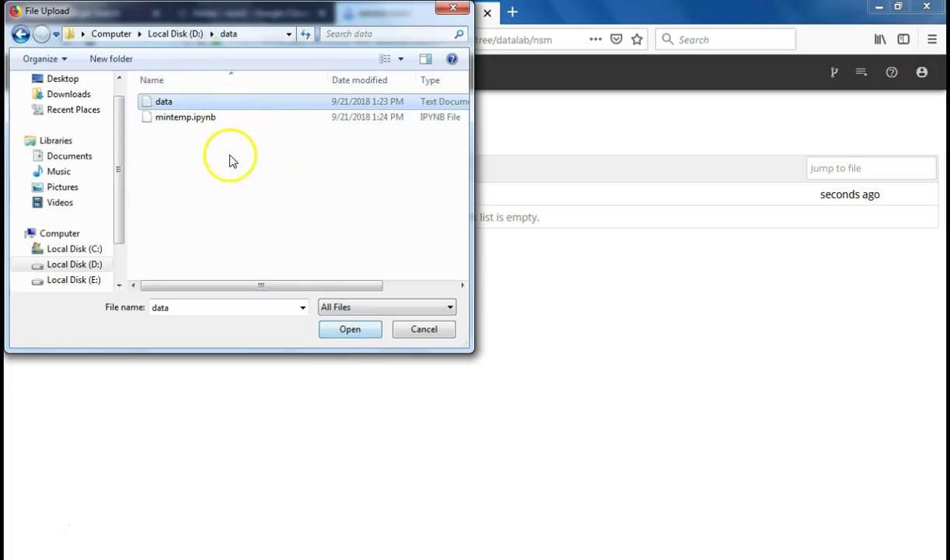
ctrl+click(198, 116)
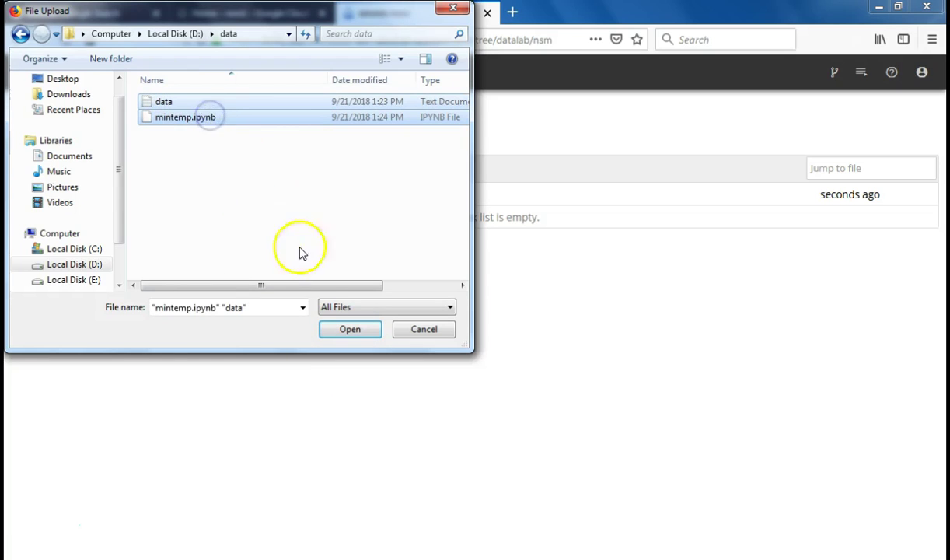
click(349, 330)
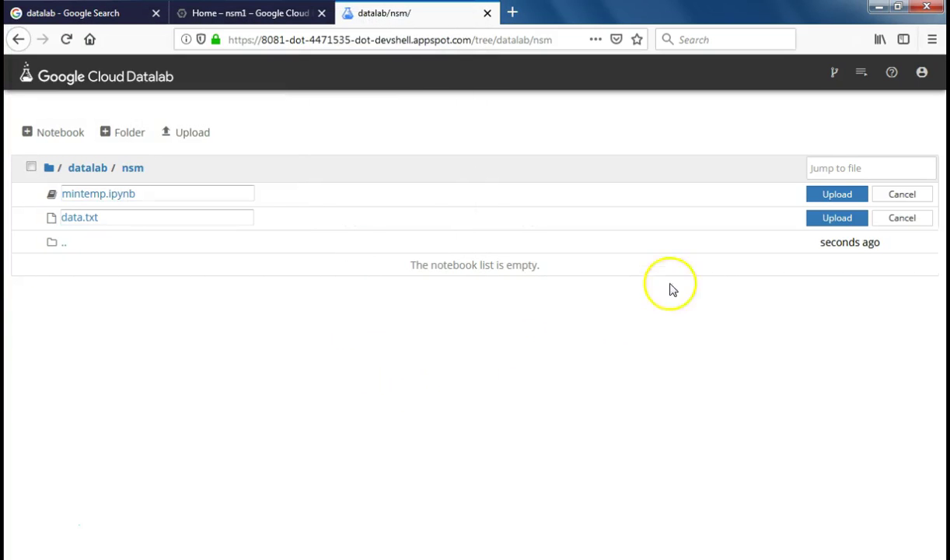
Step: Try to upload mintemp.ipynb, and remove it from the pending uploads
click(845, 199)
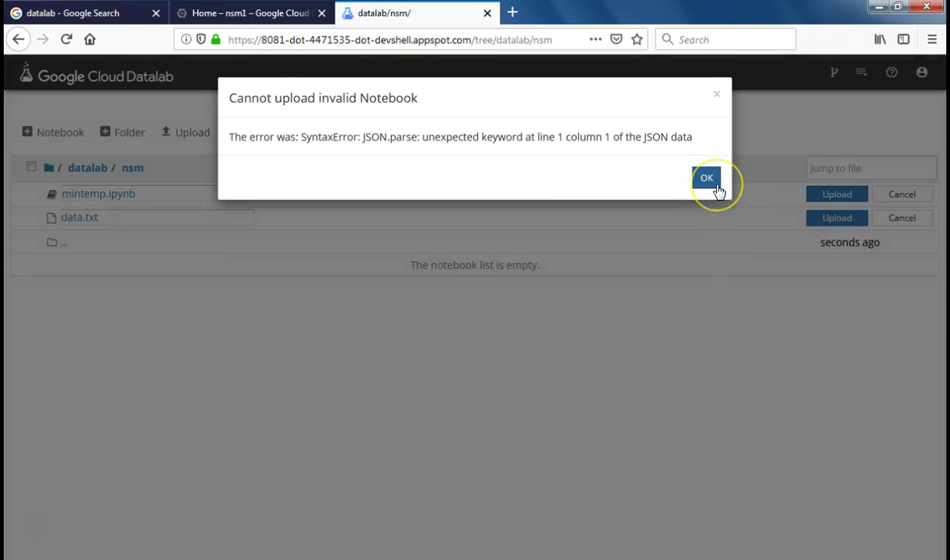
click(717, 96)
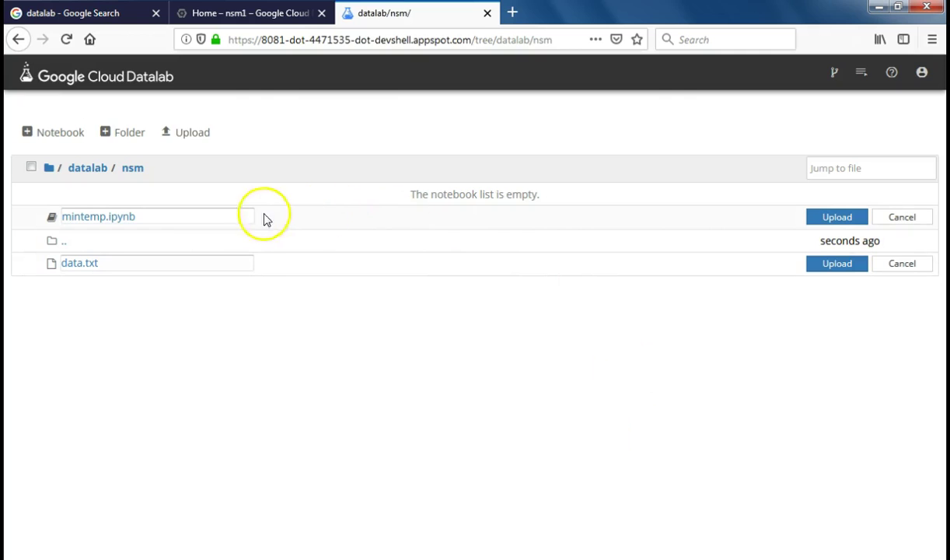
click(918, 218)
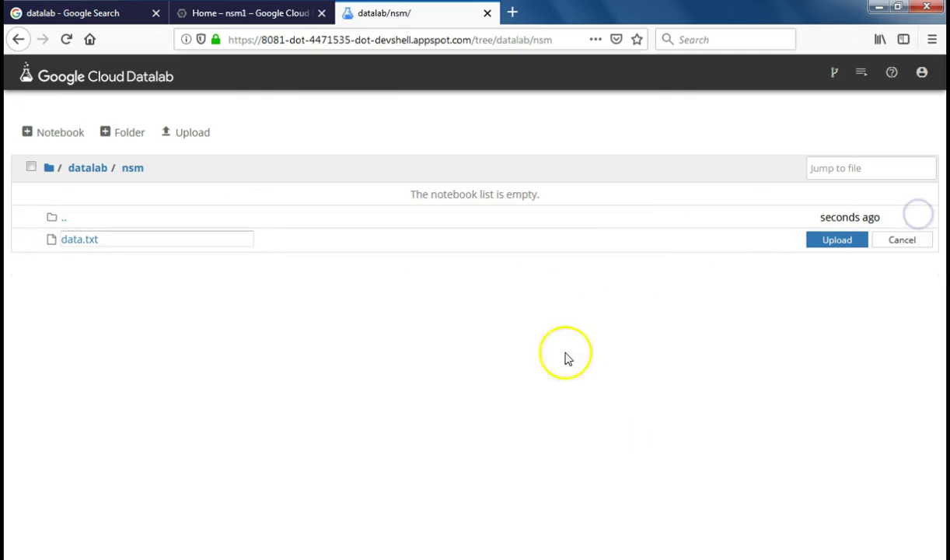
Step: Upload the pending data.txt file to the nsm folder
click(838, 243)
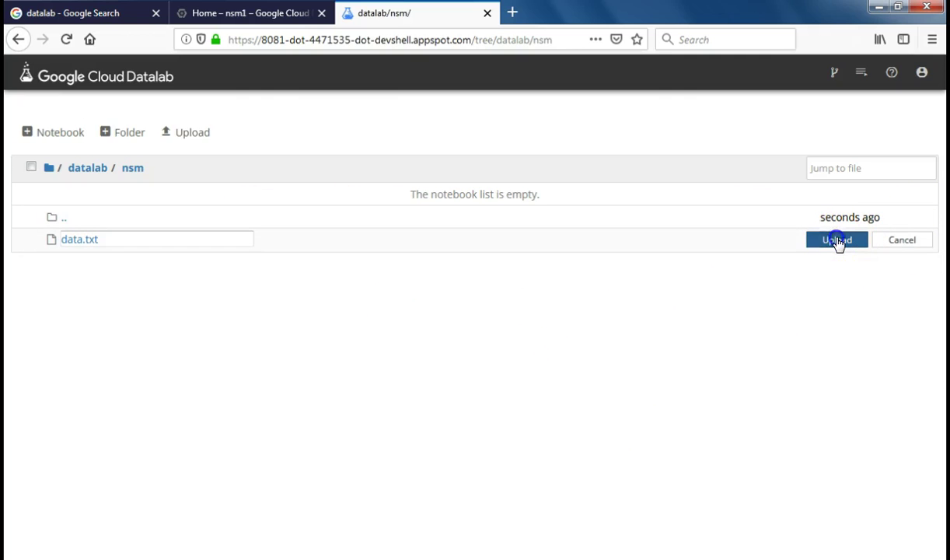
click(837, 242)
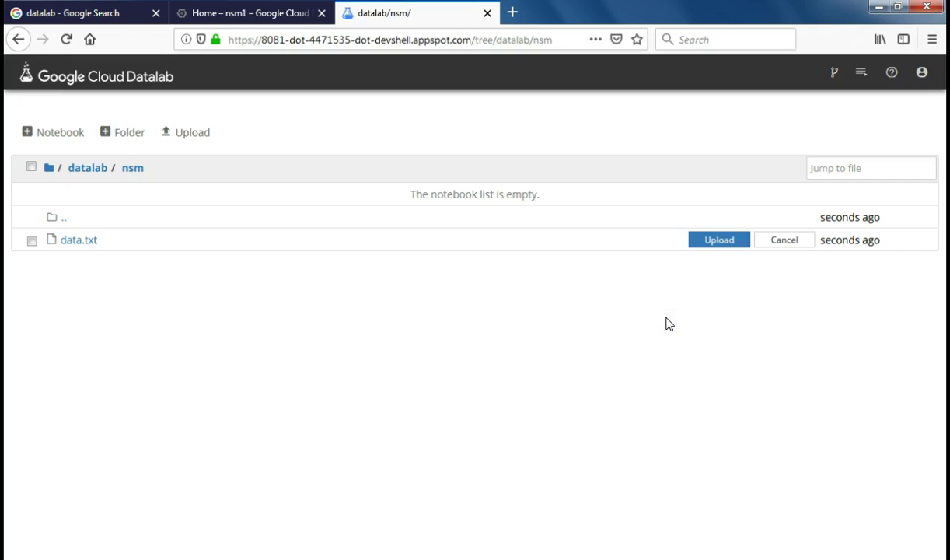
click(716, 243)
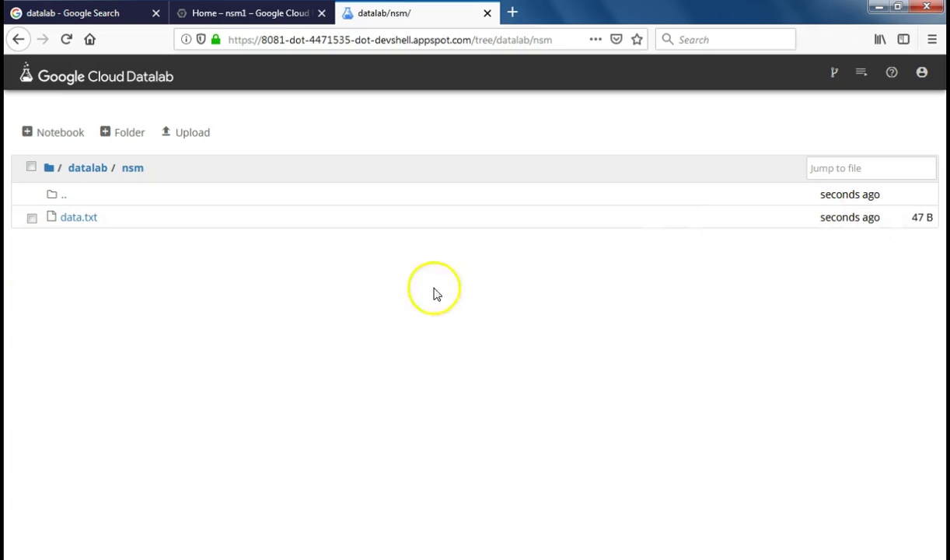
click(134, 306)
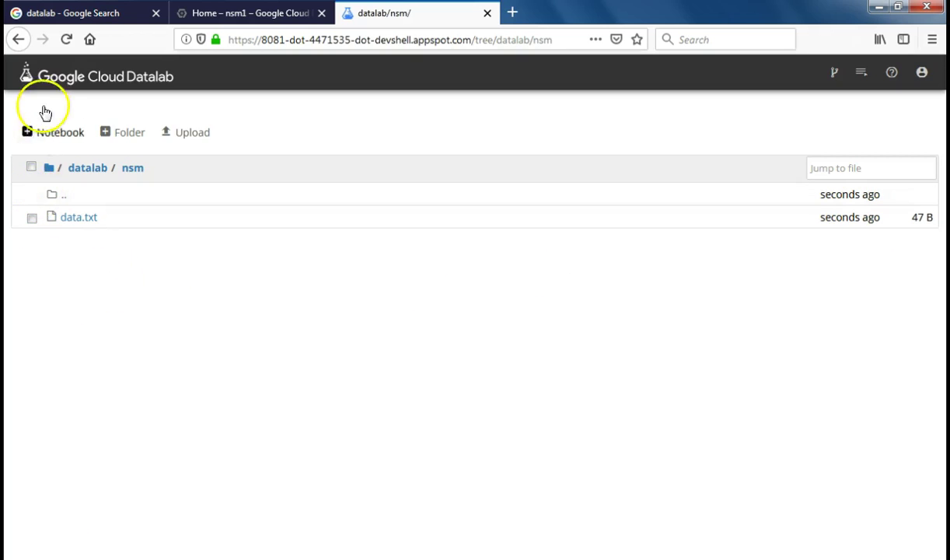
Step: Create a new notebook in the nsm folder and bring it into view
click(49, 133)
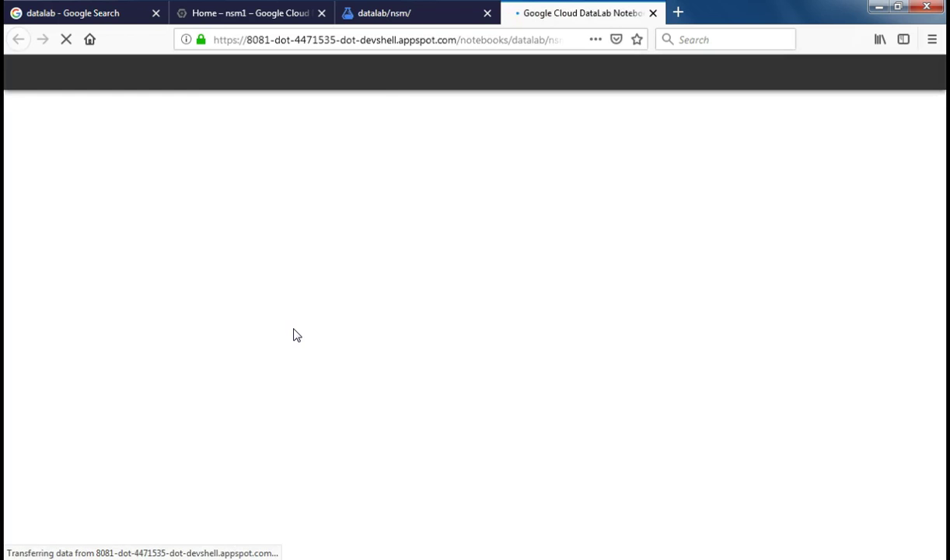
click(430, 13)
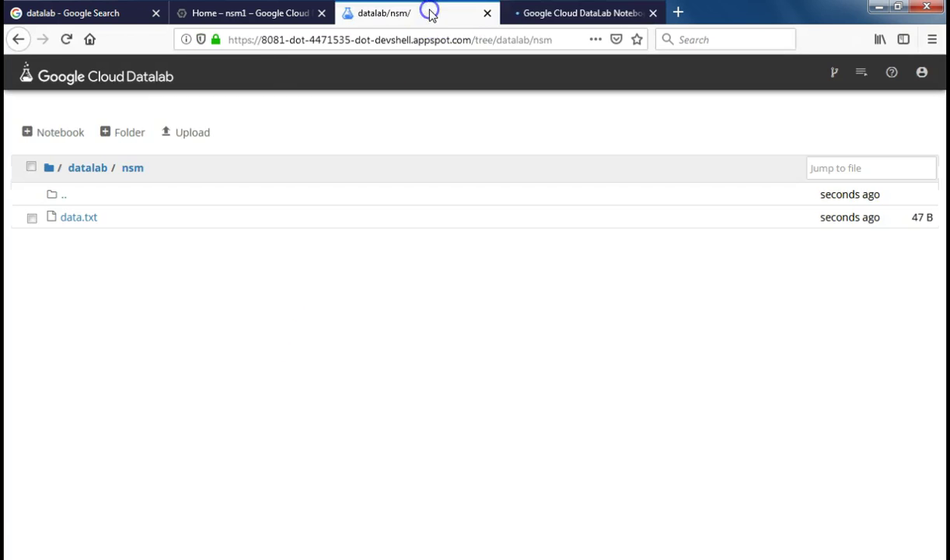
click(541, 13)
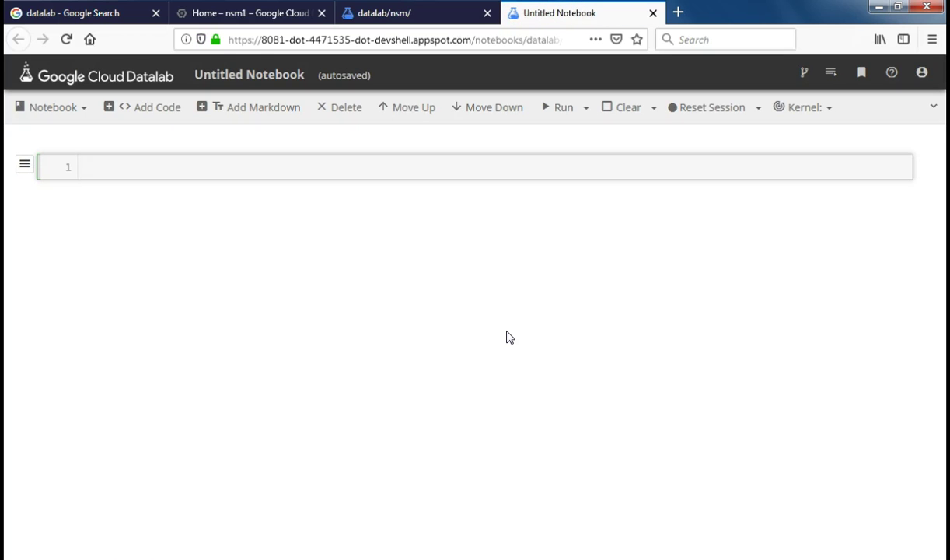
Step: Switch the new notebook's kernel to python3
click(829, 110)
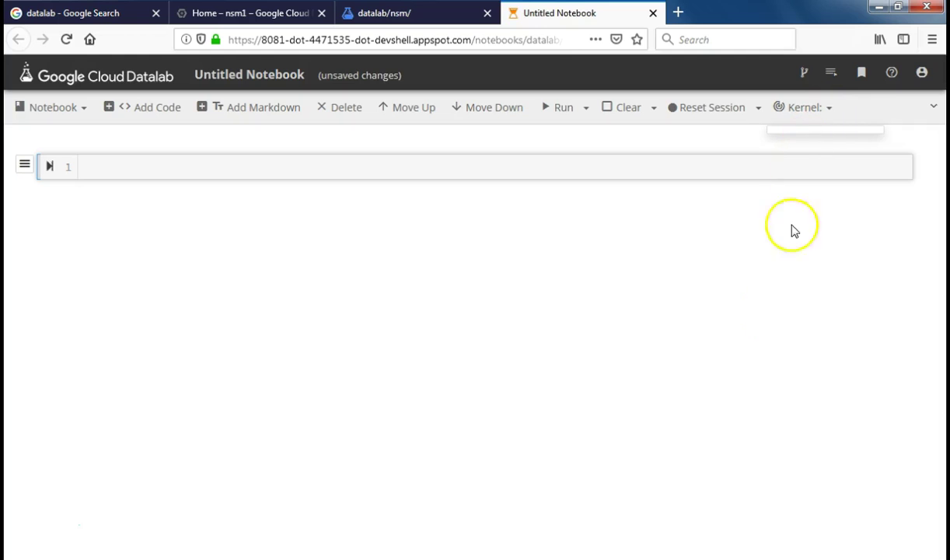
click(795, 110)
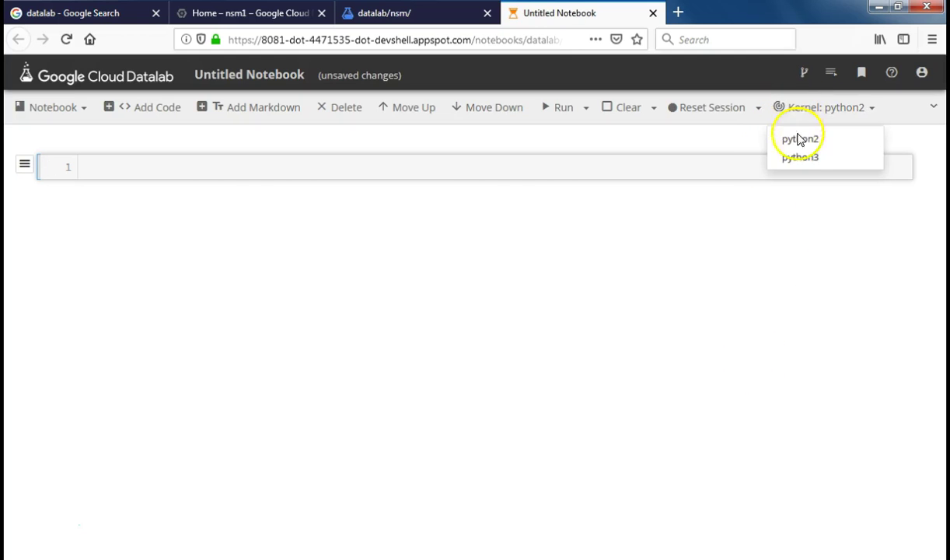
click(801, 157)
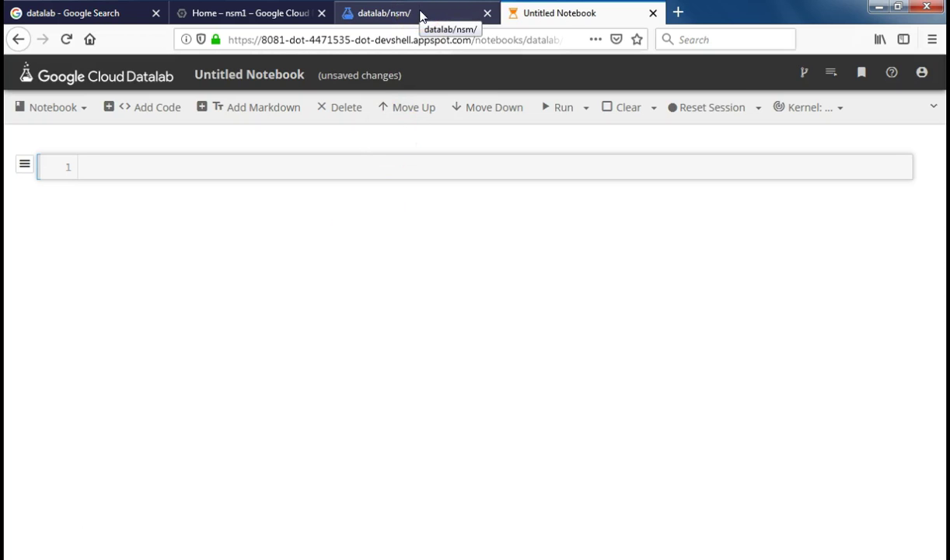
click(812, 107)
click(801, 157)
Step: Open data.txt from the nsm folder and examine its first date entry
click(435, 11)
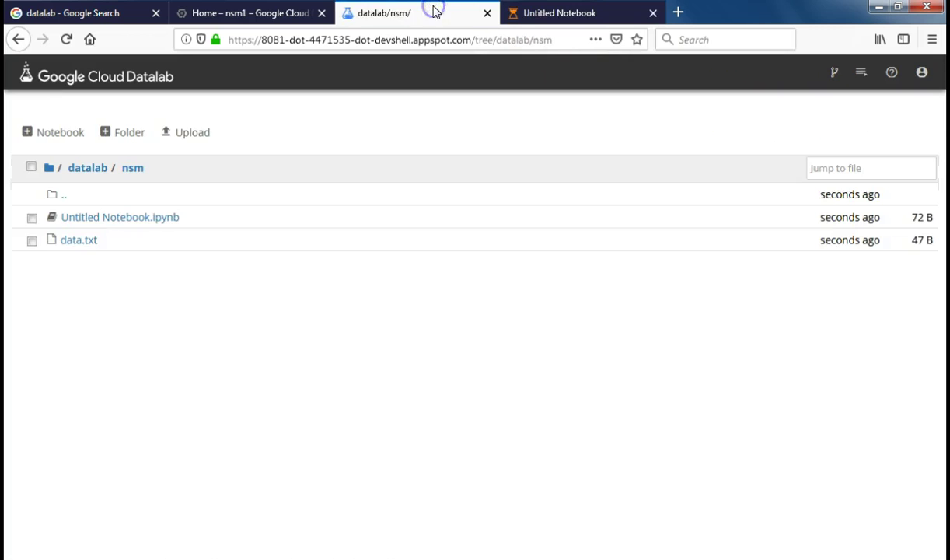
click(82, 241)
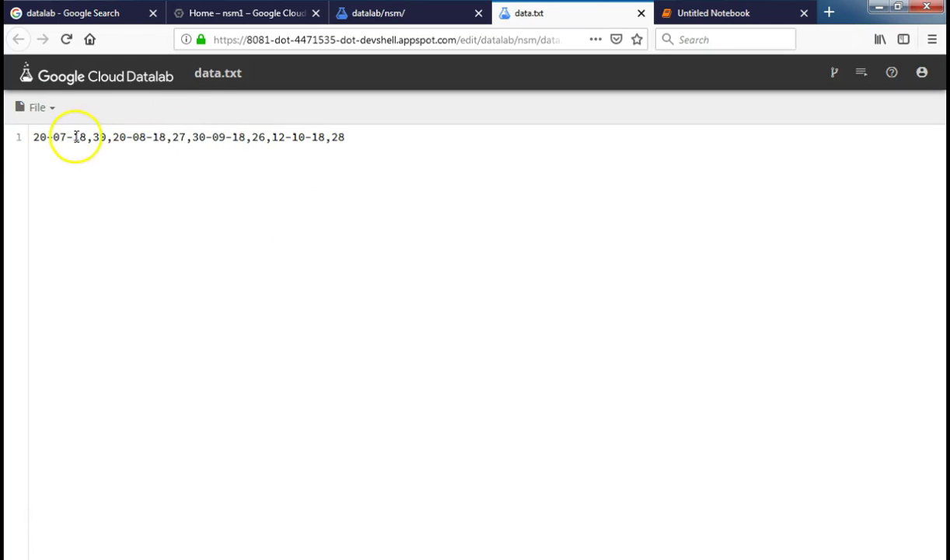
drag(31, 137, 89, 137)
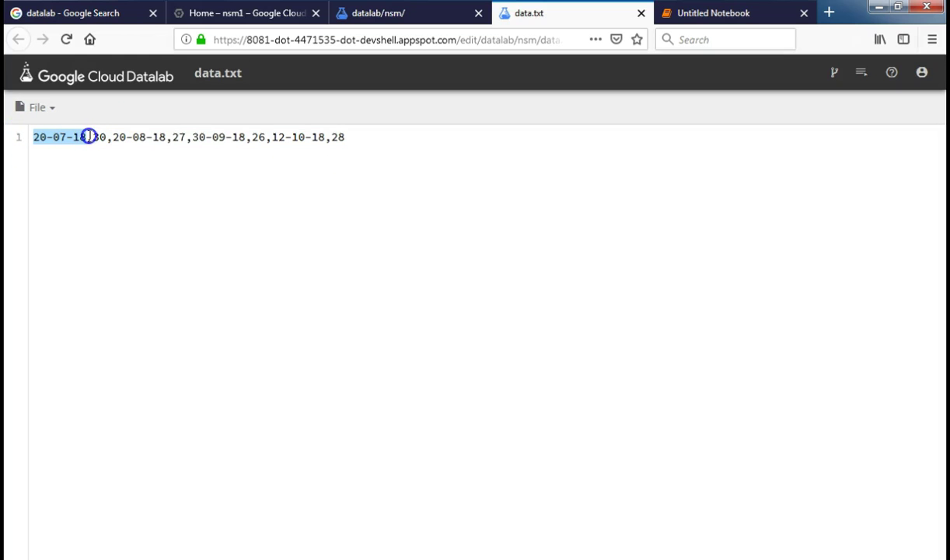
Step: Examine the first temperature and the remaining date and temperature pairs in data.txt, and return to the untitled notebook
click(108, 138)
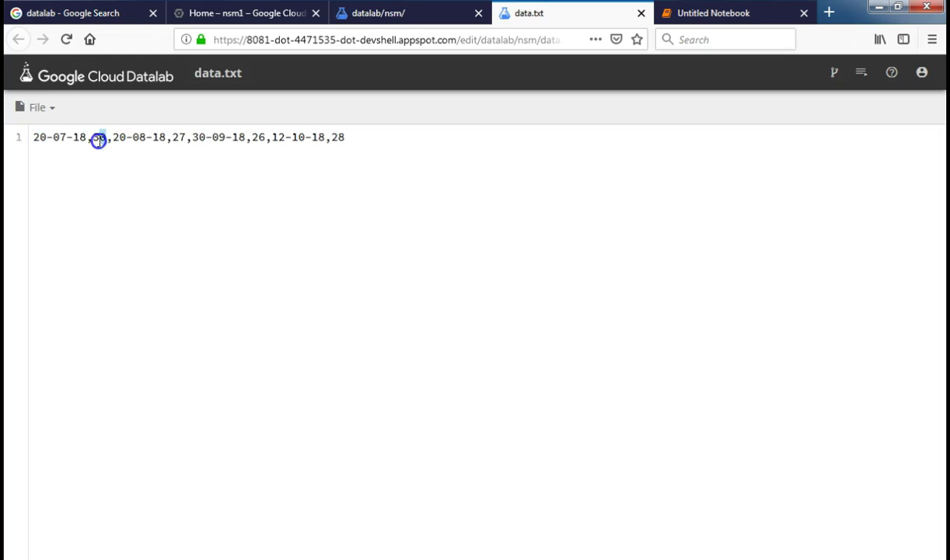
drag(114, 136, 354, 137)
click(496, 132)
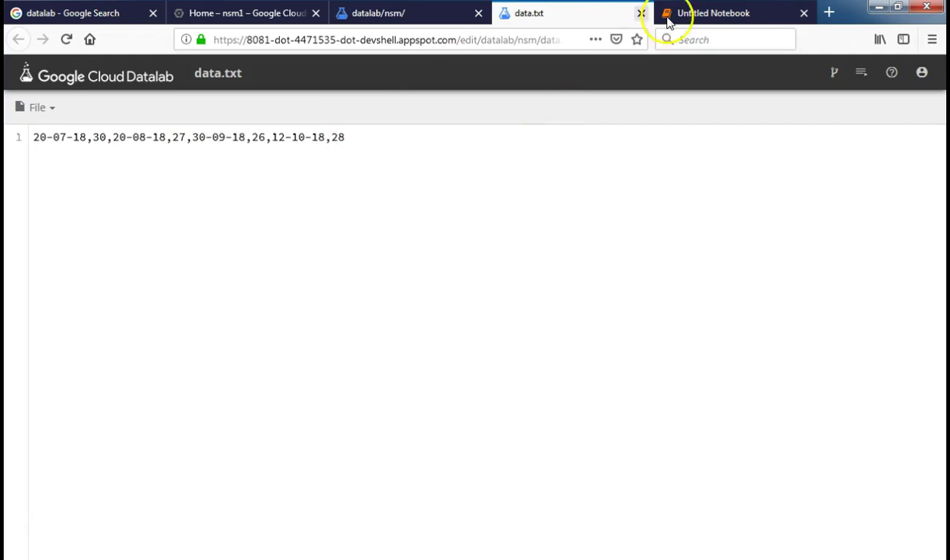
click(704, 14)
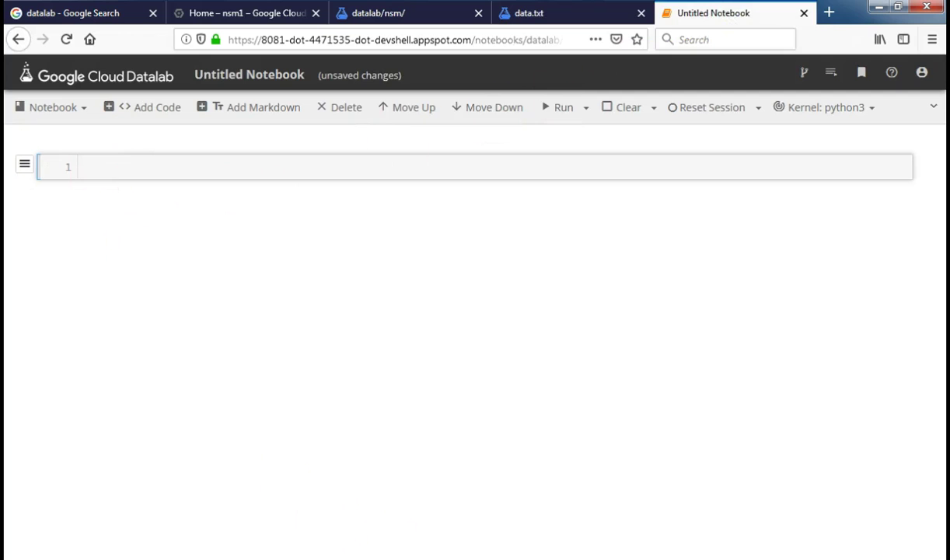
mouse_move(393, 556)
click(448, 496)
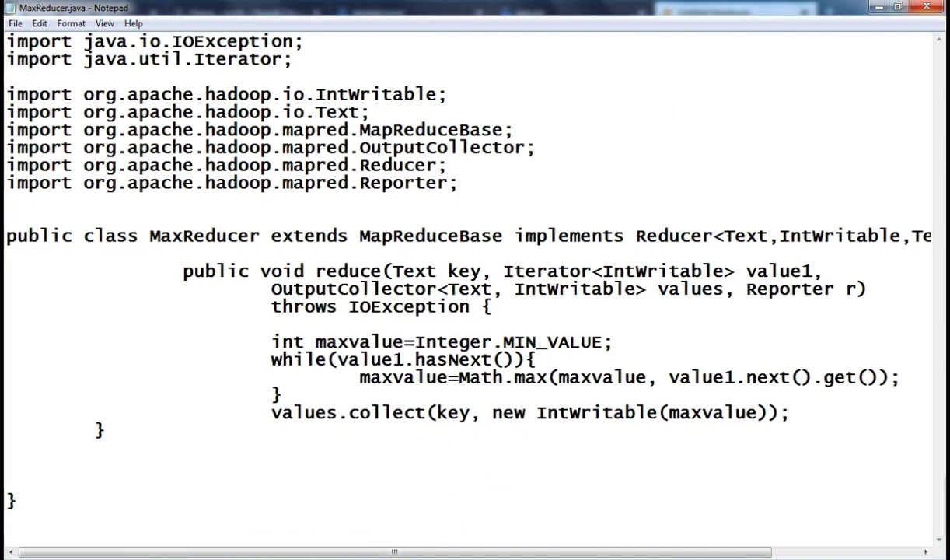
click(878, 7)
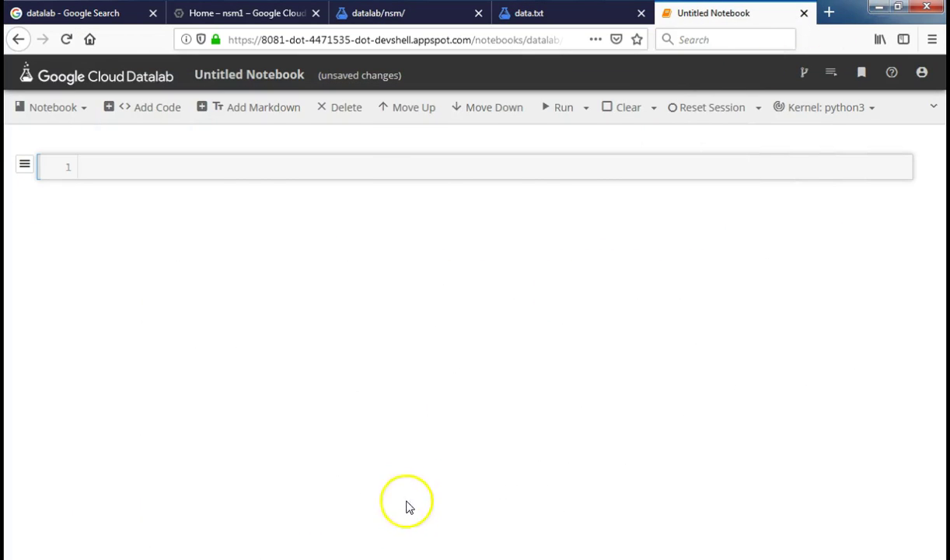
Step: Switch to the file explorer window showing the Code folder and open the data folder on Local Disk (D:)
mouse_move(389, 558)
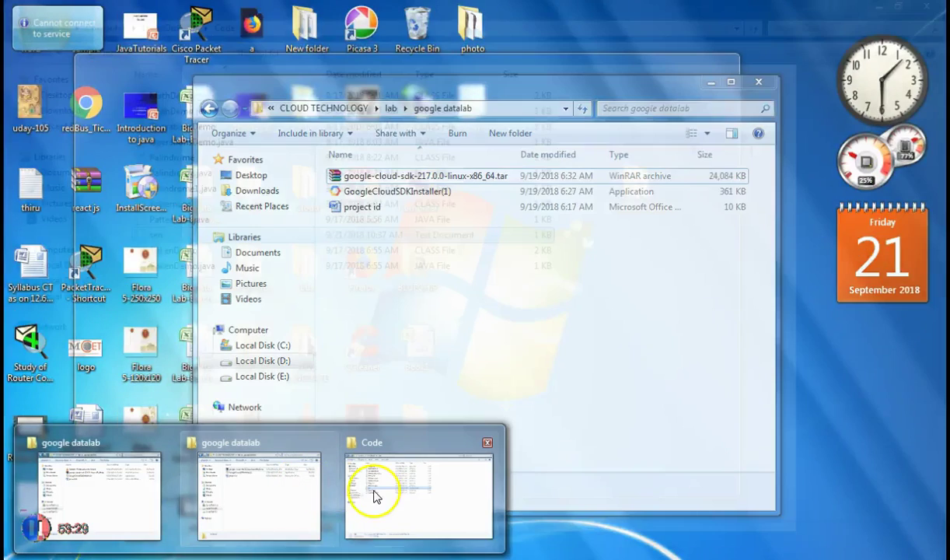
click(372, 498)
click(87, 280)
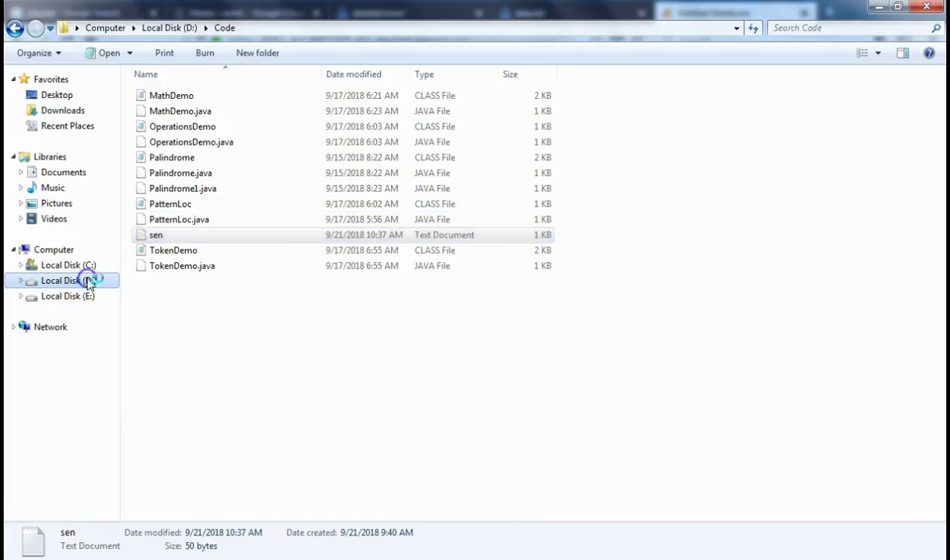
click(165, 327)
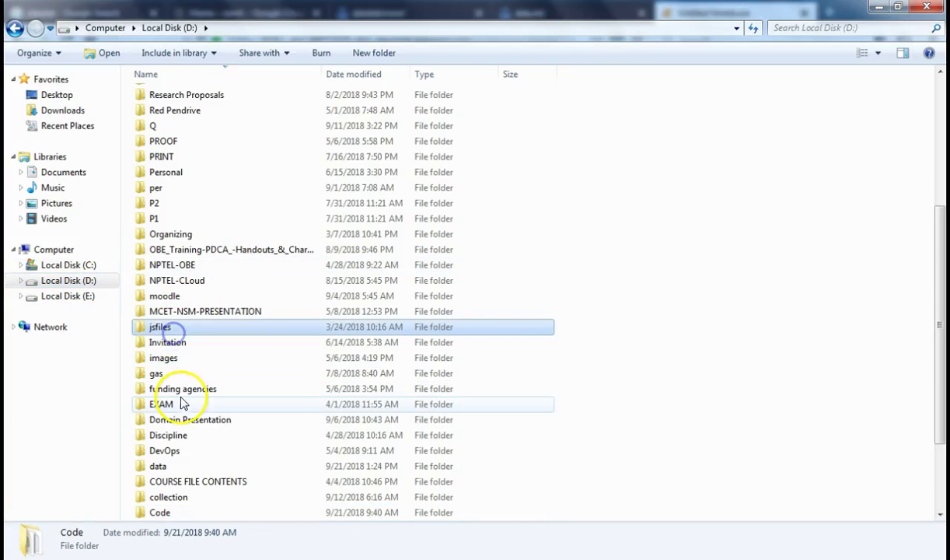
key(d)
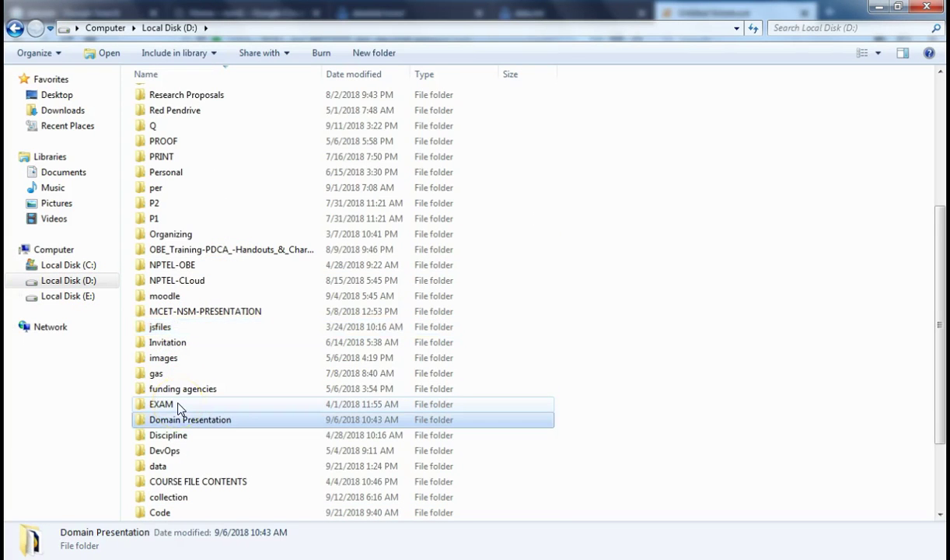
double_click(156, 466)
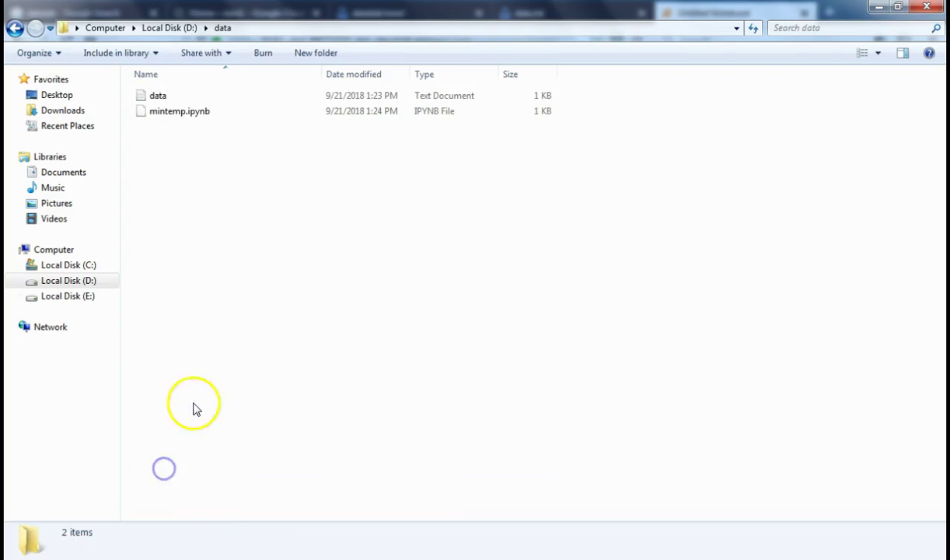
click(181, 113)
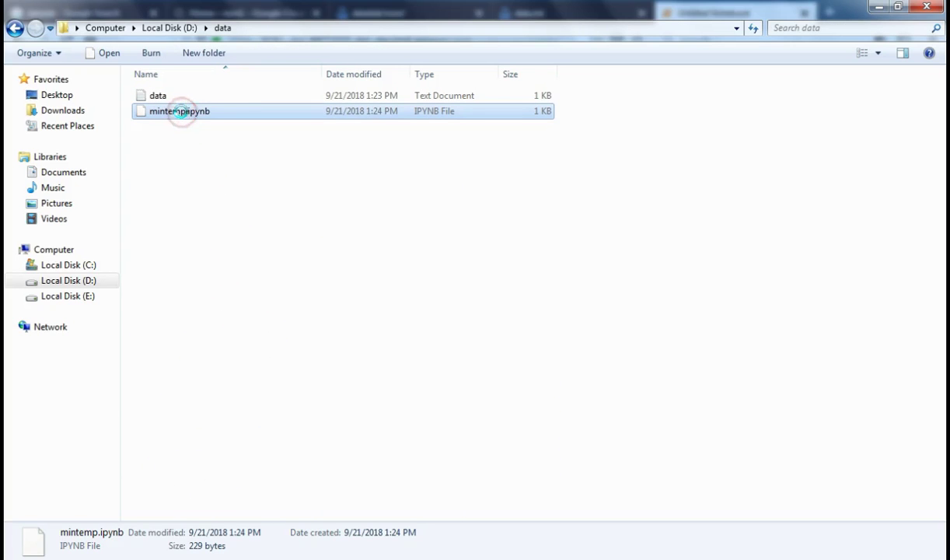
right_click(181, 113)
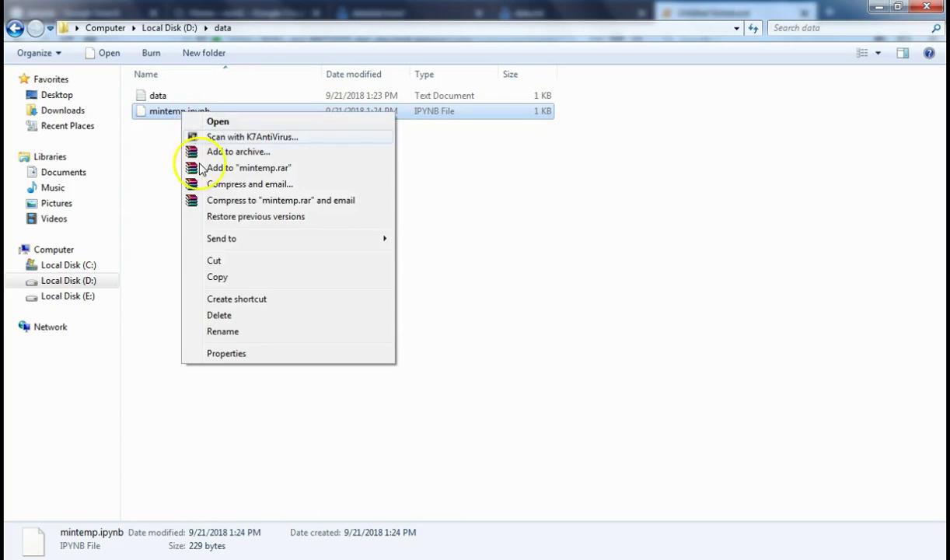
click(218, 123)
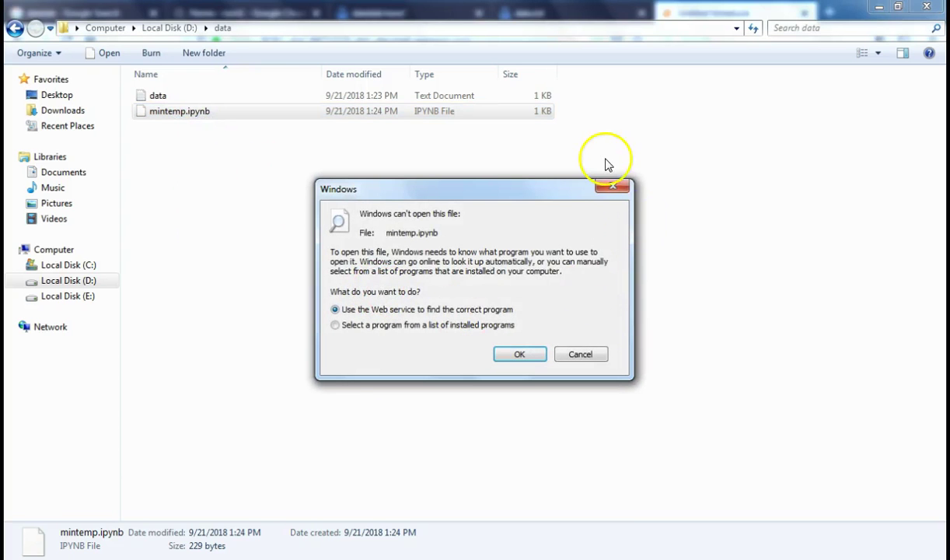
click(611, 188)
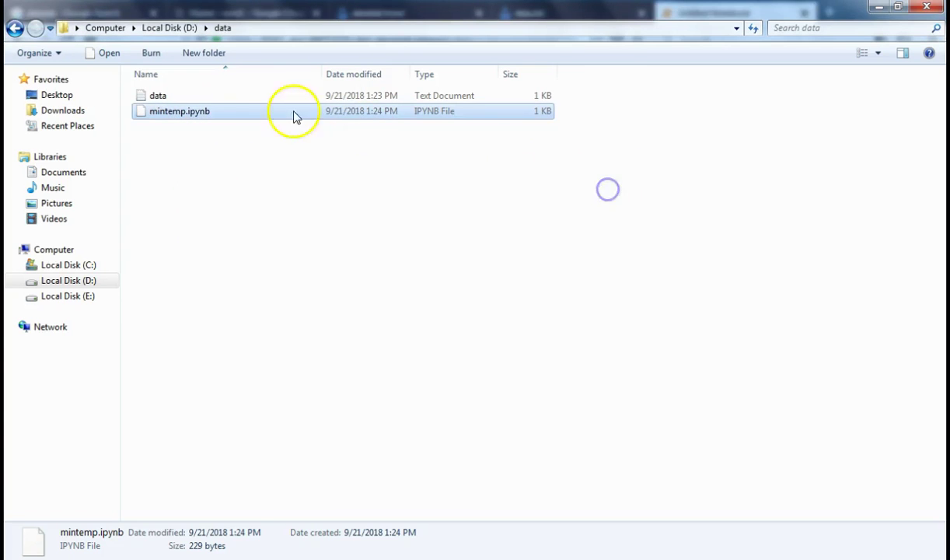
right_click(181, 117)
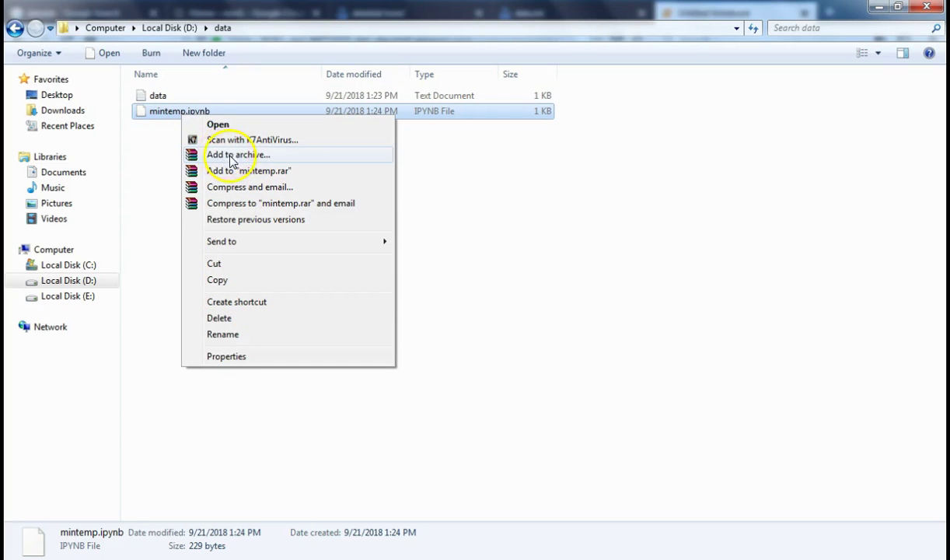
Step: Open mintemp.ipynb with Notepad, chosen from the list of installed programs
double_click(160, 113)
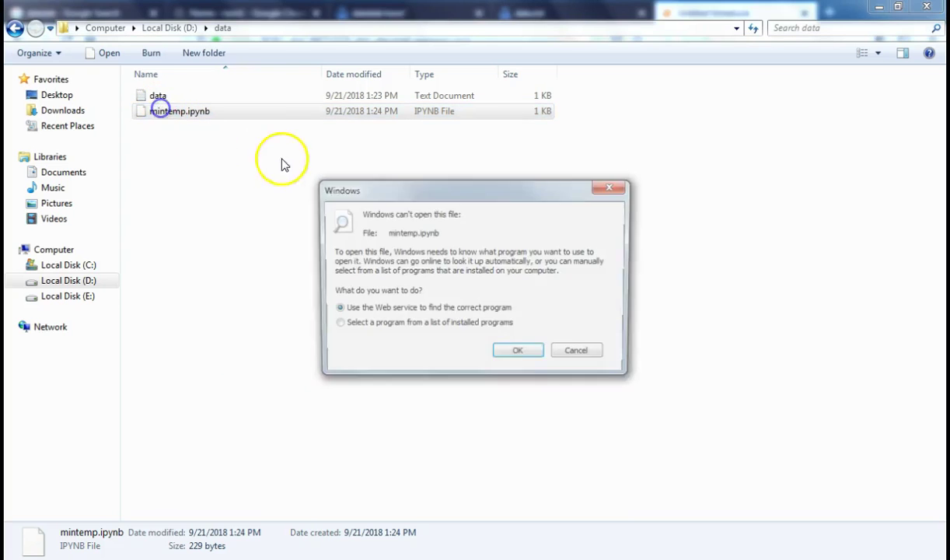
click(483, 325)
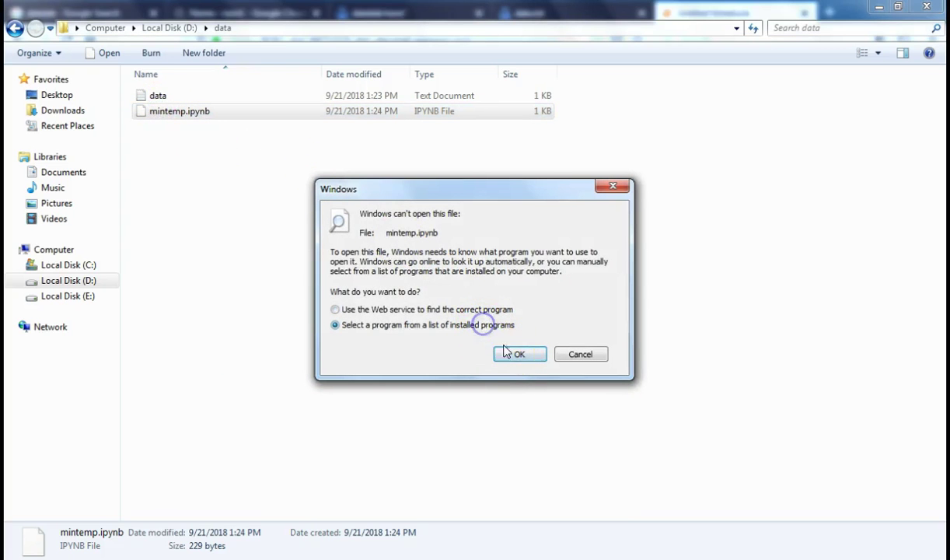
click(520, 356)
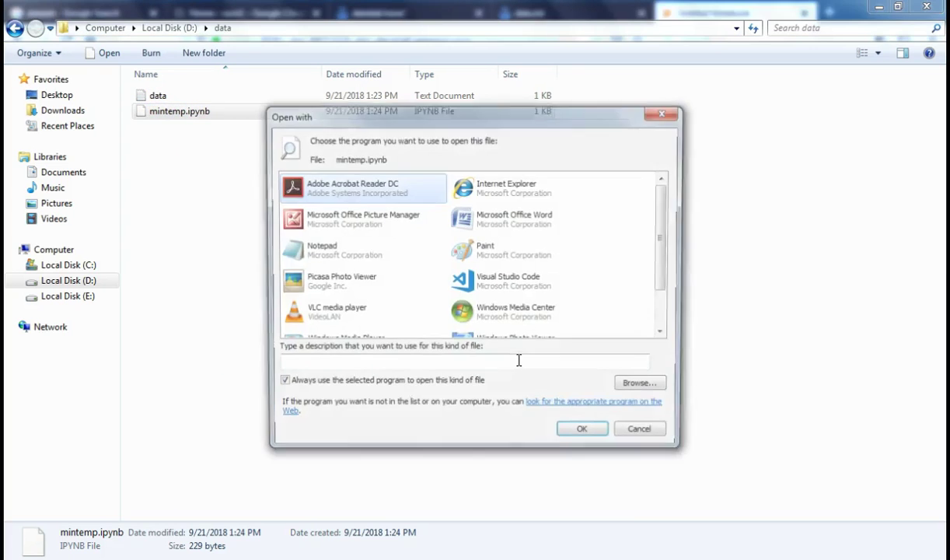
click(339, 250)
click(591, 440)
Step: Copy the entire Python script from the mintemp file, from the file-open line through file.close()
double_click(352, 426)
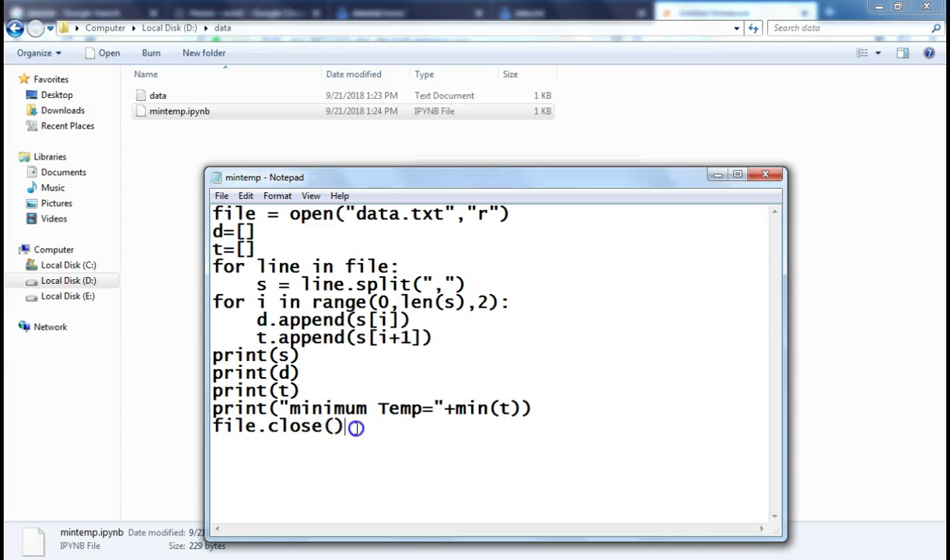
drag(288, 402, 197, 238)
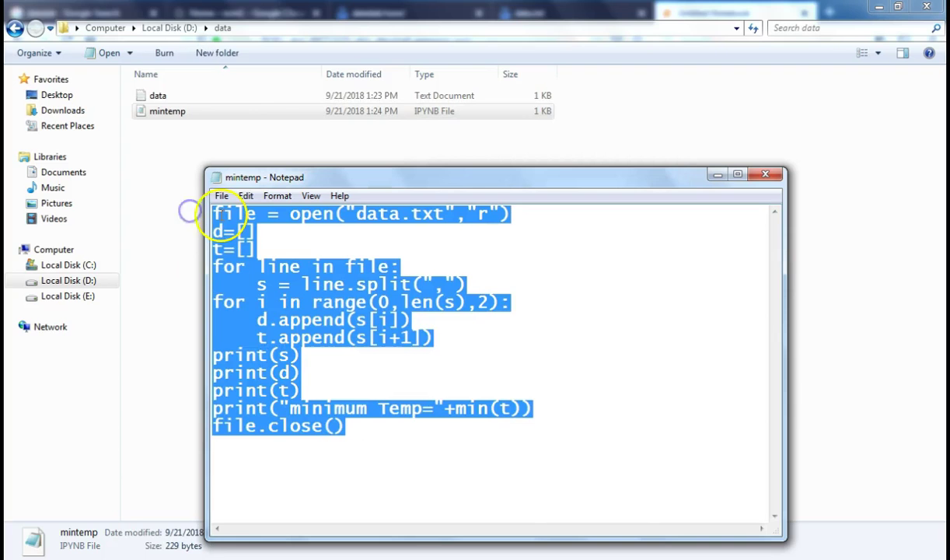
right_click(220, 215)
click(257, 263)
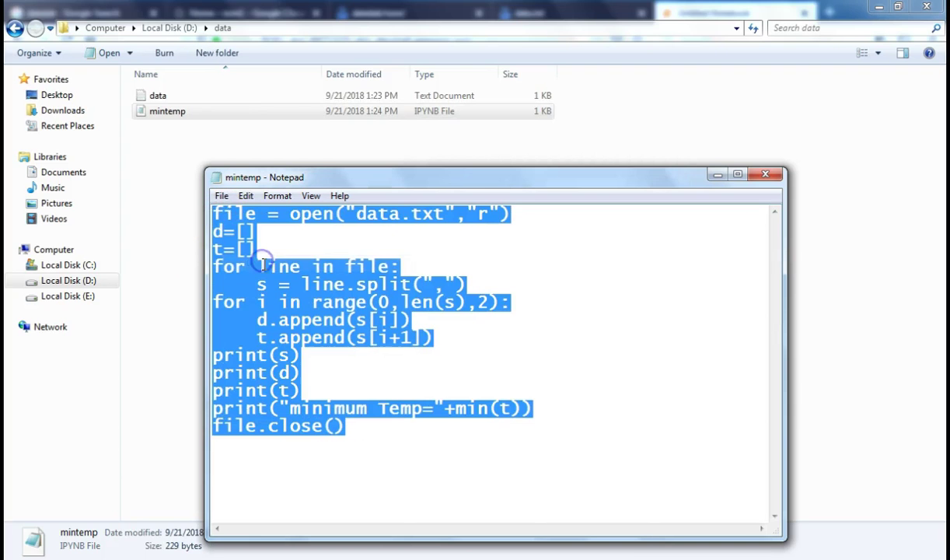
Step: Switch to the Datalab notebook in the browser and paste the copied script into its empty first code cell
key(alt+Tab)
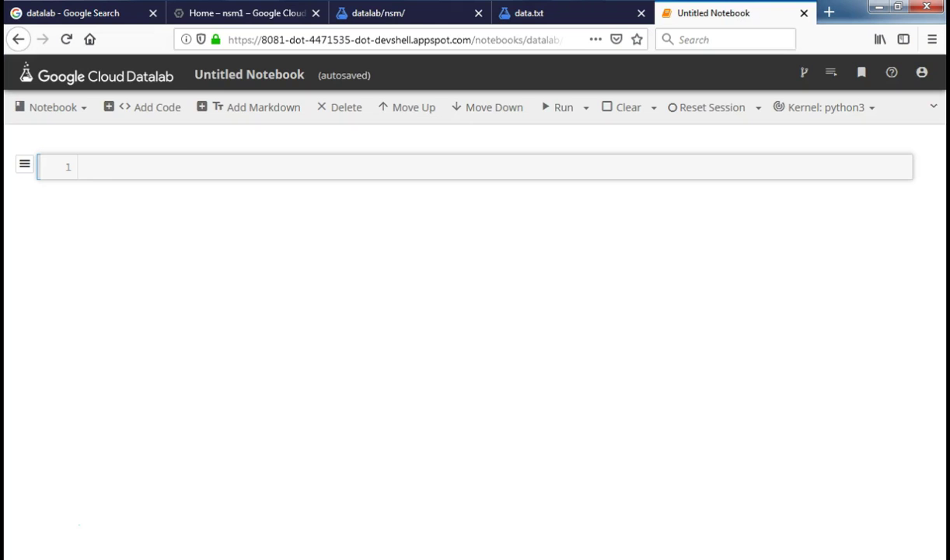
click(98, 170)
click(76, 164)
click(89, 167)
right_click(89, 164)
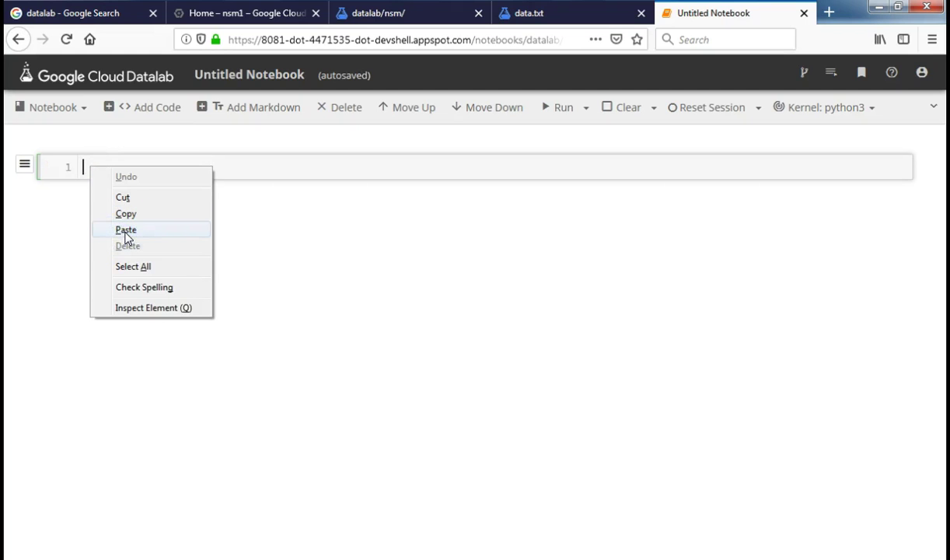
click(125, 230)
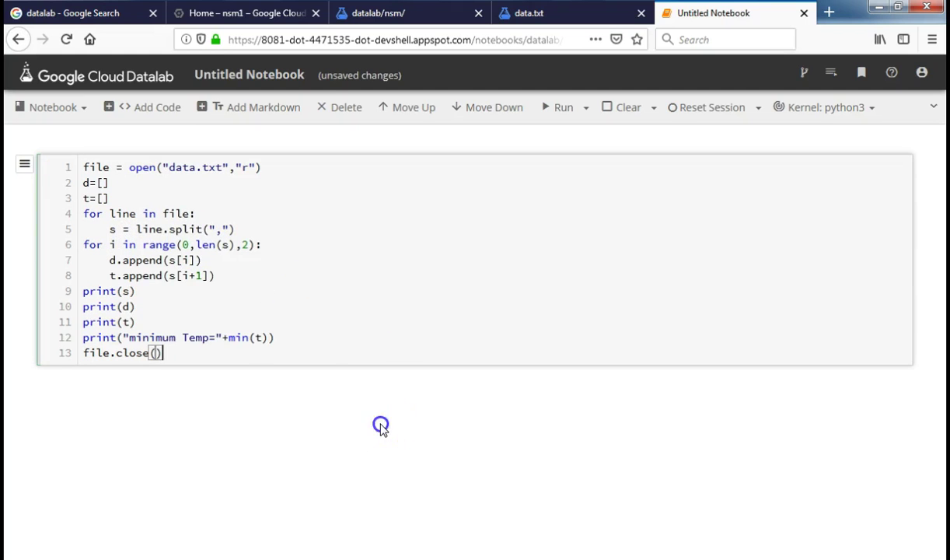
Step: Examine the script lines that open data.txt, create the d and t lists, and split each line at commas
drag(80, 168, 273, 170)
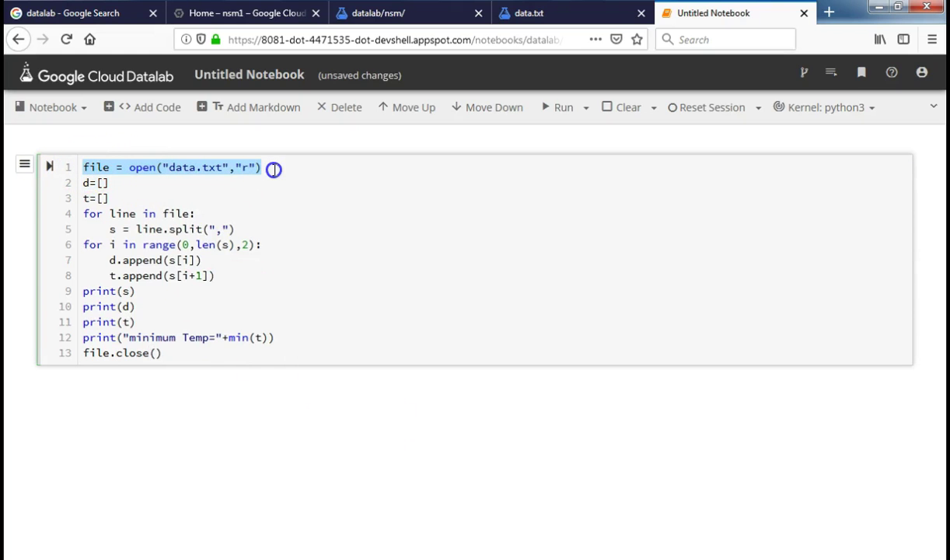
key(ctrl+plus)
key(ctrl+plus)
key(ctrl+plus)
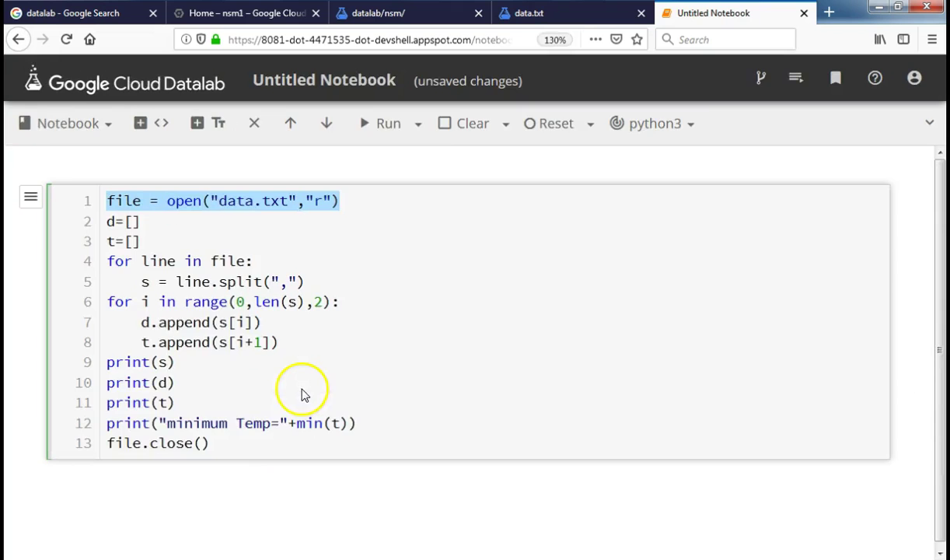
key(ctrl+plus)
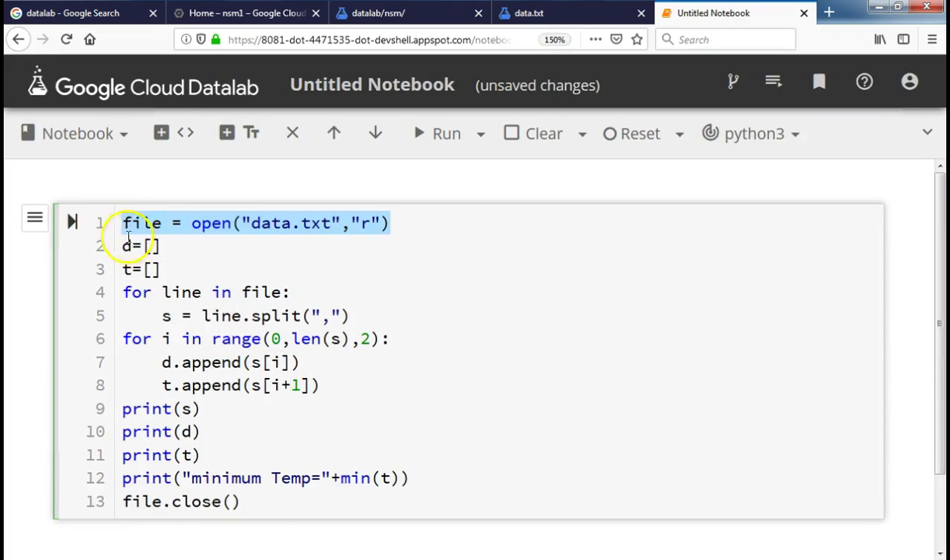
drag(122, 246, 295, 293)
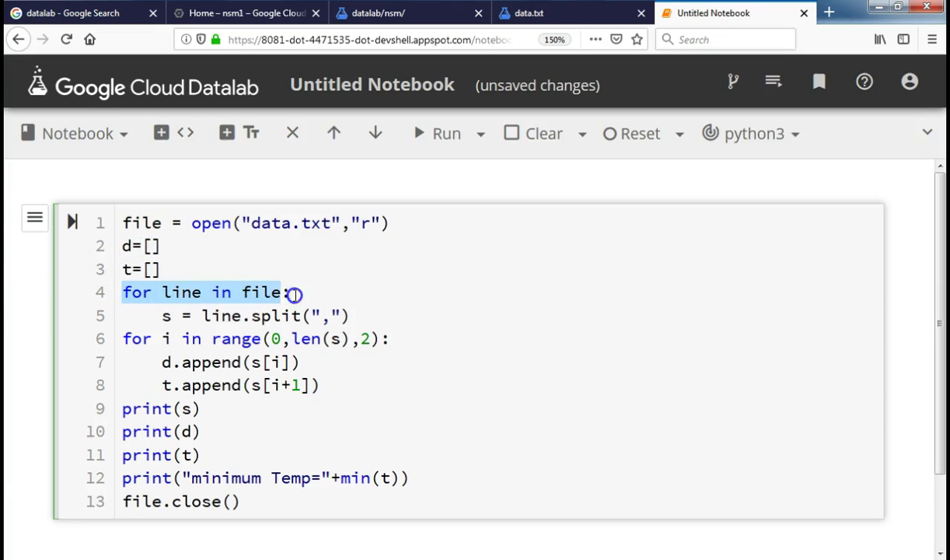
drag(349, 316, 155, 316)
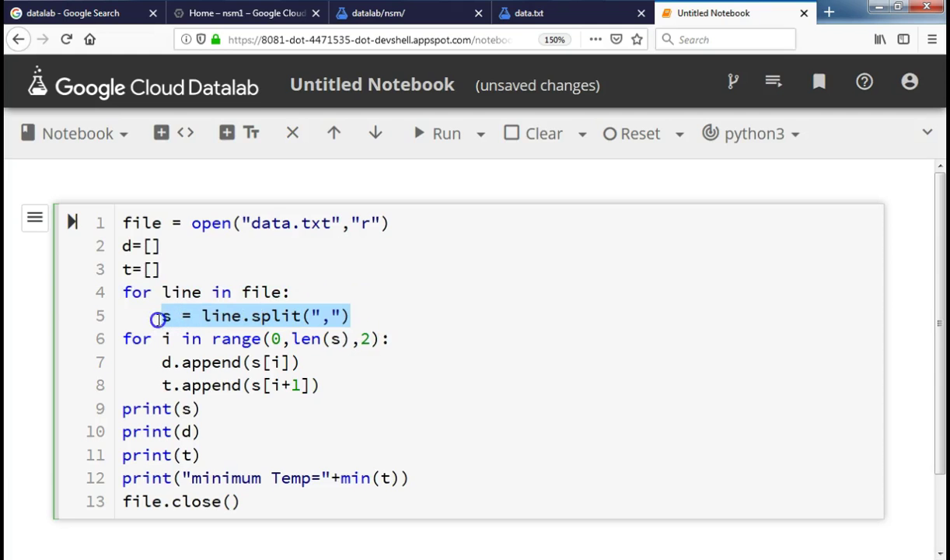
Step: Check in data.txt where the commas separate the dates and temperatures
click(559, 15)
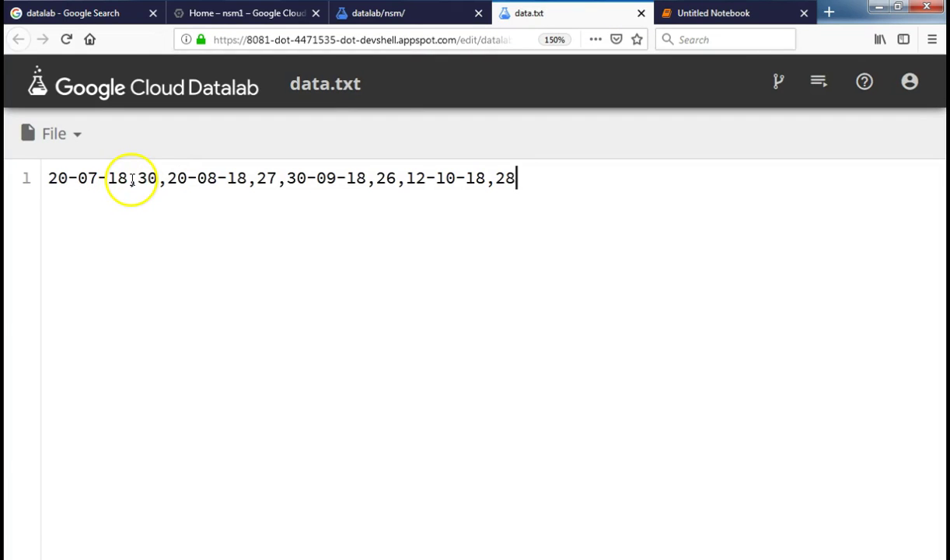
click(136, 179)
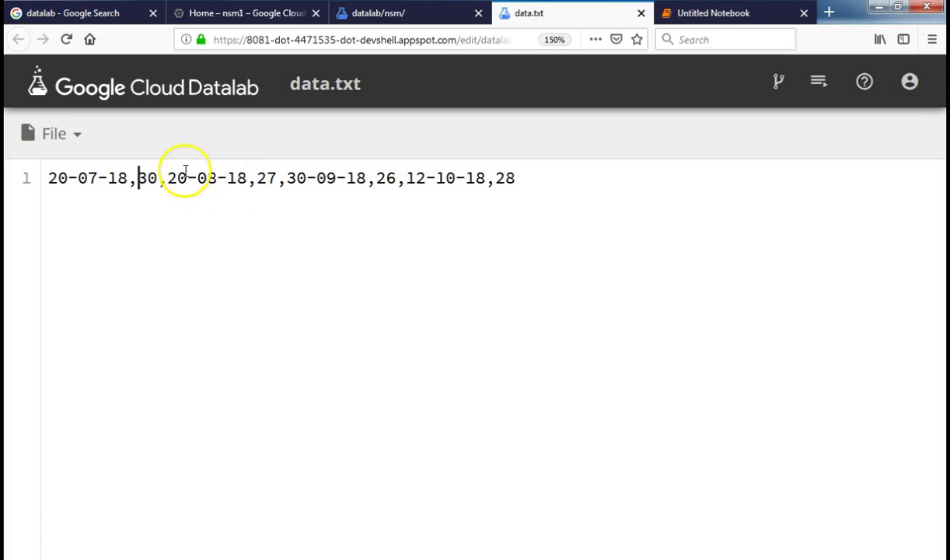
click(166, 180)
click(281, 181)
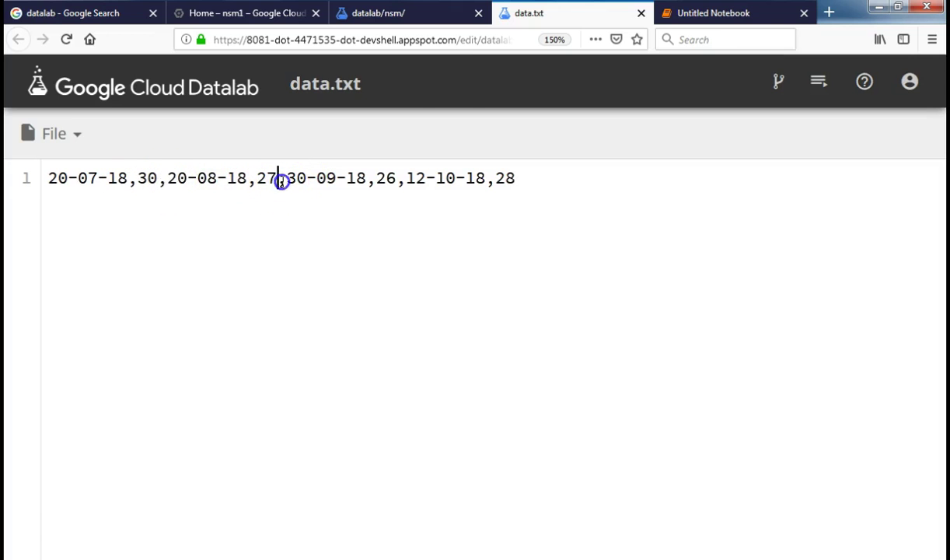
Step: Return to the notebook and examine the for loop over range(0,len(s),2) on line 6
click(703, 10)
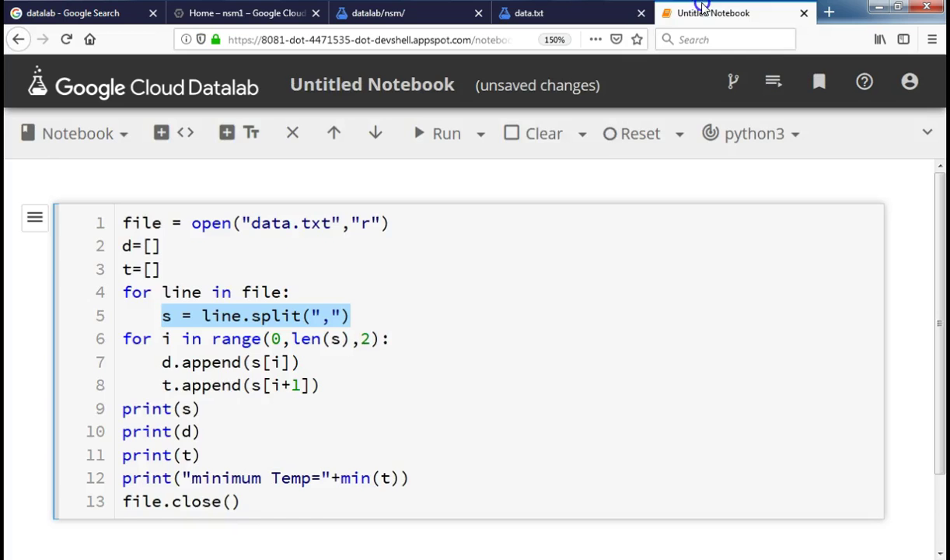
click(124, 343)
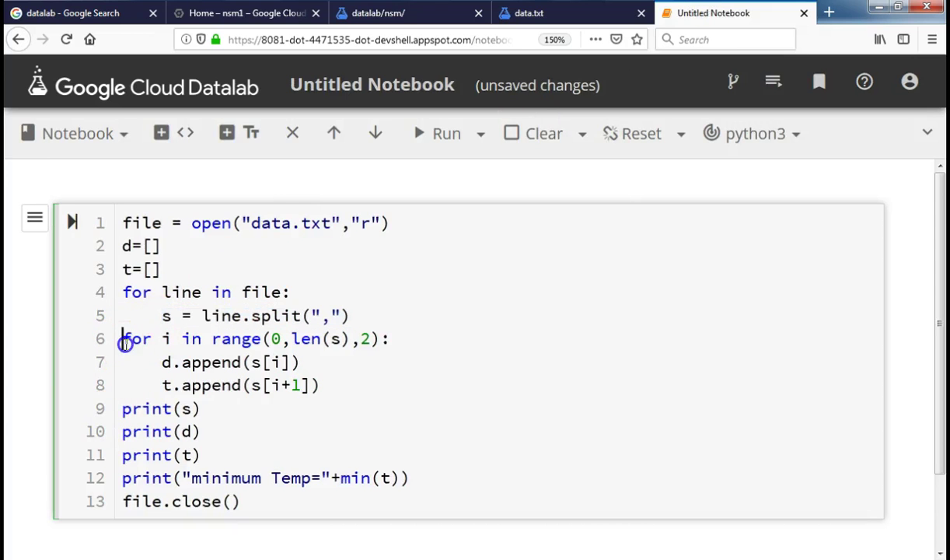
drag(124, 342, 386, 347)
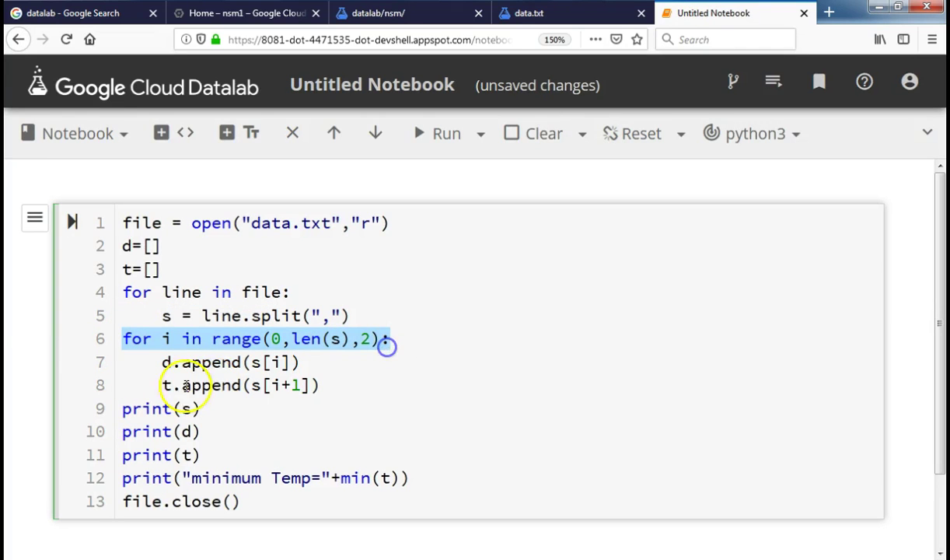
Step: Examine the loop's two append lines that fill the d and t lists, and dismiss the connection dialog
drag(162, 363, 309, 362)
click(145, 385)
drag(145, 385, 316, 385)
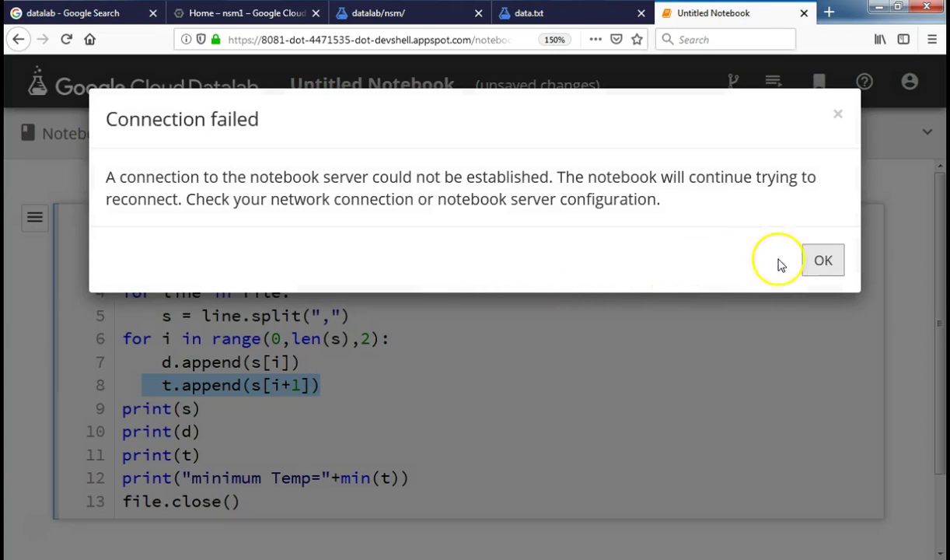
click(822, 262)
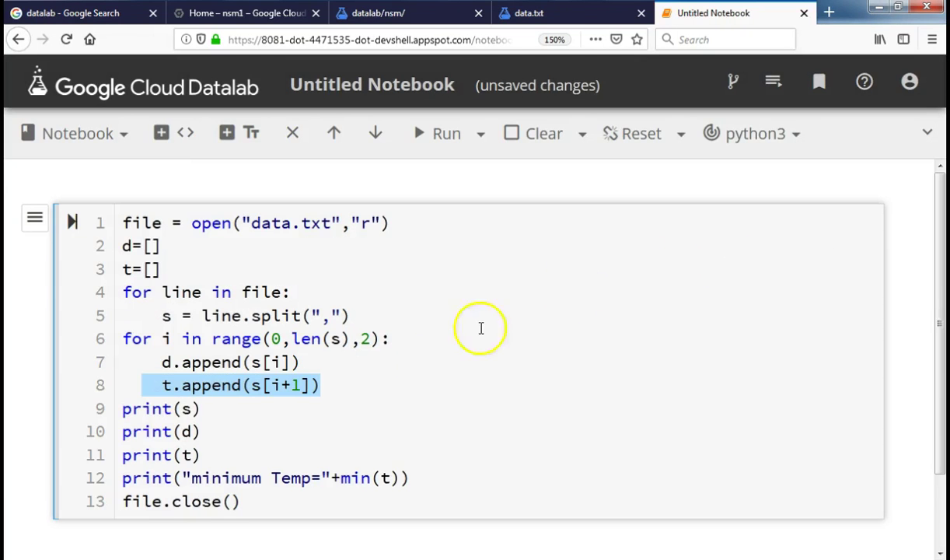
Step: Examine the print statements for s, d and t, and the minimum Temp line with min(t)
click(132, 410)
click(195, 408)
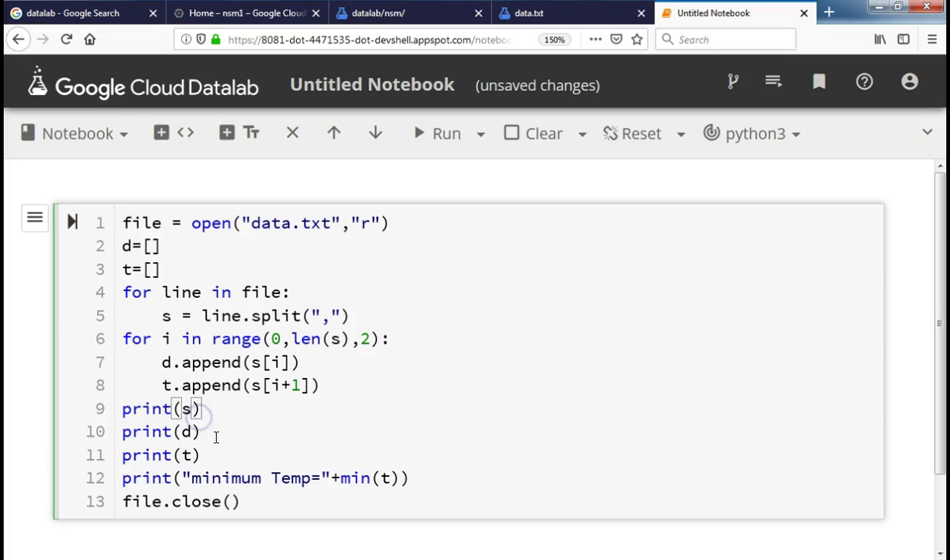
click(201, 432)
click(203, 456)
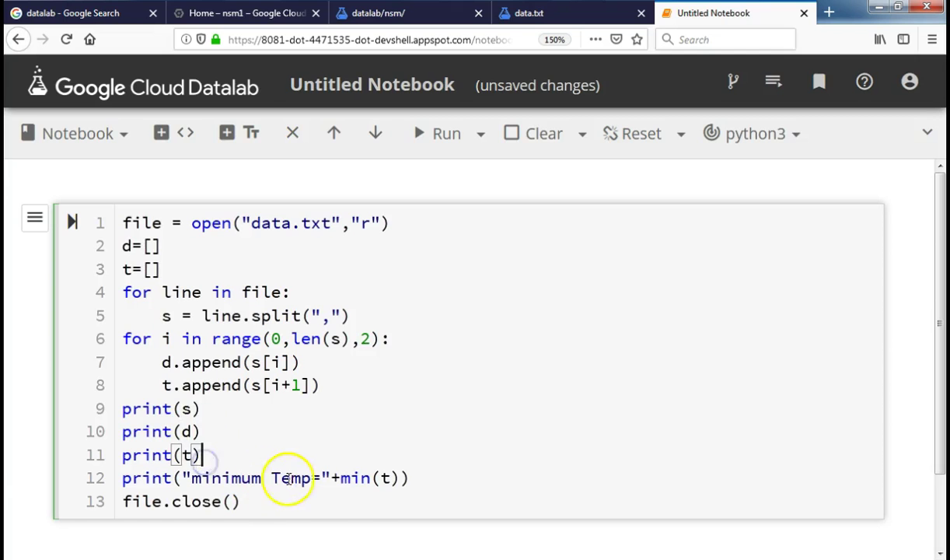
click(395, 479)
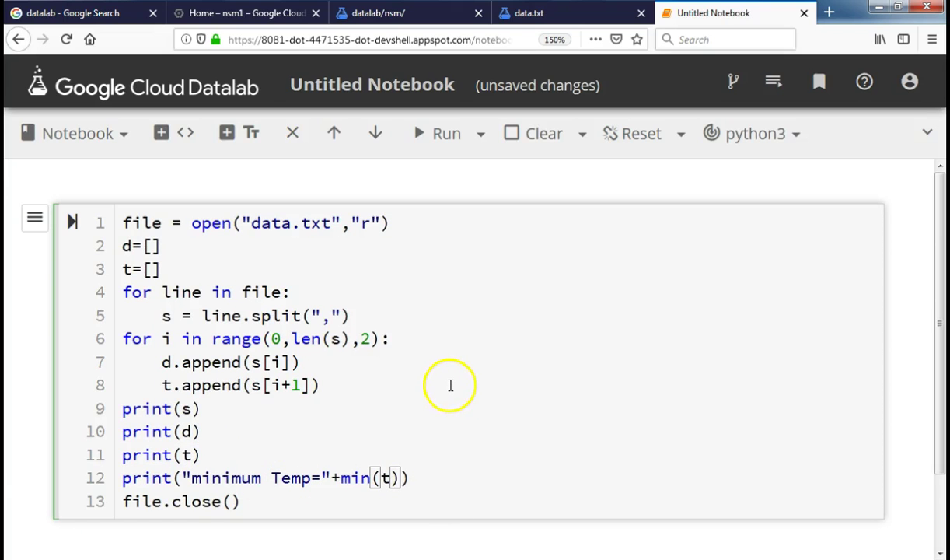
Step: Try to run the minimum-temperature script in the notebook's first code cell
key(ctrl+plus)
key(ctrl+plus)
key(ctrl+plus)
key(ctrl+plus)
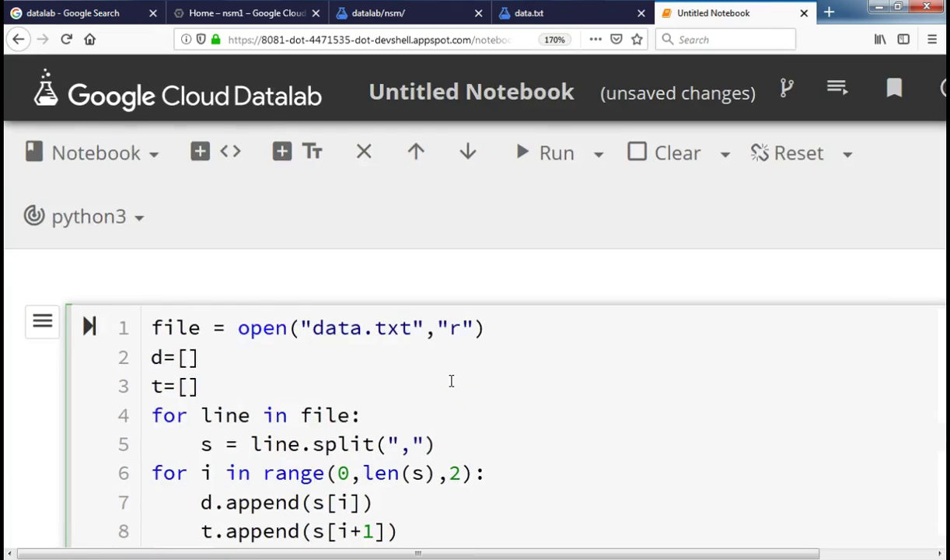
key(ctrl+minus)
key(ctrl+minus)
key(ctrl+minus)
key(ctrl+minus)
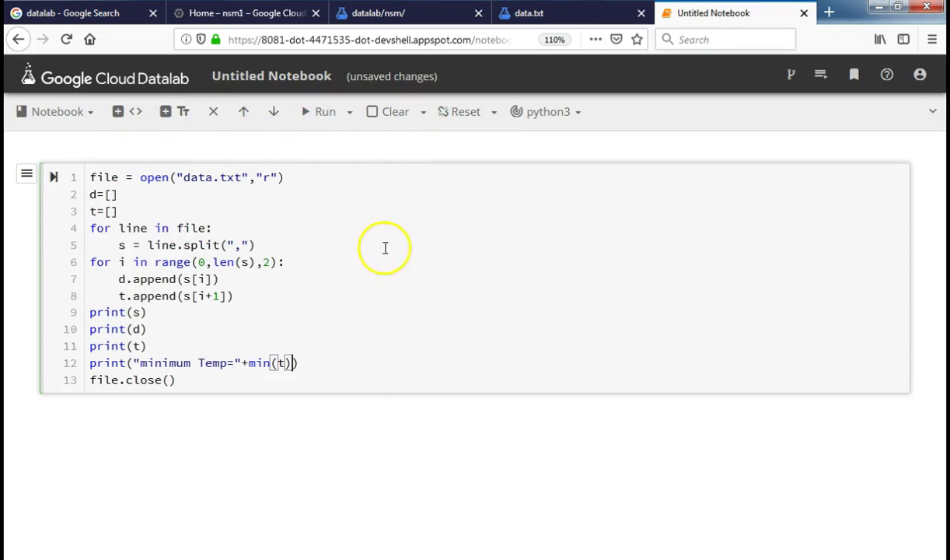
click(453, 227)
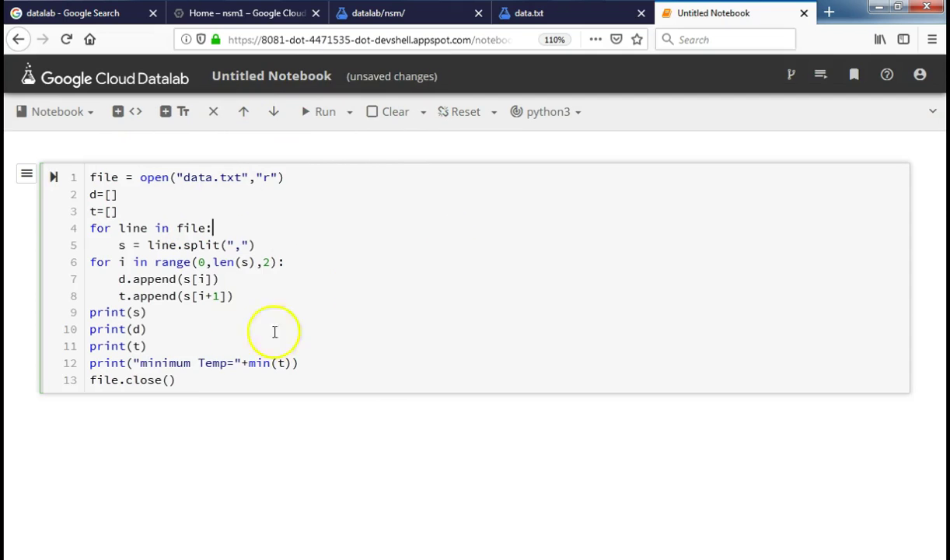
click(196, 382)
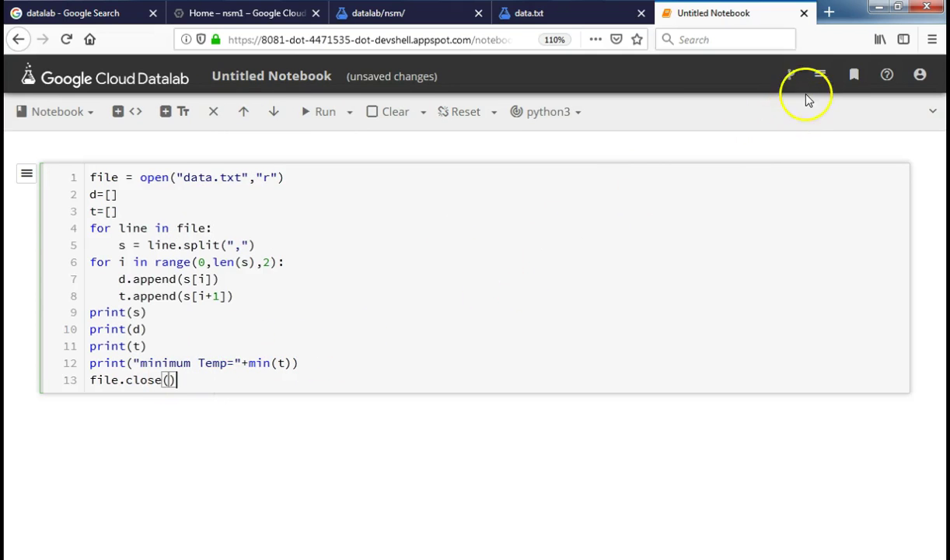
click(320, 112)
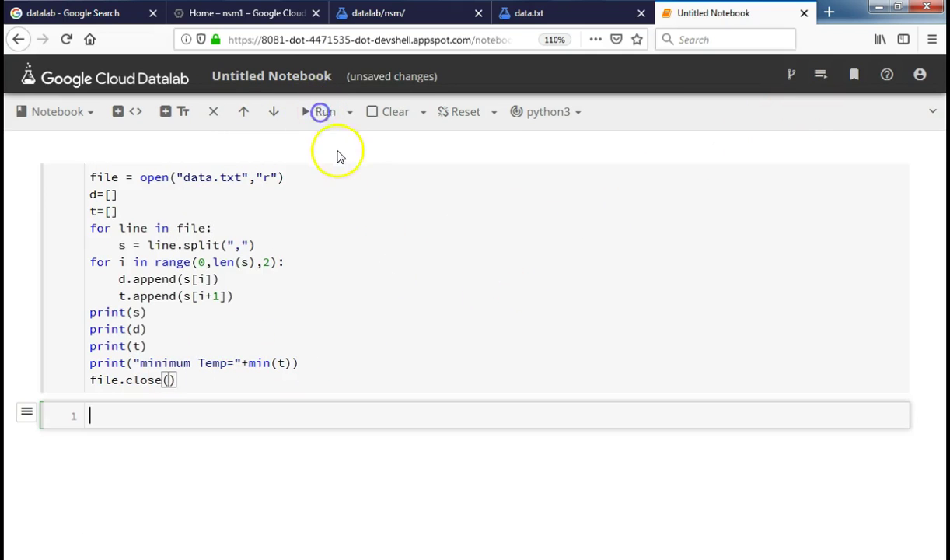
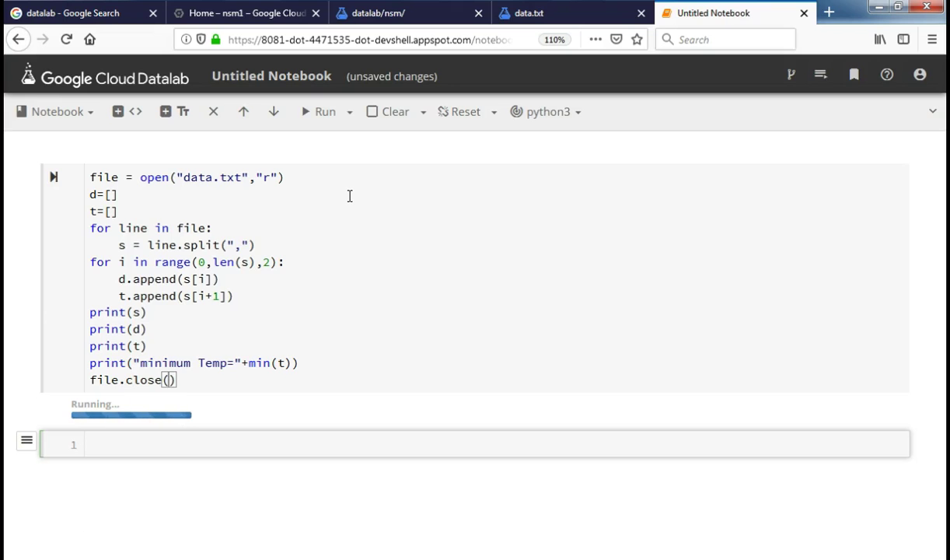
Step: Try running the script cell again
click(399, 344)
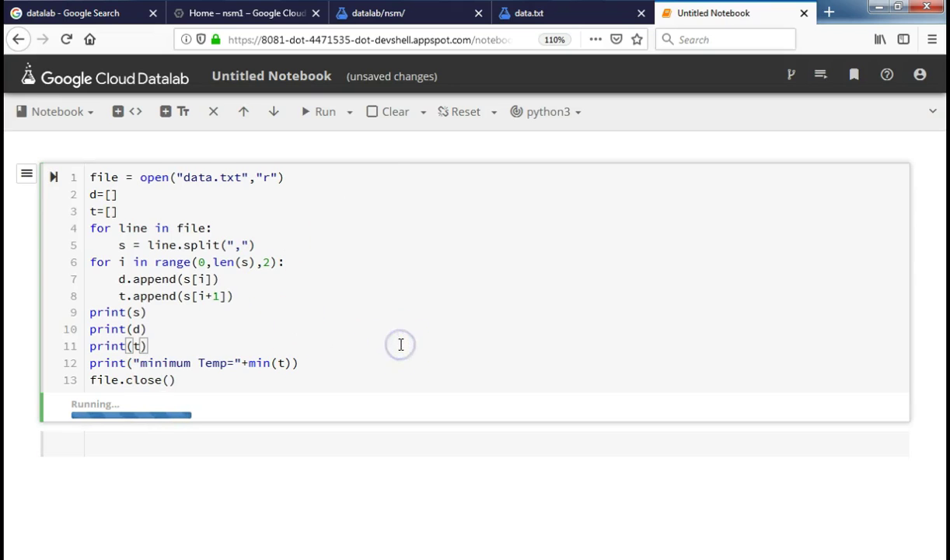
click(424, 361)
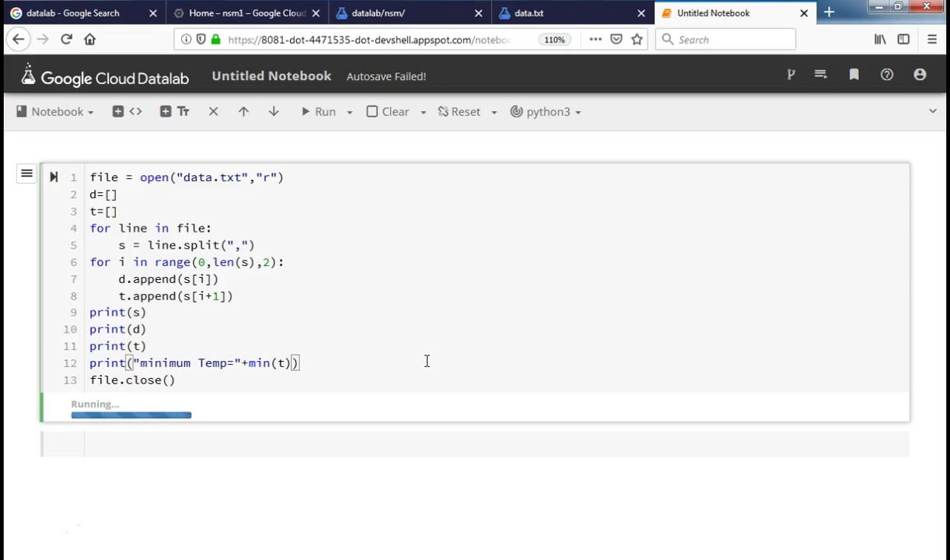
click(374, 347)
click(463, 244)
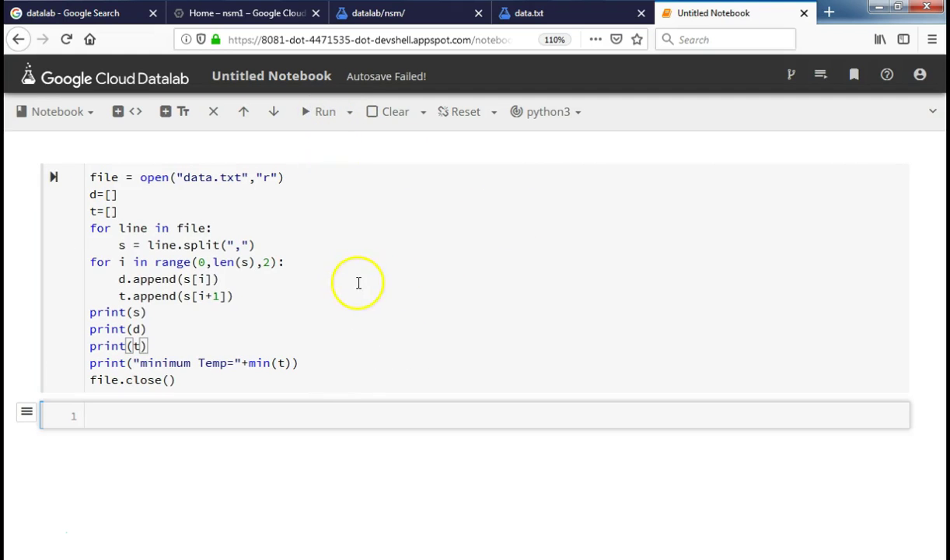
key(shift+Return)
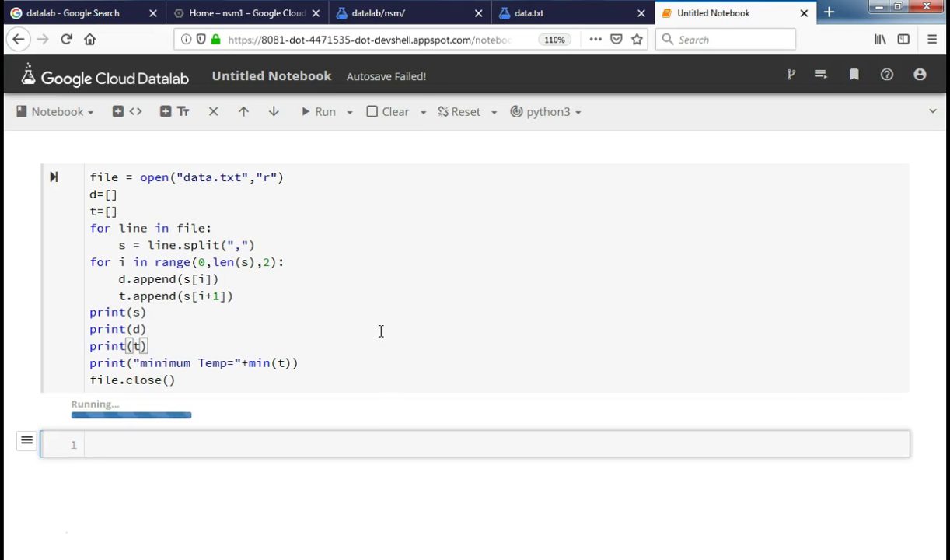
Step: Try to rename the untitled notebook as minimumtemp
click(304, 75)
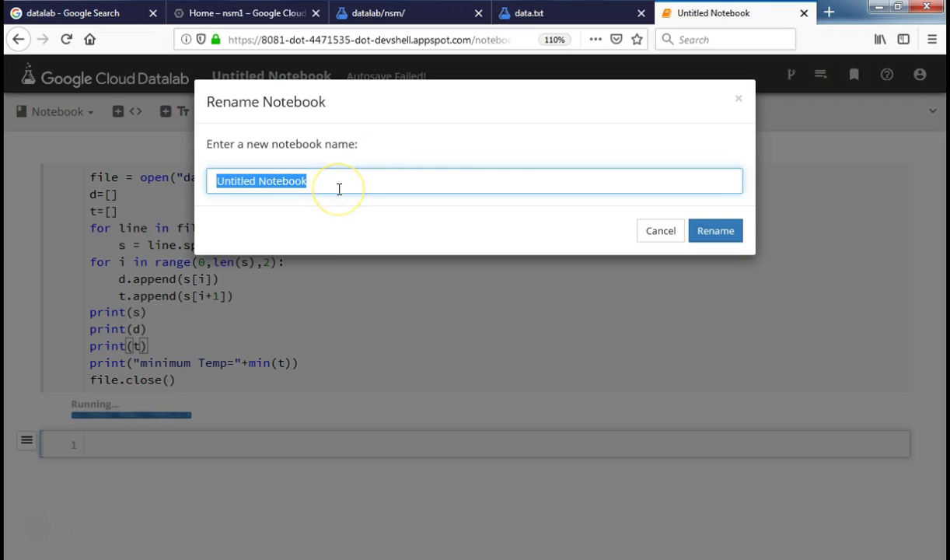
text(mi)
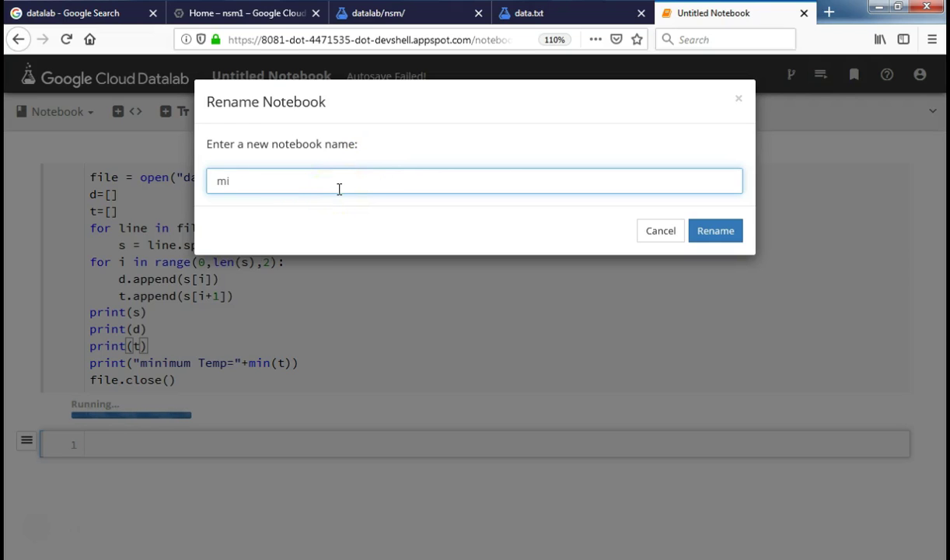
text(nimumtemp)
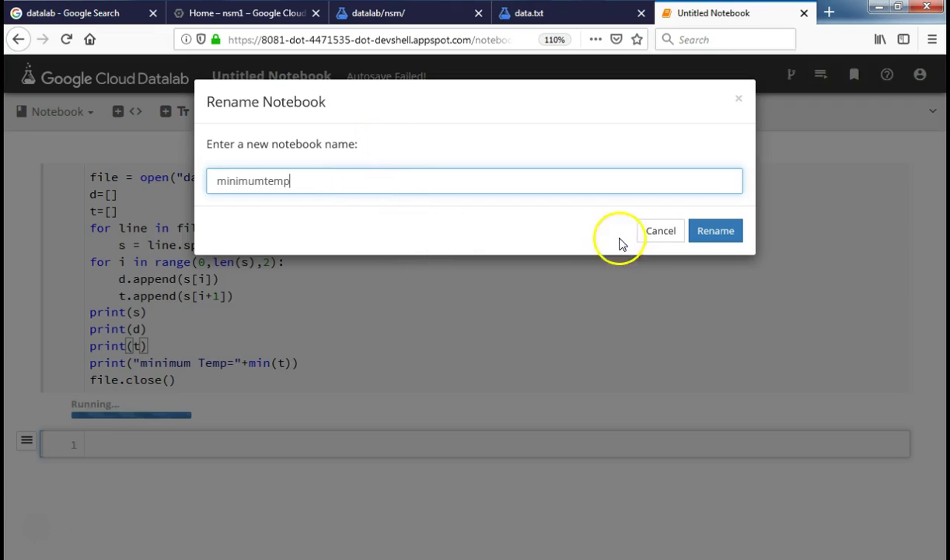
click(717, 236)
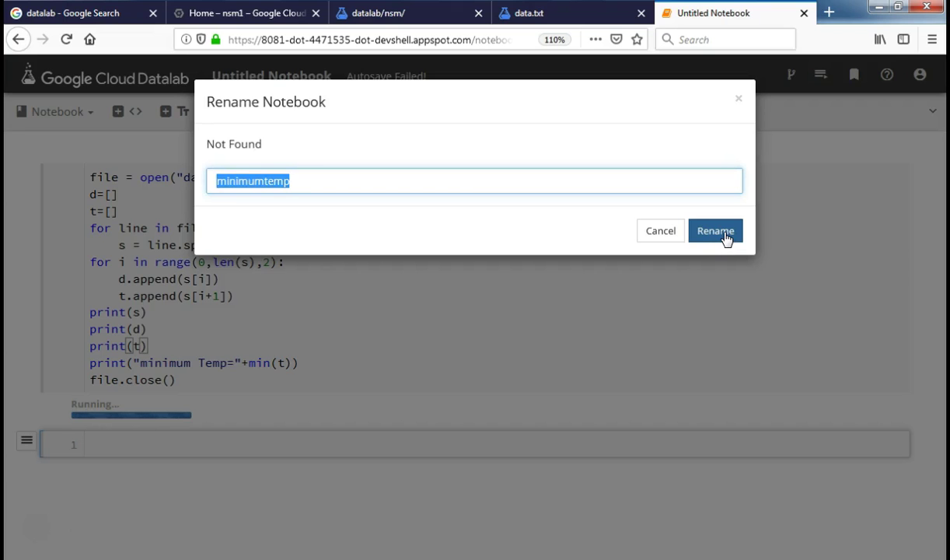
click(726, 237)
Step: Check the Cloud Shell session, the datalab/nsm folder and data.txt, and return to the notebook's rename dialog to retry
click(233, 17)
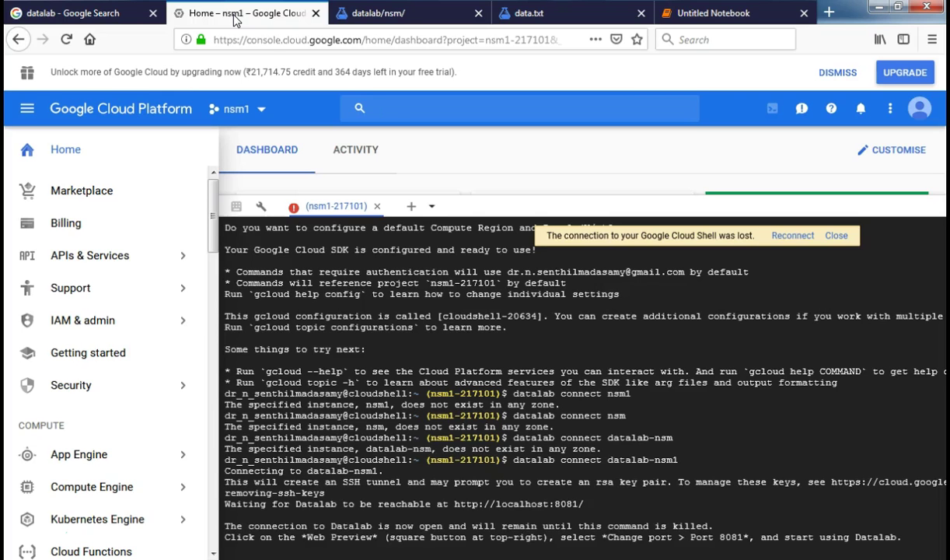
click(369, 12)
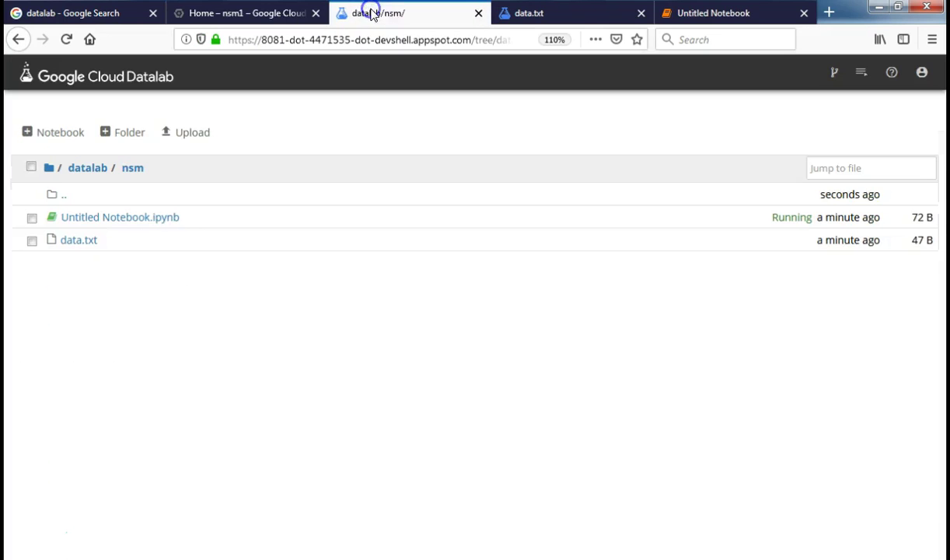
click(531, 12)
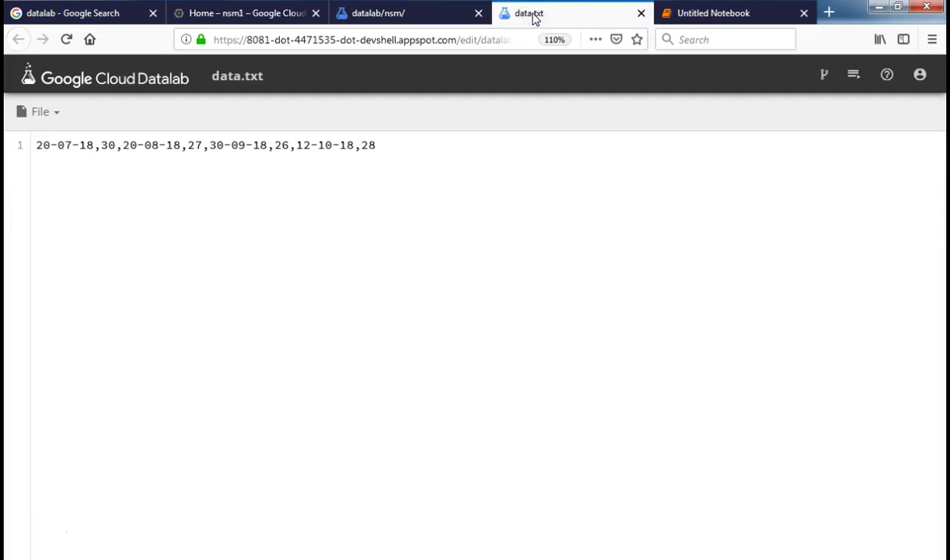
click(671, 14)
click(714, 231)
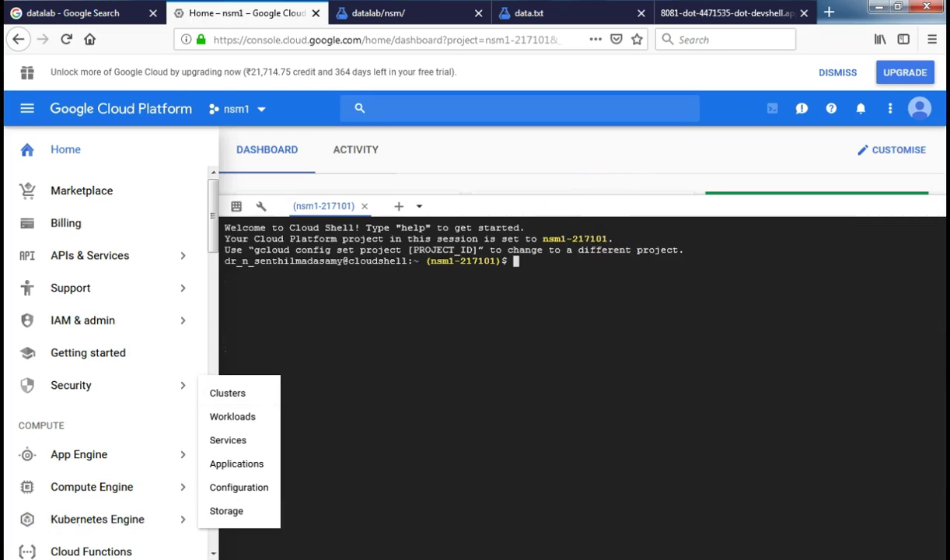
Step: Try to reconnect to Datalab by running "datalab connect datalab-nsm" in the Cloud Shell terminal
click(590, 282)
text(datalab connect datalab-nsm)
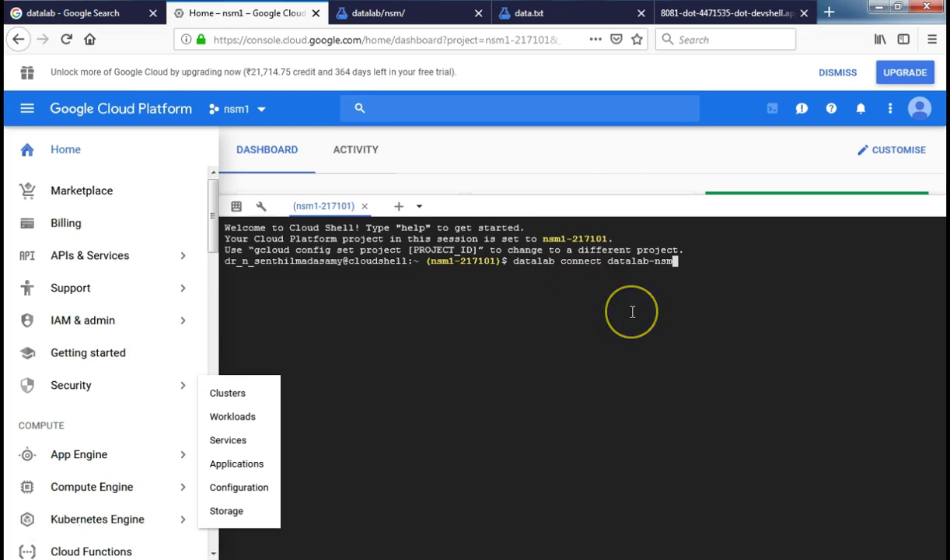
key(Return)
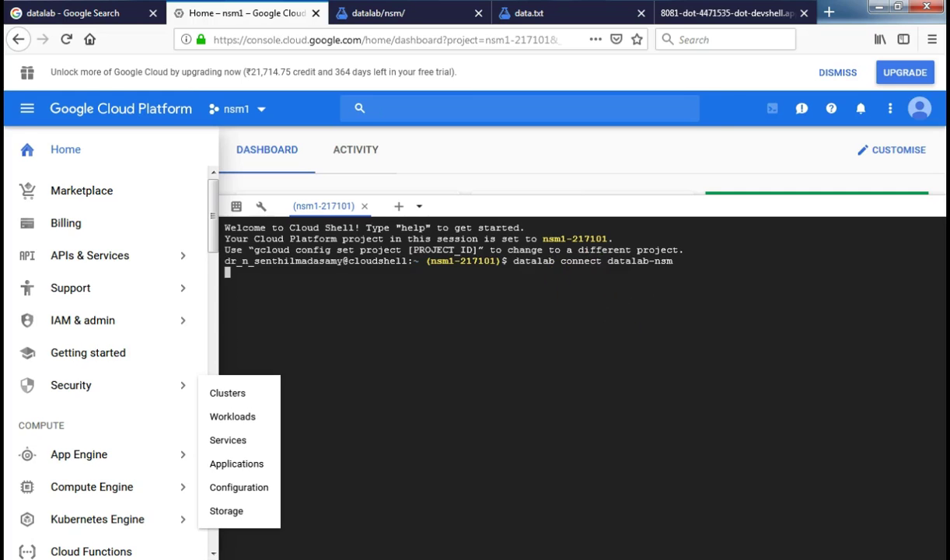
click(678, 308)
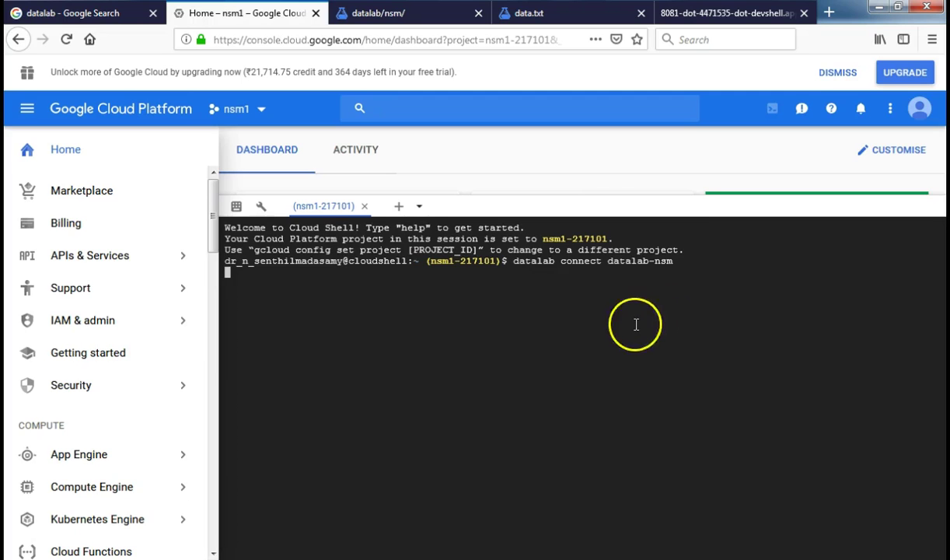
click(594, 350)
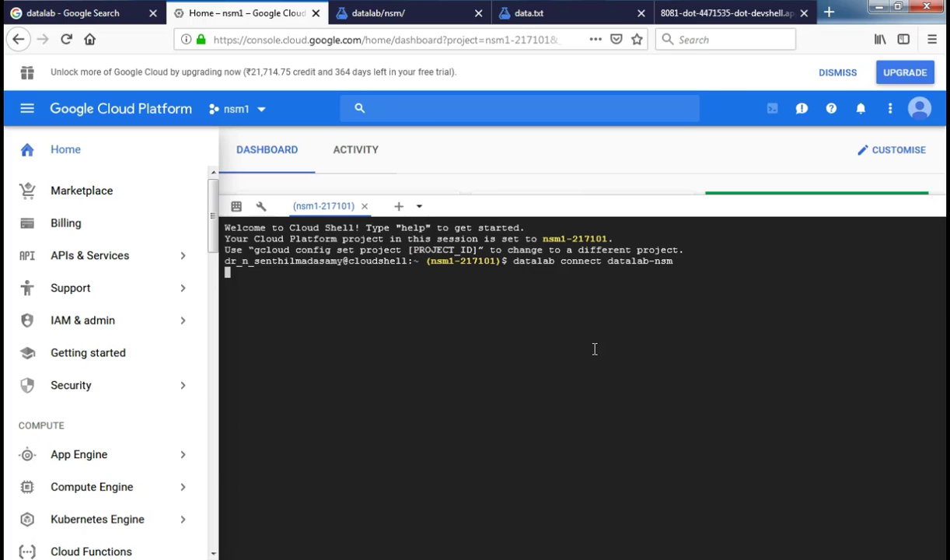
Step: Check the datalab/nsm listing, reload the disconnected notebook page, and close that page
click(388, 16)
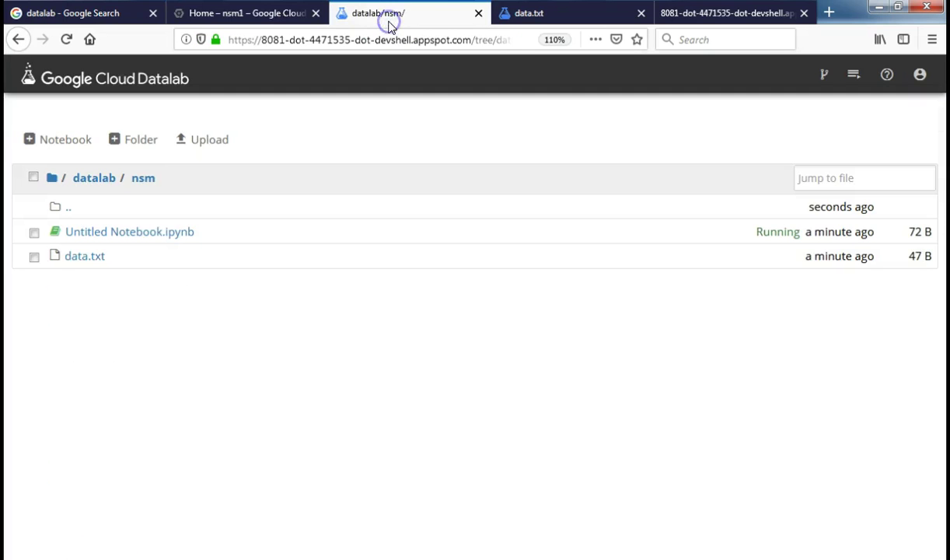
click(723, 14)
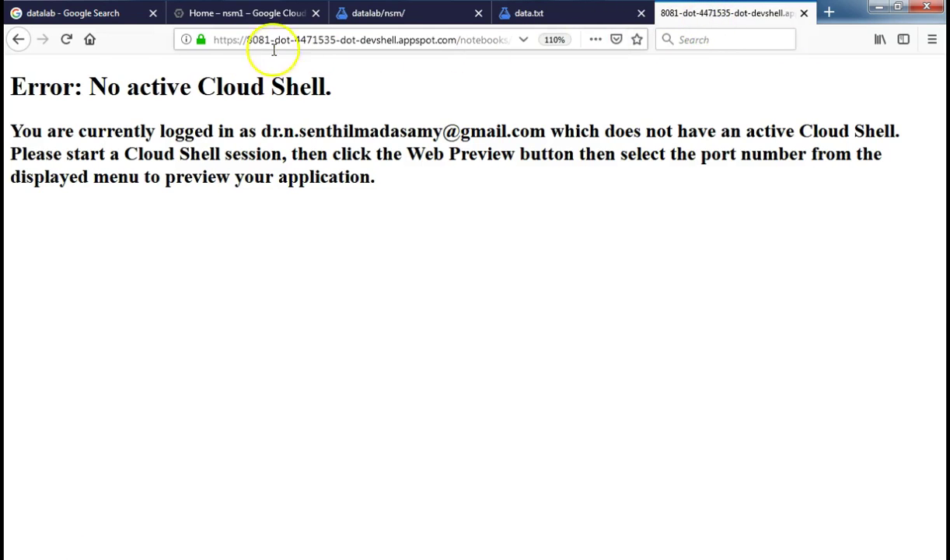
click(66, 40)
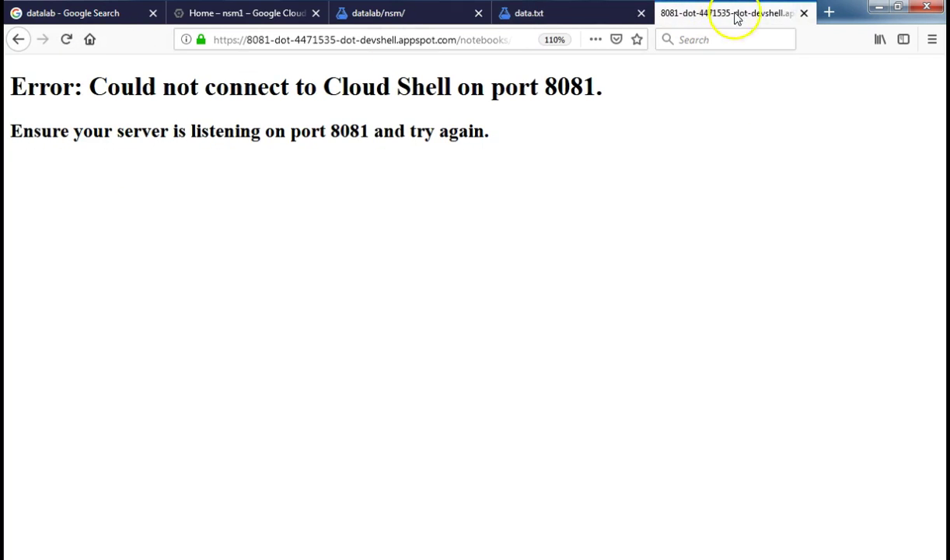
click(804, 13)
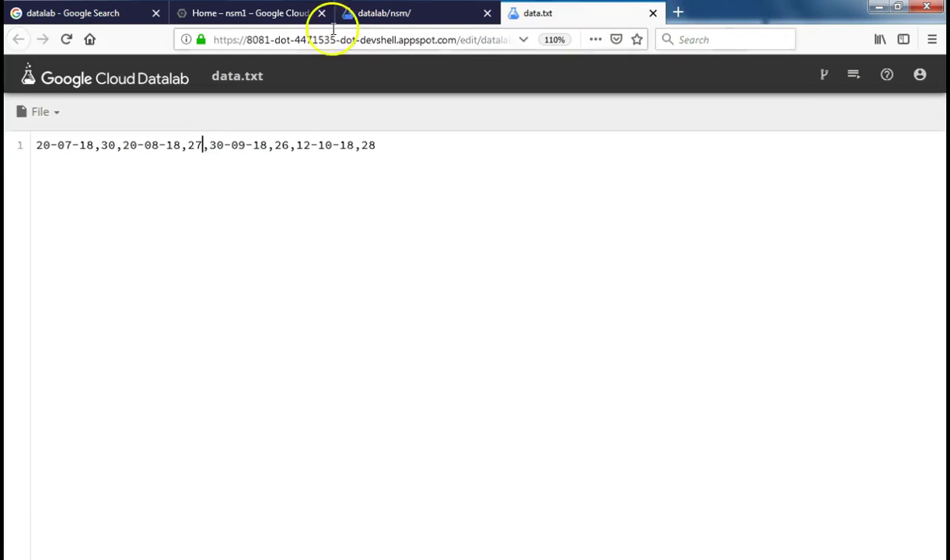
Step: Return to Cloud Shell and run "datalab connect datalab-nsm1" to reconnect to the Datalab instance
click(258, 14)
click(504, 282)
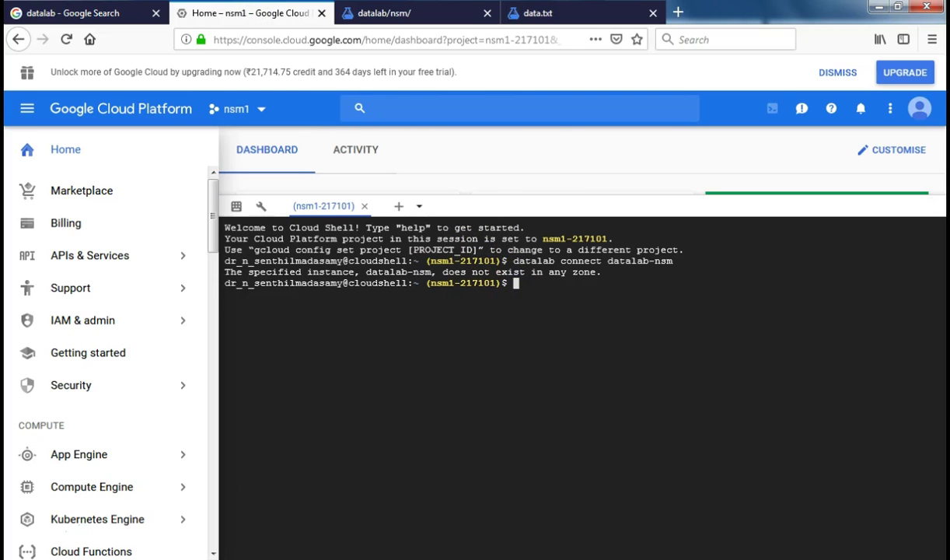
key(Up)
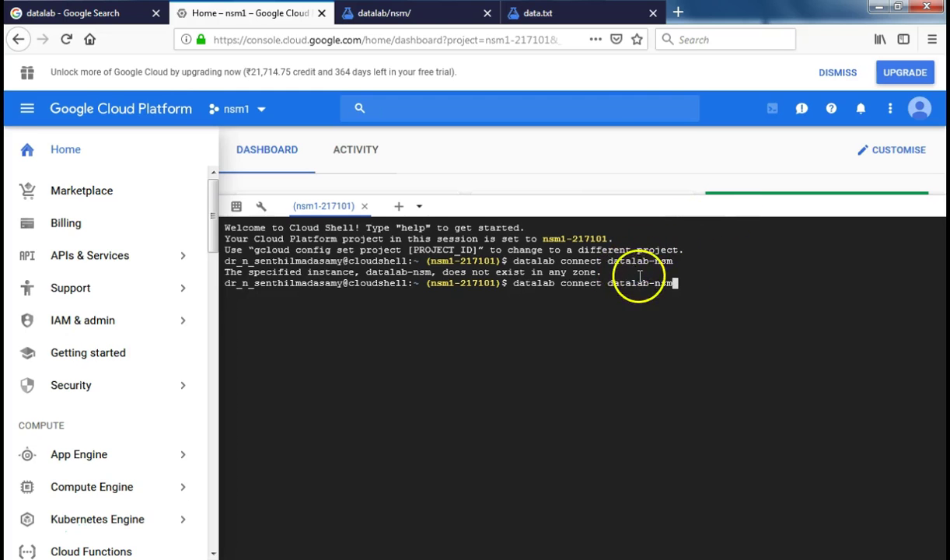
text(1)
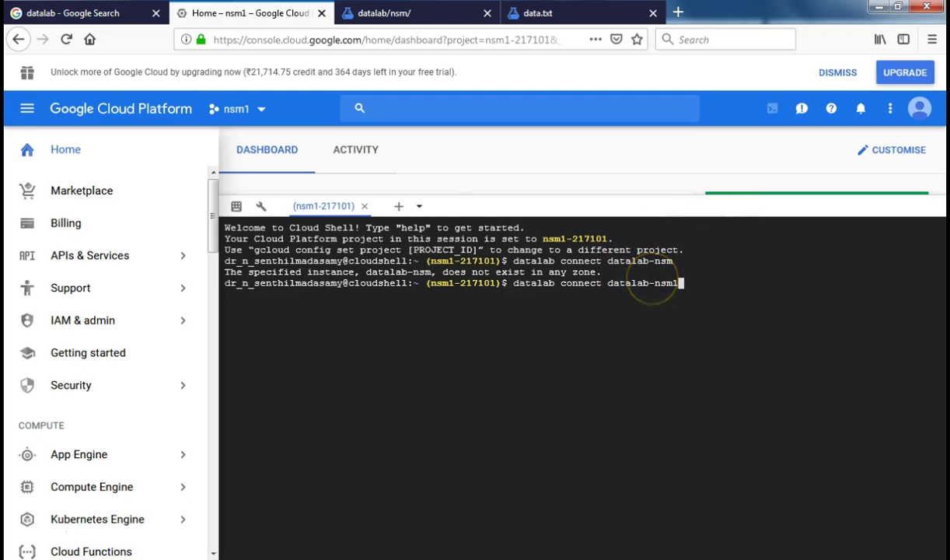
key(Return)
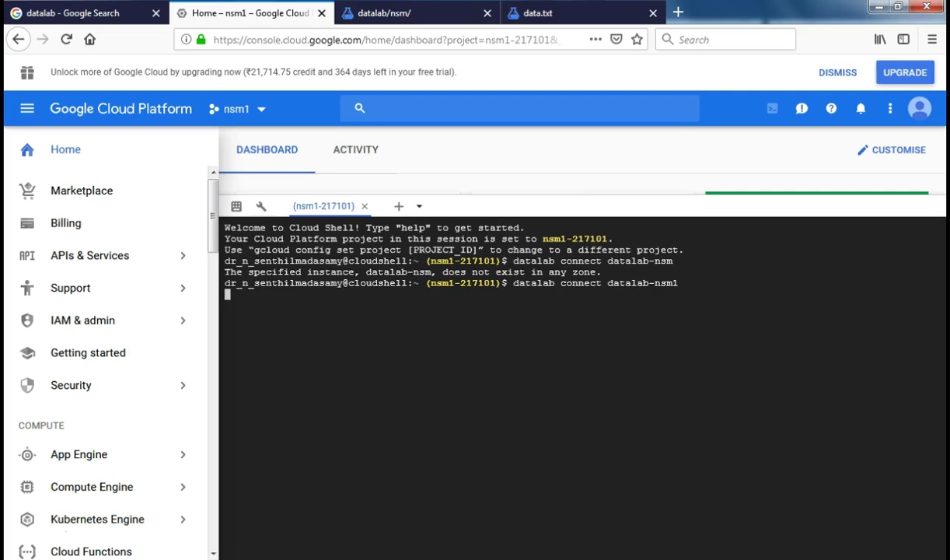
click(509, 351)
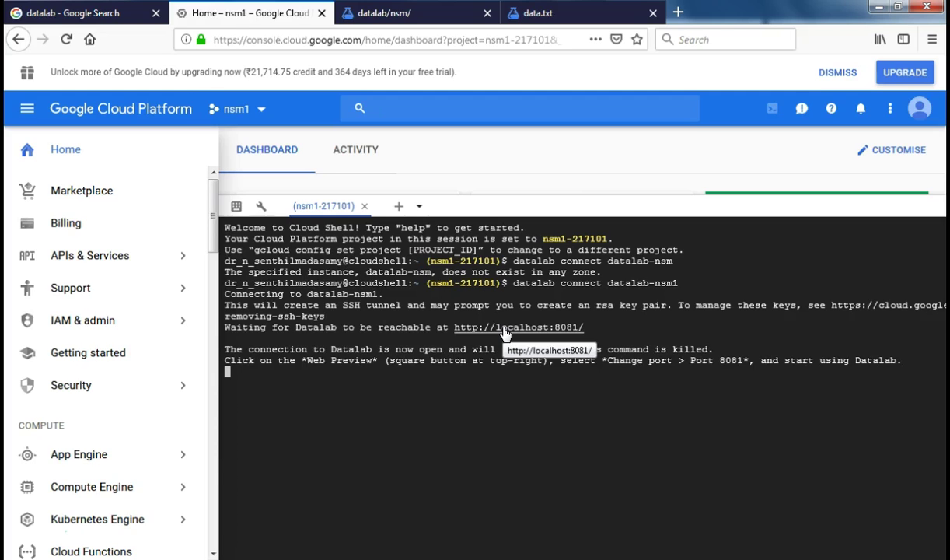
click(504, 331)
click(620, 456)
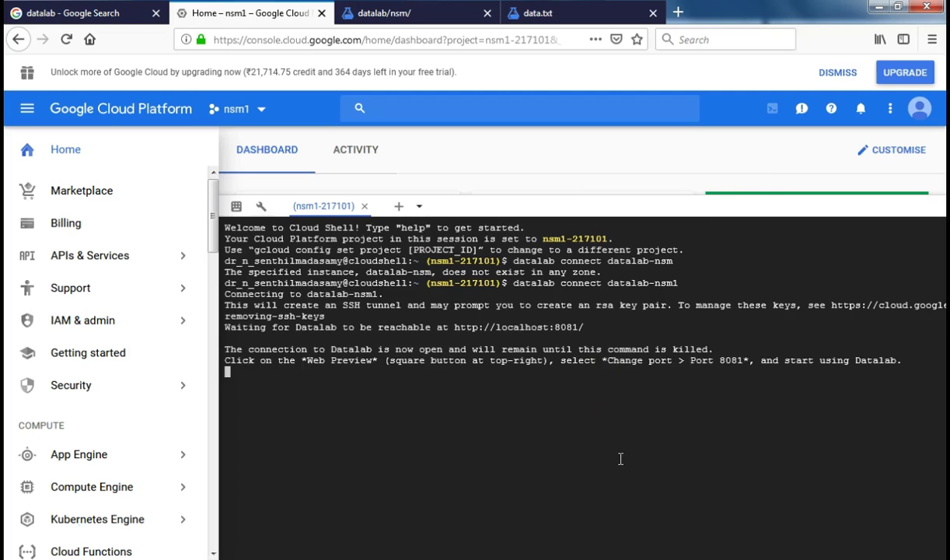
click(770, 187)
click(769, 228)
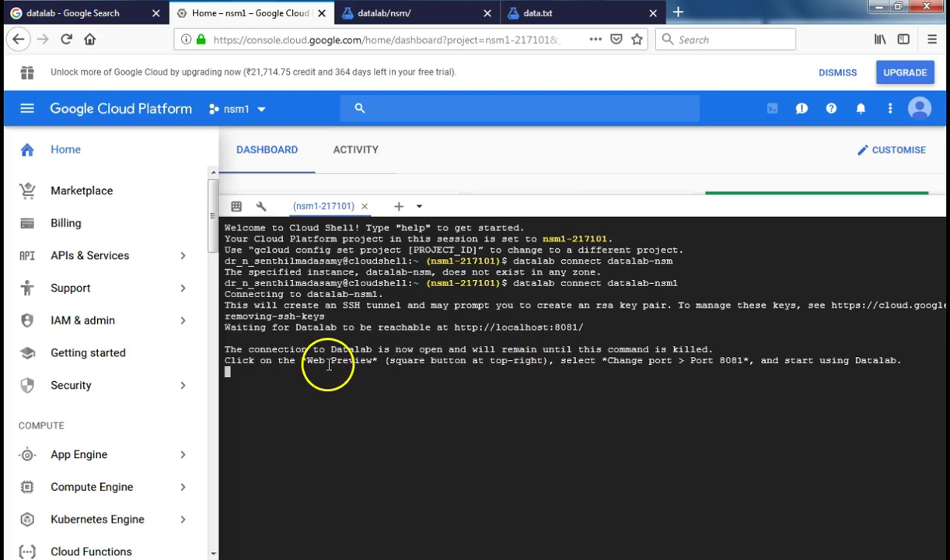
click(542, 333)
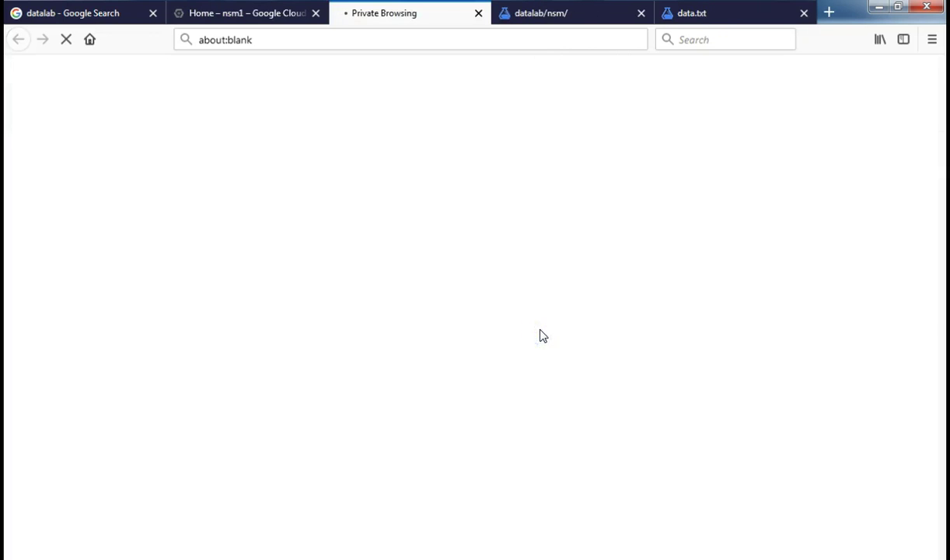
Step: Close the old datalab/nsm listing and data.txt pages, keeping the newly opened Datalab page
click(577, 20)
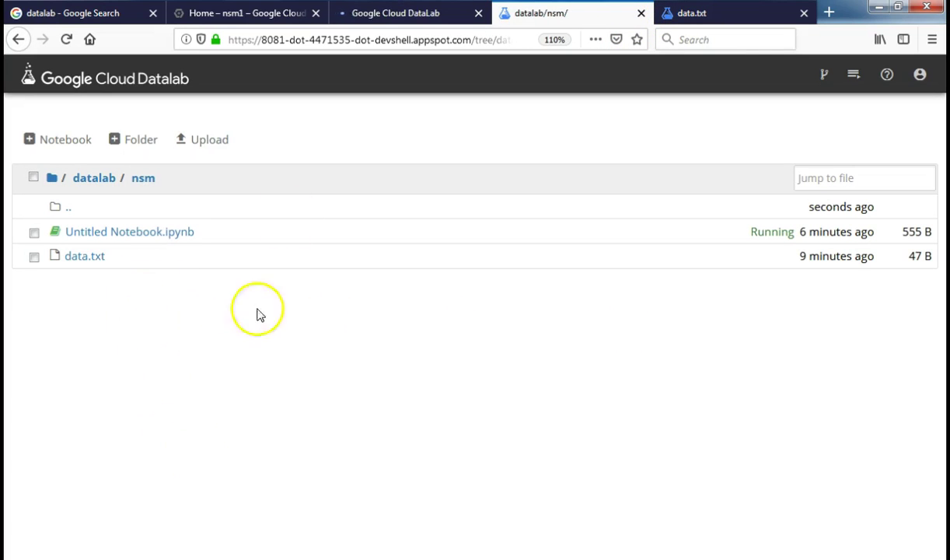
click(429, 14)
click(611, 13)
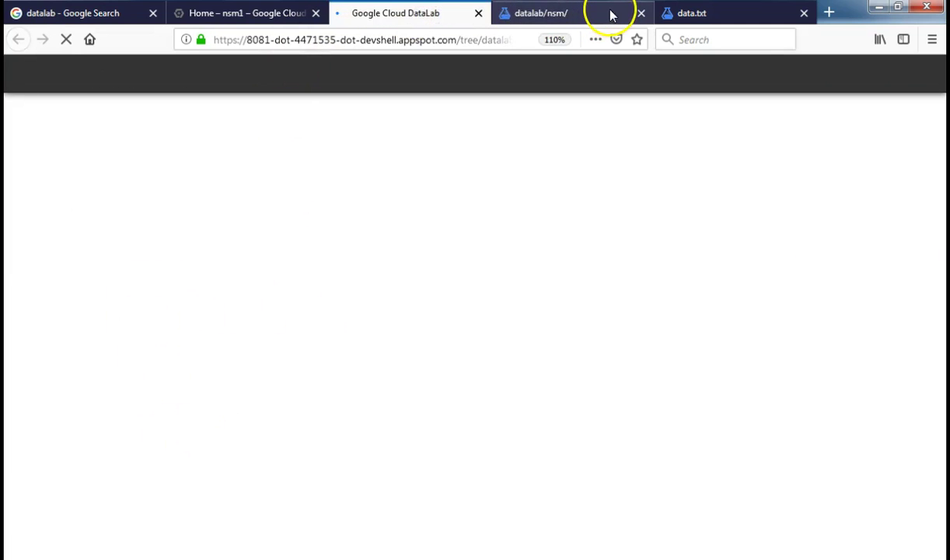
click(641, 13)
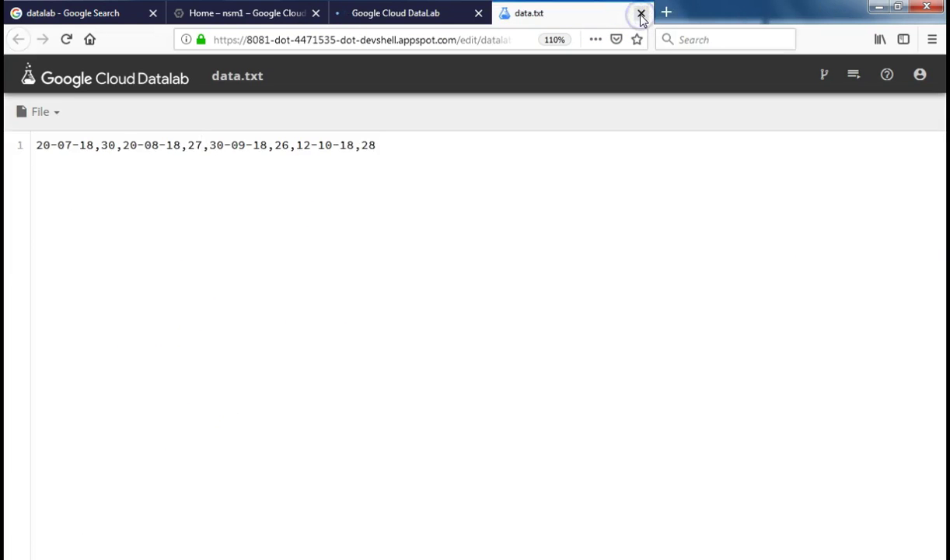
click(638, 14)
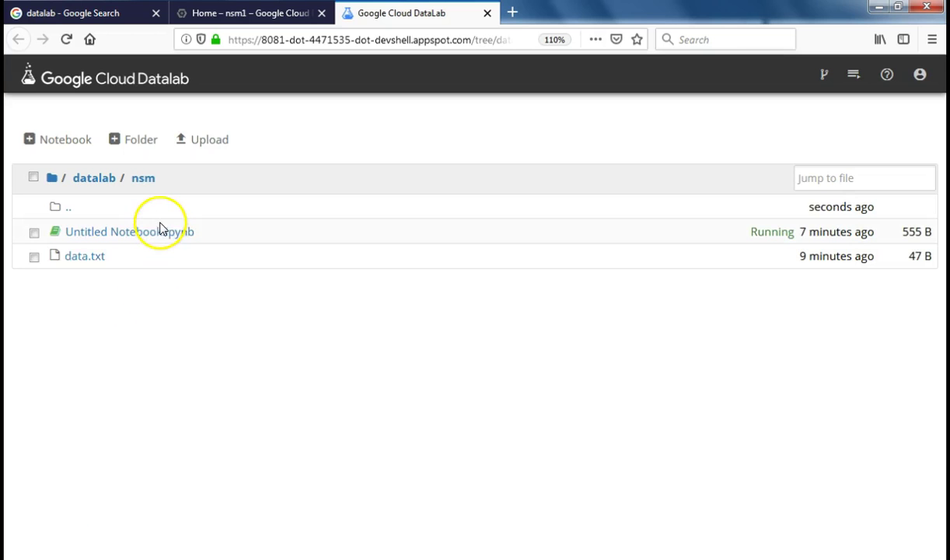
Step: Open Untitled Notebook.ipynb from the nsm folder and rename the notebook as minimumtemp
click(166, 233)
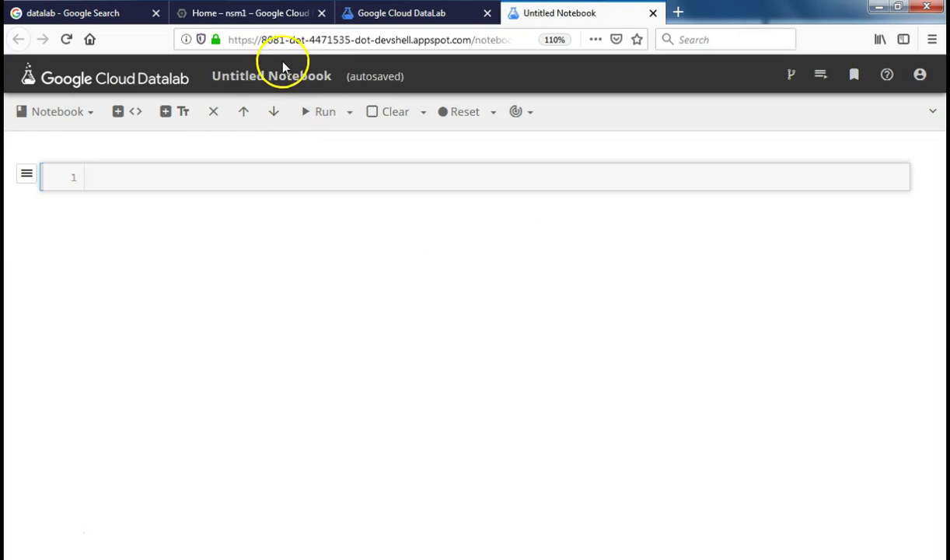
click(322, 78)
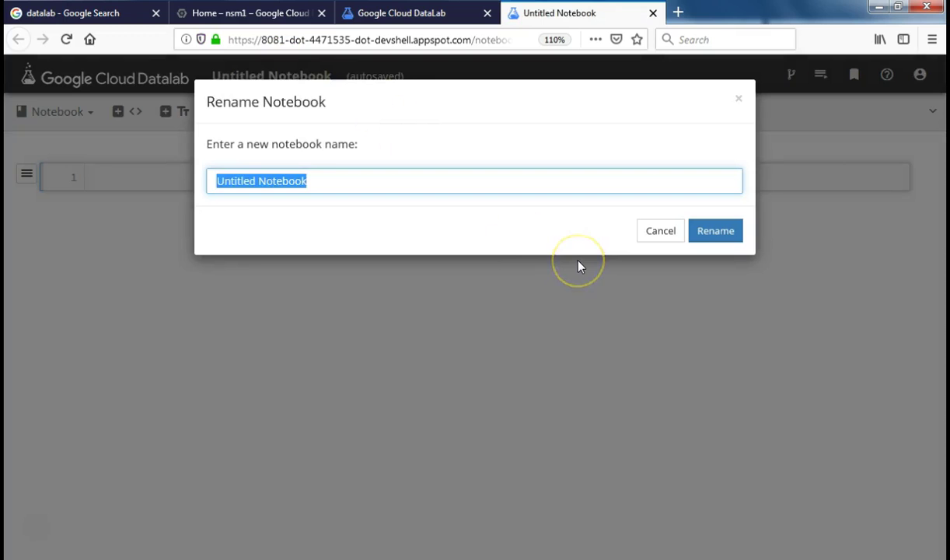
text(minimumtemp)
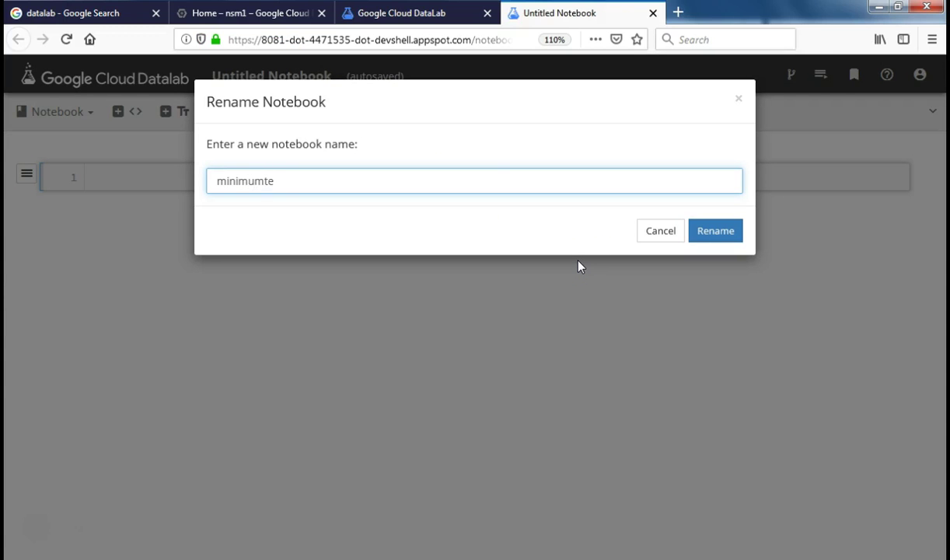
click(716, 236)
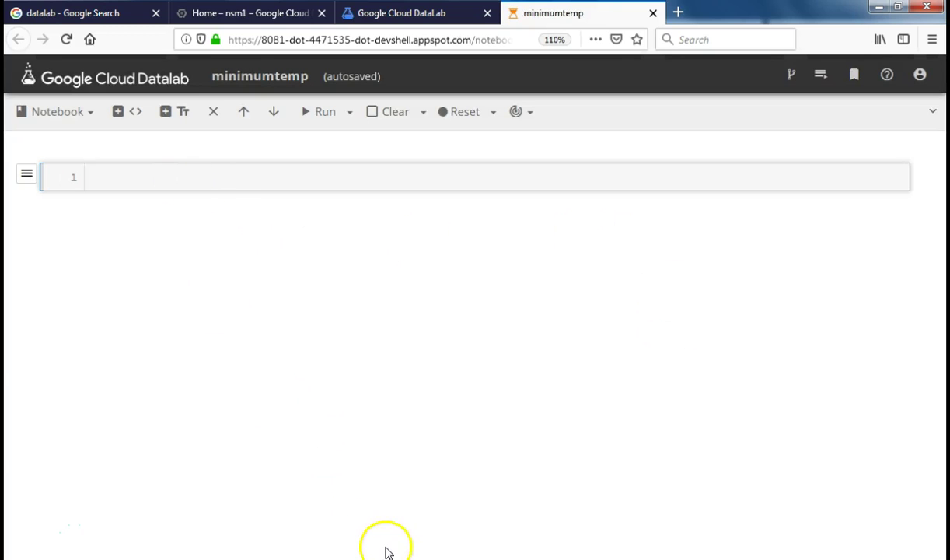
Step: Insert the minimum-temperature script from the mintemp Notepad file into the notebook's first cell
click(498, 522)
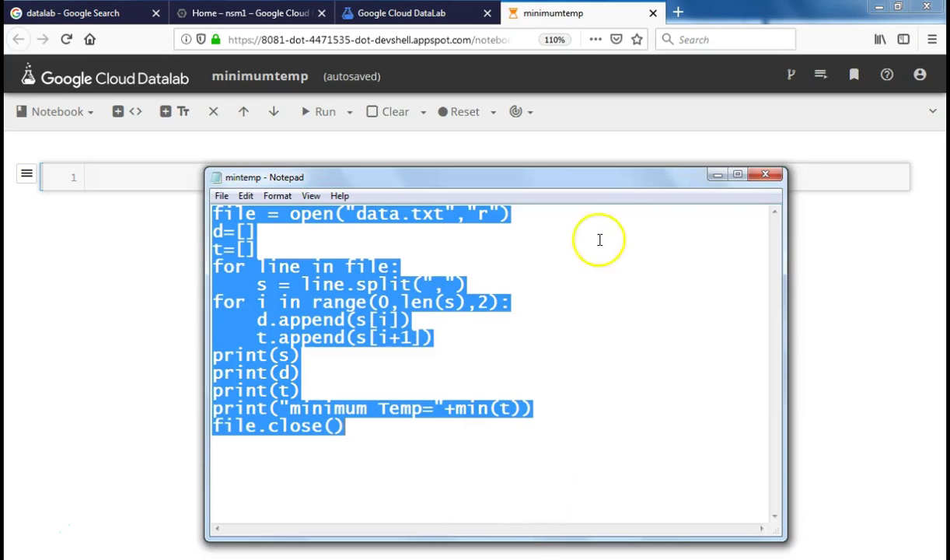
click(717, 175)
click(172, 177)
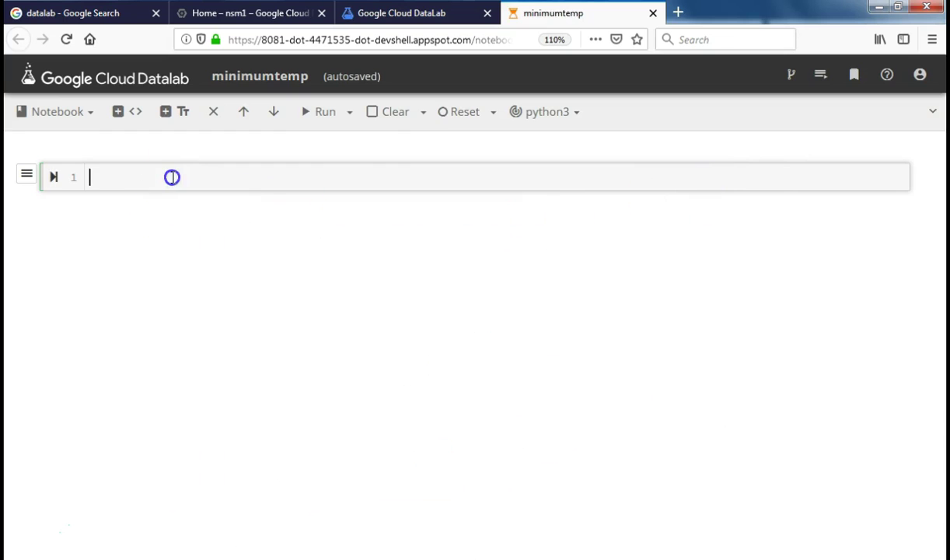
text(file = open("data.txt","r") d=[] t=[] for line in file:     s = line.split(",") for i in range(0,len(s),2):     d.append(s[i])     t.append(s[i+1]) print(s) print(d) print(t) print("minimum Temp="+min(t)) file.close())
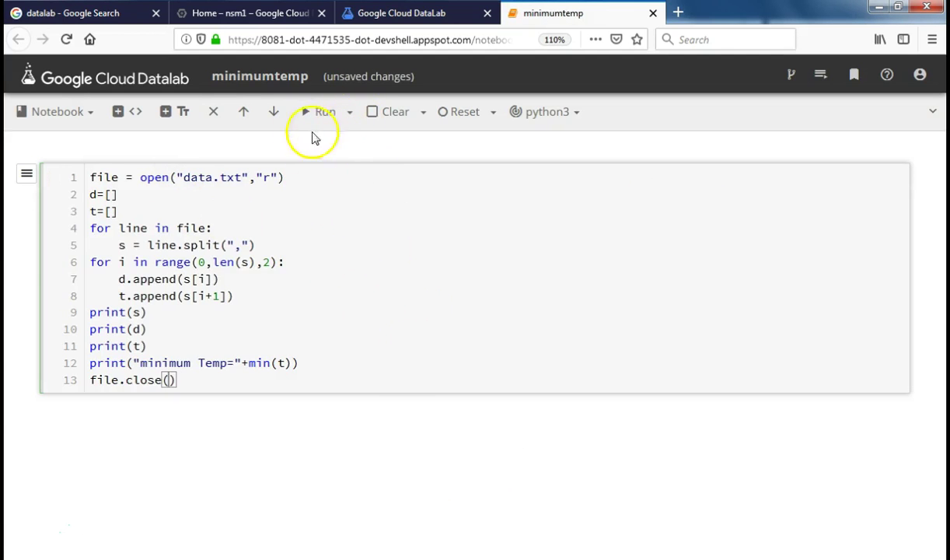
click(373, 213)
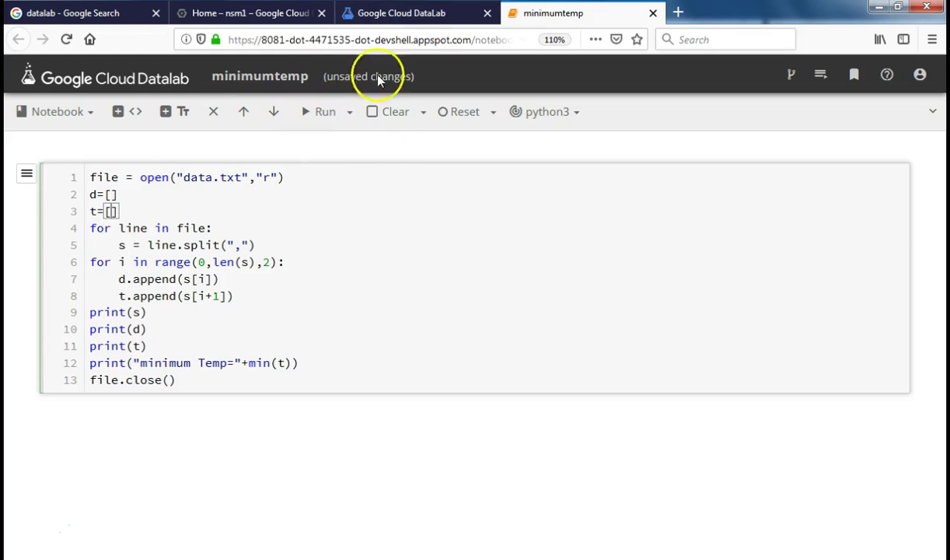
Step: Open data.txt from the datalab/nsm folder to check its contents, and return to the minimumtemp notebook
click(394, 19)
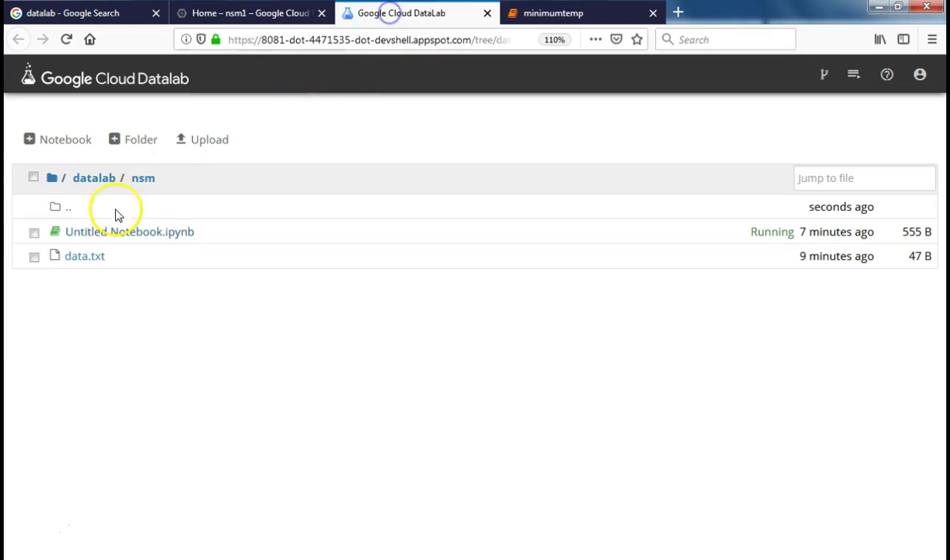
click(74, 258)
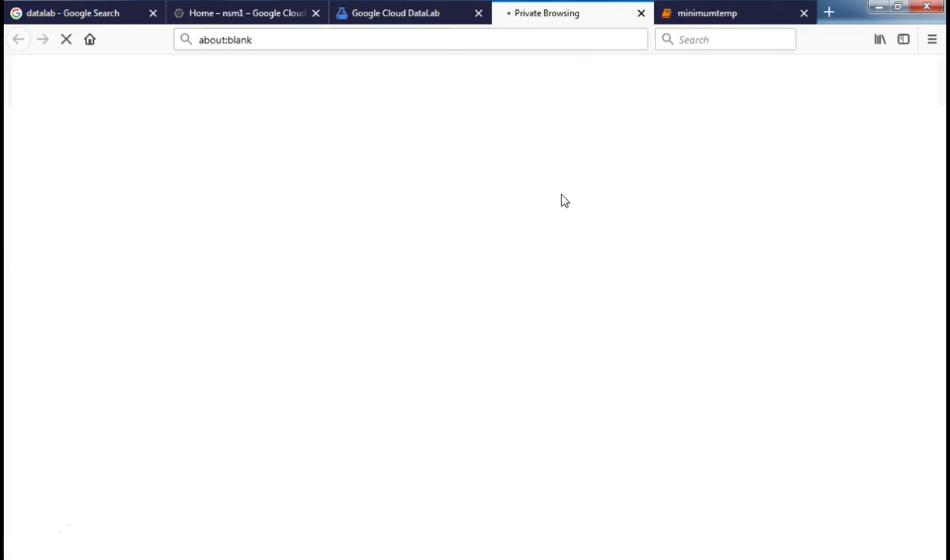
click(728, 15)
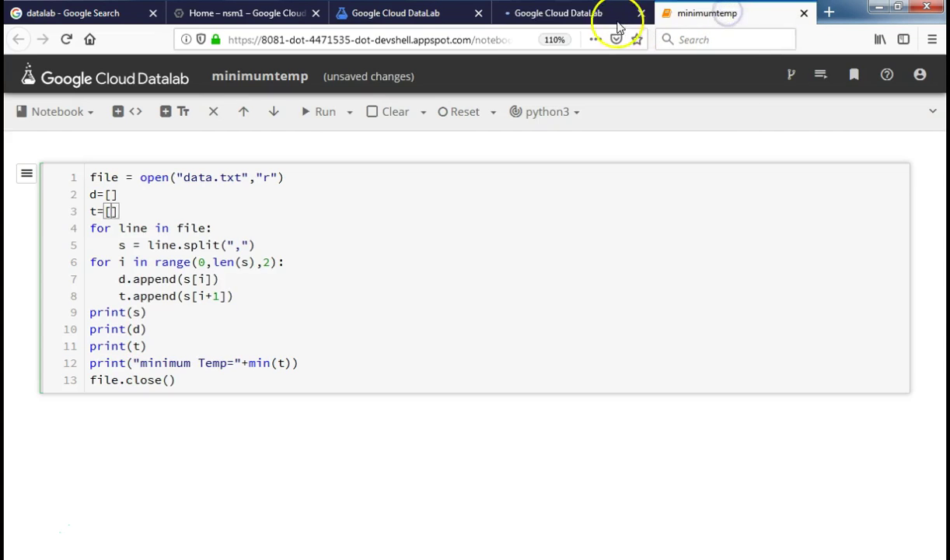
click(589, 17)
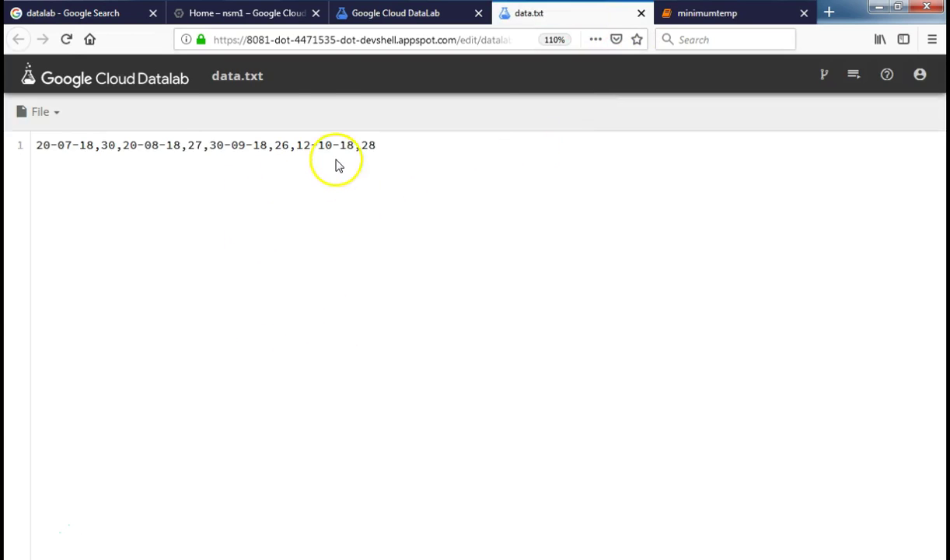
click(708, 13)
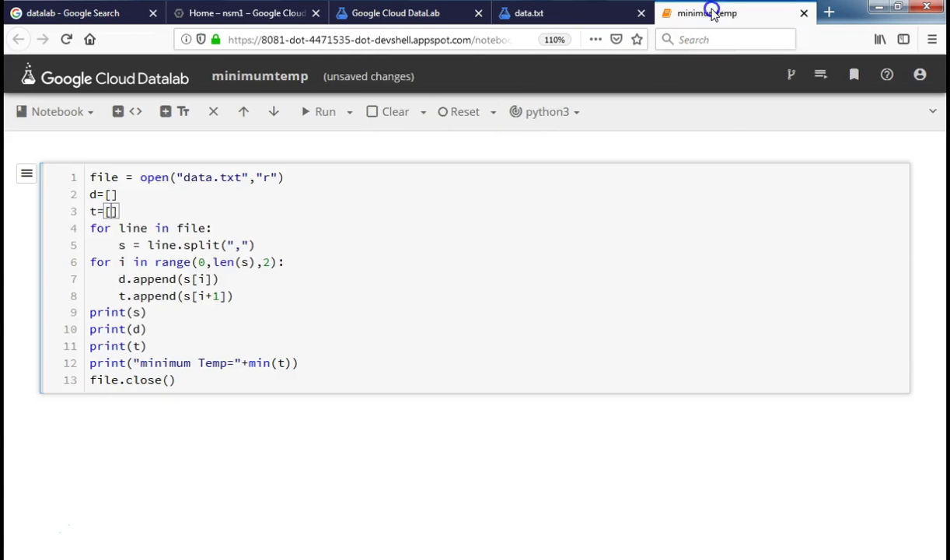
Step: Enlarge the notebook page to 150% and run the script cell to print the minimum temperature
key(ctrl+plus)
key(ctrl+plus)
key(ctrl+plus)
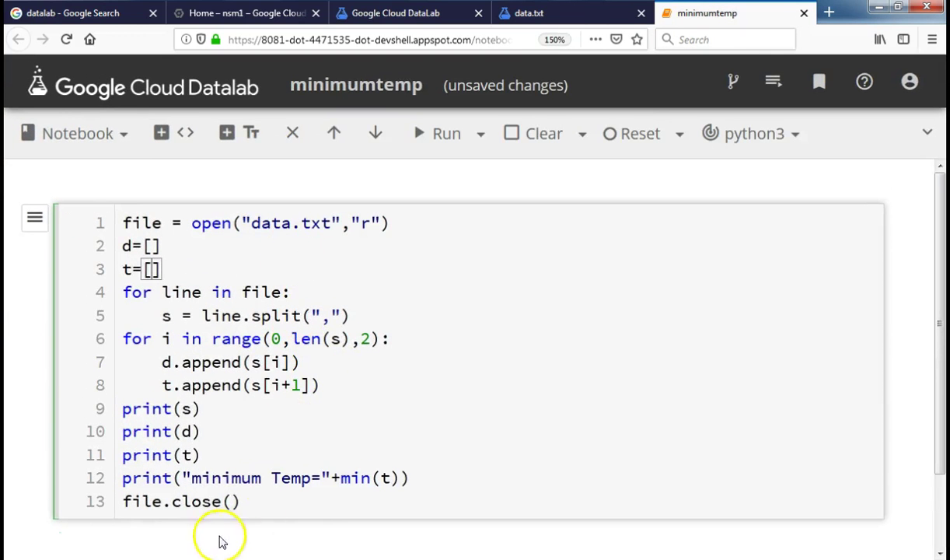
click(448, 135)
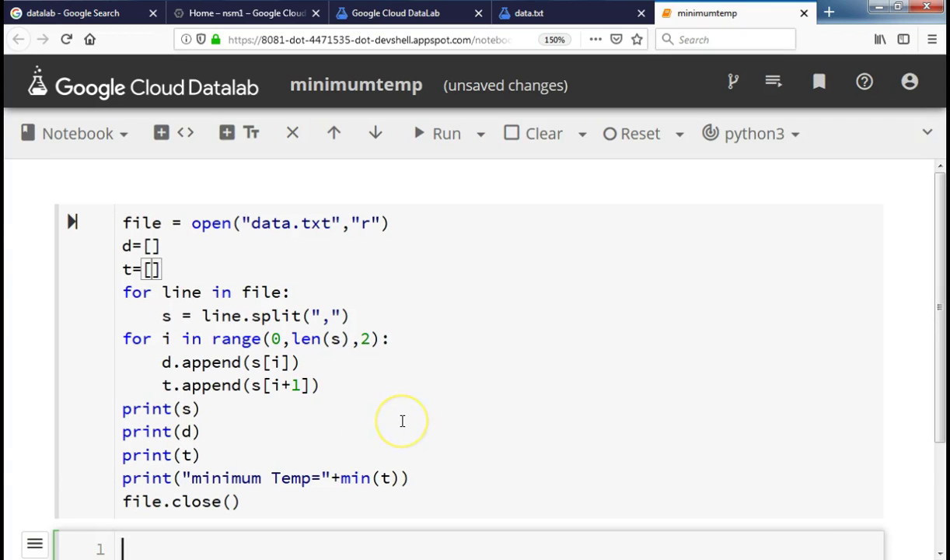
scroll(517, 370, down, 3)
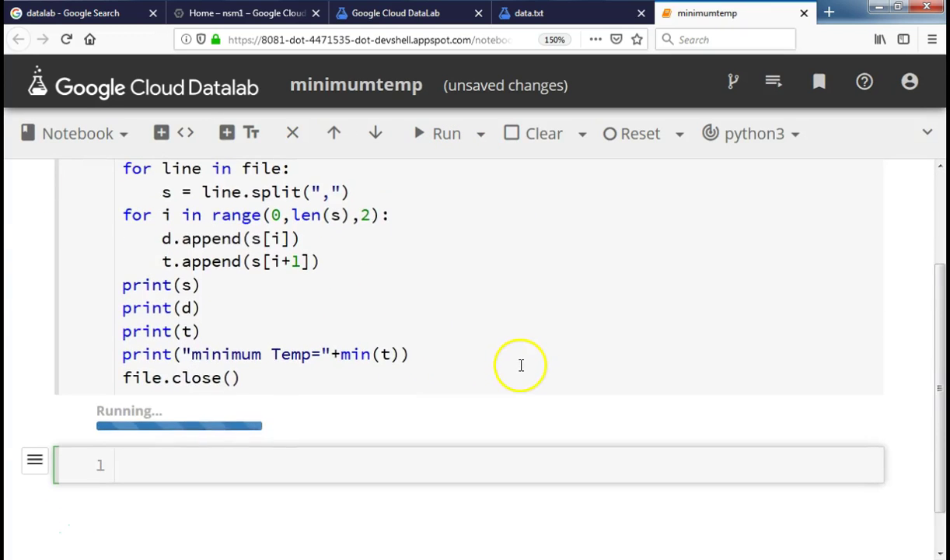
scroll(521, 365, down, 2)
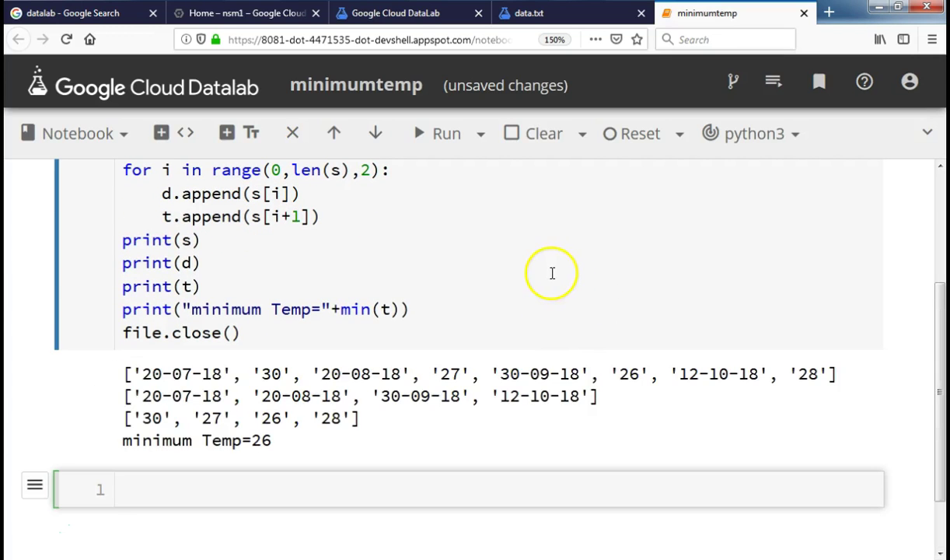
Step: Compare the printed lists and minimum temperature in the notebook output with the contents of data.txt
drag(272, 443, 233, 447)
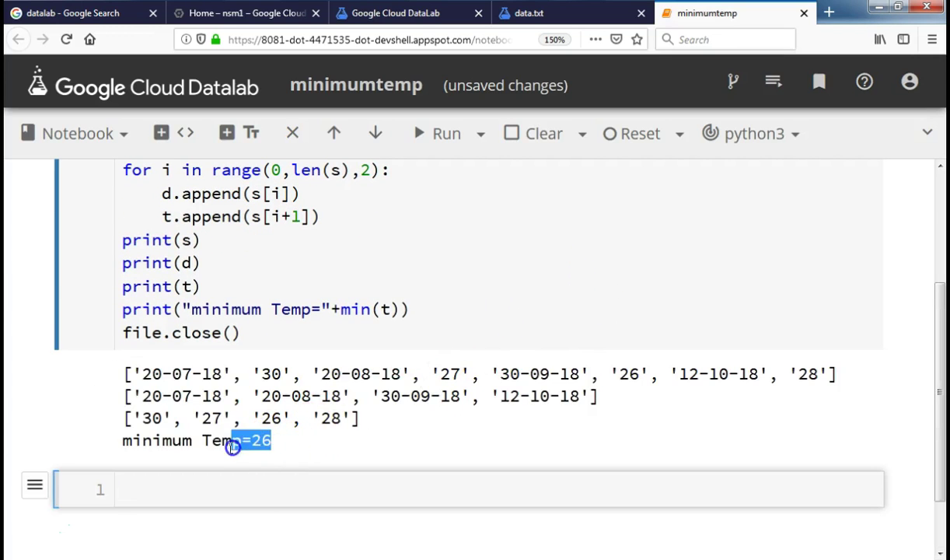
click(300, 449)
drag(297, 447, 140, 443)
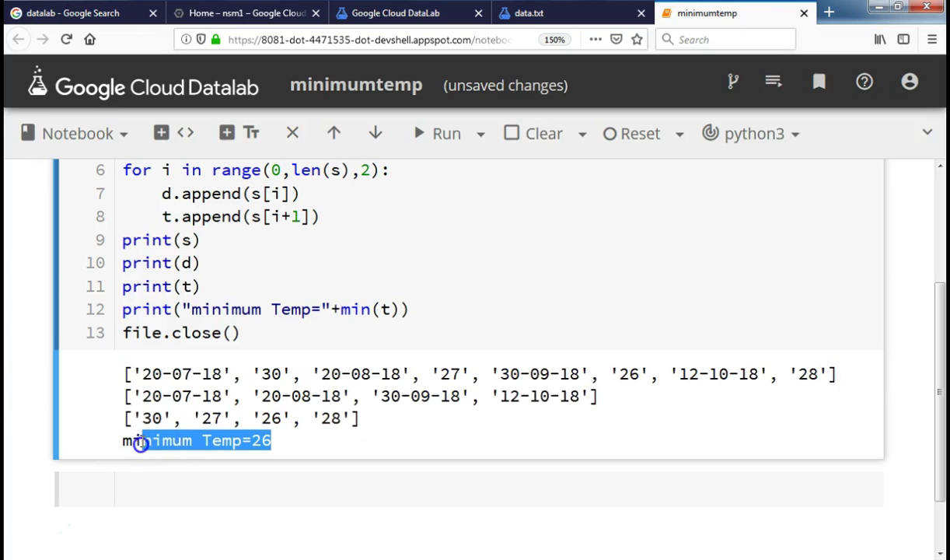
click(548, 12)
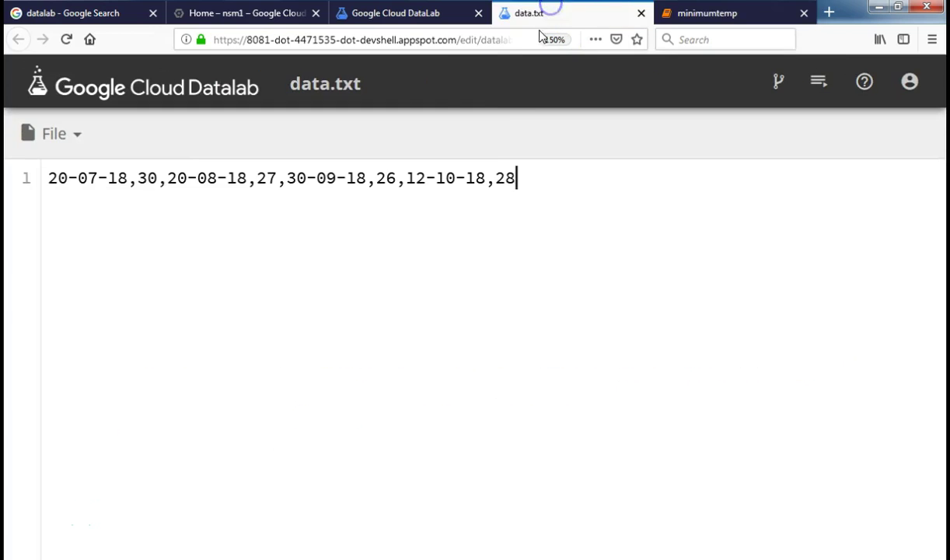
drag(522, 178, 32, 180)
click(768, 20)
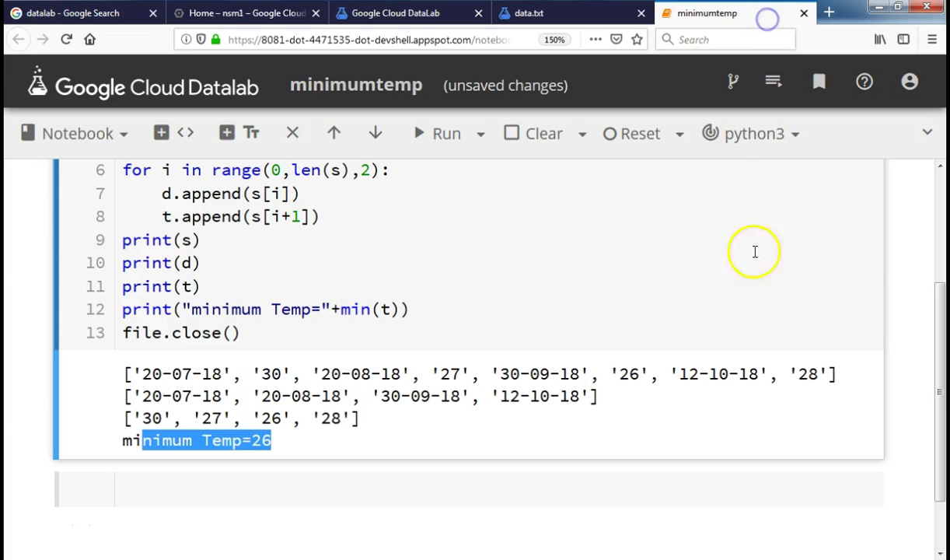
drag(841, 375, 107, 377)
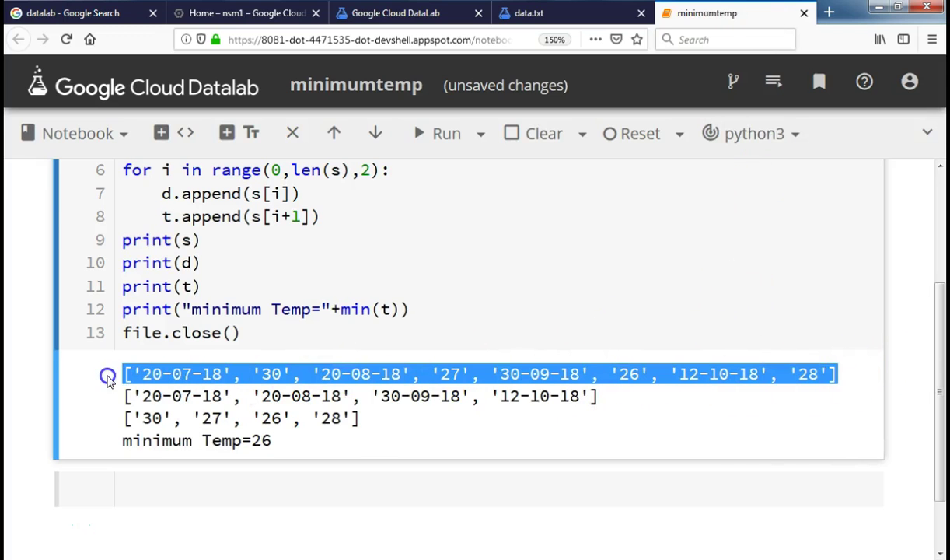
click(199, 394)
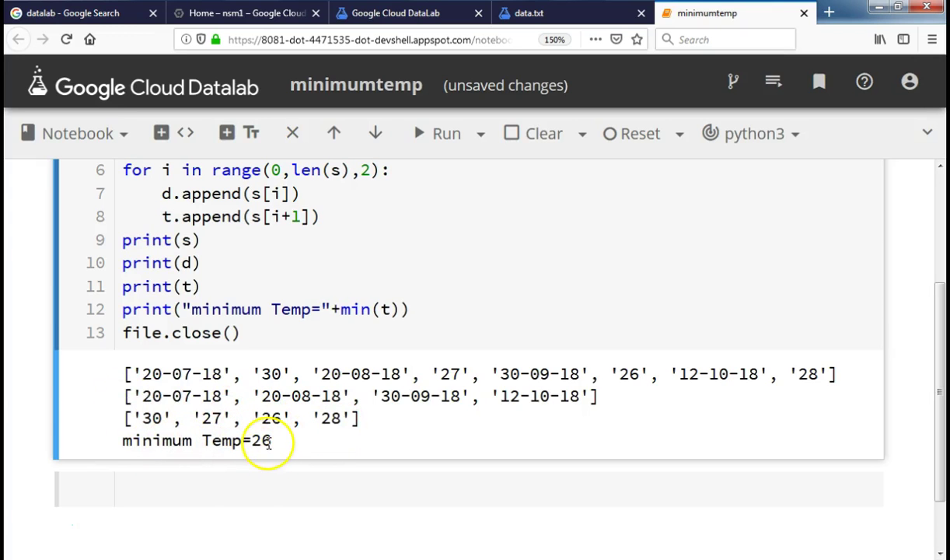
Step: Review the script, the files in the datalab/nsm folder and the Cloud Shell connection, ending on the folder listing
scroll(632, 270, up, 3)
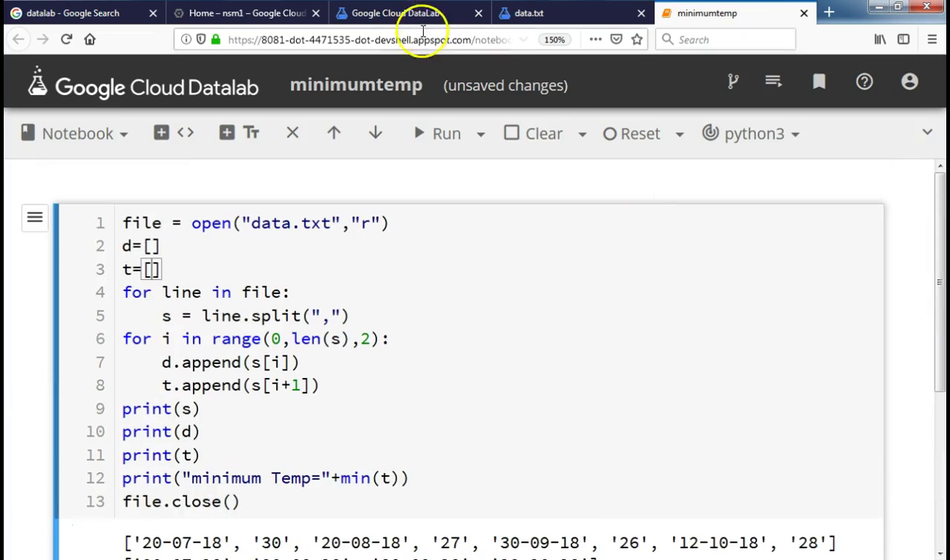
click(396, 13)
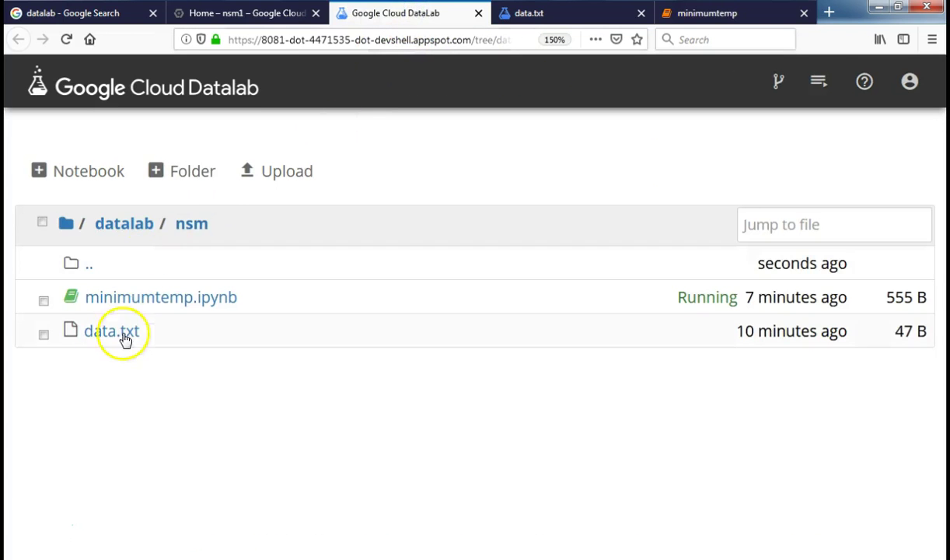
click(266, 16)
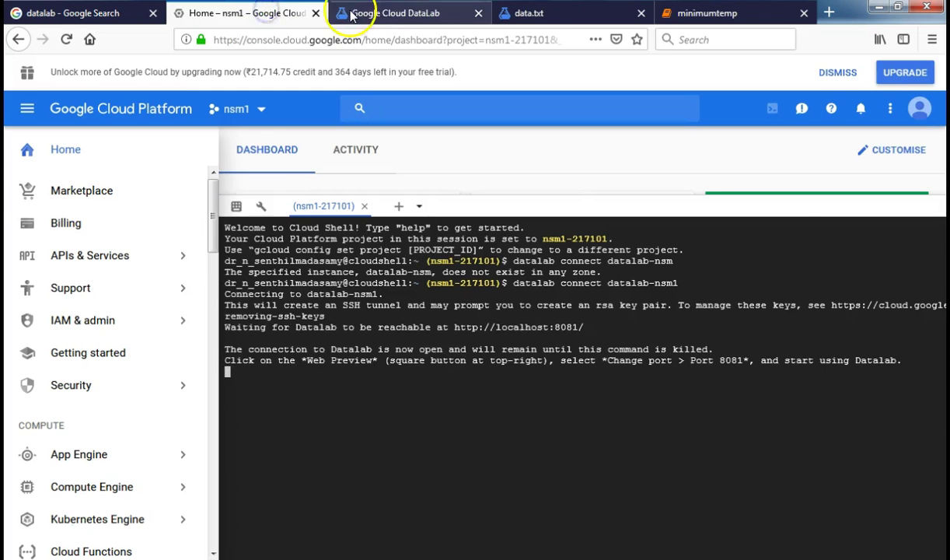
click(395, 14)
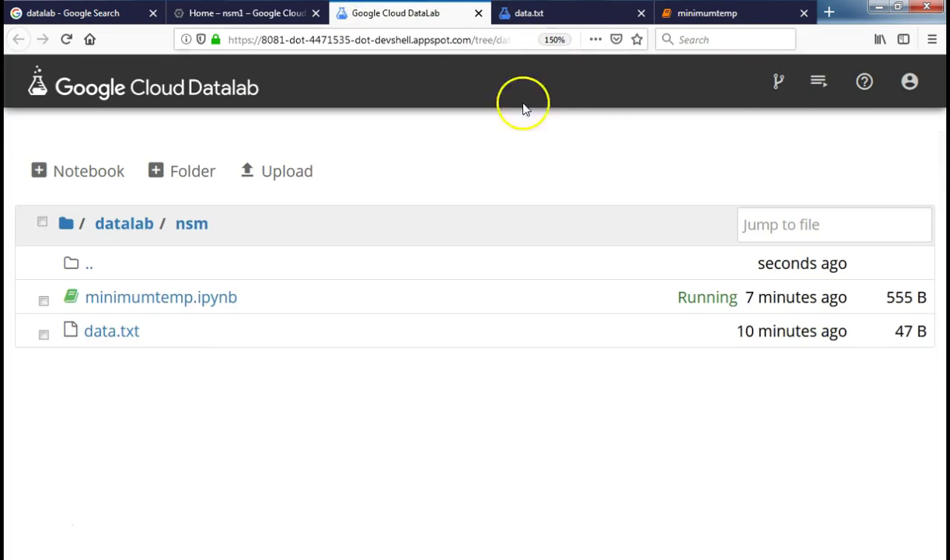
Step: Check the Datalab VM's idle timeout and the theme and Auto Shutdown settings, and close the settings
click(921, 83)
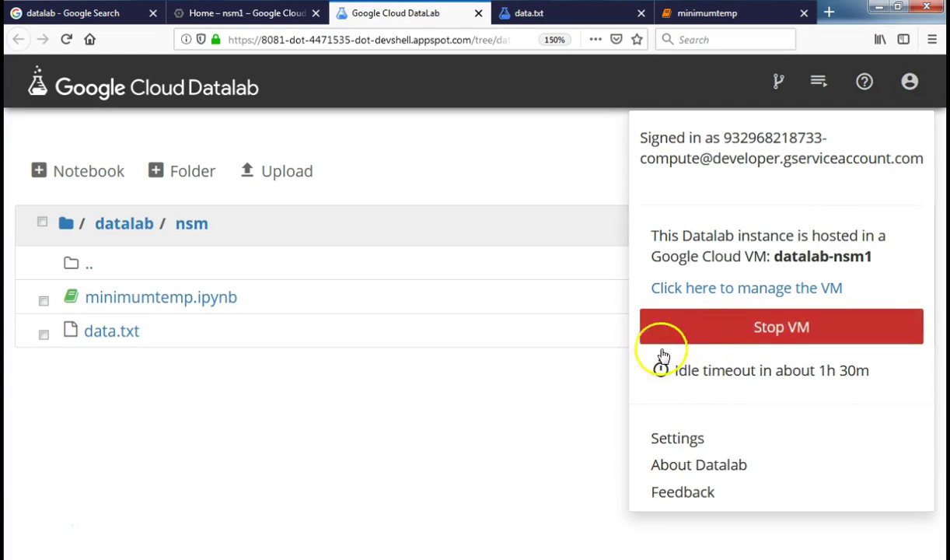
click(741, 376)
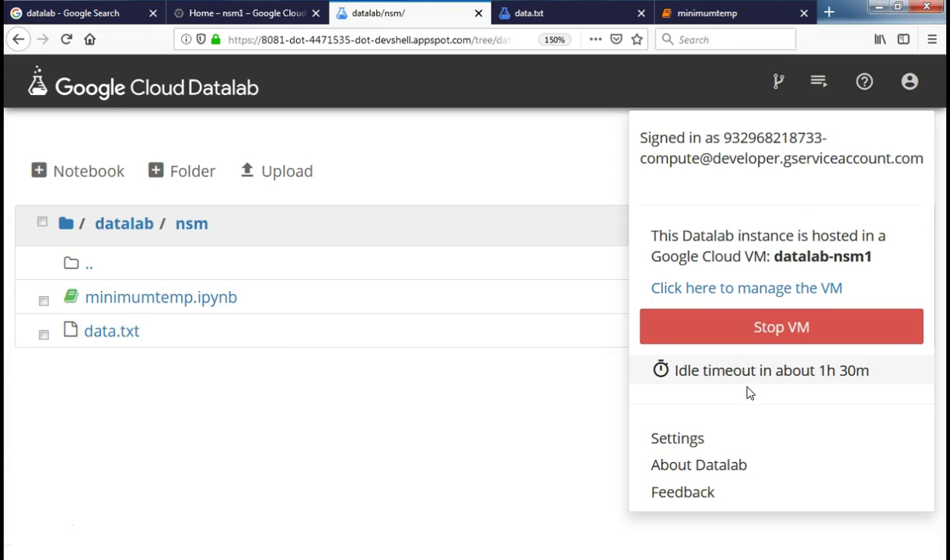
click(696, 444)
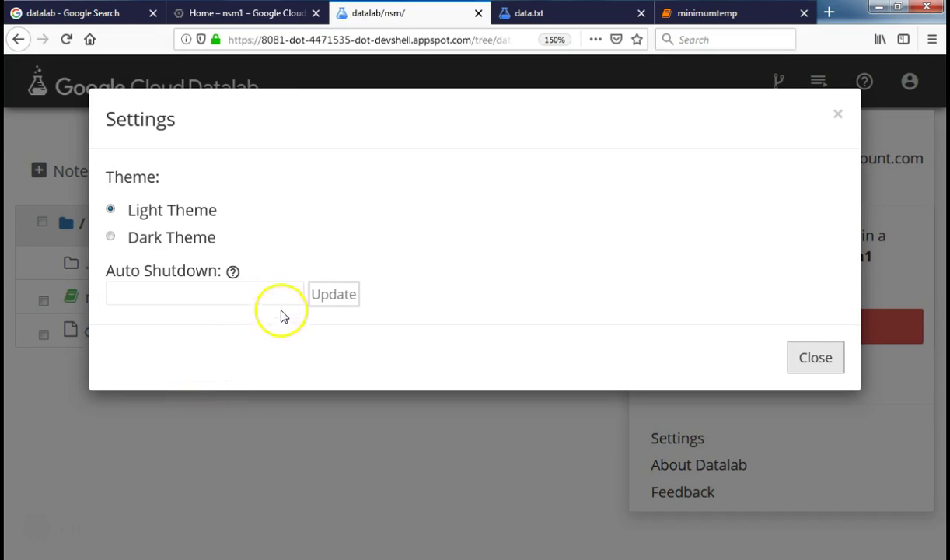
click(251, 301)
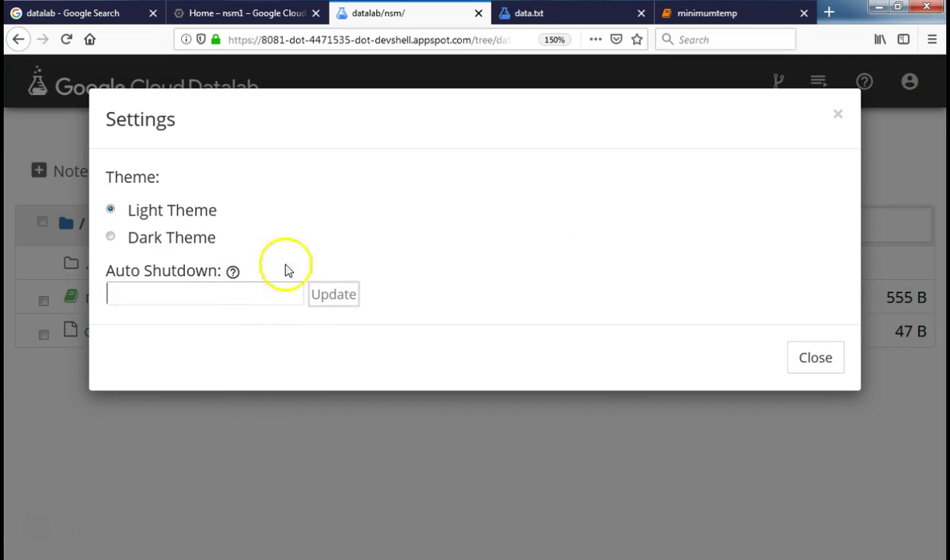
click(840, 116)
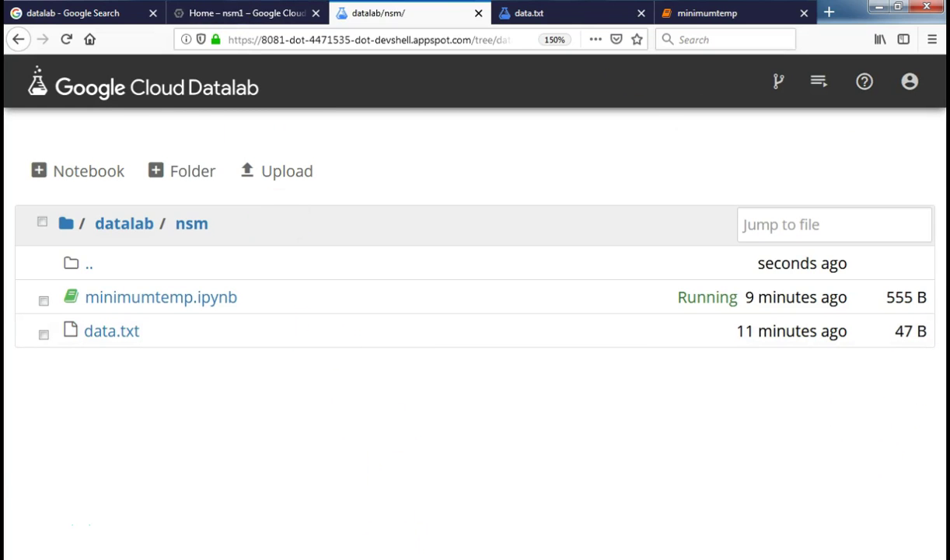
Step: Switch to Notepad, complete the line "We have used data as date and temperature in data.txt file", and start another with "we have"
mouse_move(389, 559)
click(291, 529)
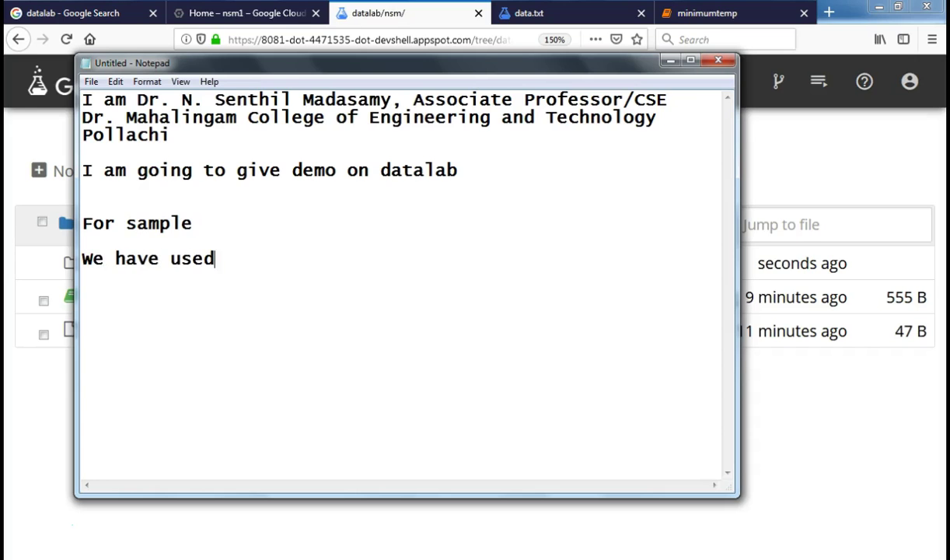
text(data as d)
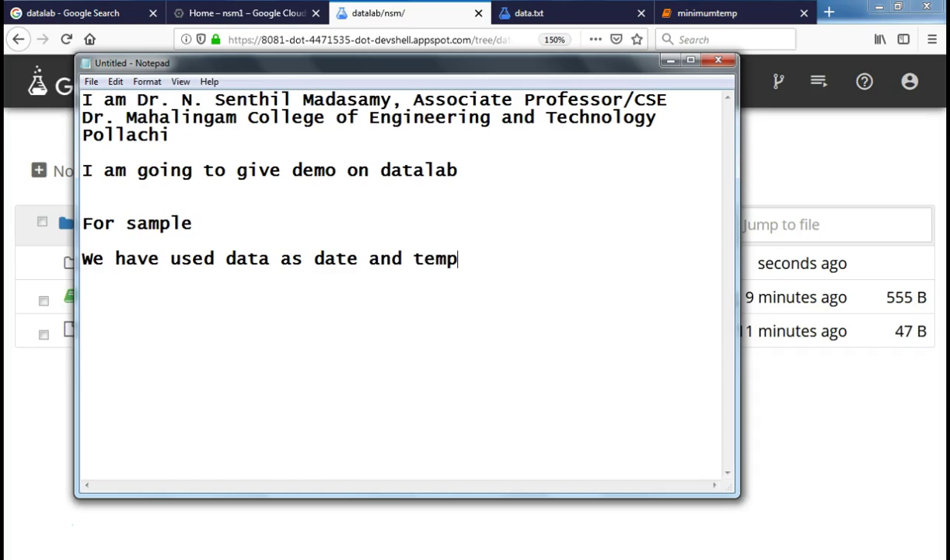
text(ature in data.txt)
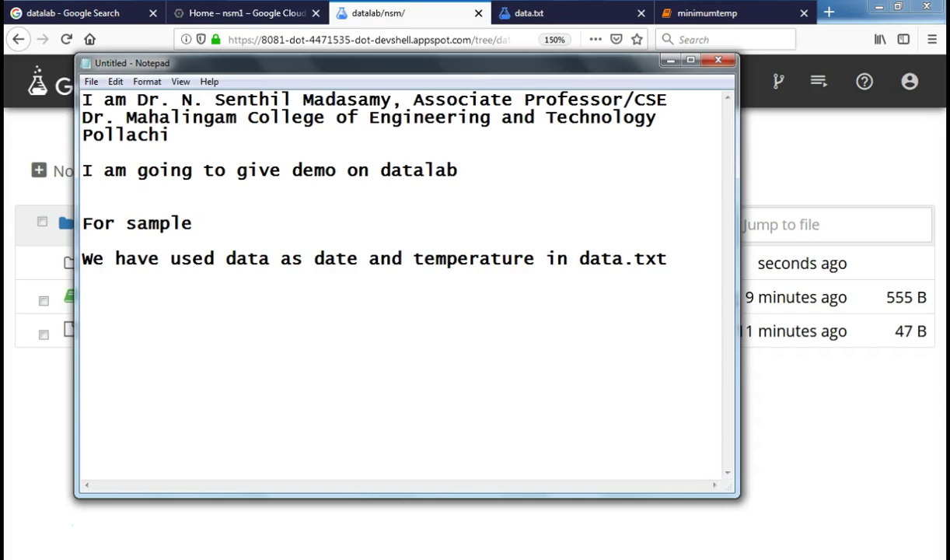
text(e)
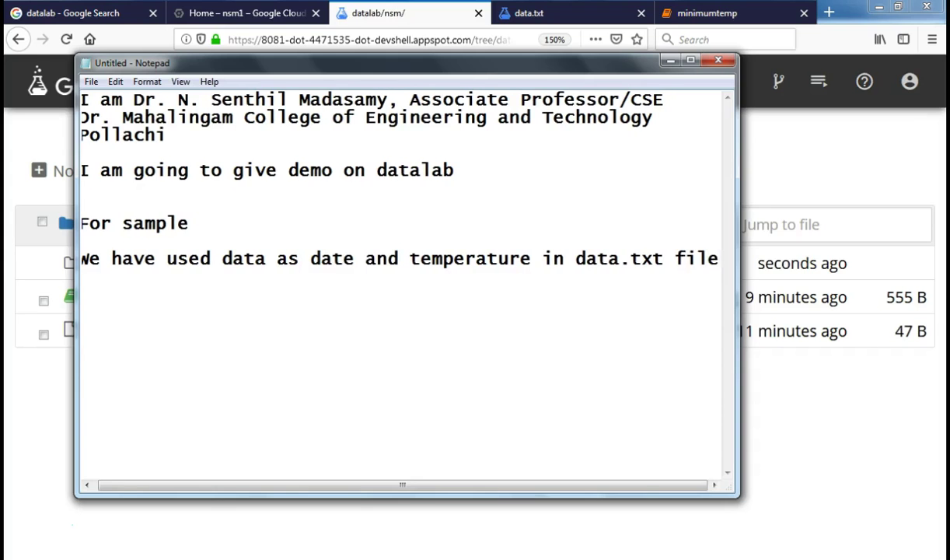
key(Return)
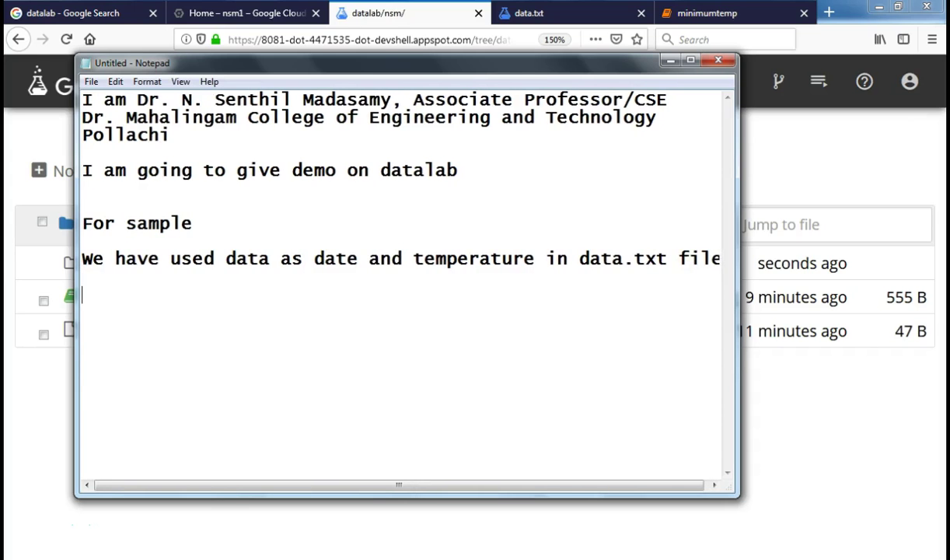
text(we have)
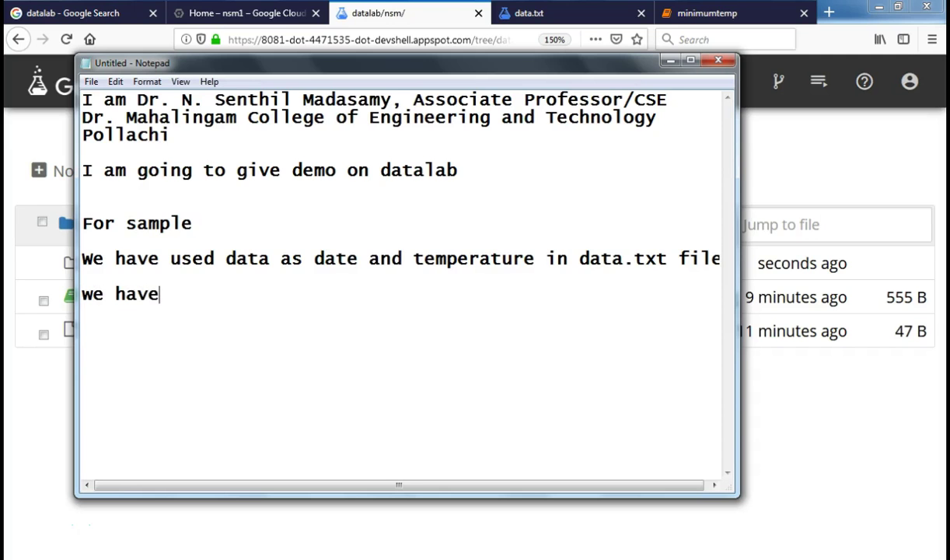
Step: Switch to the browser to check the data.txt contents and the file names in the datalab/nsm folder
click(568, 14)
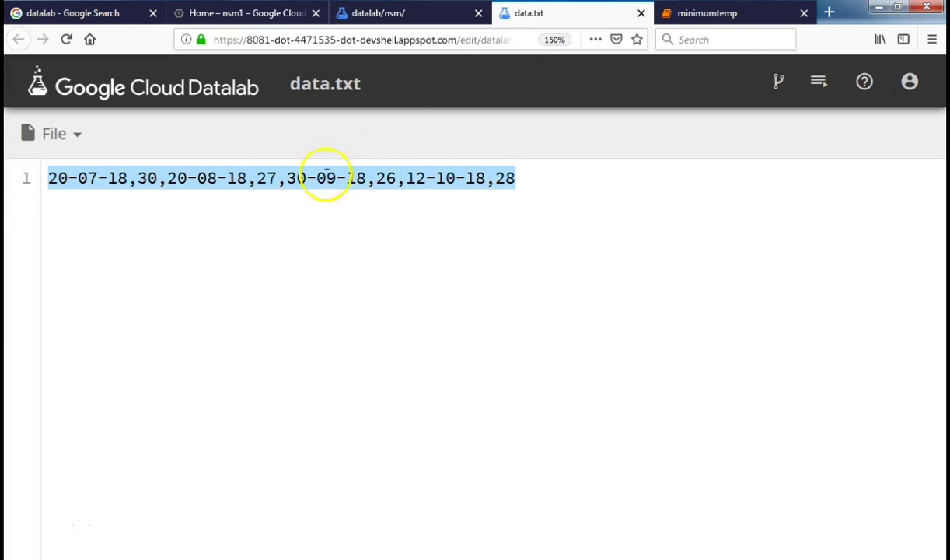
click(406, 13)
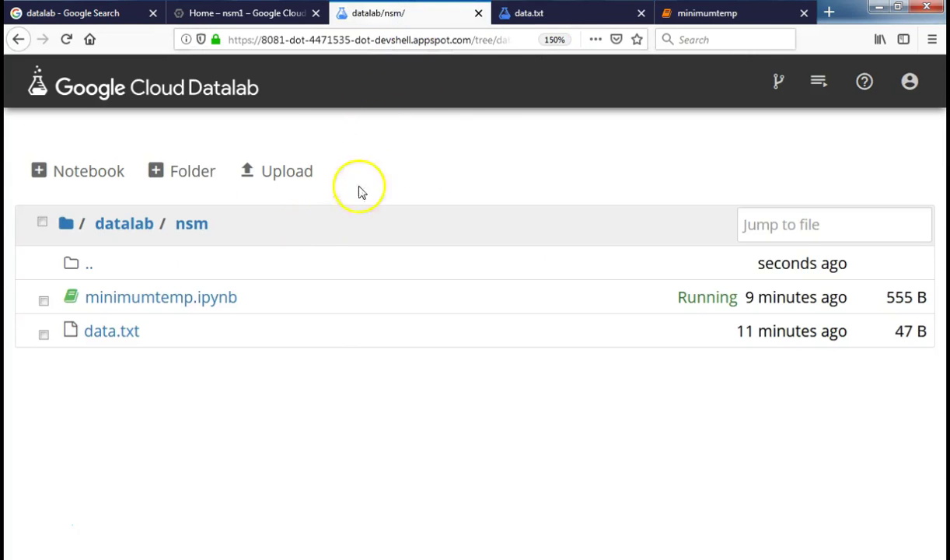